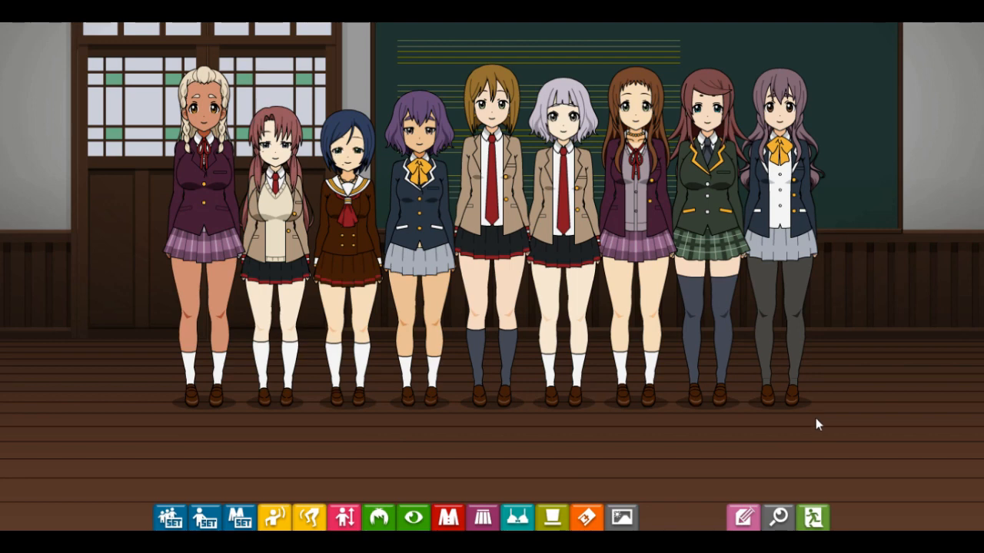
# Look through the Easy mode editing categories, from character sets, poses and body to clothing, accessories and background
pyautogui.click(168, 514)
pyautogui.click(204, 516)
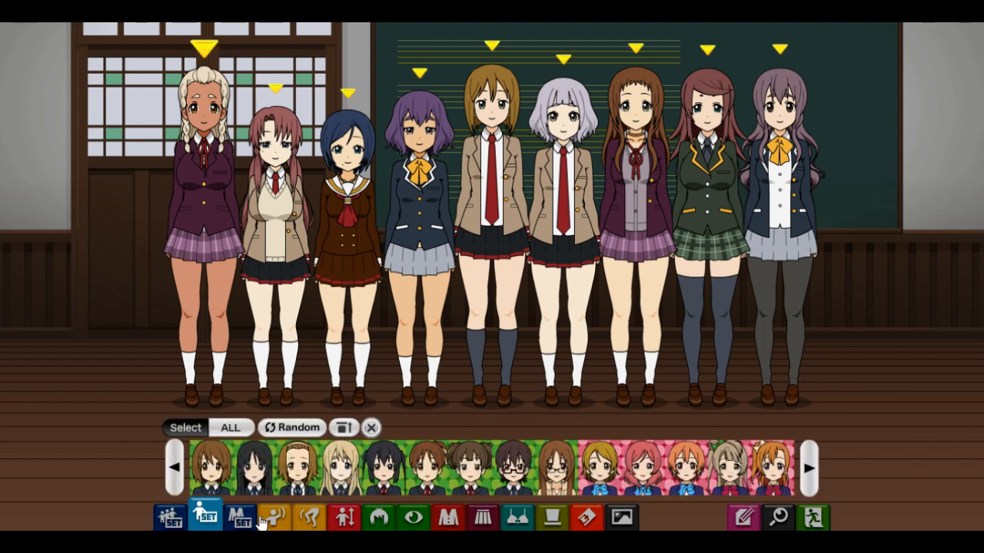
pyautogui.click(245, 519)
pyautogui.click(286, 524)
pyautogui.click(314, 521)
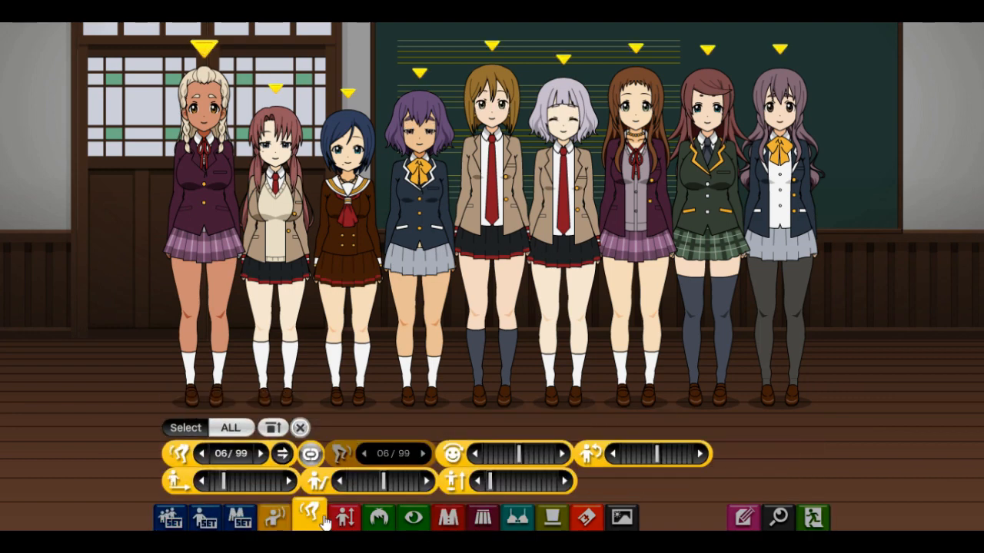
pyautogui.click(343, 518)
pyautogui.click(381, 518)
pyautogui.click(414, 517)
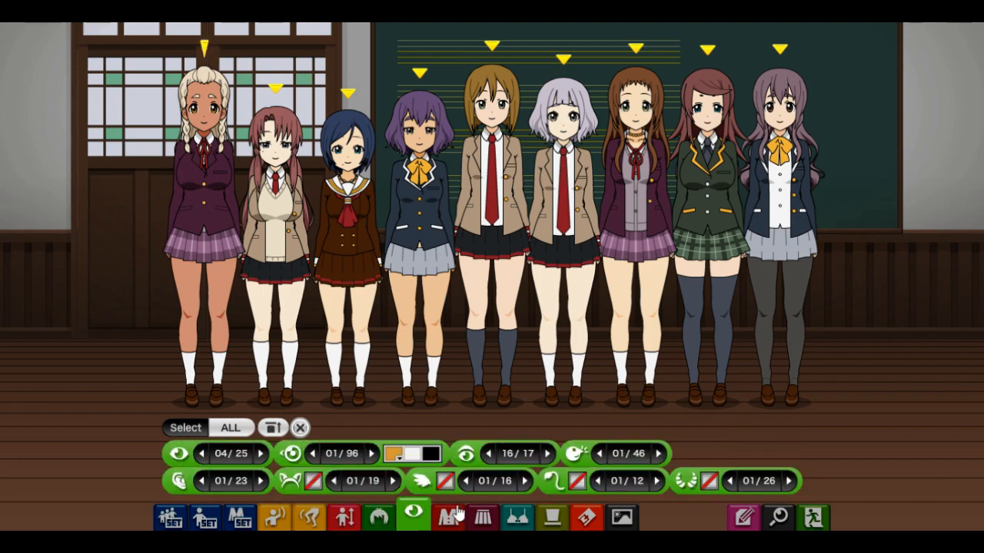
pyautogui.click(483, 518)
pyautogui.click(518, 518)
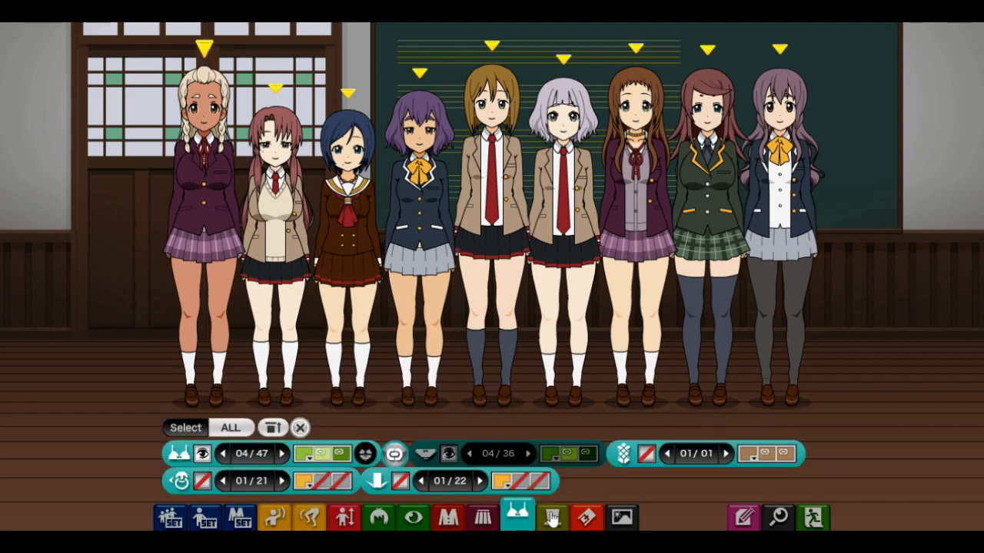
pyautogui.click(551, 517)
pyautogui.click(587, 517)
pyautogui.click(622, 517)
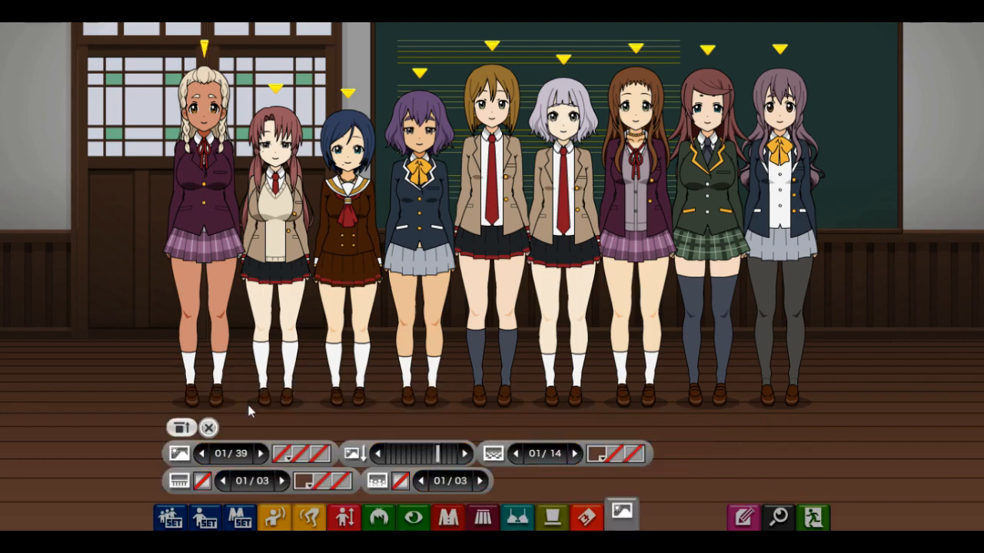
pyautogui.click(172, 519)
pyautogui.click(274, 519)
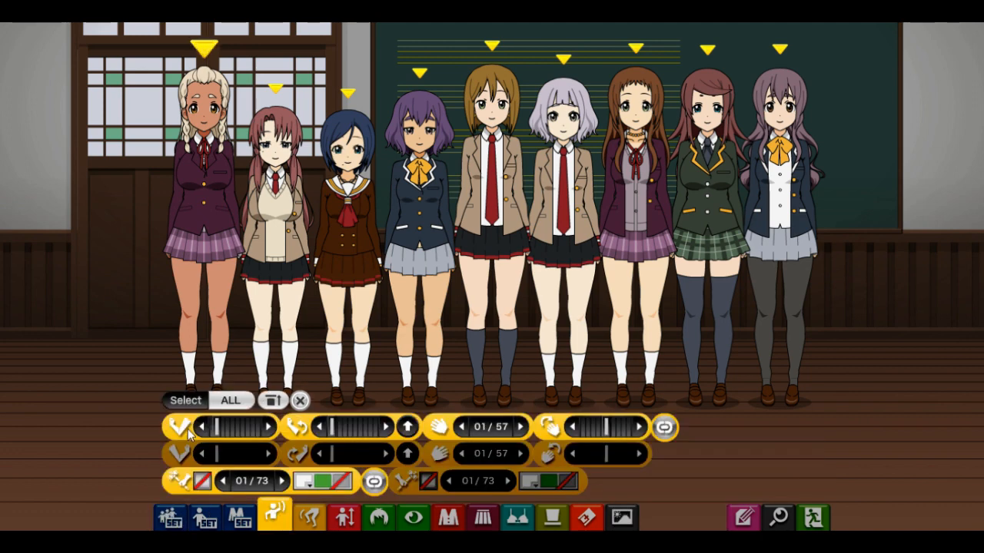
# Limit editing to a single selected character, switch the interface to Expert mode and show its full set of editing categories
pyautogui.click(184, 400)
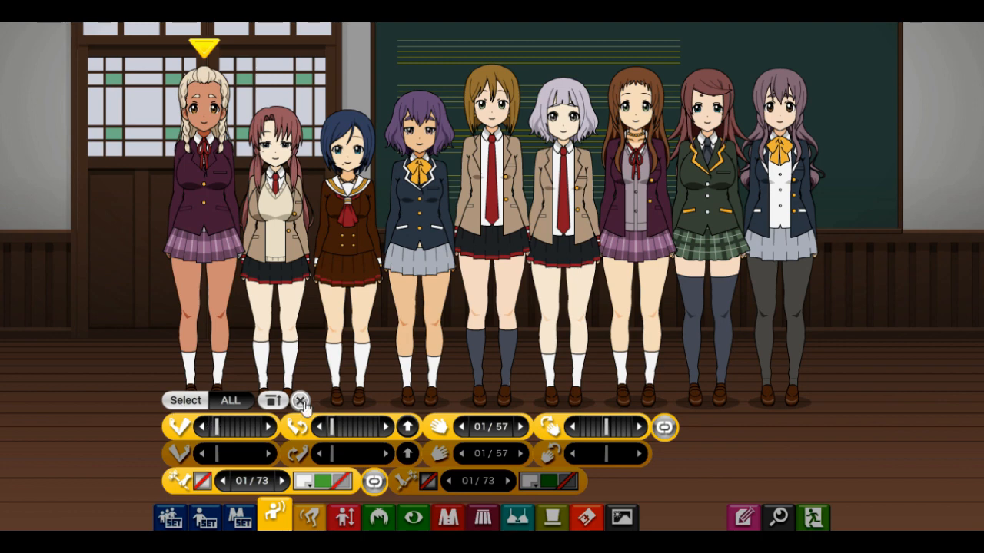
pyautogui.click(776, 519)
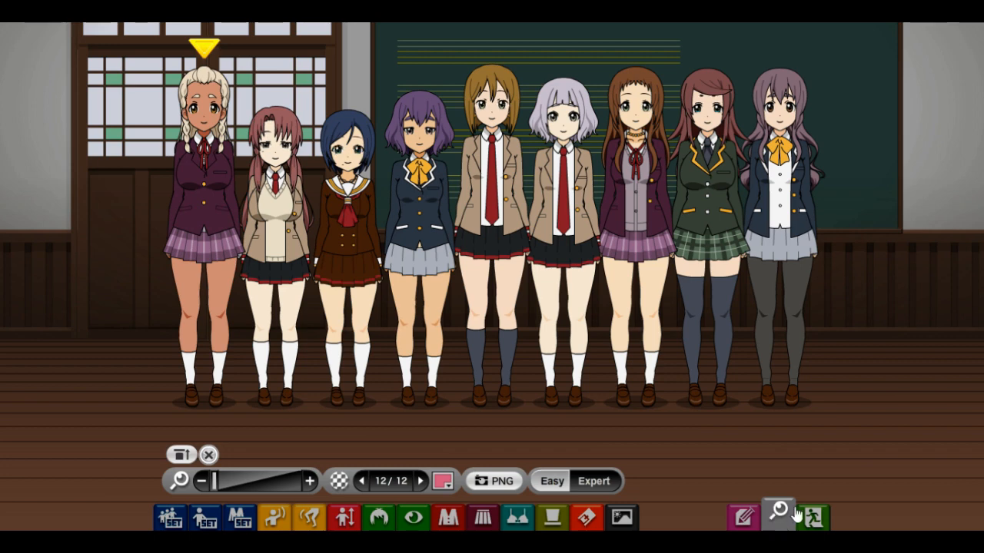
pyautogui.click(601, 482)
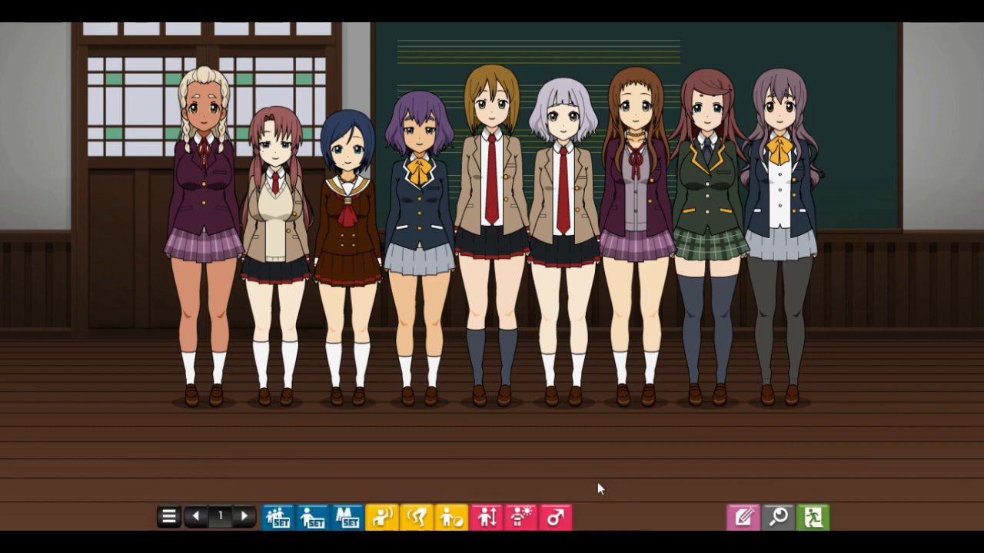
pyautogui.click(168, 517)
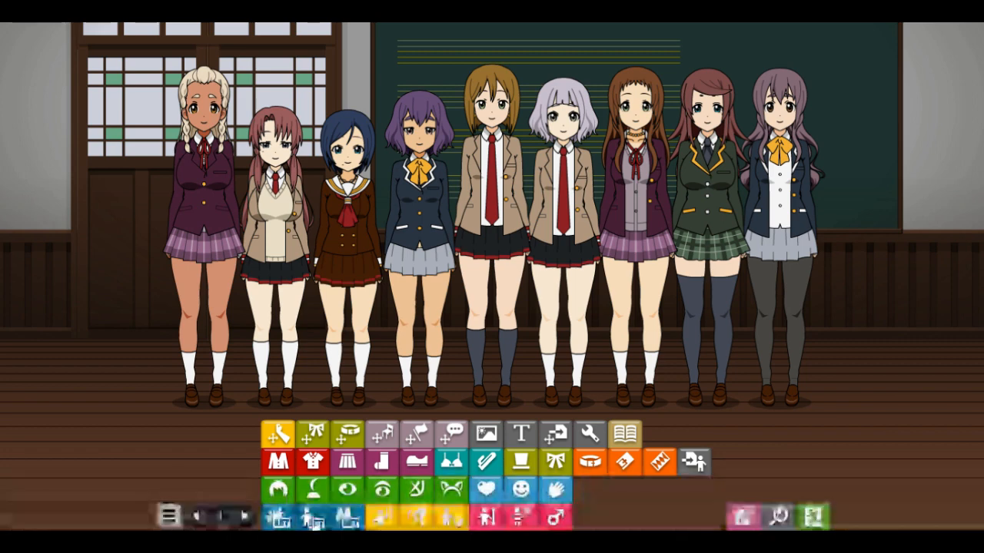
# Browse all pages of the preset character groups and the individual preset characters
pyautogui.click(291, 520)
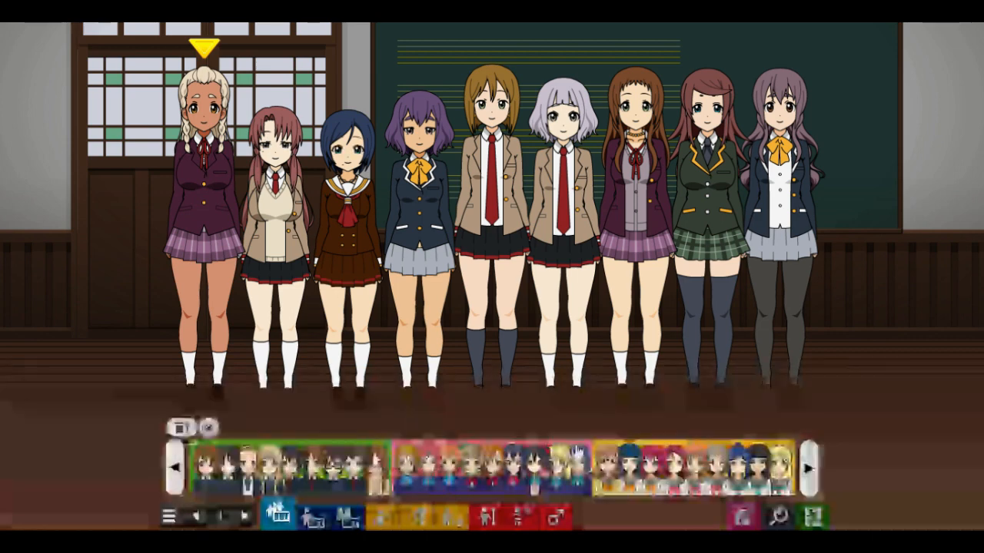
pyautogui.click(817, 452)
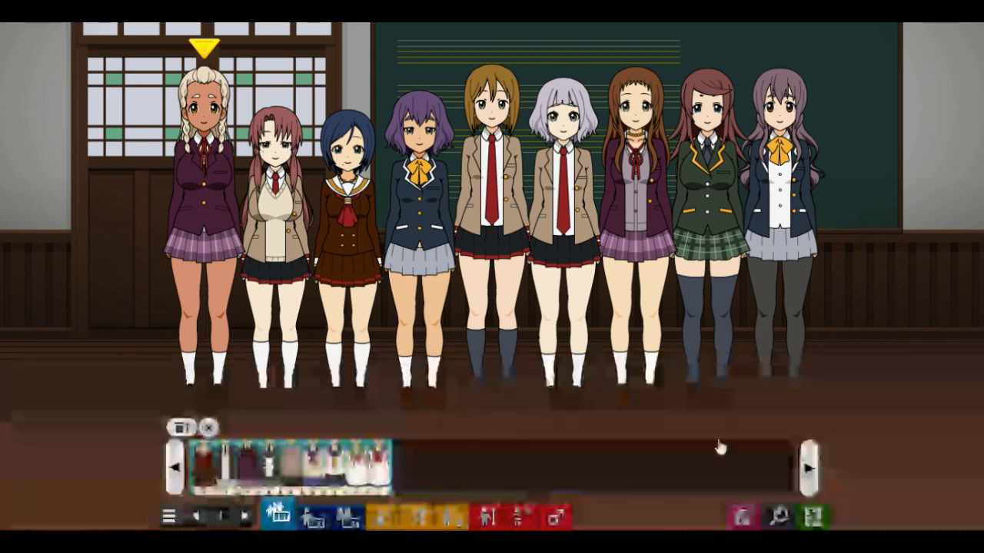
pyautogui.click(173, 477)
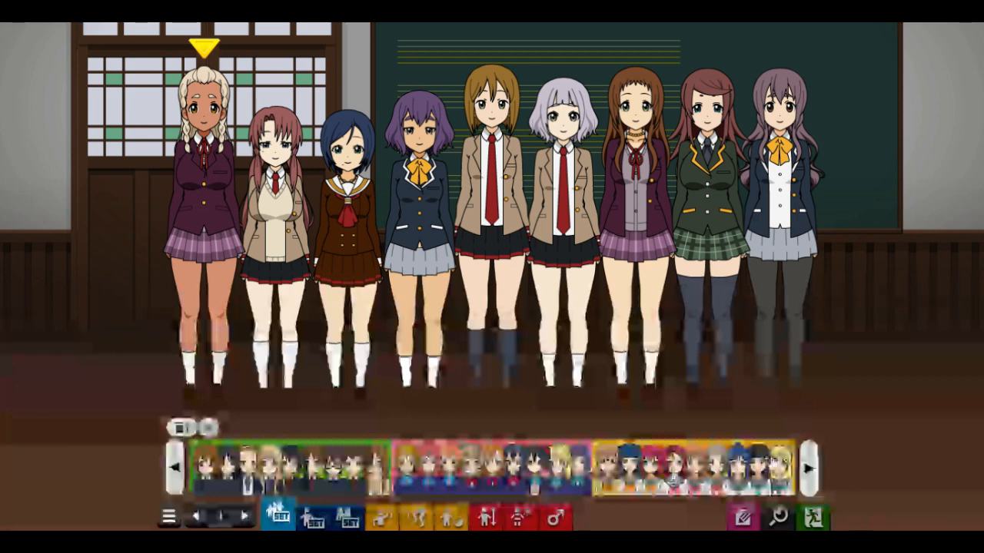
pyautogui.click(808, 467)
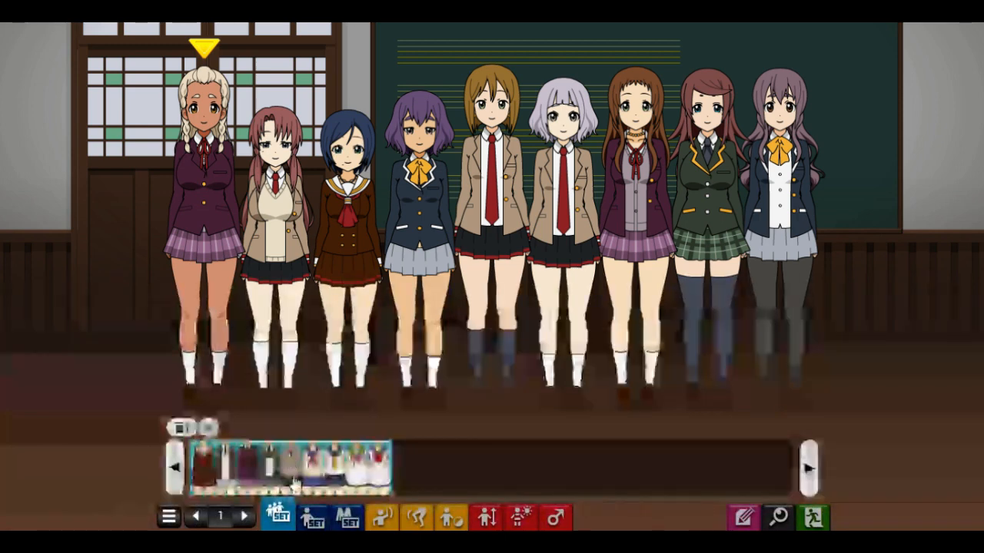
pyautogui.click(295, 483)
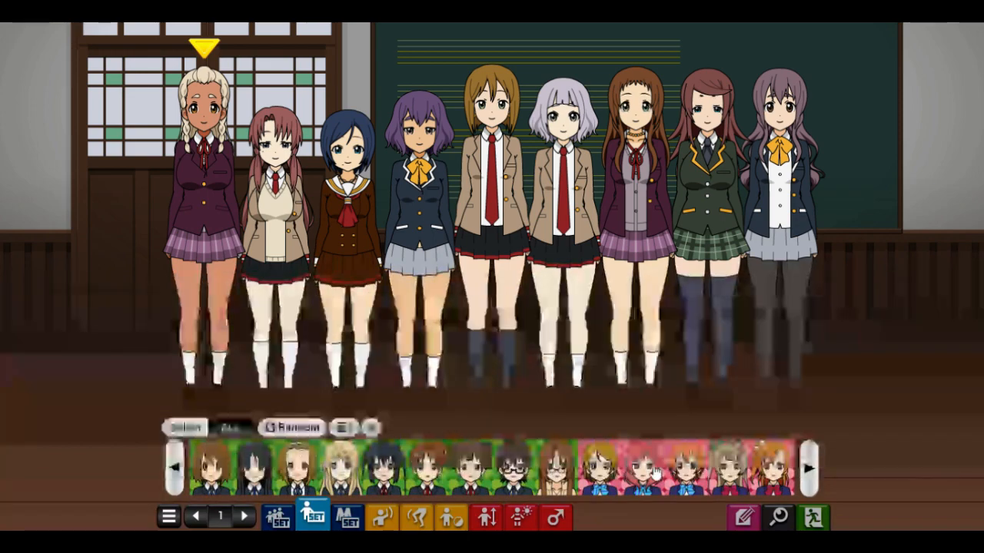
pyautogui.click(811, 468)
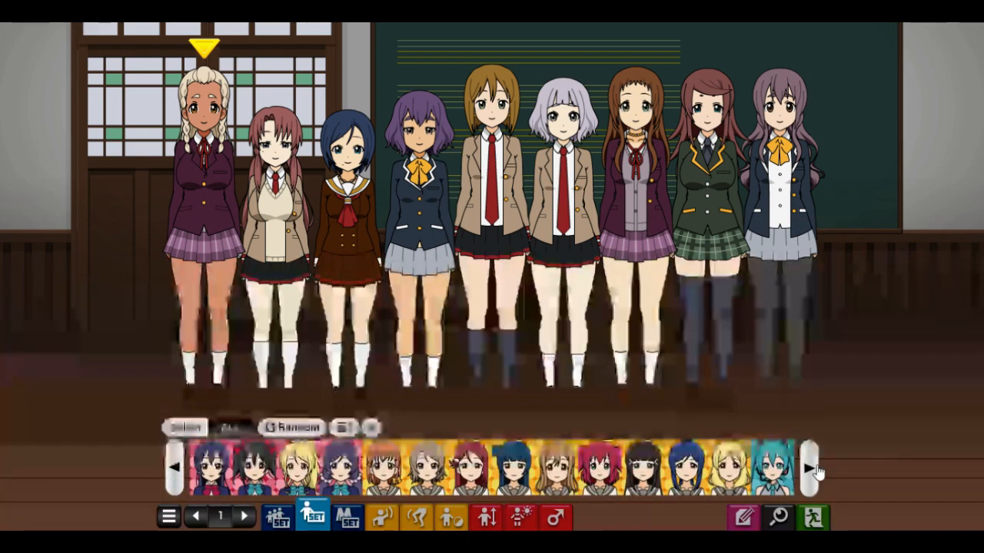
pyautogui.click(811, 468)
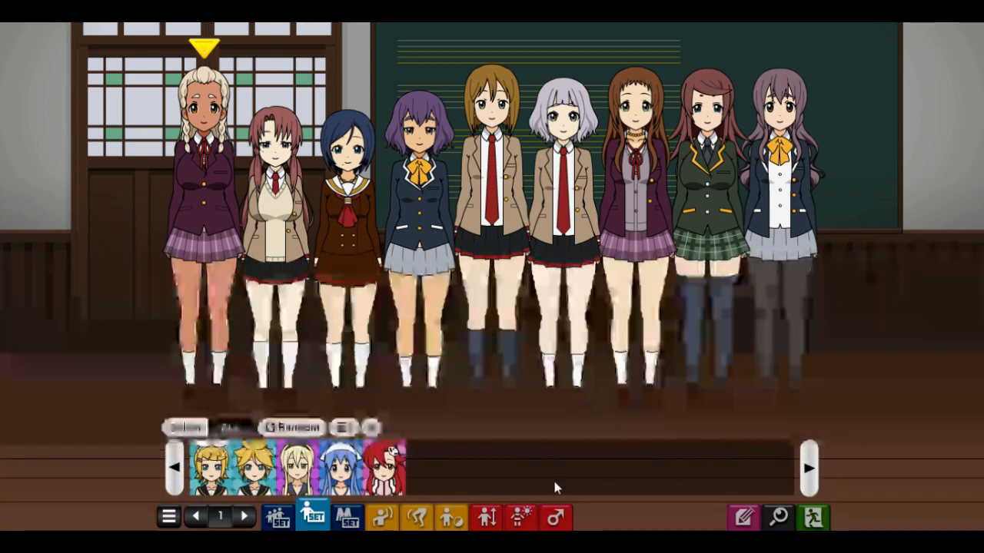
# Hide the second character in the lineup, the one with pink hair
pyautogui.click(348, 515)
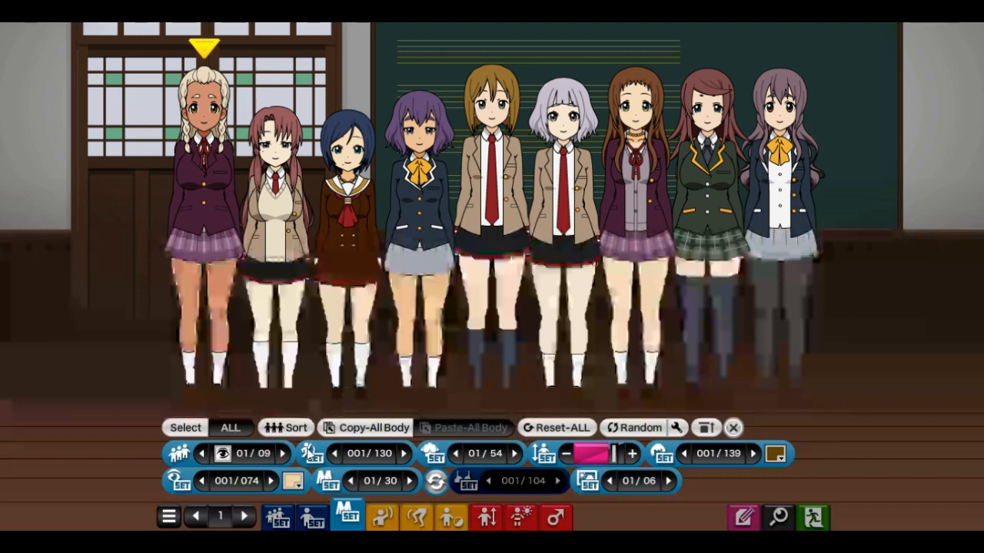
pyautogui.click(290, 315)
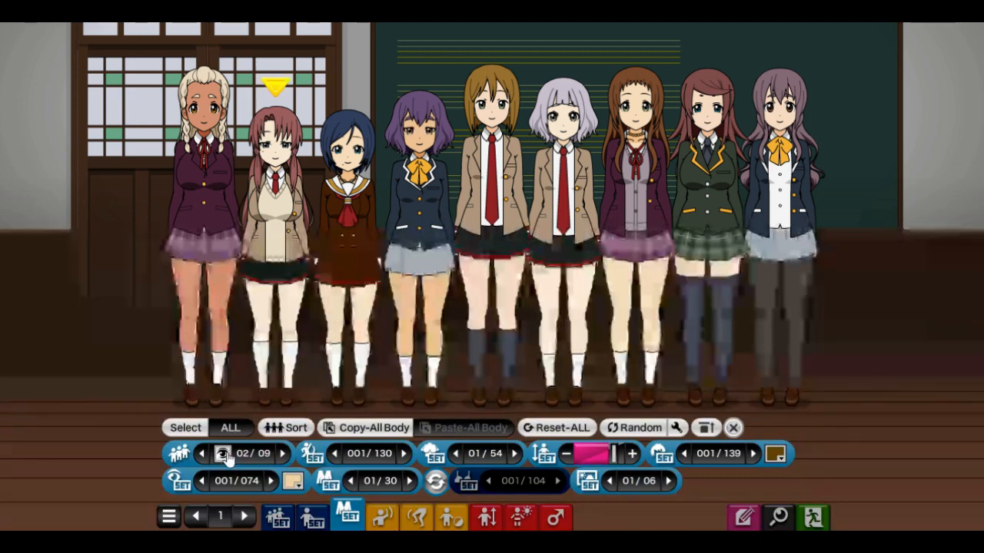
pyautogui.click(223, 453)
# Give the blue-haired third character pose preset 002 and the purple-haired fourth character skin and body preset 03
pyautogui.click(282, 454)
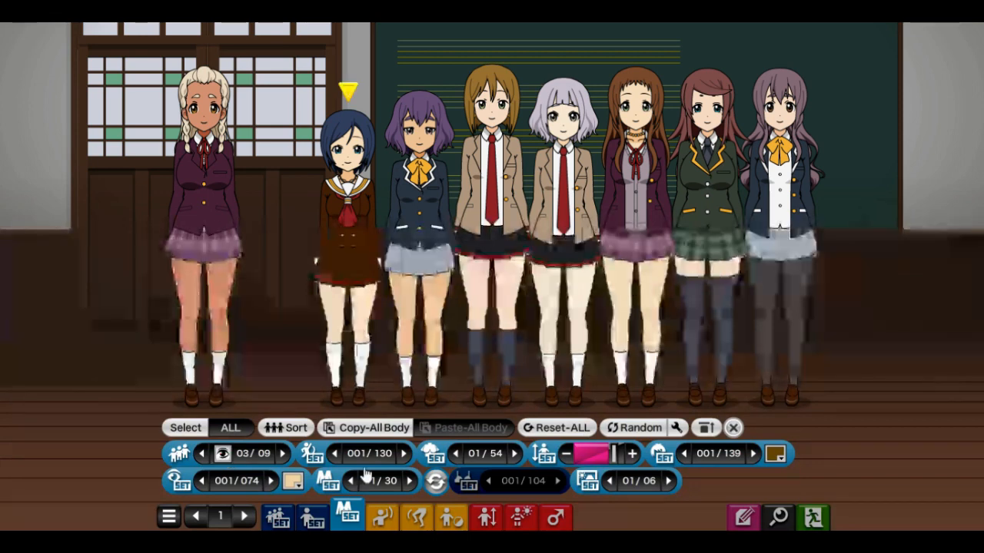
pyautogui.click(405, 455)
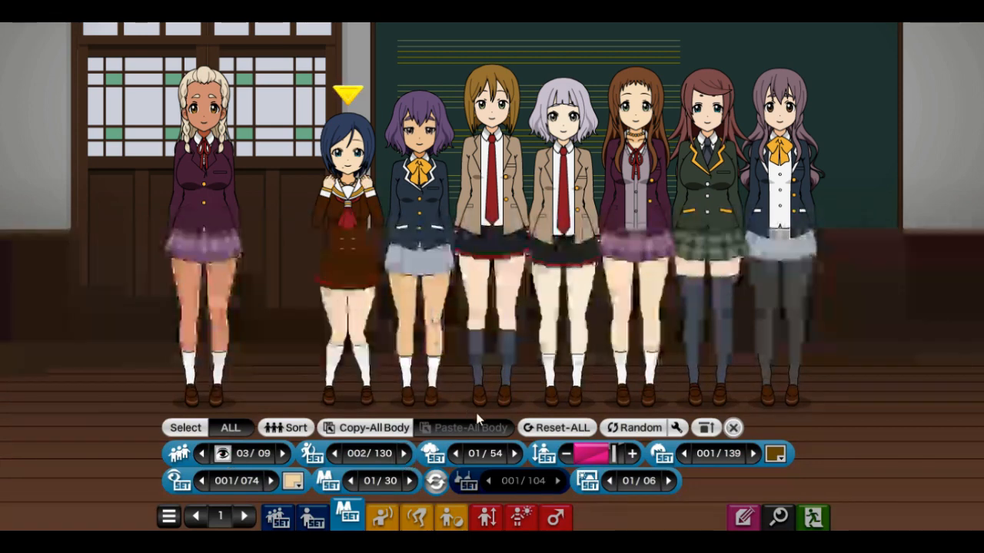
pyautogui.click(429, 336)
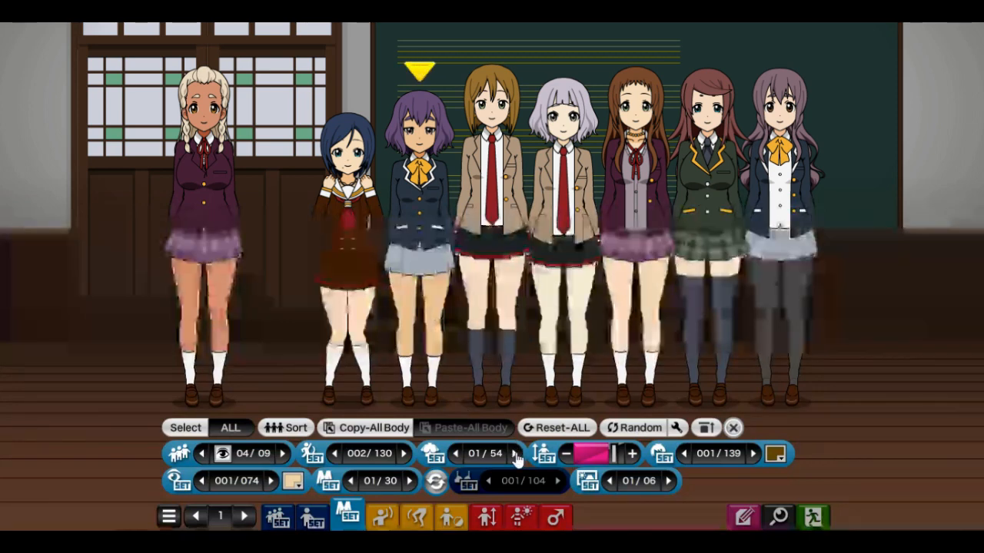
pyautogui.click(515, 454)
pyautogui.click(515, 455)
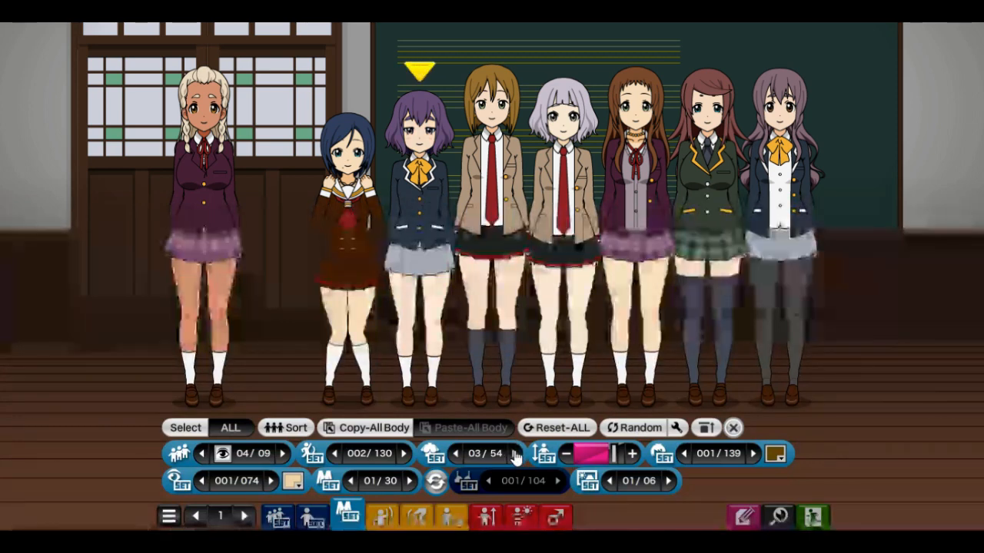
# Make the fifth character slightly taller and give the sixth character hairstyle preset 003
pyautogui.click(471, 286)
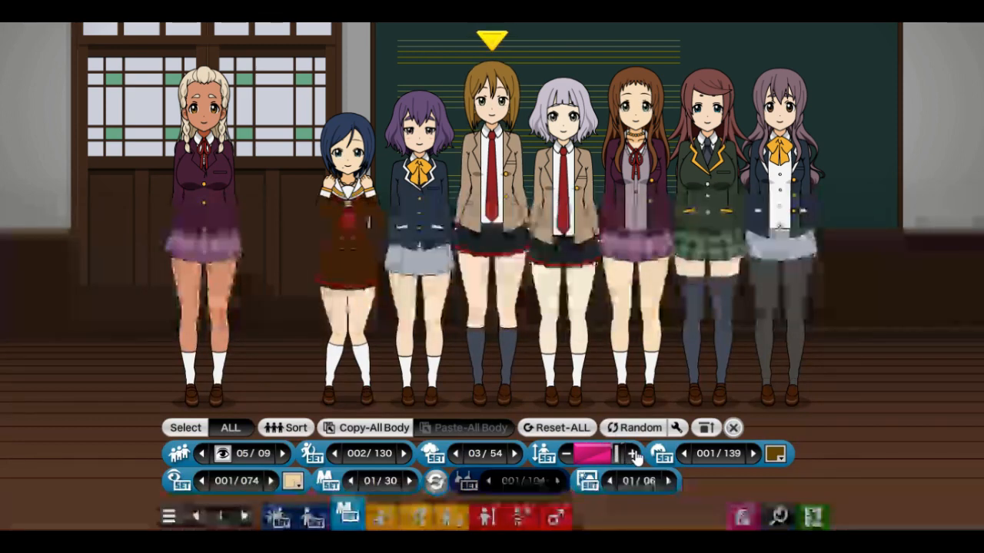
pyautogui.click(581, 364)
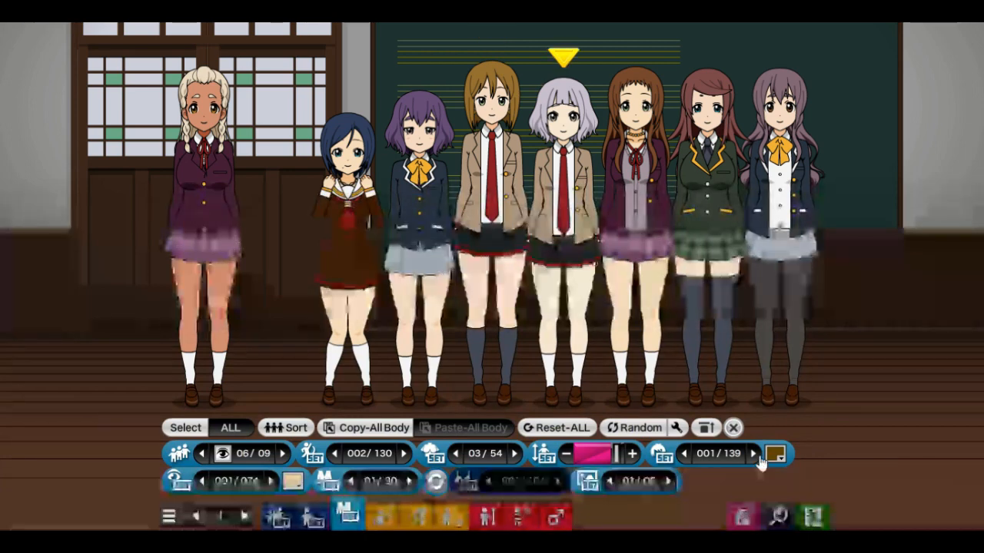
pyautogui.click(757, 456)
pyautogui.click(757, 457)
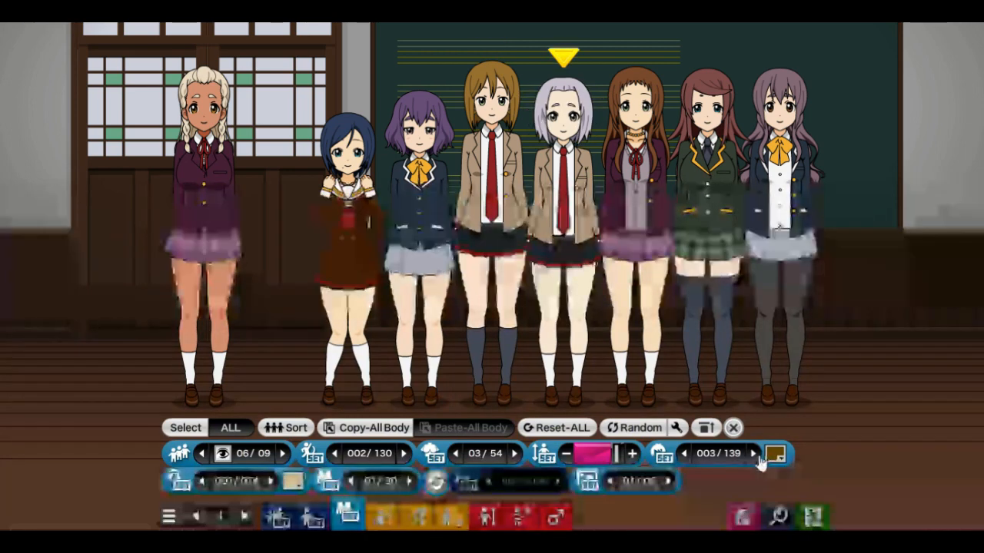
# Dress the eighth character, the one in the green blazer, in outfit preset 02
pyautogui.click(660, 291)
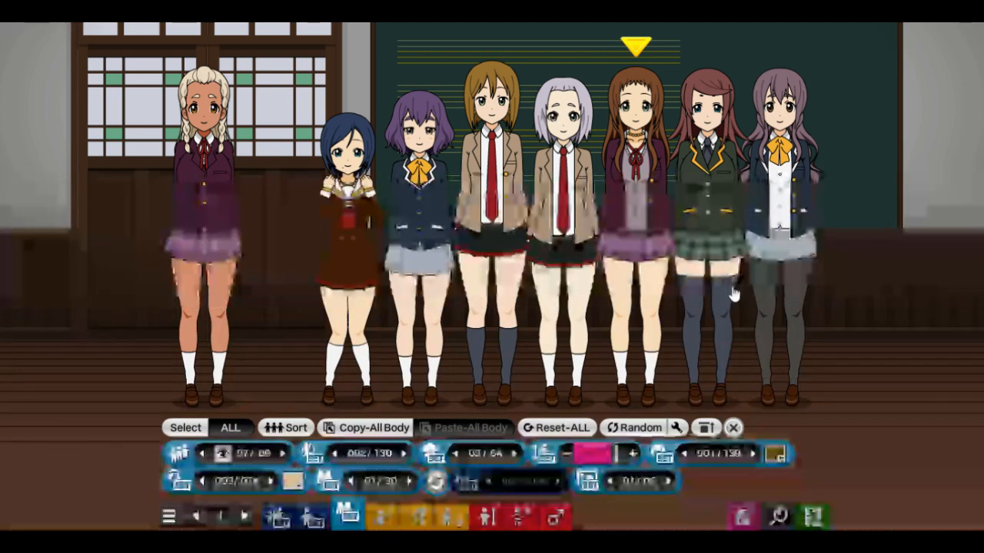
pyautogui.click(698, 281)
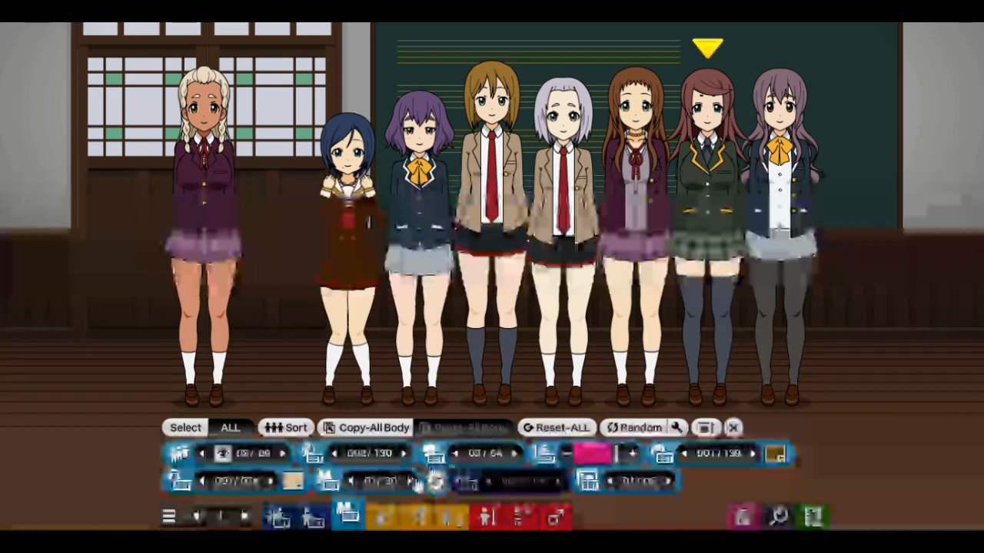
pyautogui.click(414, 481)
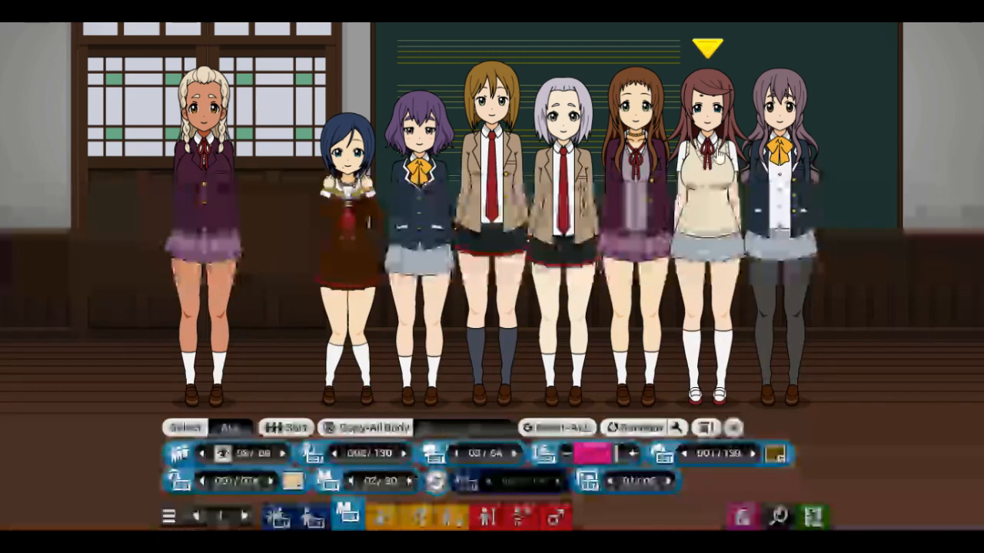
# Try the school entrance and classroom background presets, and return to background preset 01
pyautogui.click(769, 115)
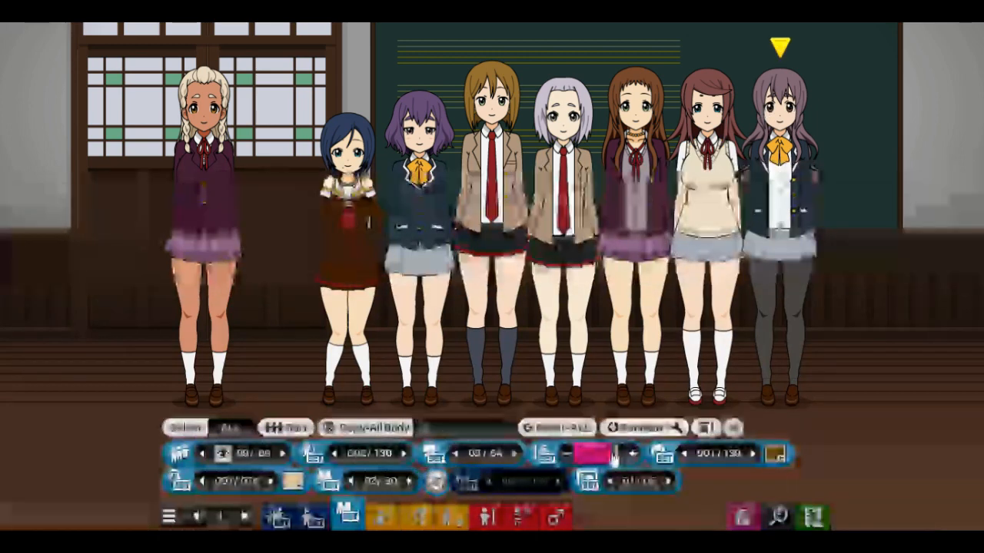
pyautogui.click(668, 483)
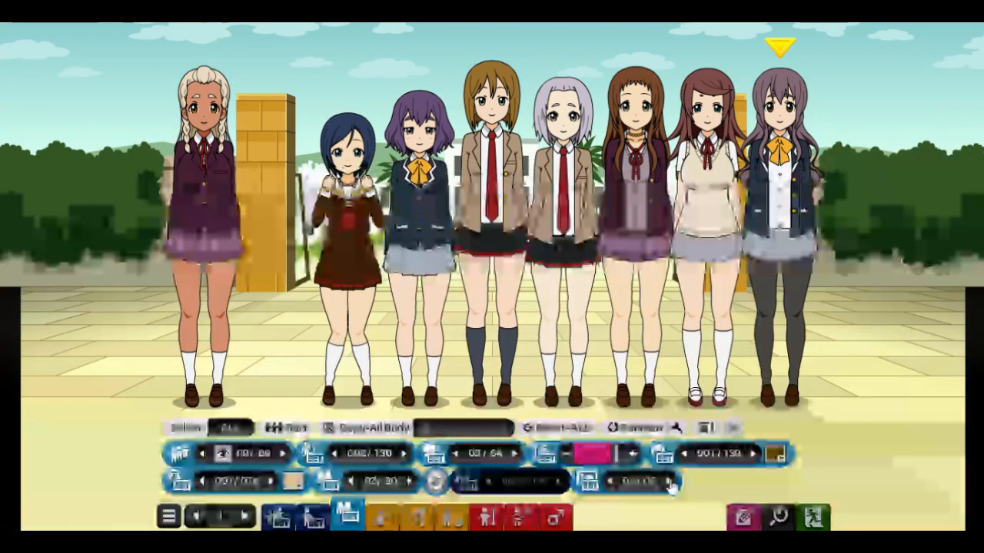
pyautogui.click(615, 482)
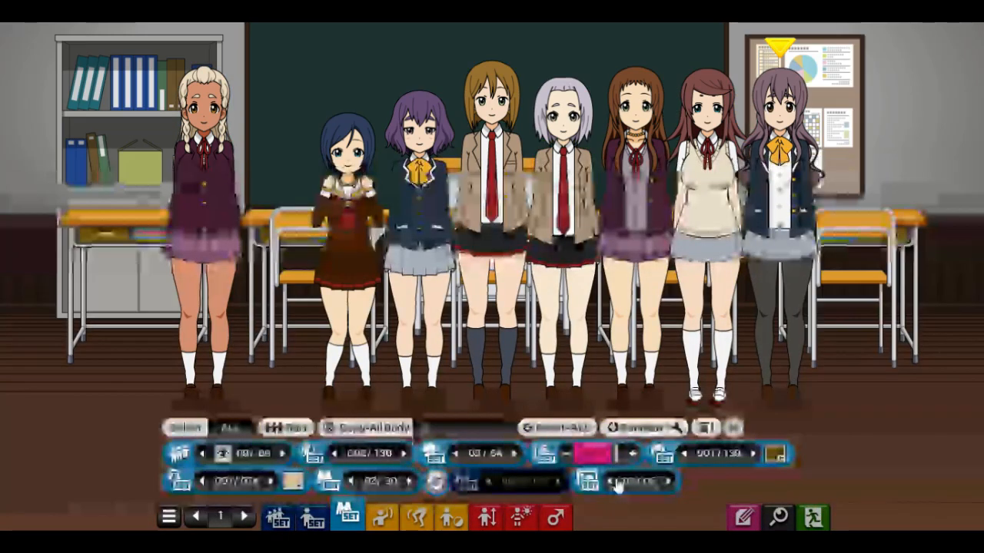
pyautogui.click(617, 482)
pyautogui.click(616, 483)
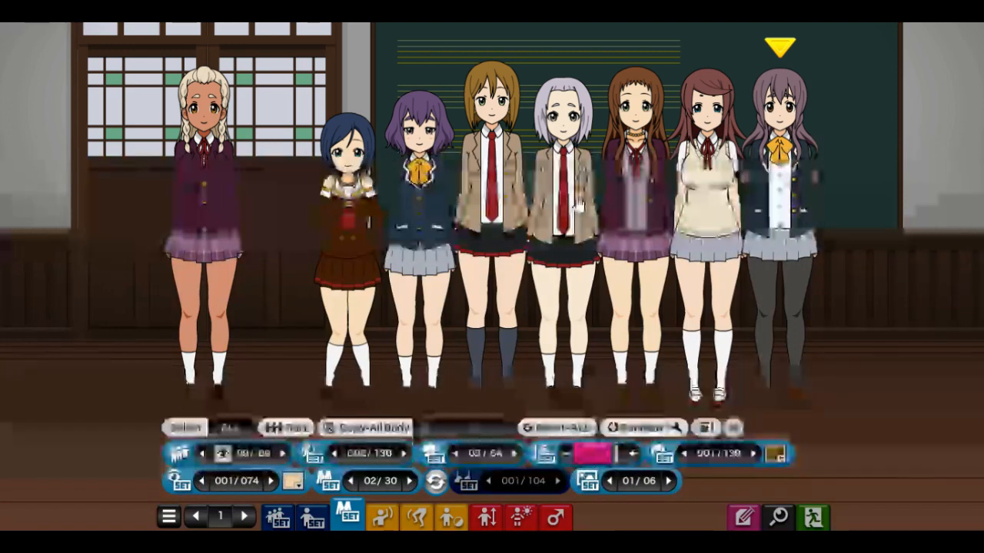
# Apply editing to all characters at once and hide the entire lineup
pyautogui.click(230, 289)
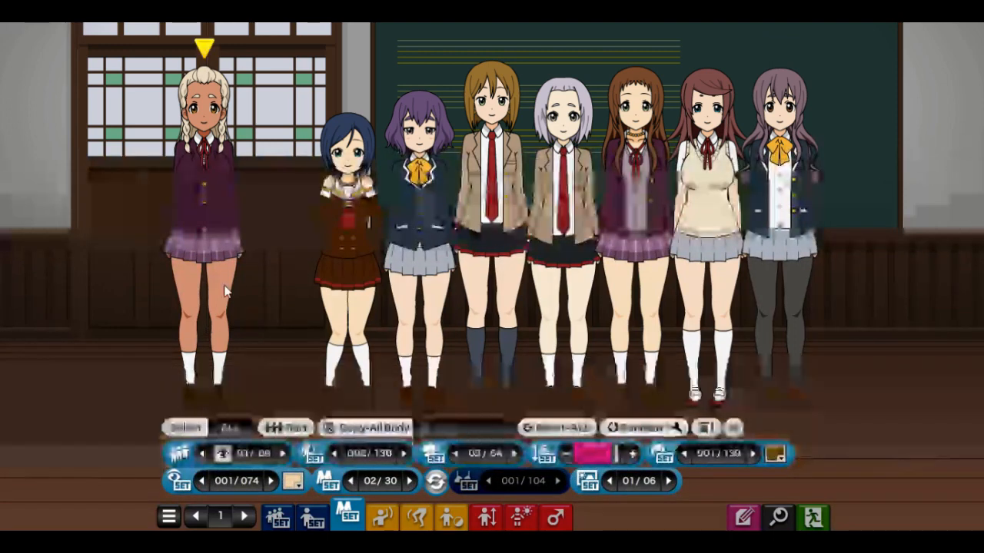
pyautogui.click(230, 427)
pyautogui.click(230, 454)
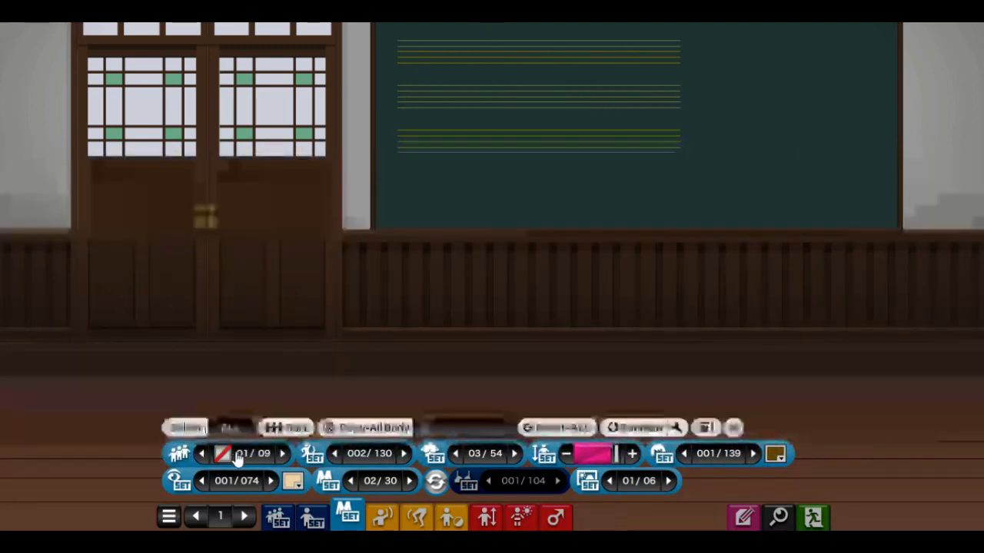
# Show only the first character and auto-arrange the lineup so she stands in the centre
pyautogui.click(233, 455)
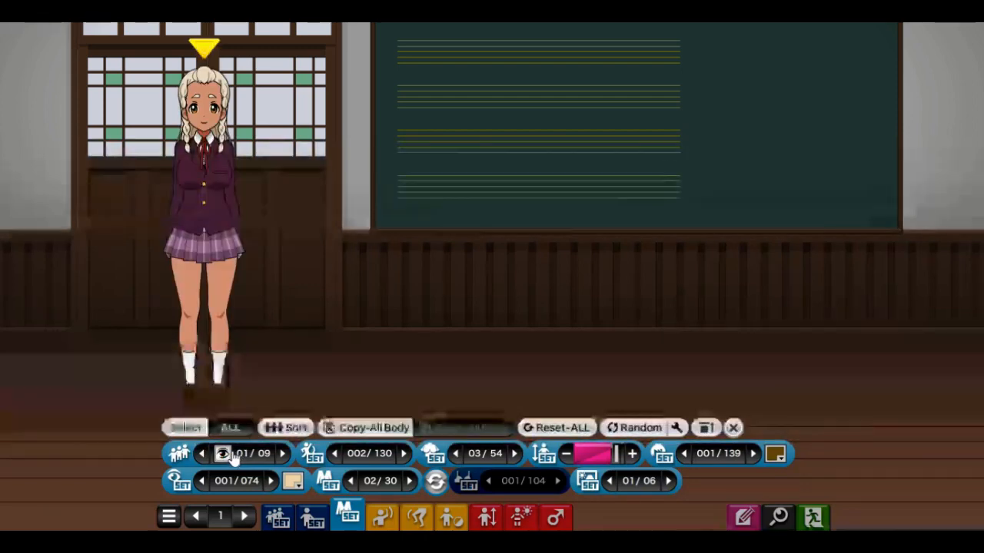
pyautogui.click(300, 432)
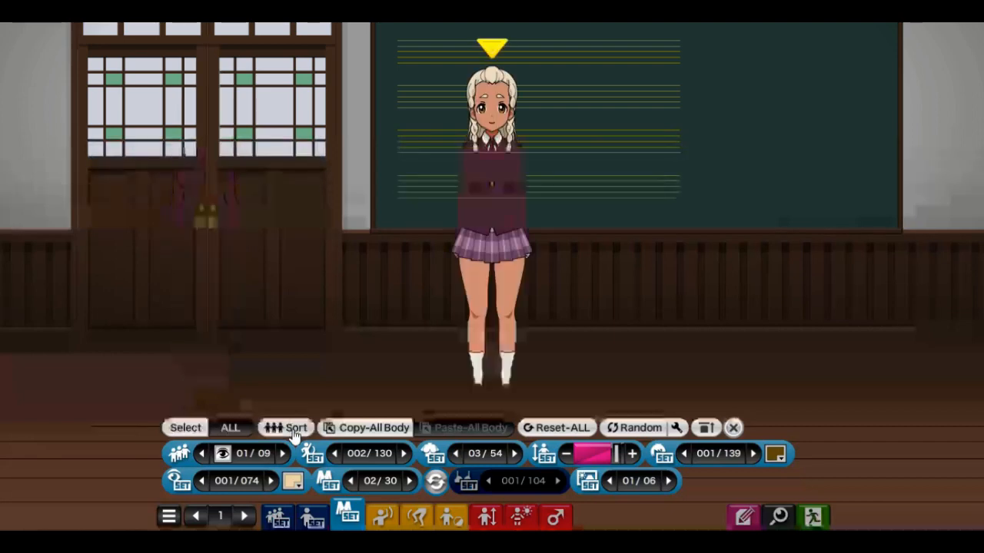
# Show the second character beside the first, re-sort the lineup, and hide the second character again
pyautogui.click(283, 454)
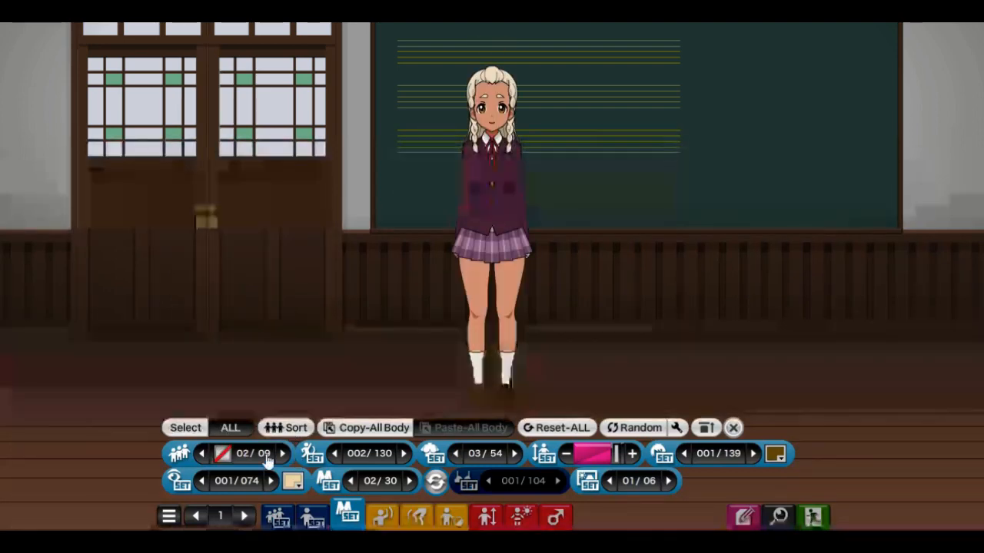
pyautogui.click(226, 454)
pyautogui.click(271, 432)
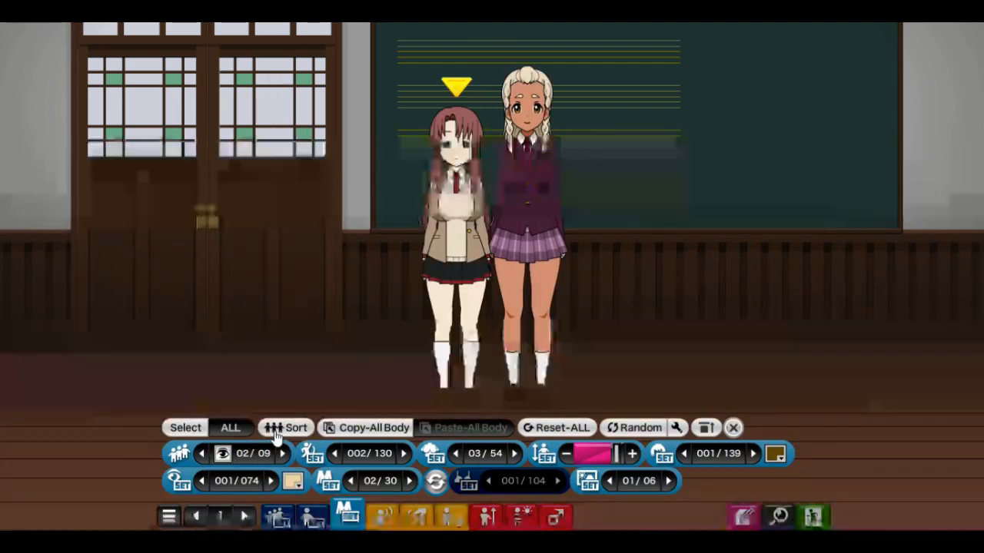
pyautogui.click(227, 455)
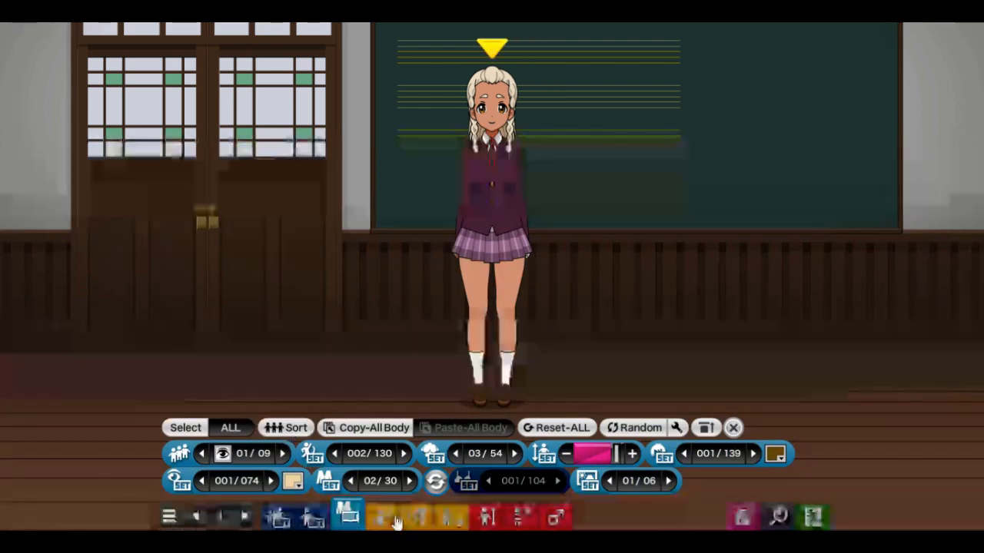
# Raise both of the first character's upper arms outward, away from her body
pyautogui.click(384, 516)
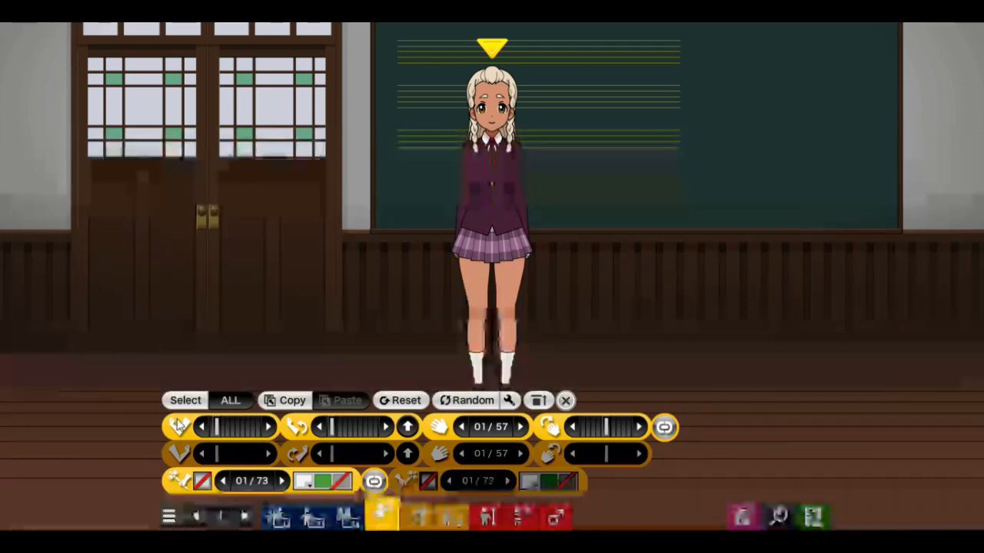
pyautogui.click(272, 426)
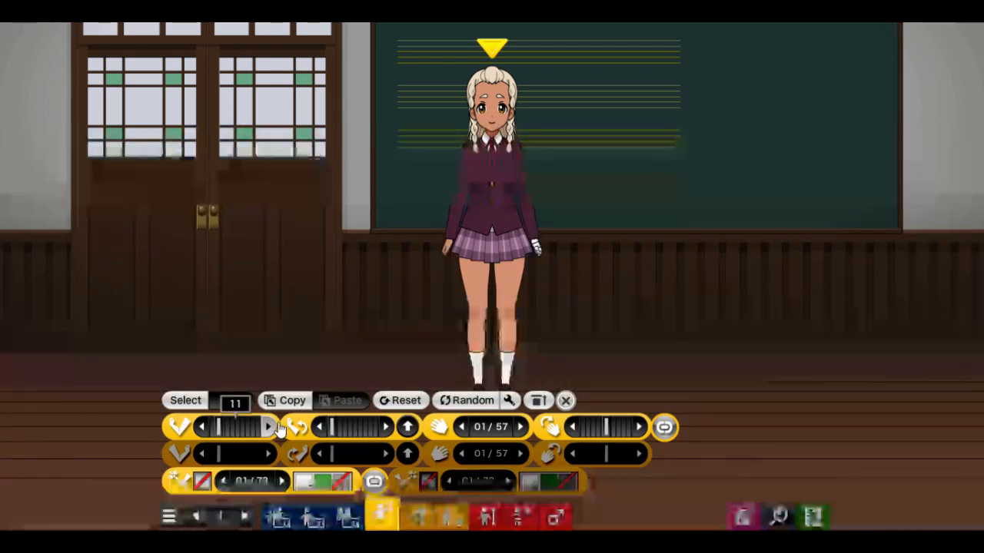
pyautogui.click(269, 426)
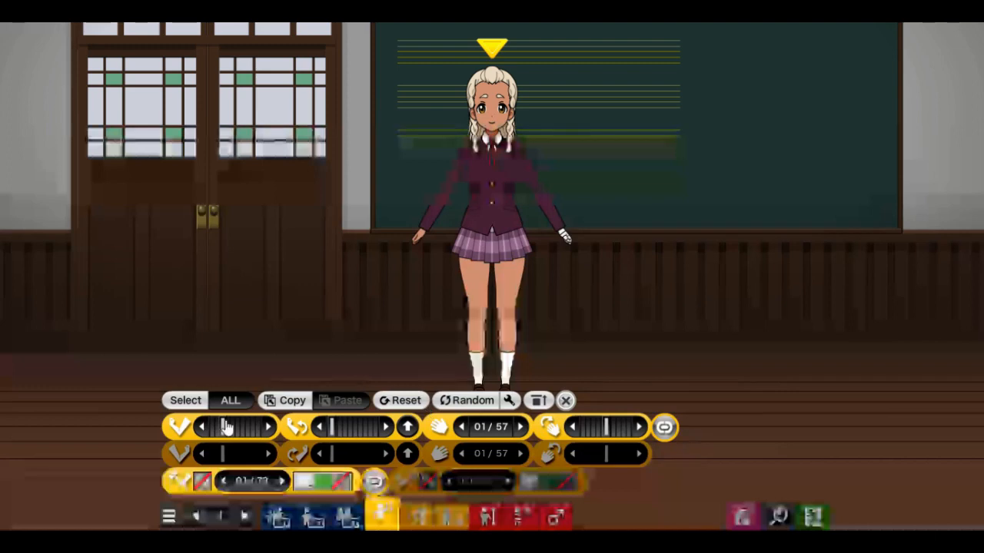
pyautogui.moveTo(223, 433)
pyautogui.mouseDown()
pyautogui.moveTo(236, 429)
pyautogui.moveTo(217, 433)
pyautogui.moveTo(227, 431)
pyautogui.mouseUp()
# Bend both forearms inward and switch their layering so the hands rest at her hips
pyautogui.moveTo(350, 432); pyautogui.dragTo(333, 433)
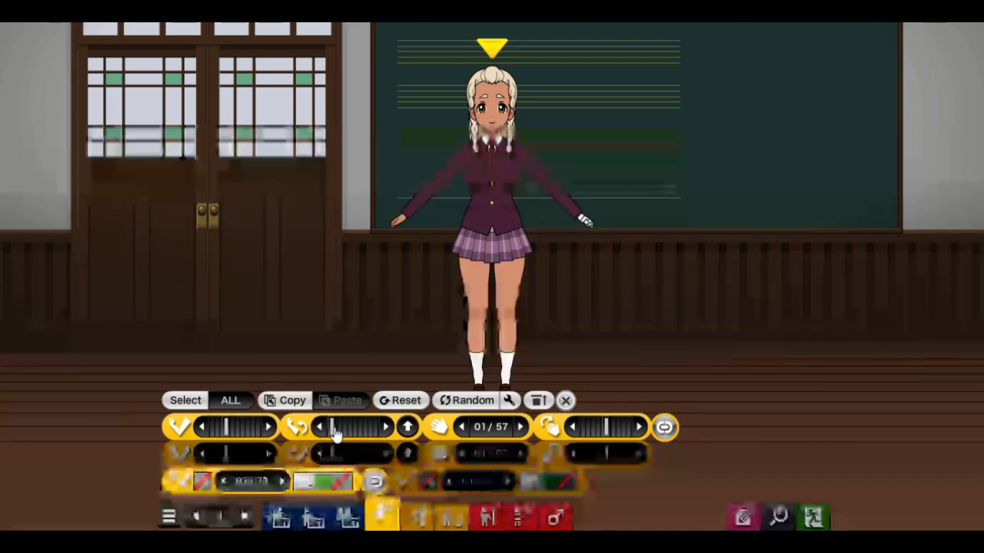
pyautogui.click(410, 427)
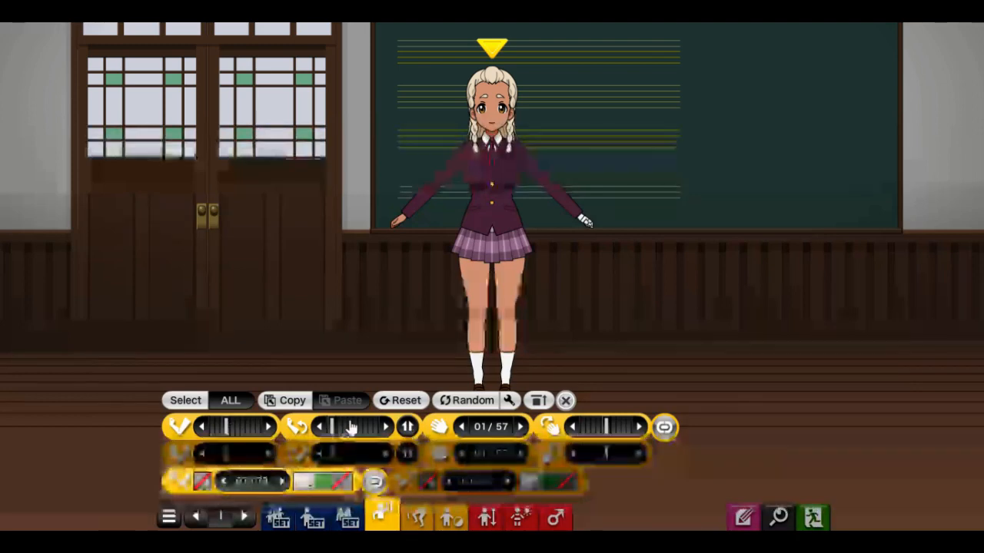
pyautogui.moveTo(351, 423); pyautogui.dragTo(366, 419)
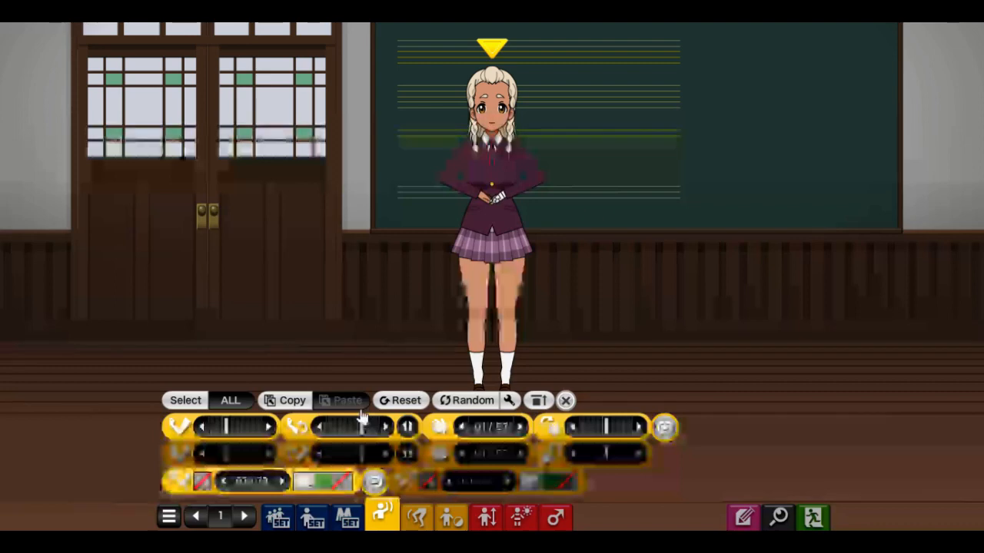
pyautogui.click(414, 429)
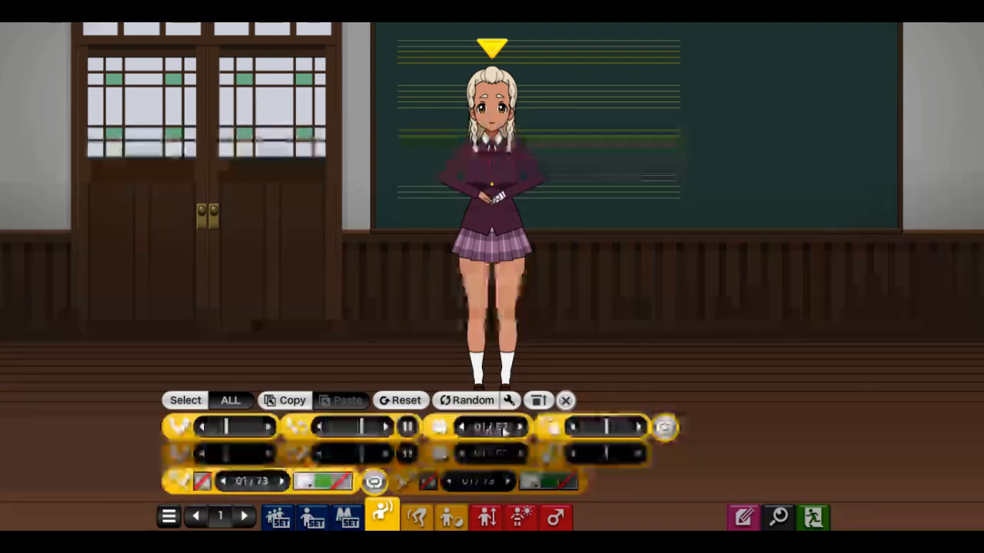
pyautogui.moveTo(365, 431); pyautogui.dragTo(373, 431)
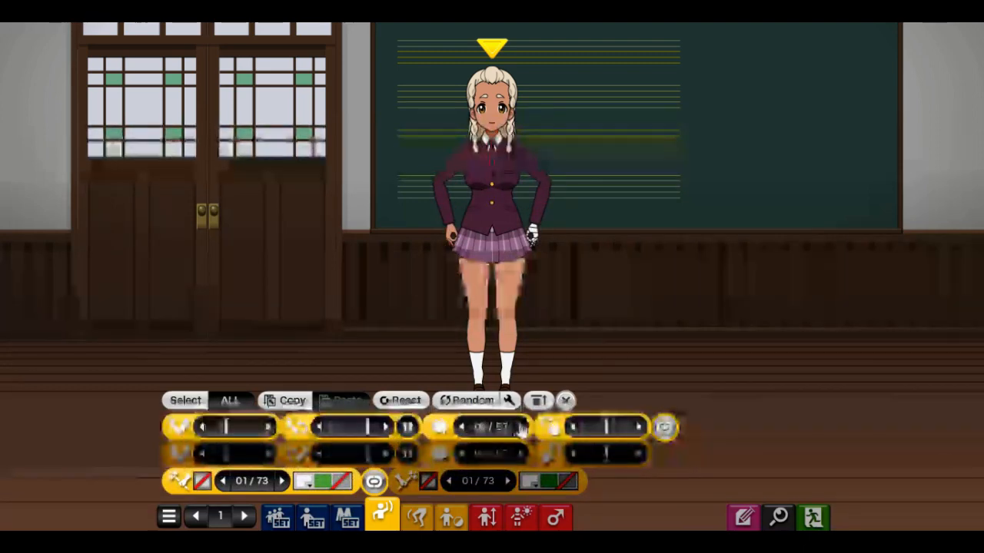
# Give both hands pose 11 and rotate the wrists slightly
pyautogui.click(522, 428)
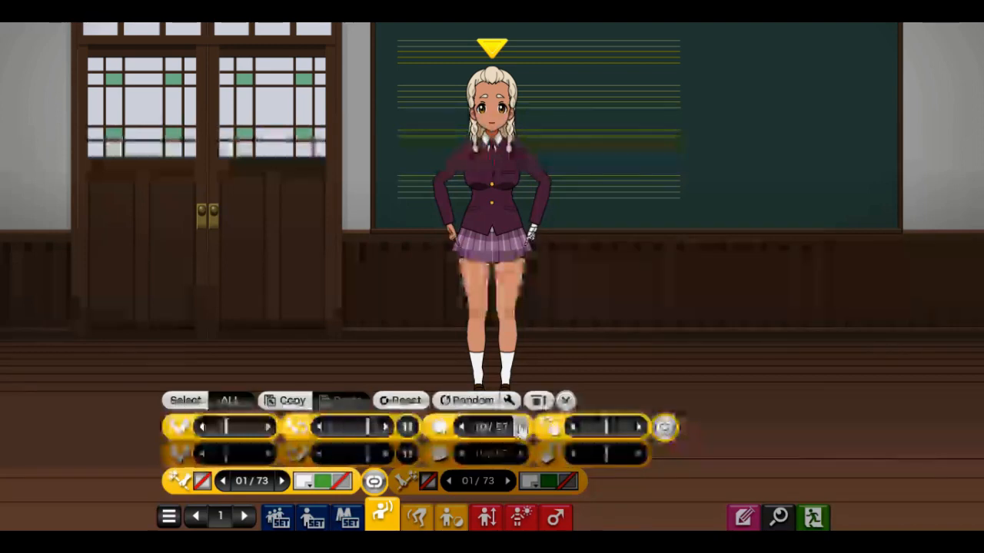
pyautogui.click(521, 428)
pyautogui.click(521, 428)
pyautogui.click(521, 428)
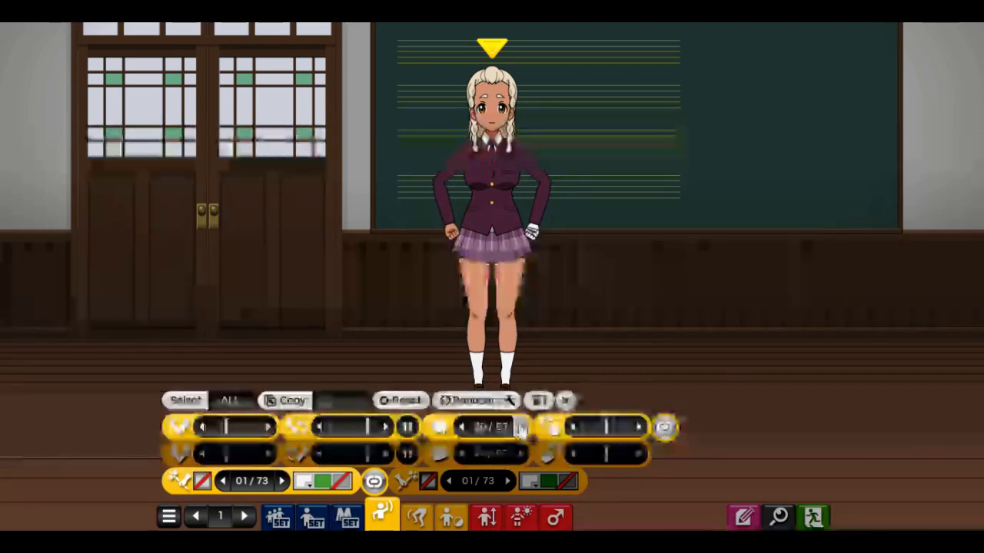
pyautogui.click(521, 428)
pyautogui.click(521, 428)
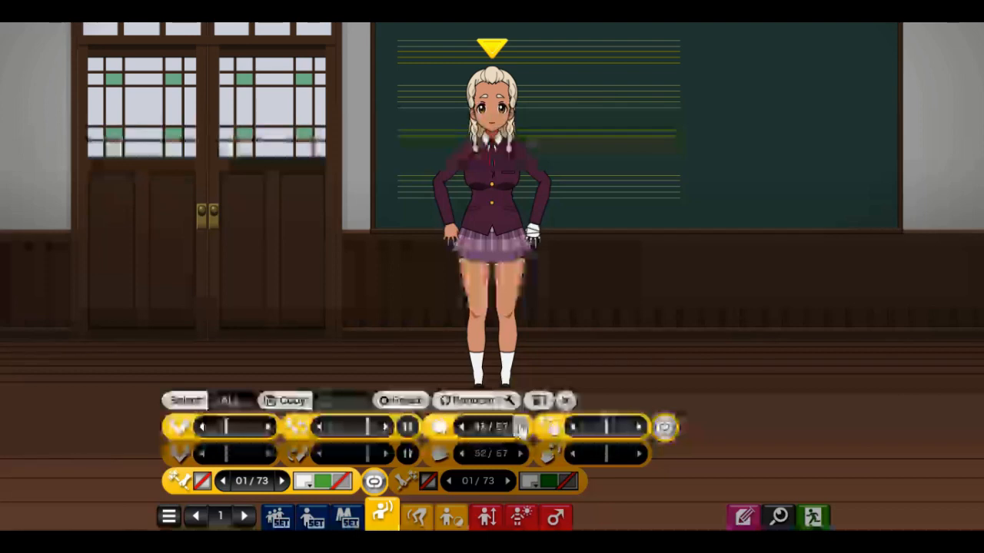
pyautogui.click(521, 428)
pyautogui.click(521, 428)
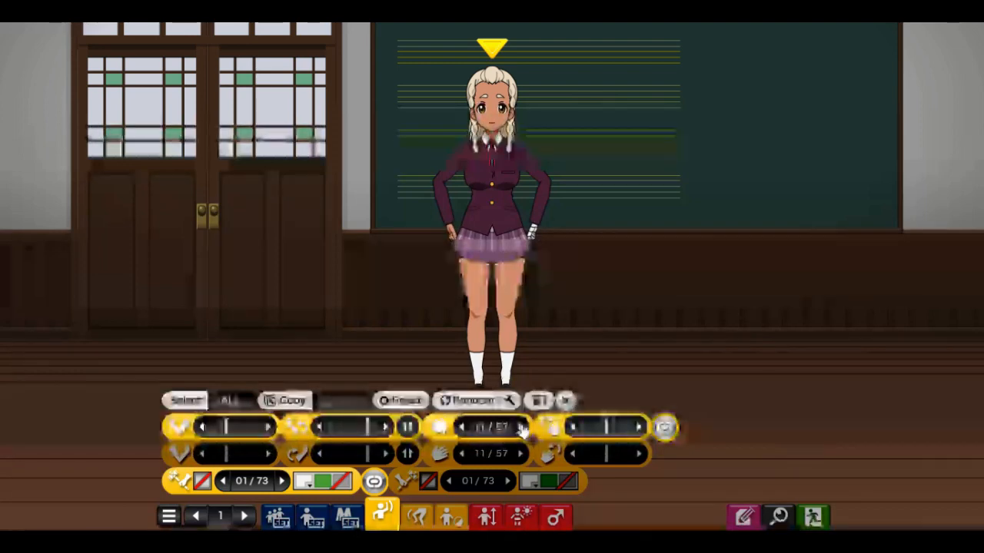
pyautogui.moveTo(605, 428)
pyautogui.mouseDown()
pyautogui.moveTo(597, 425)
pyautogui.moveTo(609, 425)
pyautogui.mouseUp()
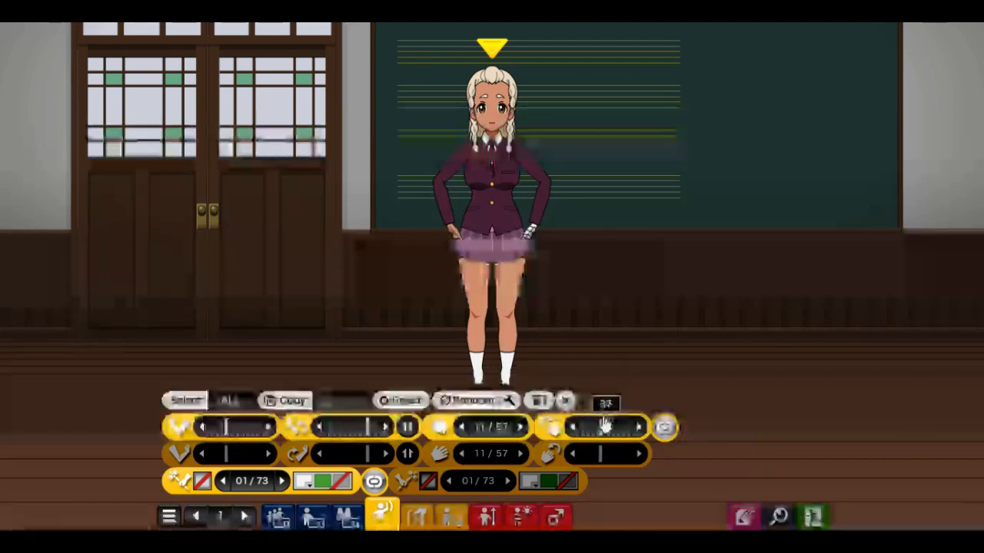
# Unlink the two arms, raise the bandaged arm with a bent elbow, and turn its wrist inward
pyautogui.click(665, 427)
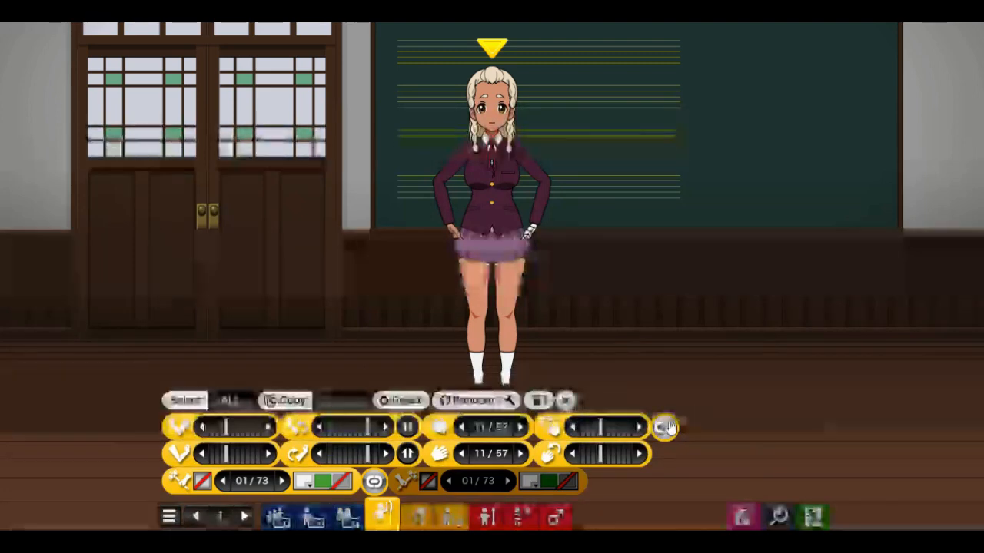
pyautogui.moveTo(231, 454); pyautogui.dragTo(244, 458)
pyautogui.moveTo(369, 454); pyautogui.dragTo(343, 455)
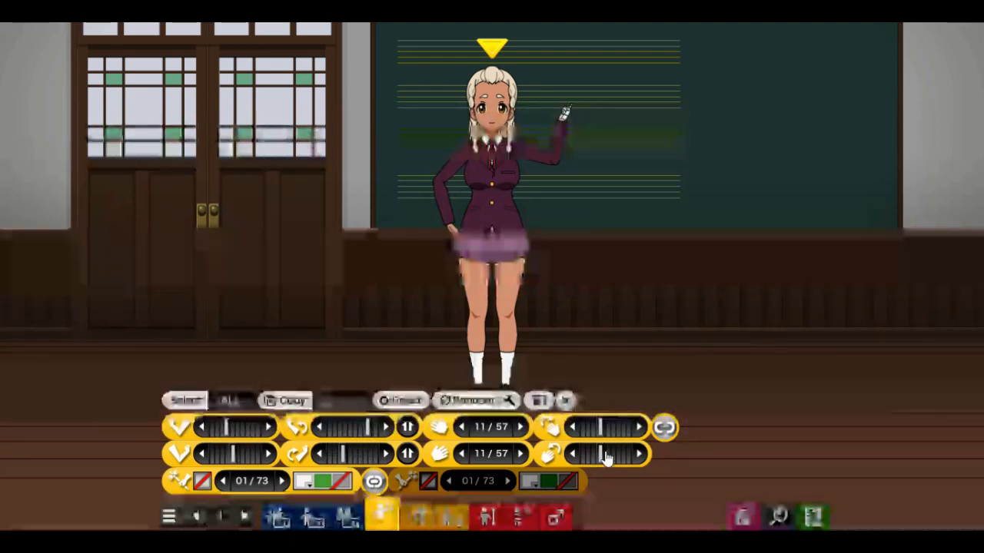
pyautogui.moveTo(604, 454); pyautogui.dragTo(621, 460)
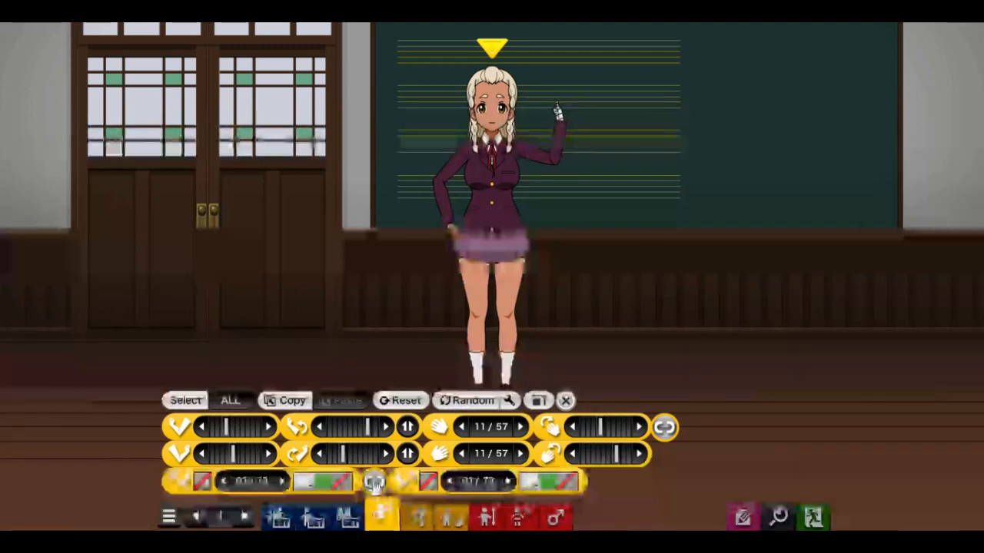
# Show a held item in the raised bandaged hand and change it to the short sword, item 06
pyautogui.click(431, 486)
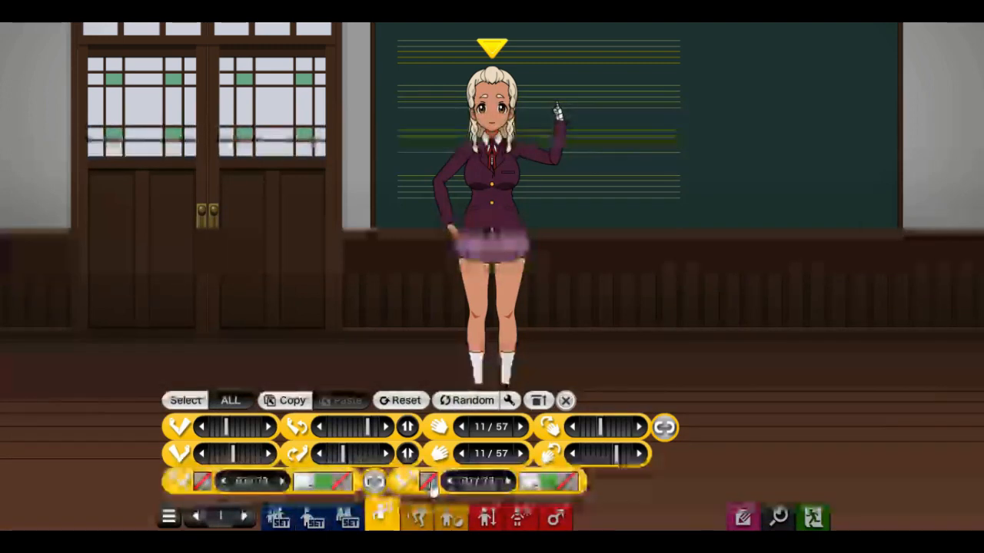
pyautogui.click(509, 482)
pyautogui.click(509, 482)
pyautogui.click(509, 482)
pyautogui.click(508, 482)
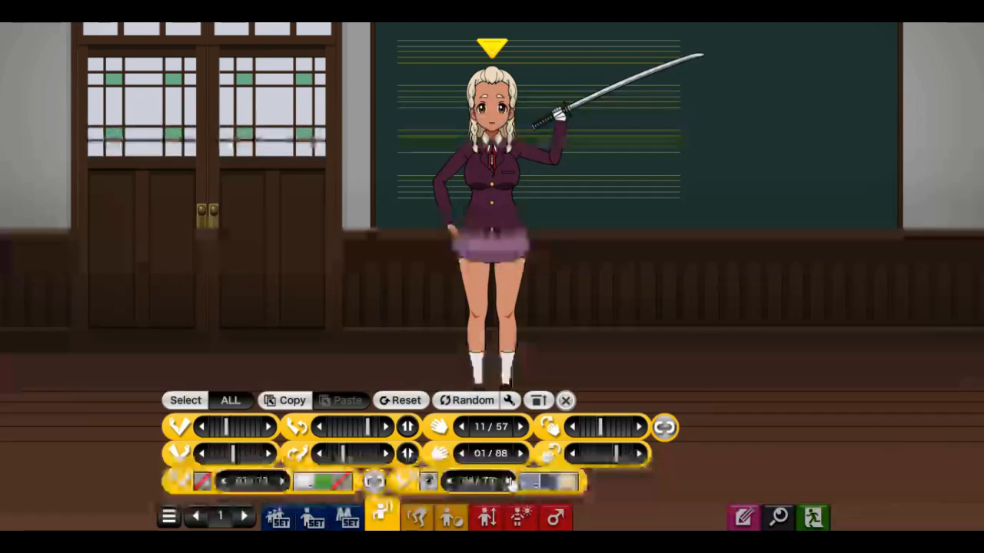
pyautogui.click(509, 482)
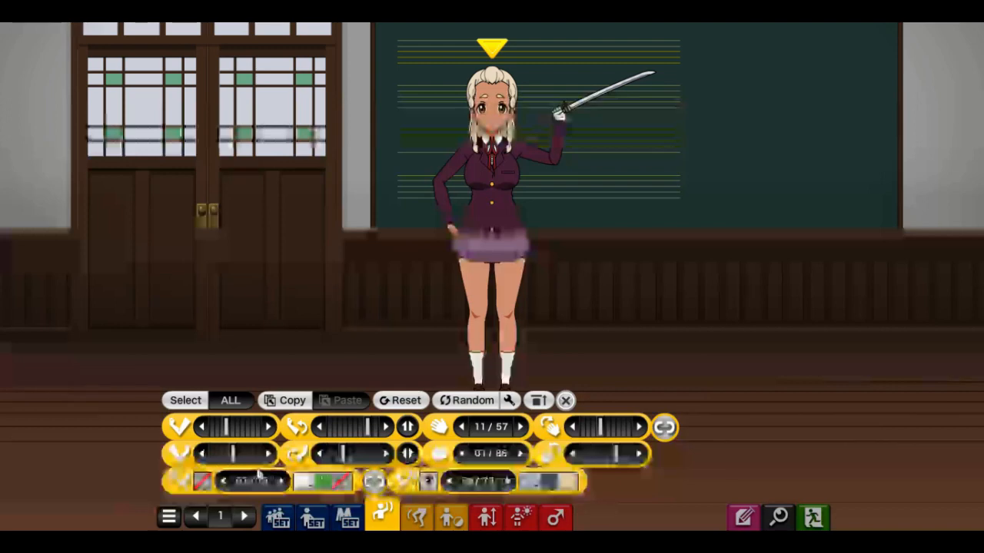
# Show a held item in the hand at her hip, change it to the long halberd, and hide both hand items
pyautogui.click(206, 484)
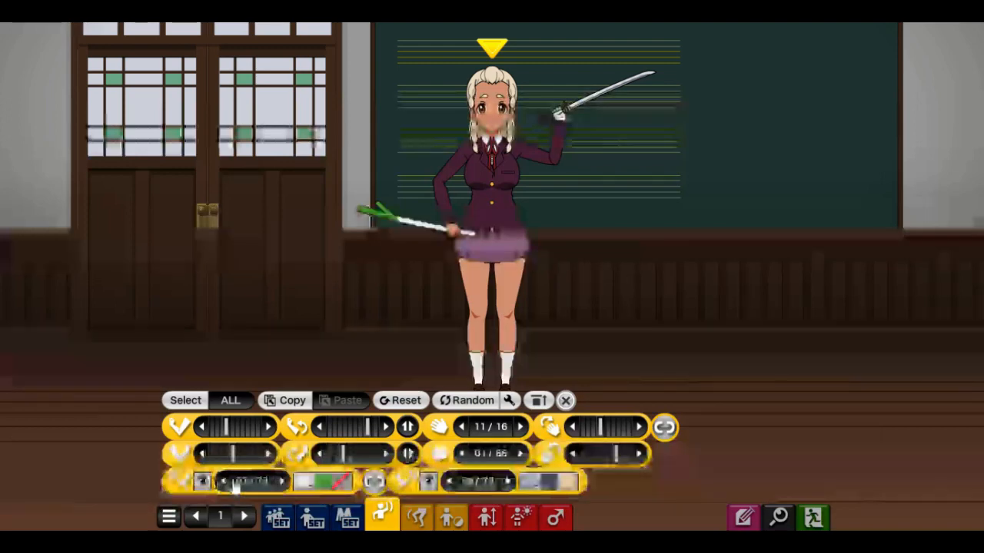
pyautogui.click(234, 485)
pyautogui.click(234, 485)
pyautogui.click(234, 485)
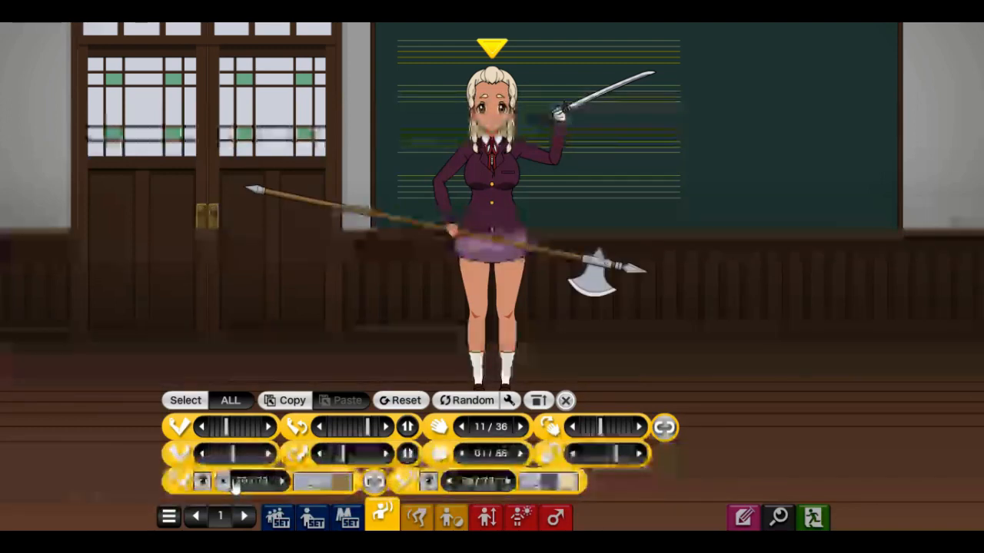
pyautogui.click(205, 482)
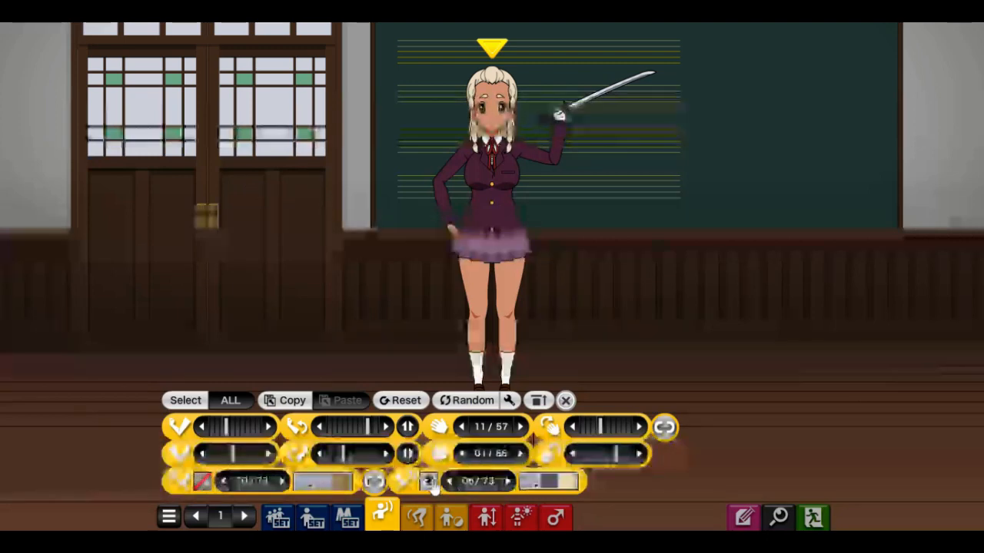
pyautogui.click(428, 482)
# Unlink the legs and set the first leg to pose 09, stepping out to the side
pyautogui.click(417, 515)
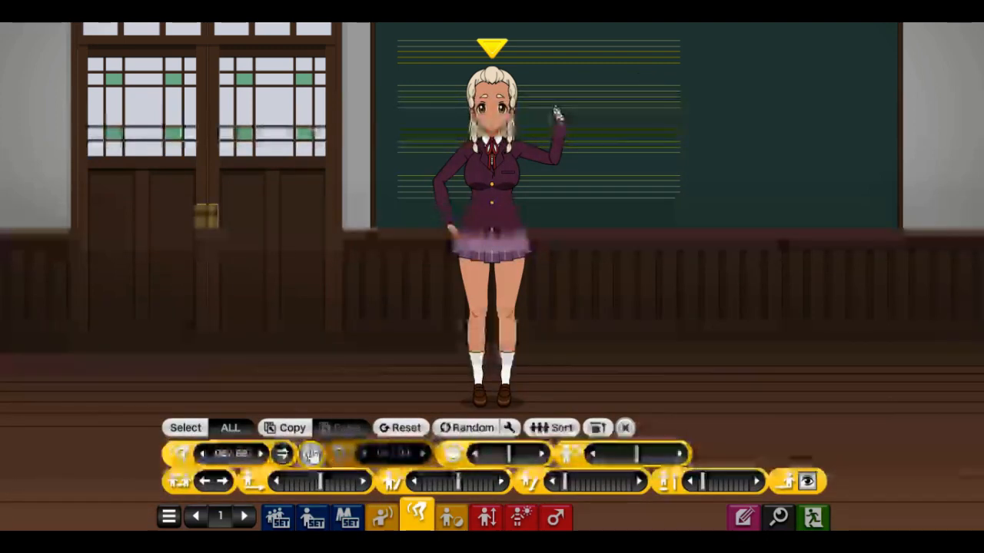
pyautogui.click(312, 455)
pyautogui.click(262, 454)
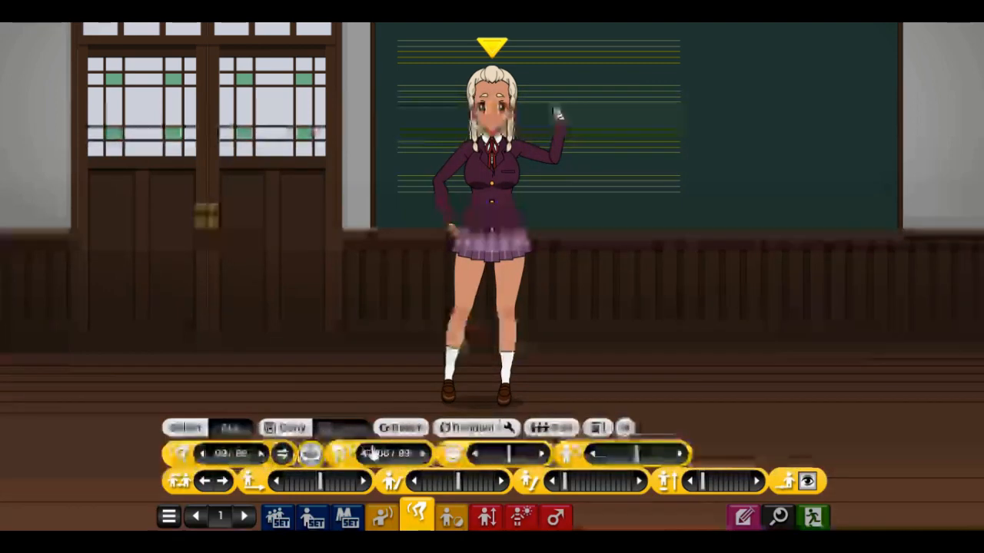
# Browse the poses for the other leg and set it to pose 18
pyautogui.click(423, 454)
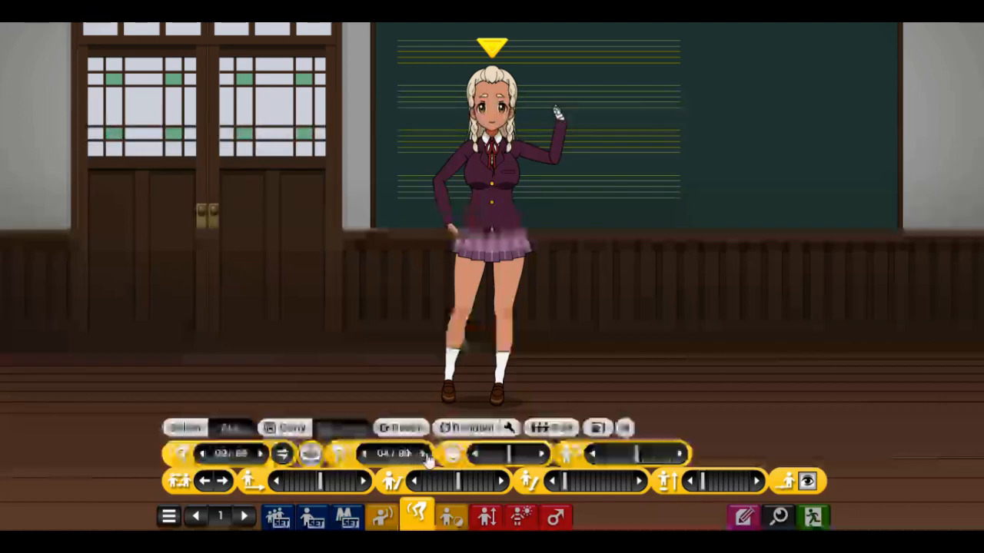
pyautogui.click(428, 457)
pyautogui.click(427, 457)
pyautogui.click(427, 458)
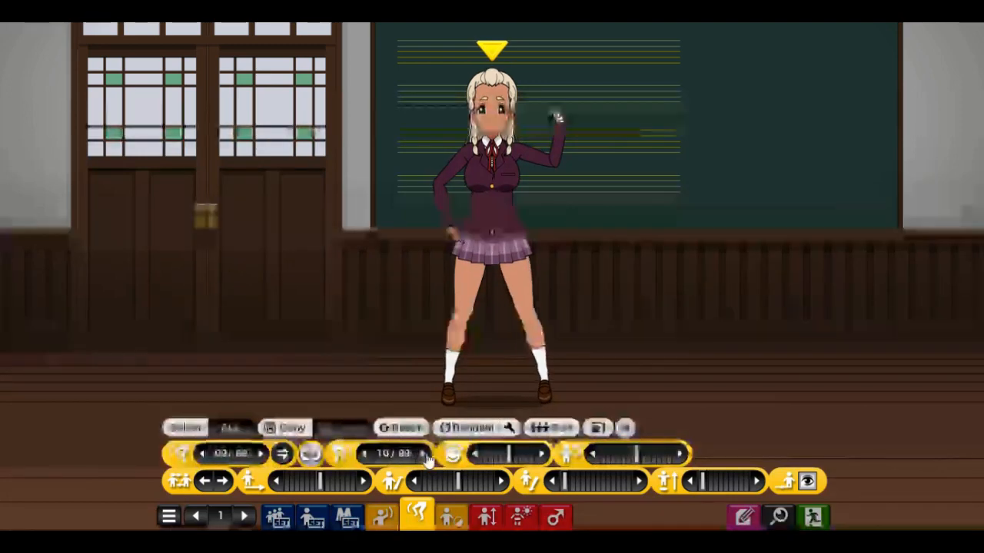
pyautogui.click(427, 457)
pyautogui.click(427, 458)
pyautogui.click(427, 457)
pyautogui.click(428, 458)
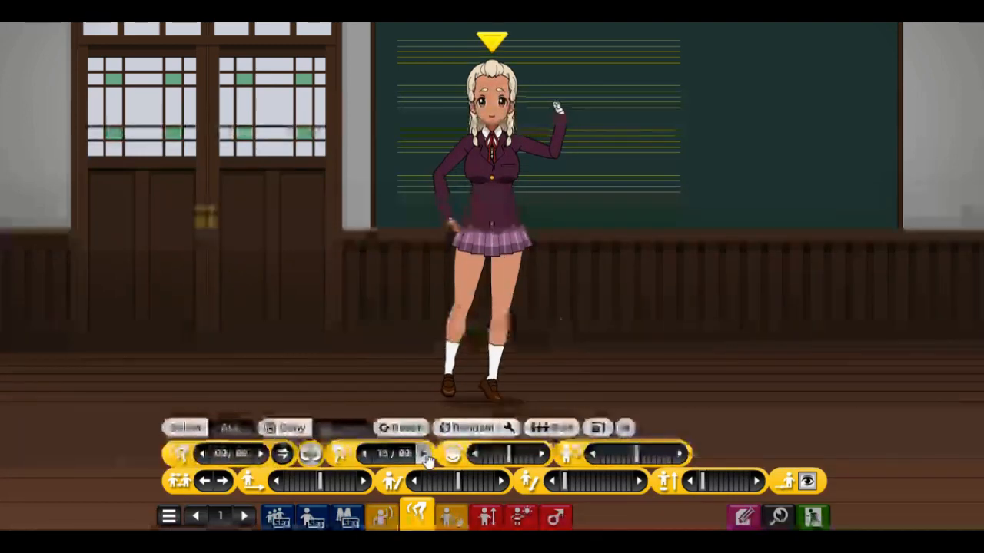
pyautogui.click(427, 457)
pyautogui.click(427, 458)
pyautogui.click(427, 457)
pyautogui.click(428, 457)
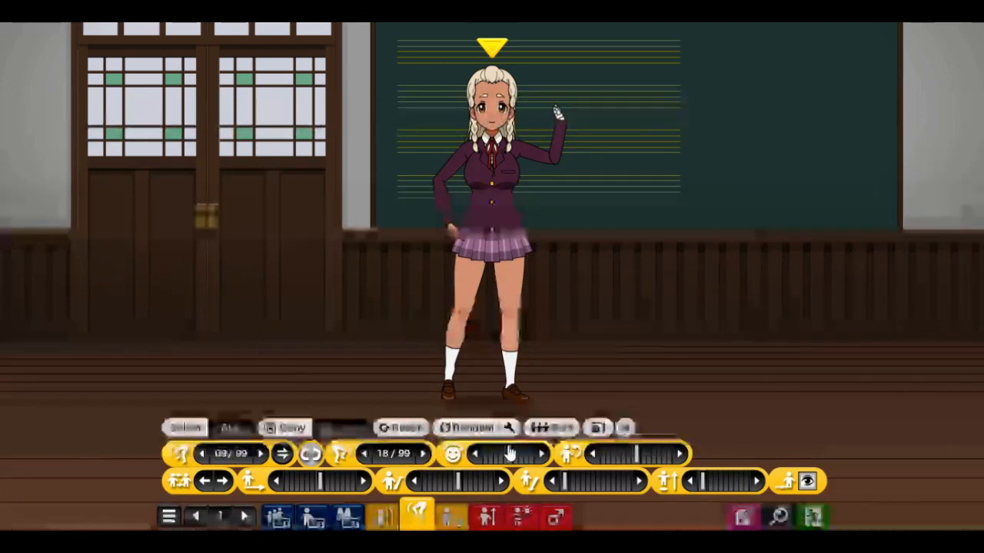
# Adjust the head tilt and rotate the whole body slightly clockwise so she leans sideways
pyautogui.moveTo(499, 452)
pyautogui.mouseDown()
pyautogui.moveTo(526, 454)
pyautogui.moveTo(490, 454)
pyautogui.moveTo(508, 455)
pyautogui.mouseUp()
pyautogui.click(594, 454)
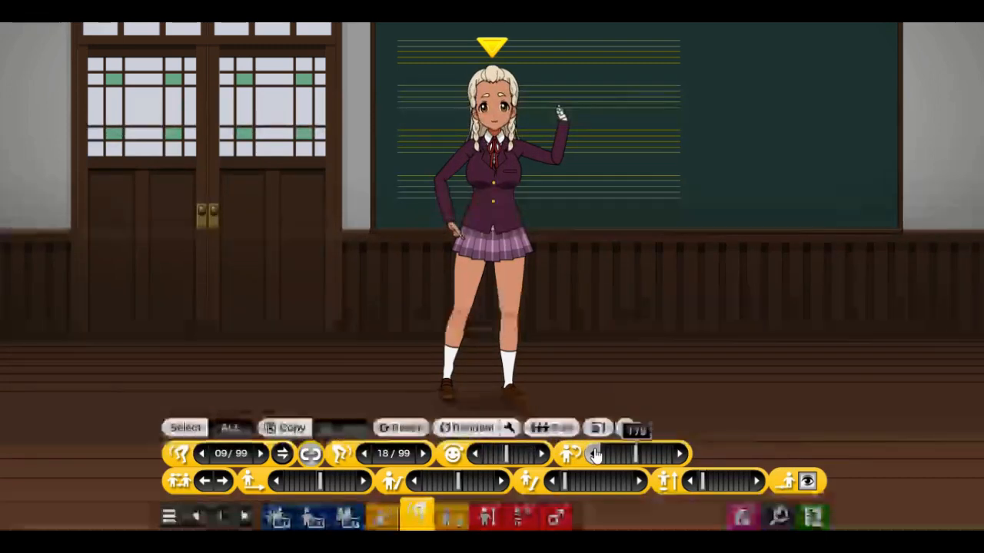
pyautogui.click(594, 454)
pyautogui.click(594, 454)
pyautogui.click(594, 455)
pyautogui.click(594, 455)
pyautogui.click(594, 455)
pyautogui.click(594, 455)
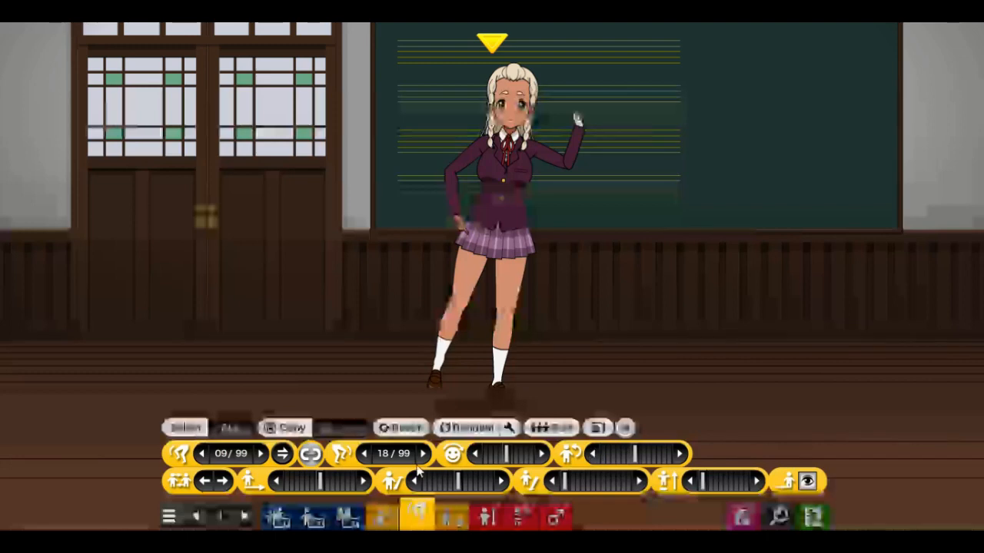
# Shift the blonde character sideways to horizontal position 482 and move her partway back in the opposite direction
pyautogui.click(277, 481)
pyautogui.click(278, 482)
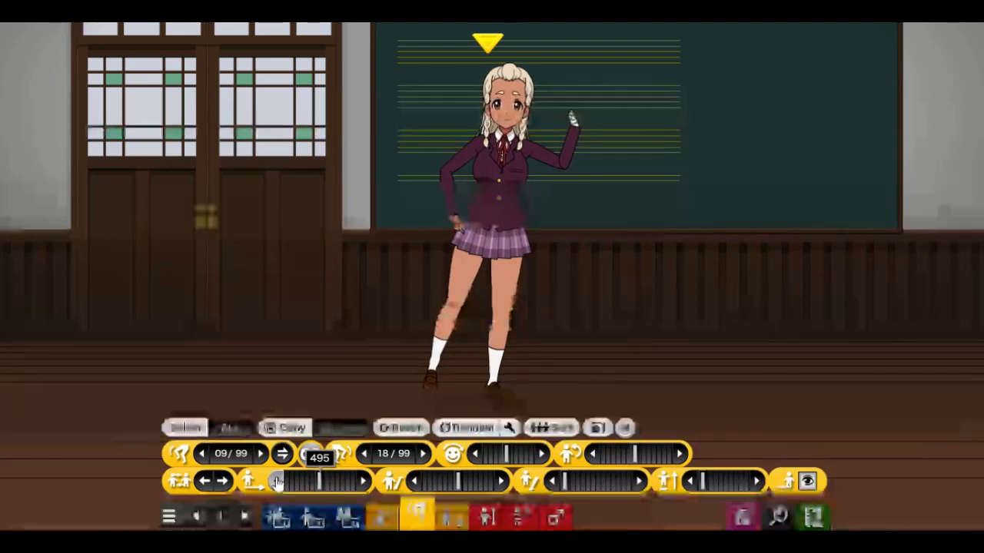
pyautogui.click(278, 482)
pyautogui.click(277, 482)
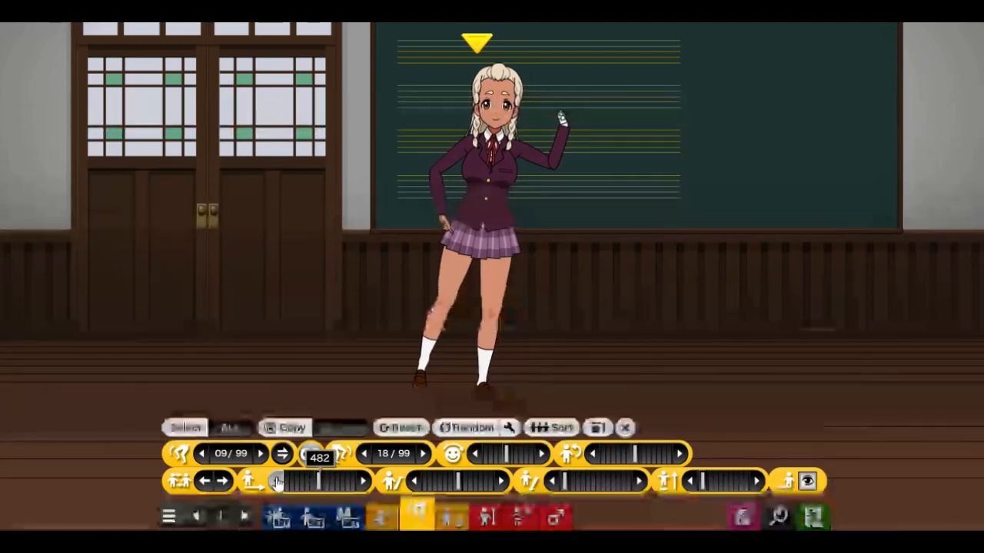
pyautogui.click(371, 481)
pyautogui.click(371, 481)
pyautogui.click(372, 481)
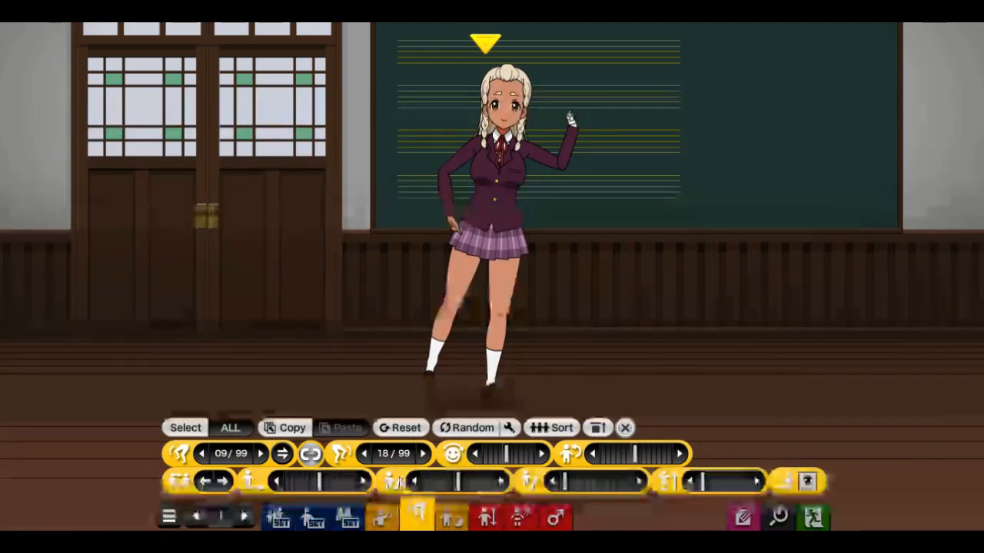
# Show the red-haired second character and bring her in front of the blonde one
pyautogui.click(350, 520)
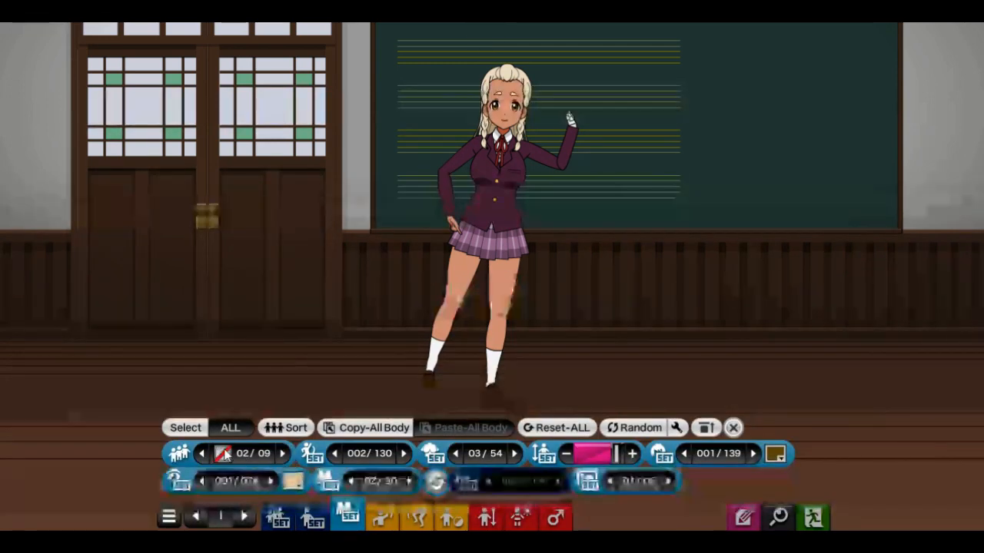
pyautogui.click(283, 455)
pyautogui.click(415, 520)
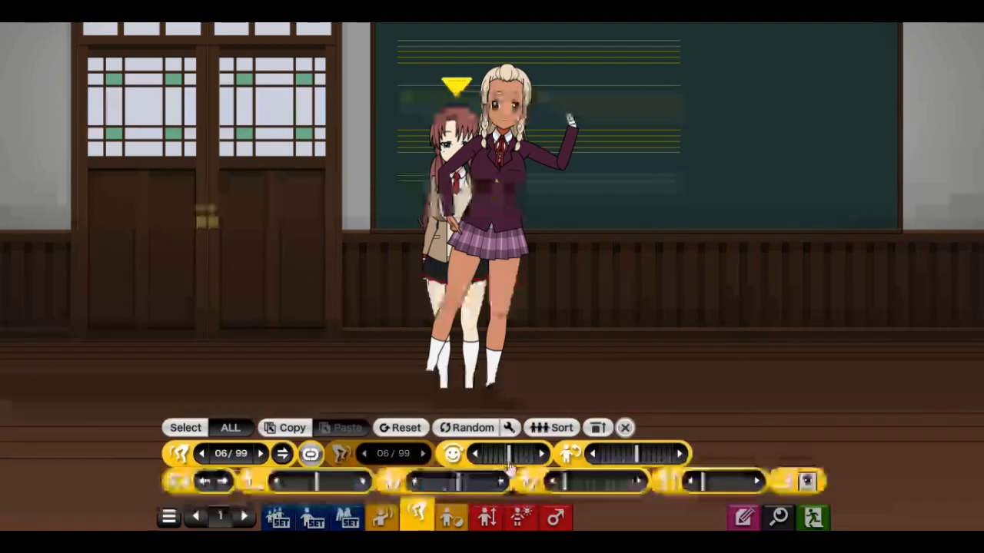
pyautogui.click(503, 484)
pyautogui.moveTo(511, 488); pyautogui.dragTo(462, 487)
pyautogui.click(419, 485)
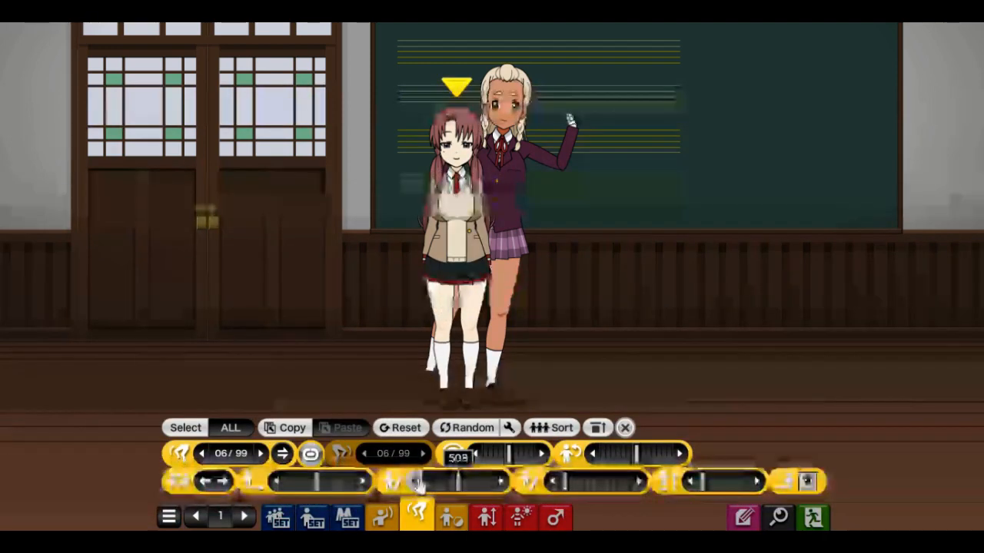
# Move the red-haired character sideways until she stands beside the blonde character
pyautogui.click(278, 484)
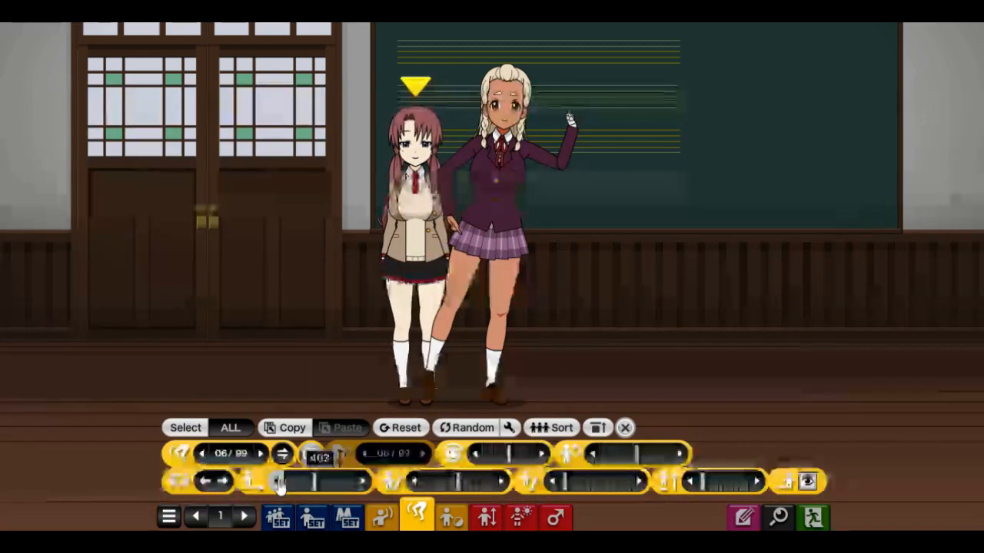
pyautogui.click(235, 484)
pyautogui.click(223, 482)
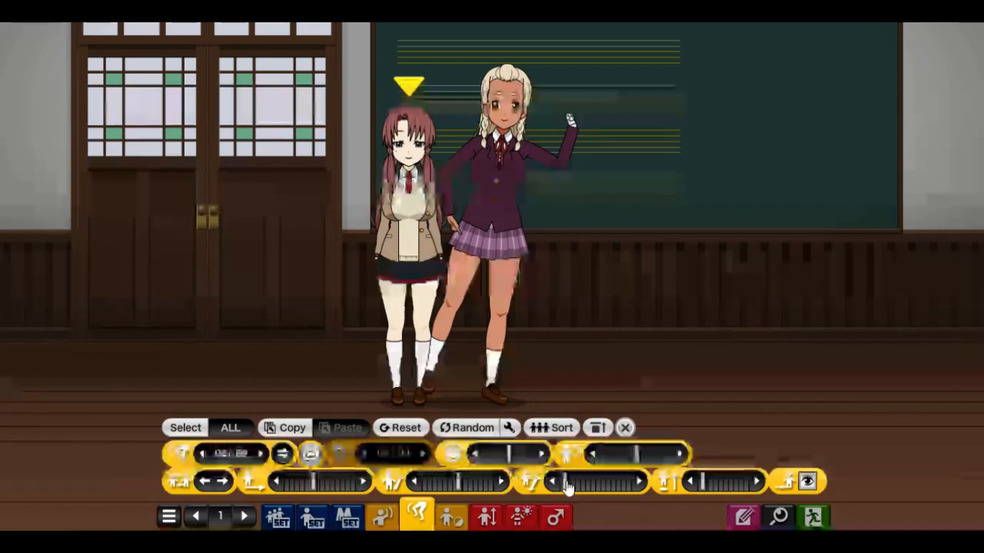
# Try lowering the red-haired character step by step past 22 and reset the offset to 0
pyautogui.click(641, 482)
pyautogui.click(641, 482)
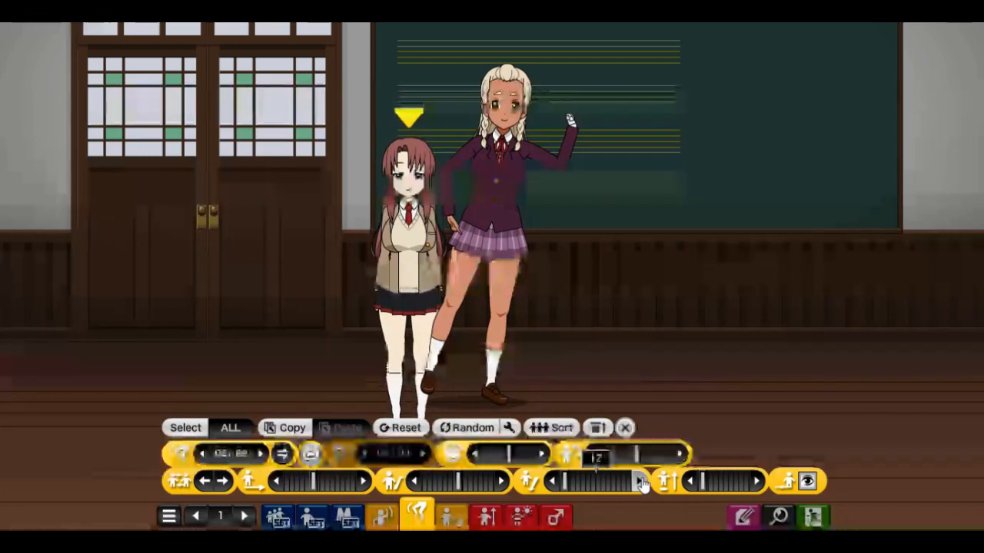
pyautogui.click(641, 482)
pyautogui.click(641, 481)
pyautogui.click(641, 482)
pyautogui.click(641, 482)
pyautogui.click(641, 482)
pyautogui.click(641, 482)
pyautogui.click(641, 482)
pyautogui.click(641, 483)
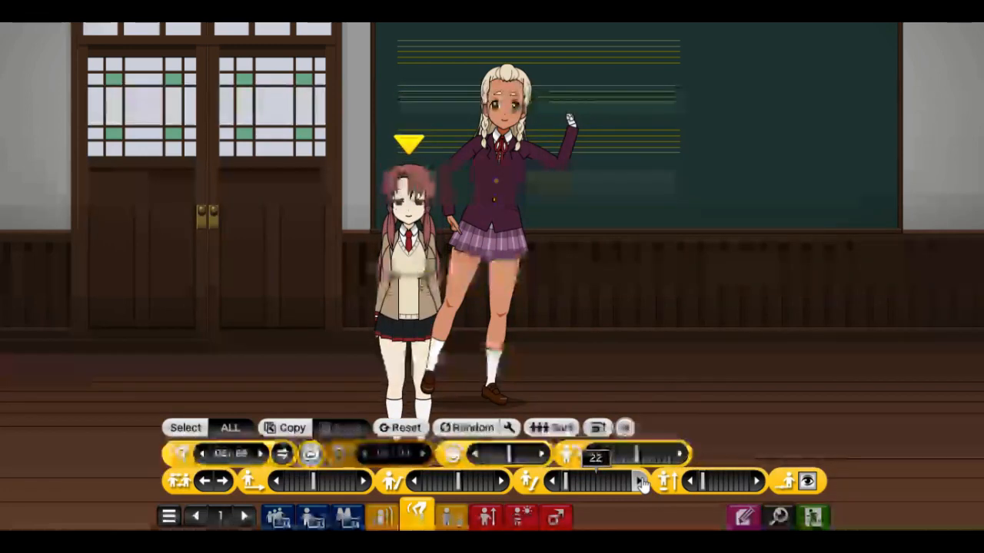
pyautogui.click(641, 483)
pyautogui.click(641, 483)
pyautogui.click(641, 483)
pyautogui.click(641, 483)
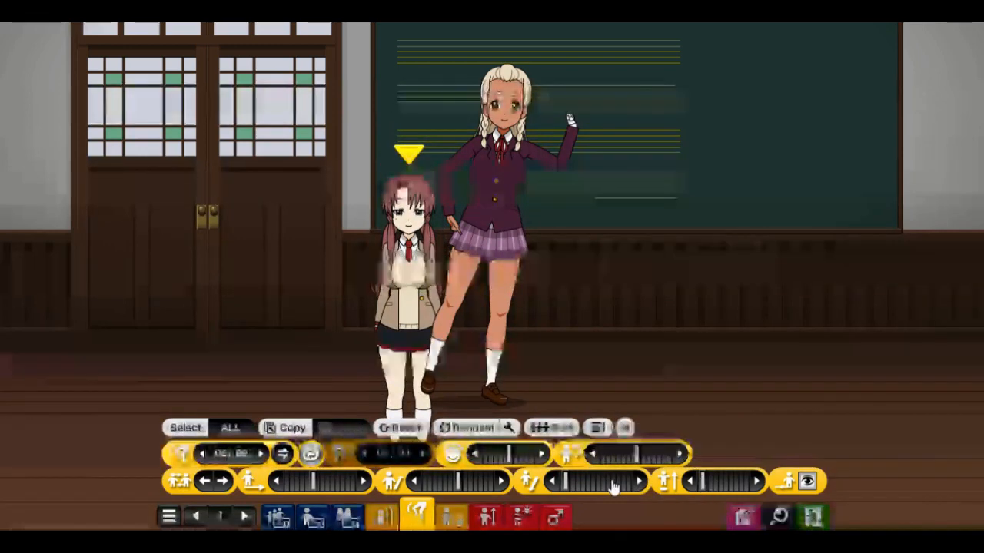
pyautogui.moveTo(567, 483); pyautogui.dragTo(556, 482)
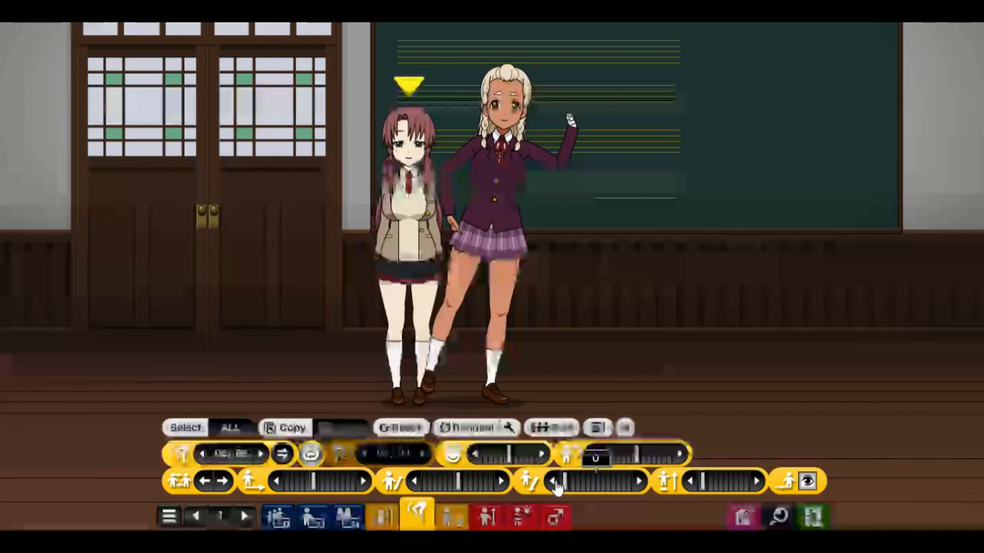
# Try lifting the red-haired character off the floor past 5 and return her to ground level
pyautogui.click(762, 483)
pyautogui.click(762, 483)
pyautogui.click(763, 483)
pyautogui.click(762, 483)
pyautogui.click(763, 483)
pyautogui.click(762, 483)
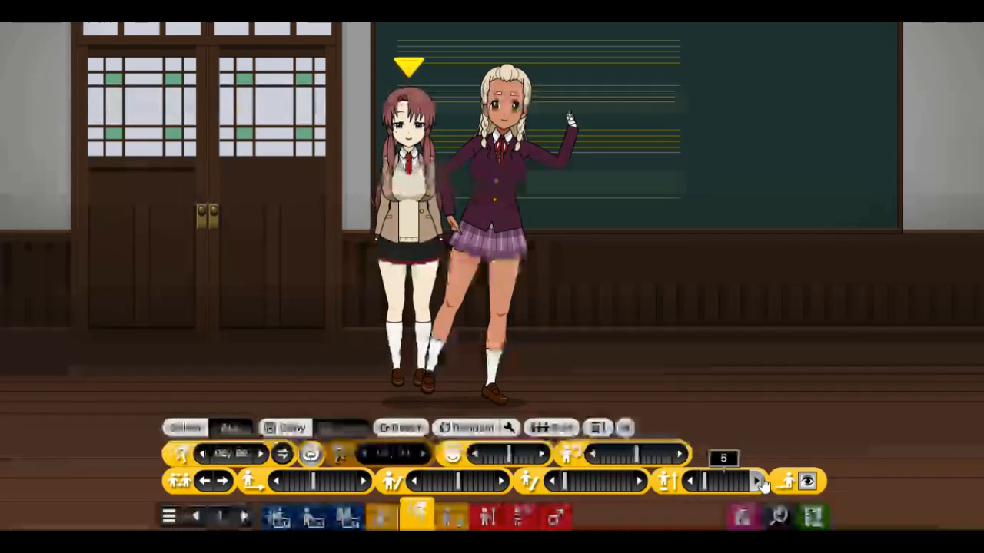
pyautogui.click(762, 482)
pyautogui.click(762, 483)
pyautogui.moveTo(706, 482); pyautogui.dragTo(685, 479)
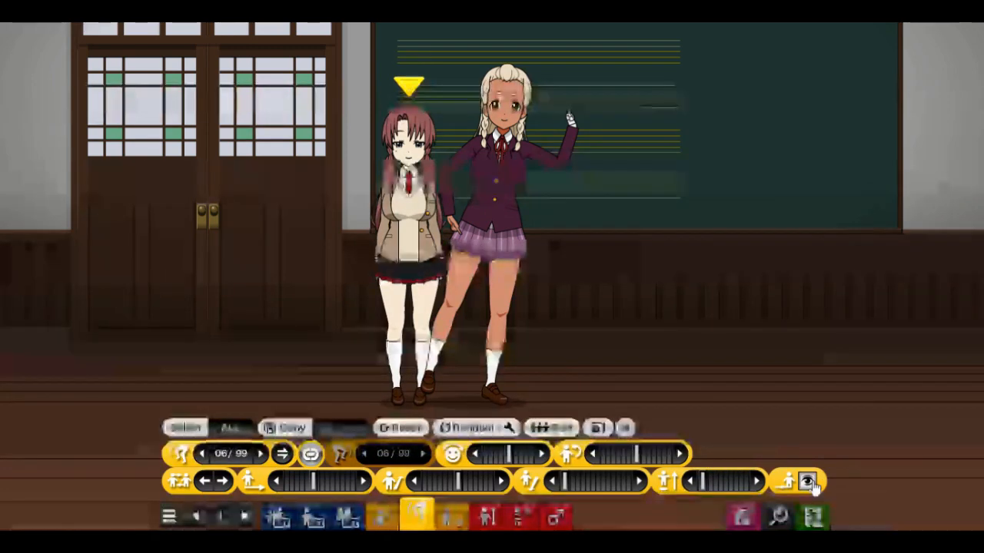
# Turn on the red-haired character's speech bubble and set it to type 03
pyautogui.click(458, 523)
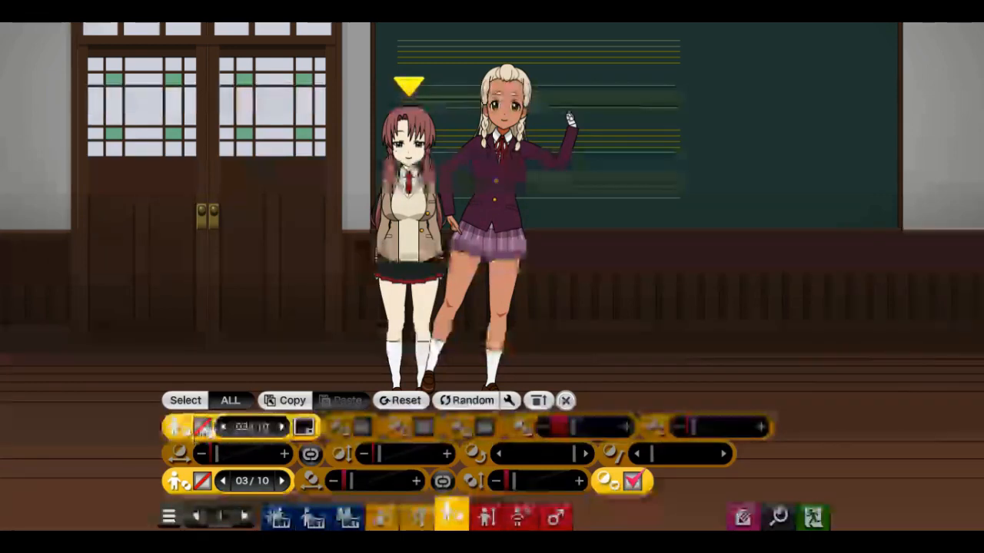
pyautogui.click(202, 427)
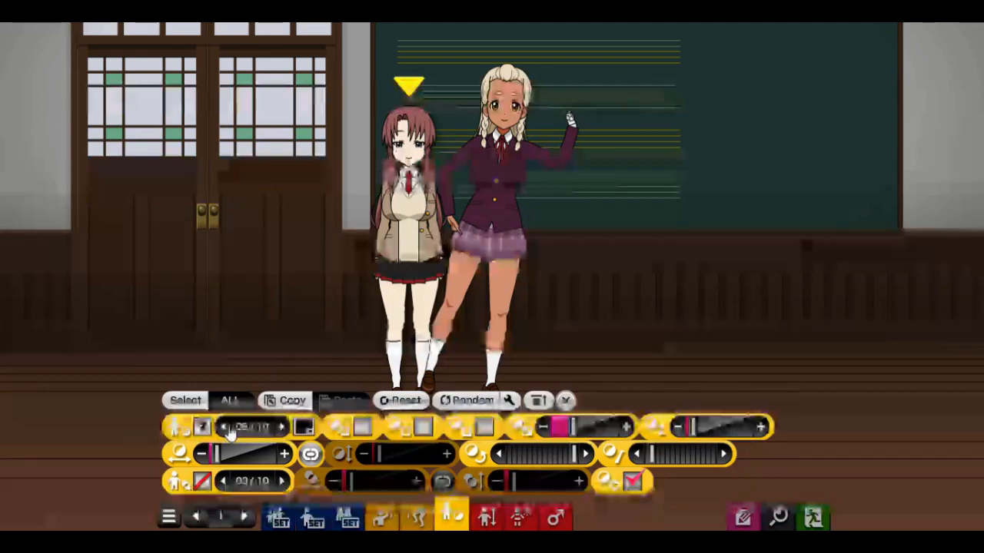
pyautogui.click(228, 429)
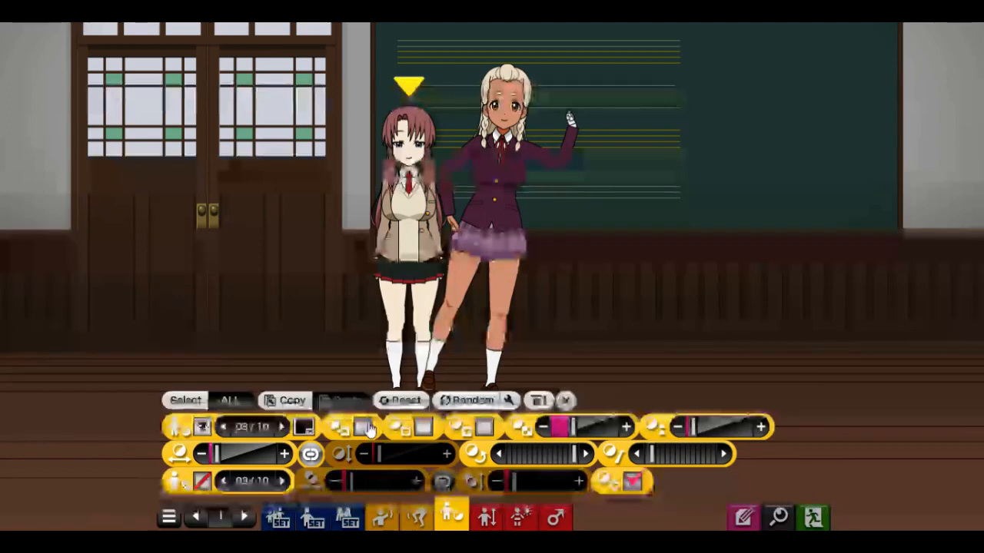
# Check the speech bubble's second and third colours and slightly reduce its line thickness
pyautogui.click(423, 430)
pyautogui.click(423, 431)
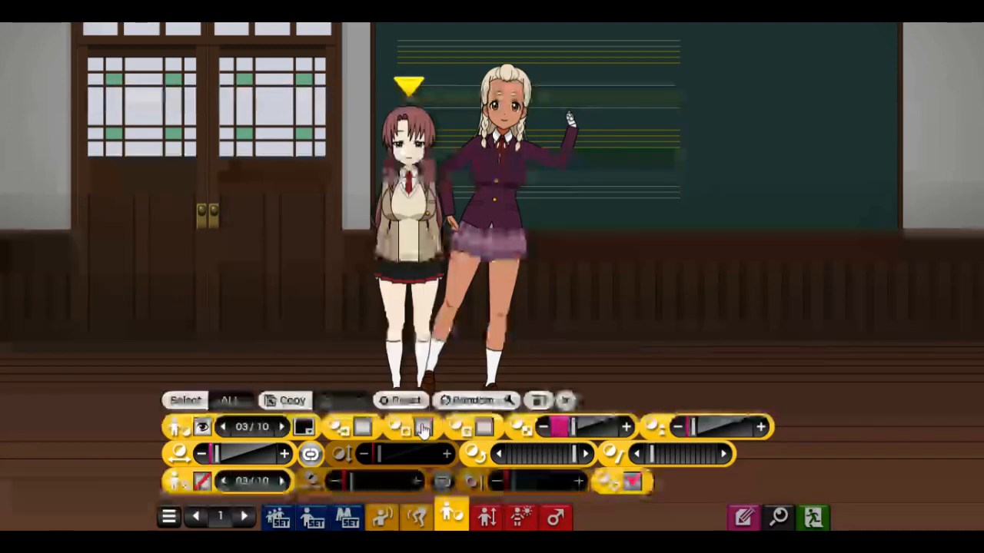
pyautogui.click(490, 434)
pyautogui.click(488, 433)
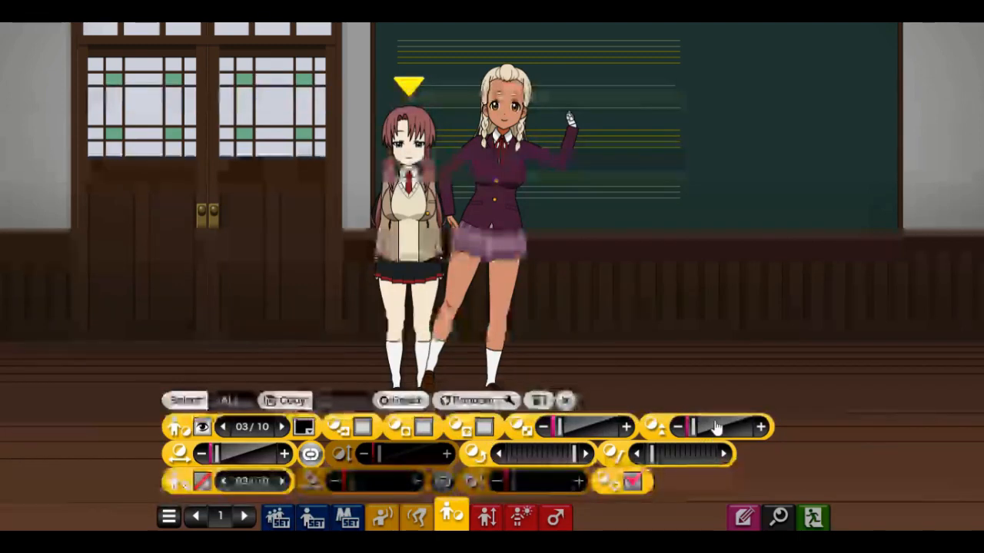
pyautogui.moveTo(715, 429)
pyautogui.mouseDown()
pyautogui.moveTo(735, 429)
pyautogui.moveTo(695, 432)
pyautogui.mouseUp()
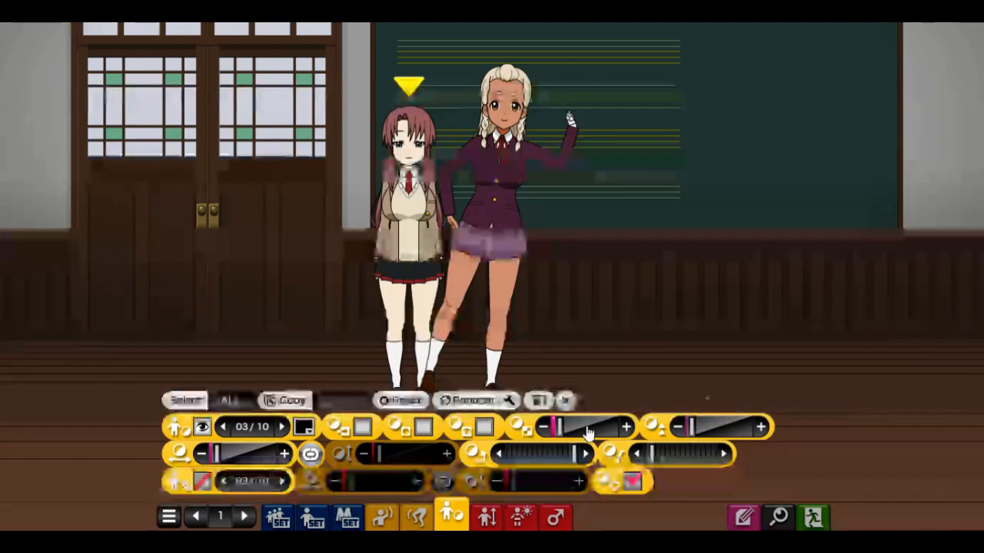
# Hide the red-haired character and make the blonde character taller with longer legs
pyautogui.click(350, 516)
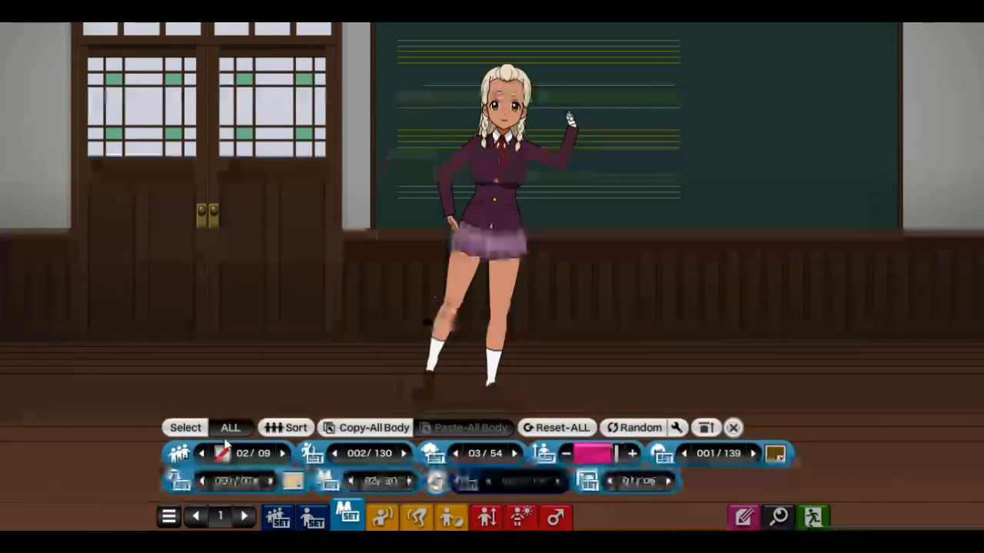
pyautogui.click(487, 517)
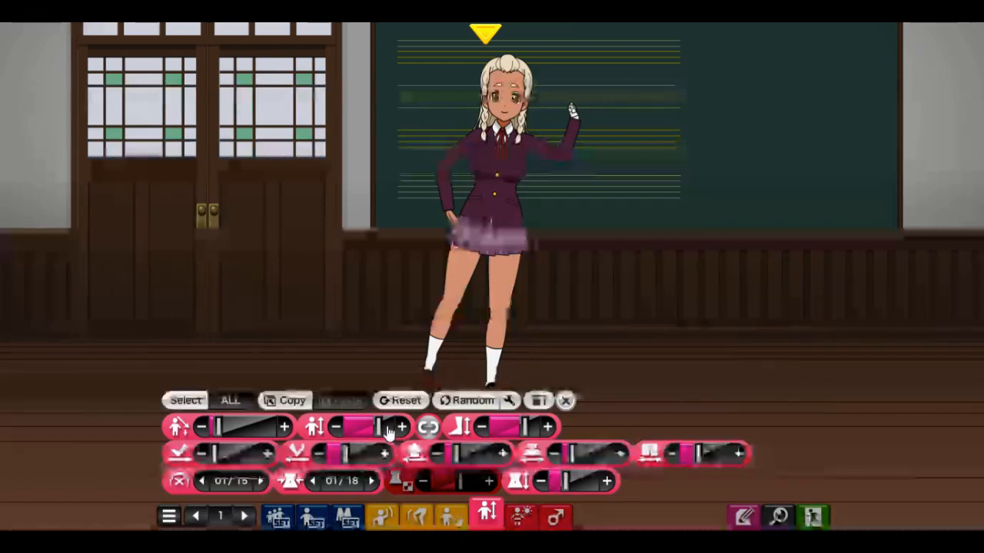
pyautogui.moveTo(381, 428); pyautogui.dragTo(381, 428)
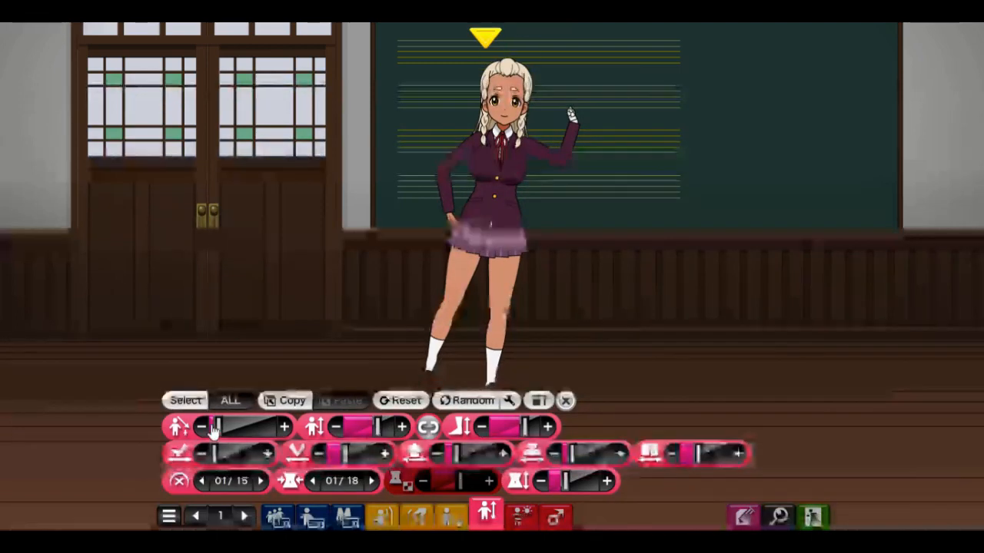
pyautogui.click(410, 430)
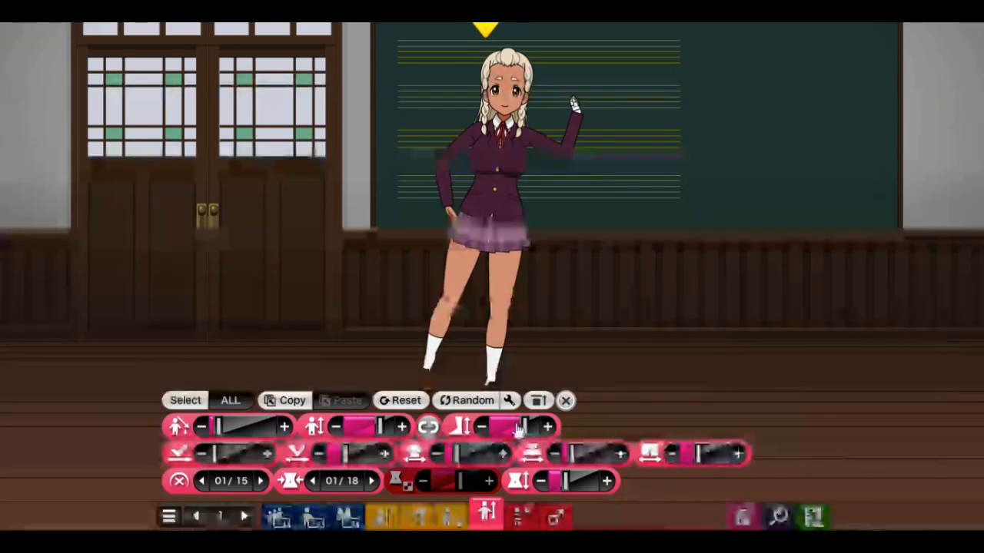
pyautogui.moveTo(531, 432)
pyautogui.mouseDown()
pyautogui.moveTo(521, 432)
pyautogui.moveTo(532, 432)
pyautogui.mouseUp()
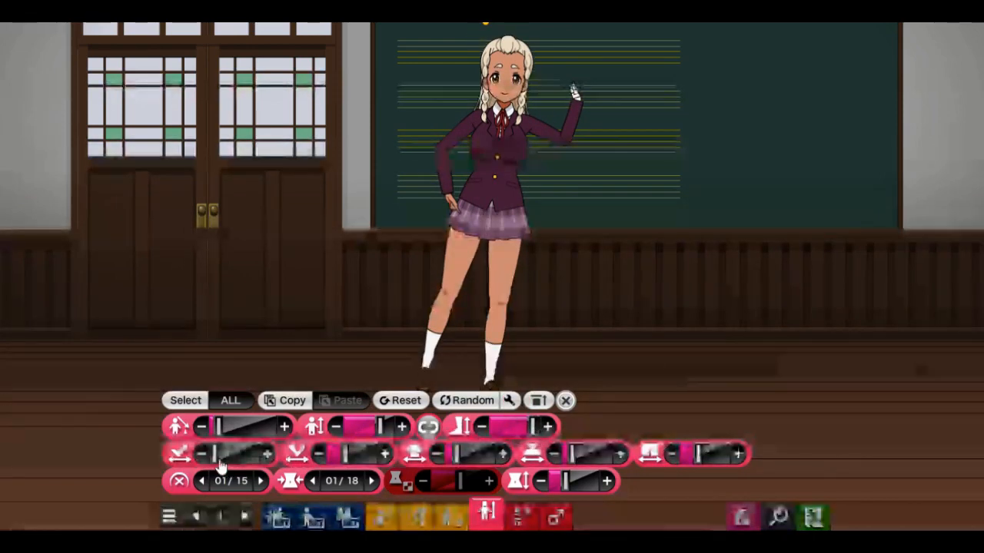
# Adjust the blonde character's width proportions, broadening the upper body, slightly narrowing the hips and thickening the legs
pyautogui.moveTo(230, 461); pyautogui.dragTo(233, 460)
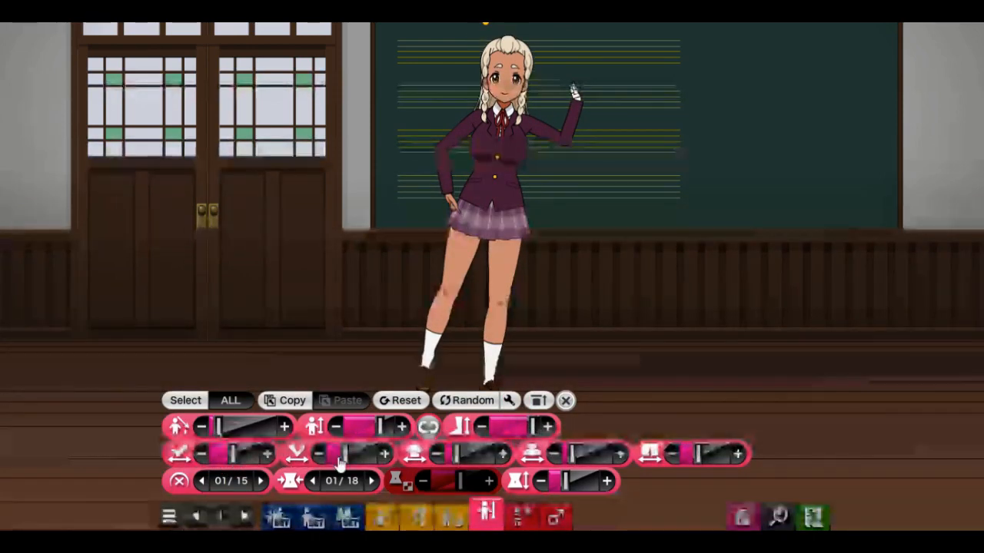
pyautogui.moveTo(364, 466)
pyautogui.mouseDown()
pyautogui.moveTo(377, 466)
pyautogui.moveTo(333, 467)
pyautogui.moveTo(375, 476)
pyautogui.mouseUp()
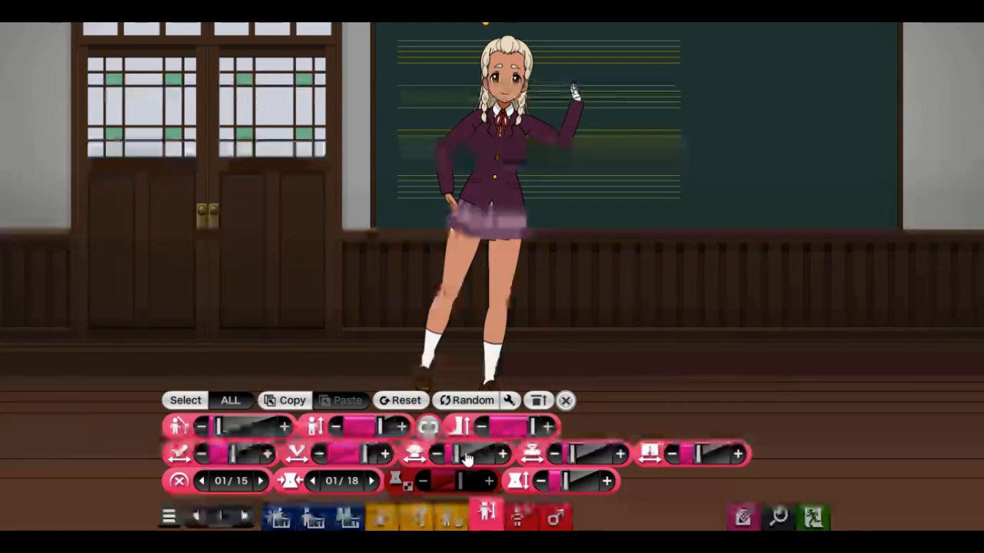
pyautogui.moveTo(463, 457)
pyautogui.mouseDown()
pyautogui.moveTo(491, 454)
pyautogui.moveTo(452, 455)
pyautogui.moveTo(475, 457)
pyautogui.mouseUp()
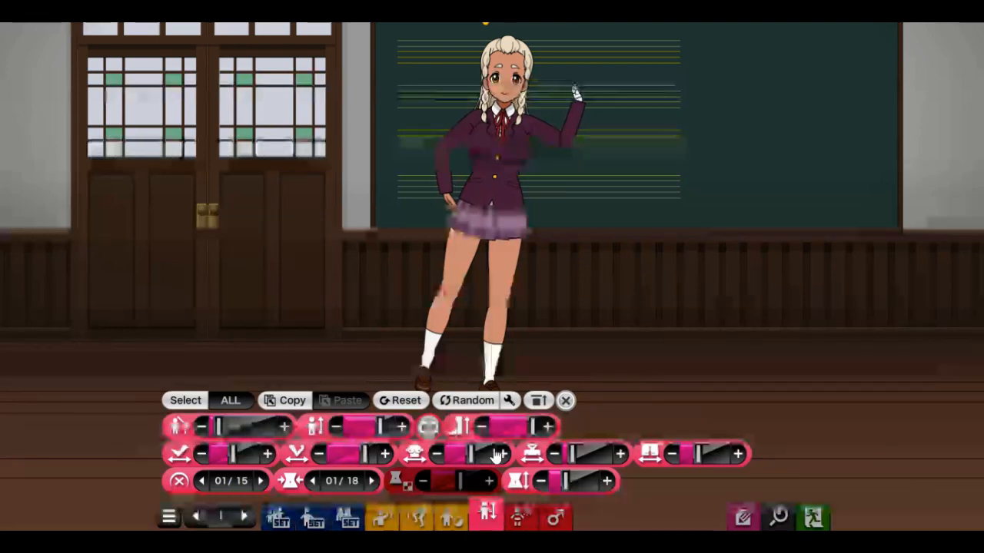
pyautogui.moveTo(584, 455); pyautogui.dragTo(567, 466)
pyautogui.moveTo(711, 459)
pyautogui.mouseDown()
pyautogui.moveTo(671, 458)
pyautogui.moveTo(704, 456)
pyautogui.mouseUp()
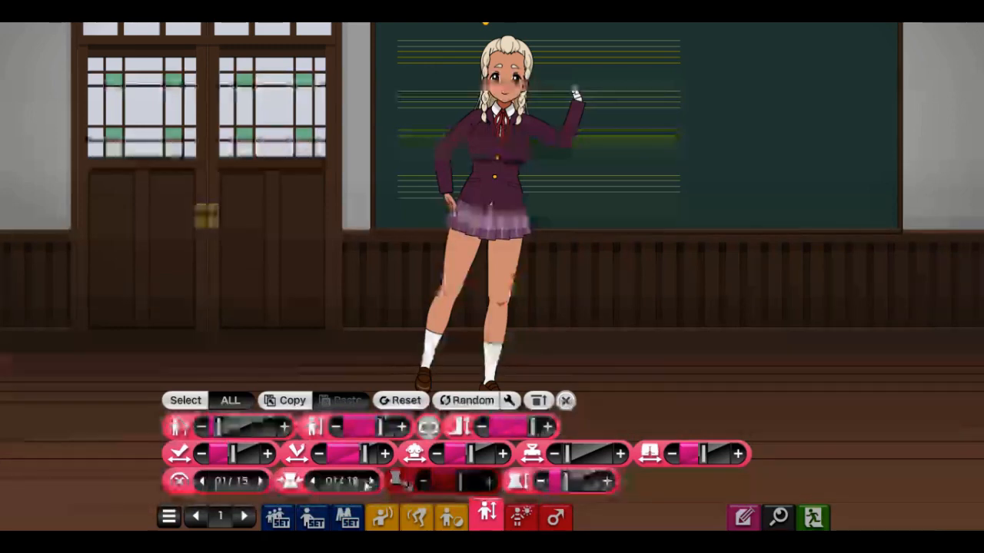
# Browse the waist shapes for the blonde character and set shape 02
pyautogui.click(373, 482)
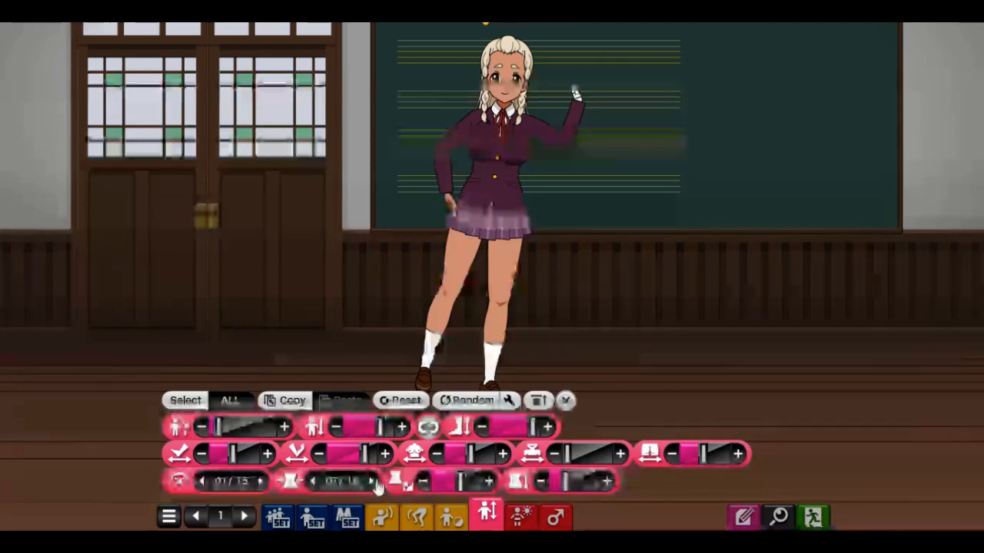
pyautogui.click(374, 483)
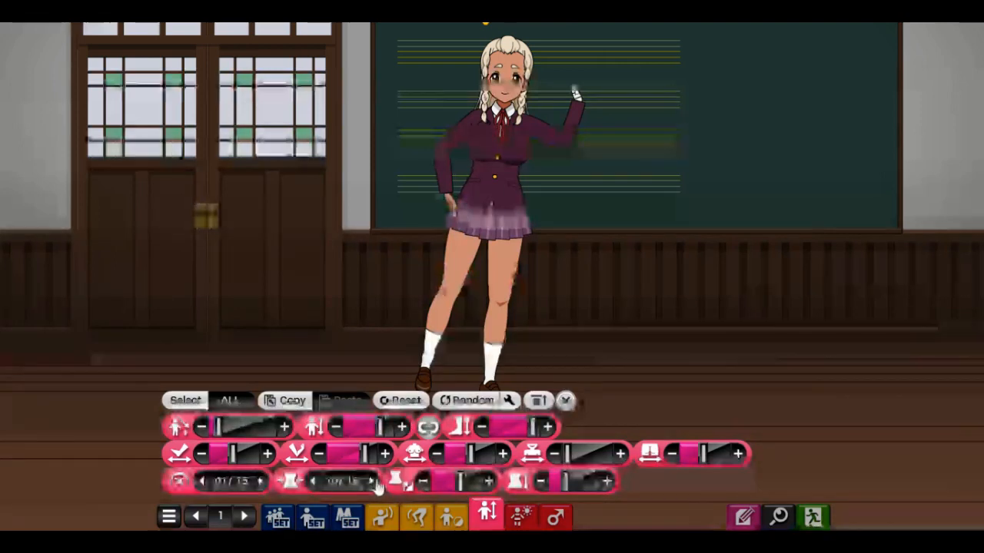
pyautogui.click(374, 482)
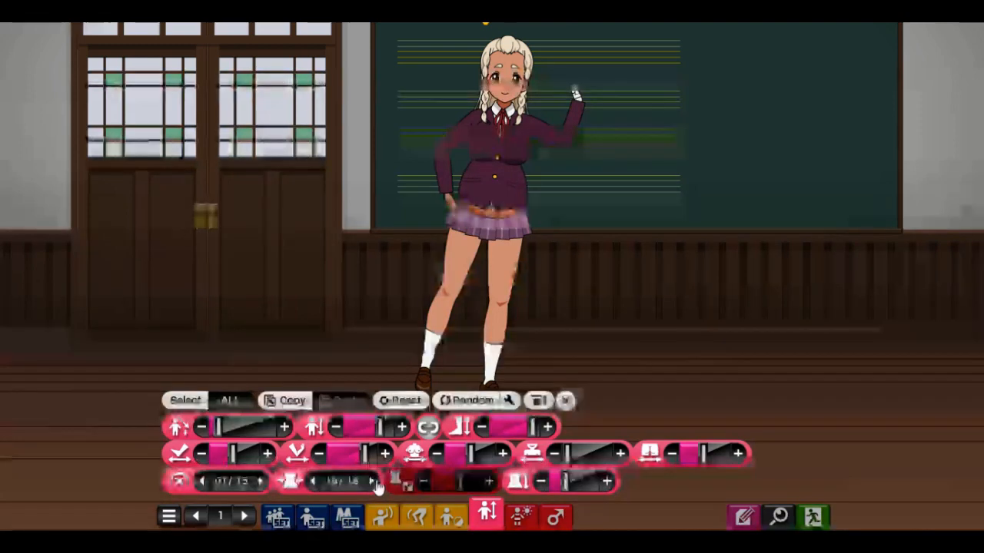
pyautogui.click(374, 481)
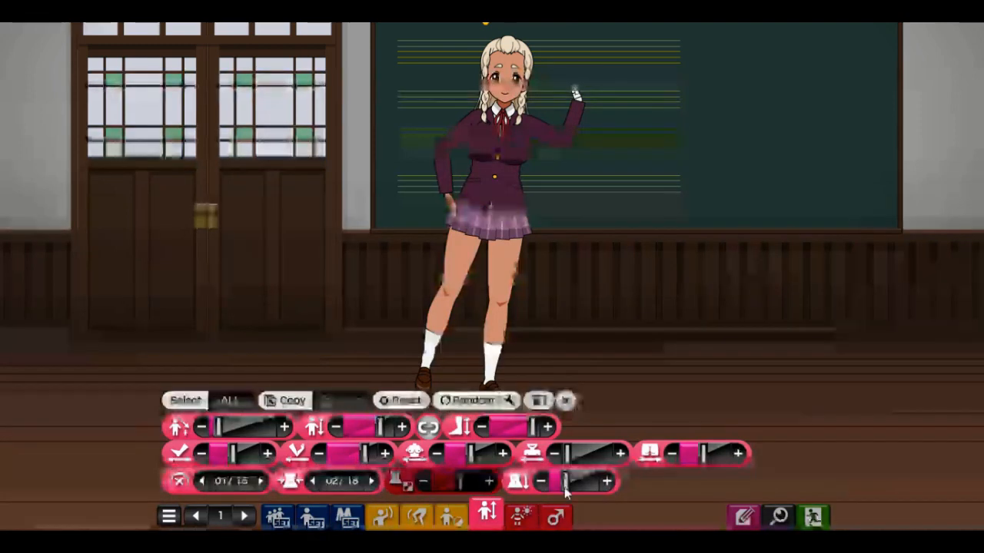
# Fine-tune the torso height slightly and reduce the second body-width proportion
pyautogui.moveTo(572, 483); pyautogui.dragTo(569, 487)
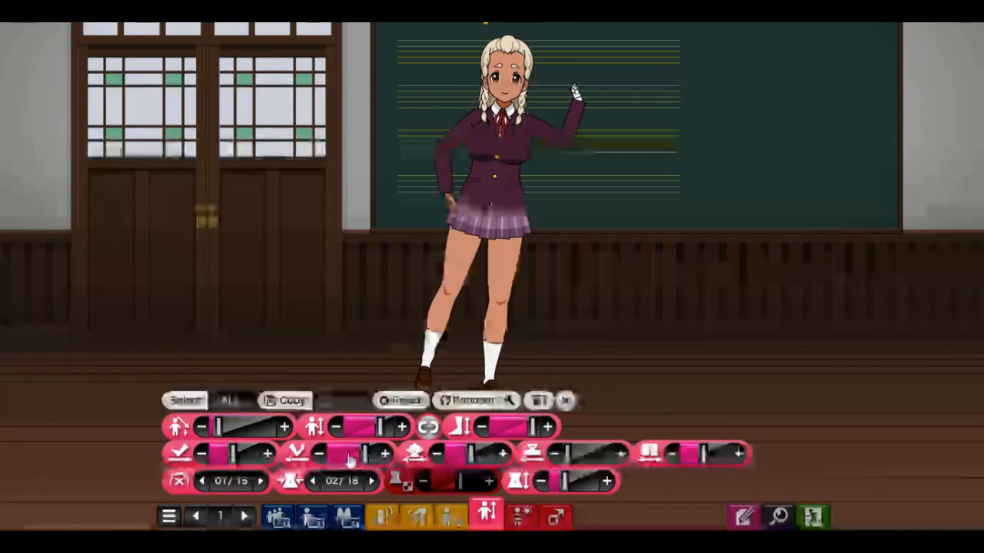
pyautogui.moveTo(364, 459); pyautogui.dragTo(394, 477)
pyautogui.moveTo(372, 477); pyautogui.dragTo(355, 470)
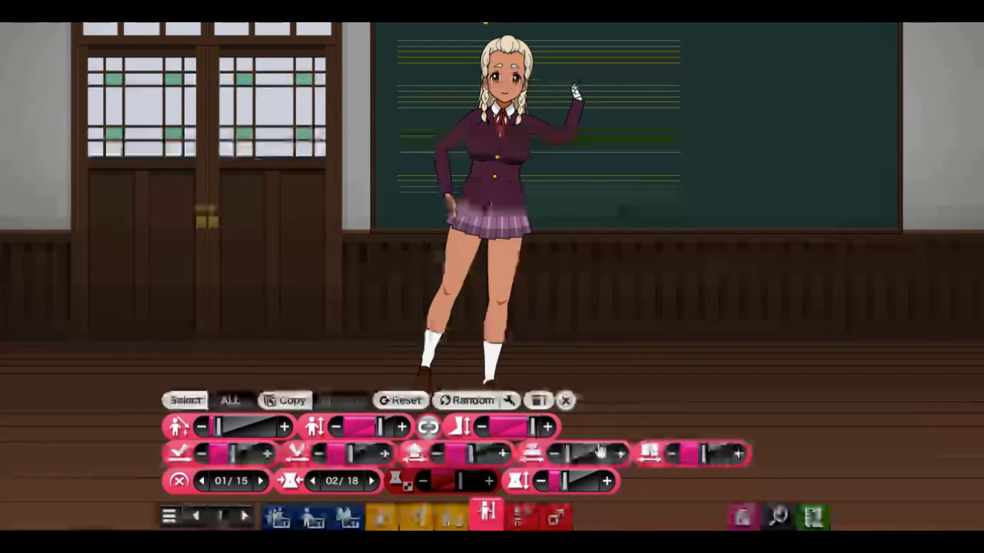
# Test extreme leg lengths on the blonde character and set the leg length to 84
pyautogui.click(548, 427)
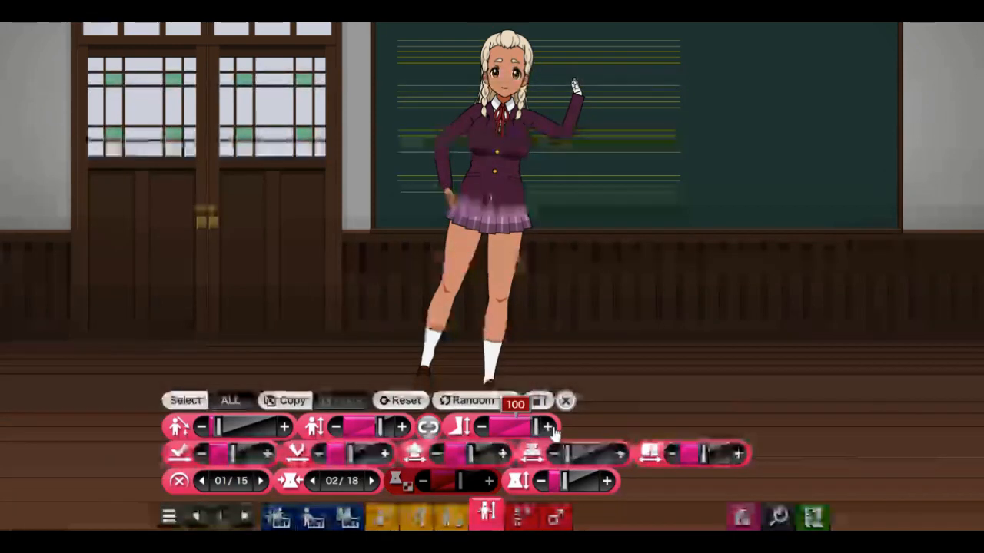
pyautogui.moveTo(570, 434); pyautogui.dragTo(581, 433)
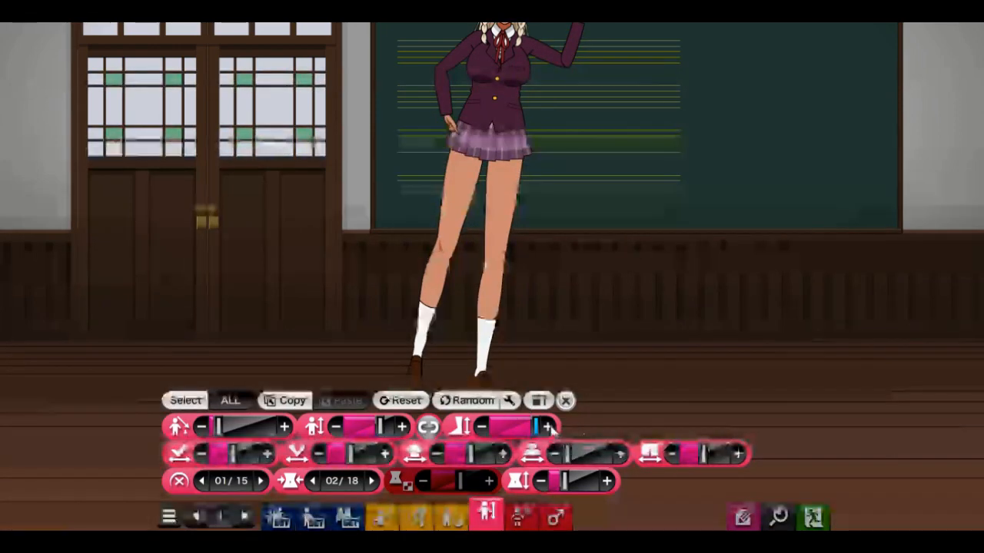
pyautogui.click(549, 429)
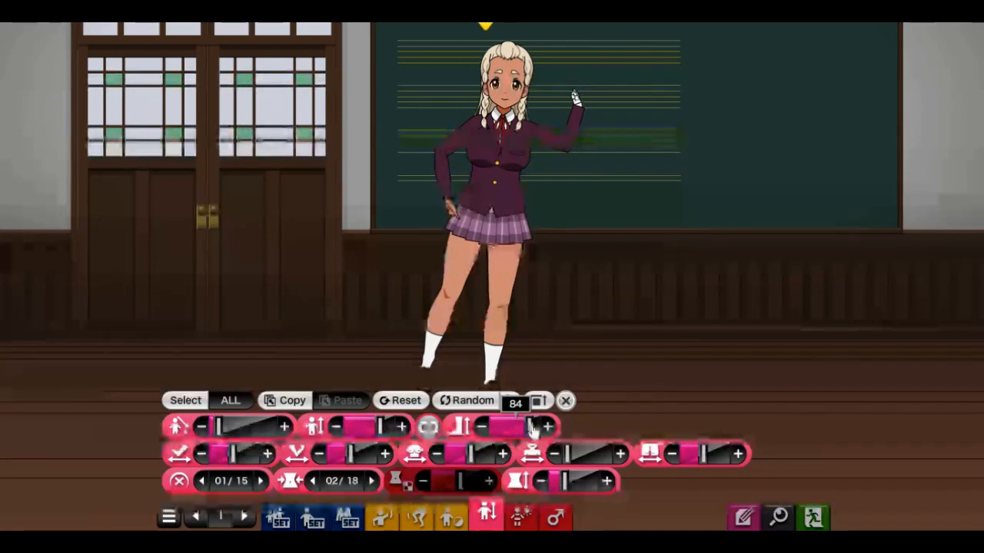
# Open the body appearance settings and turn off the blonde character's tan
pyautogui.click(520, 516)
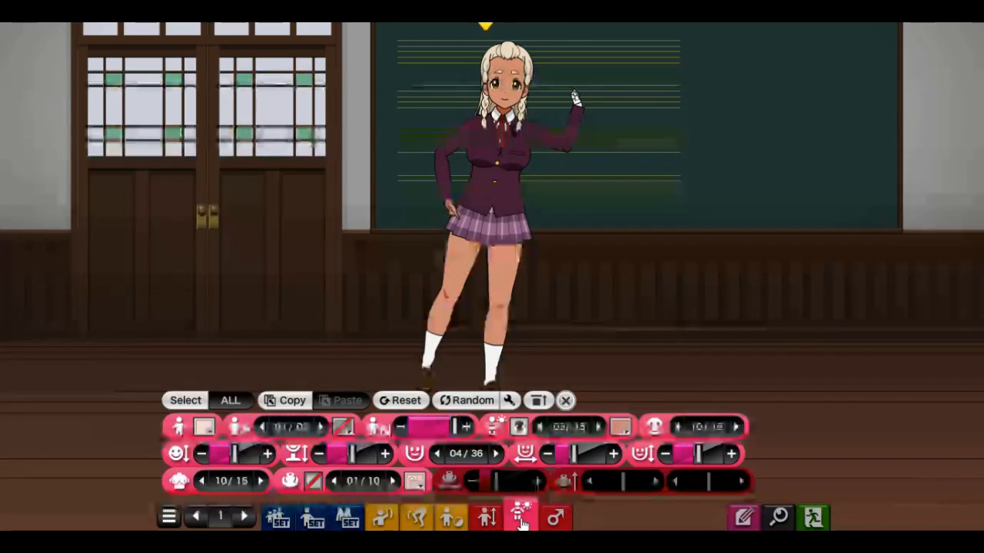
pyautogui.click(203, 428)
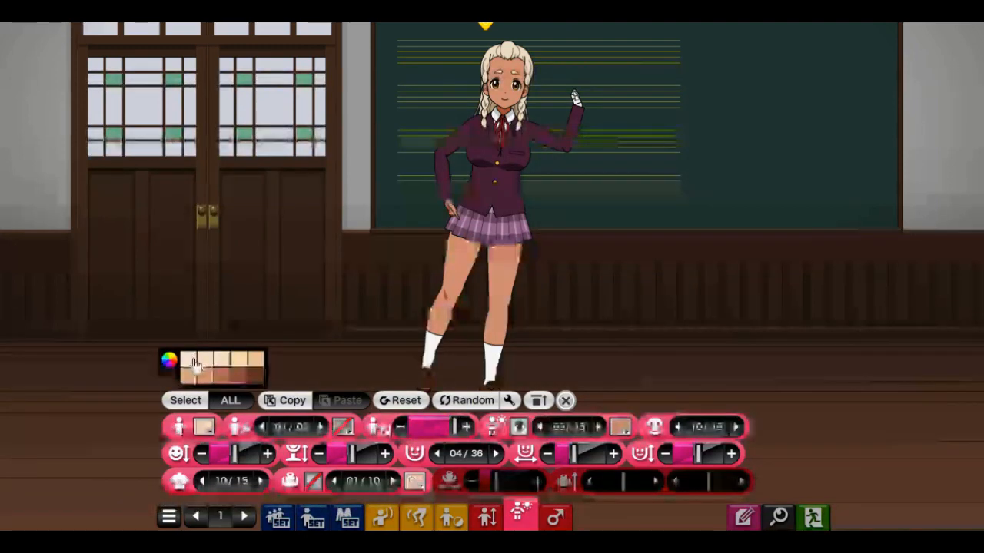
pyautogui.click(526, 431)
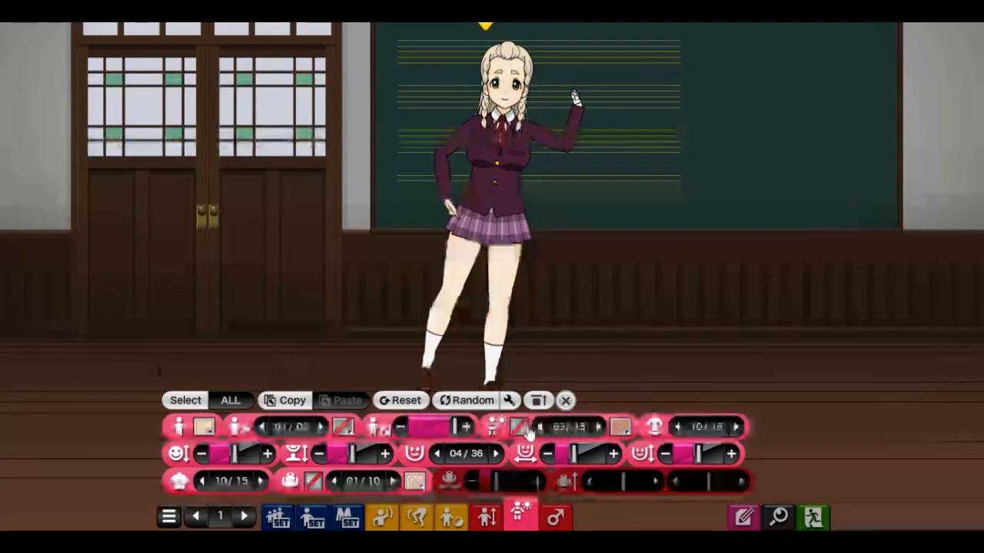
# Try several dark, medium and light preset skin tones on the blonde character
pyautogui.click(207, 432)
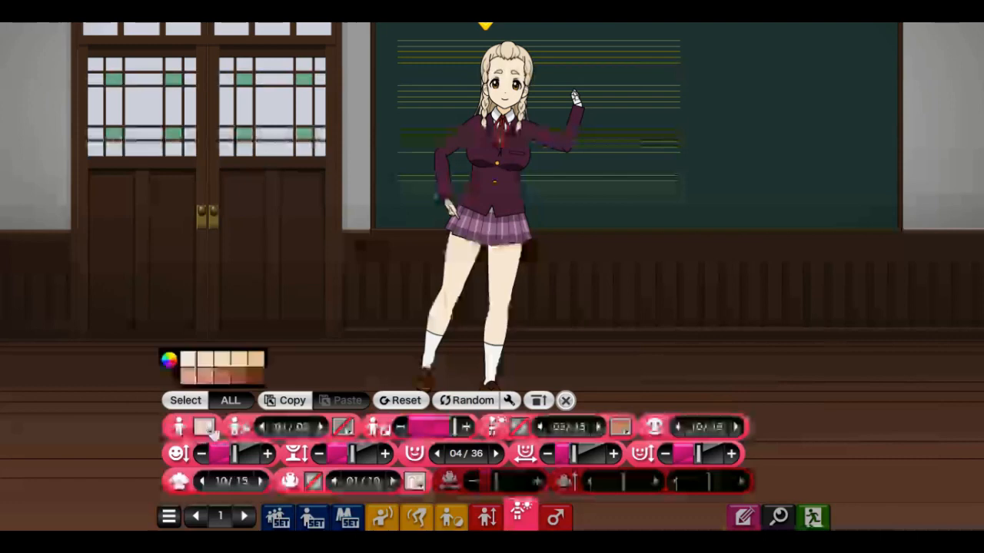
pyautogui.click(248, 372)
pyautogui.click(258, 376)
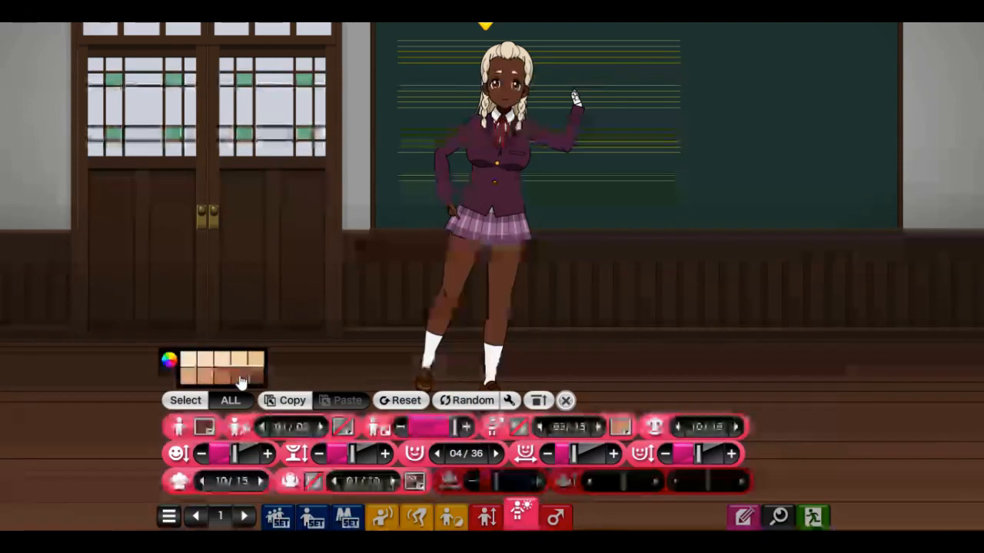
pyautogui.click(240, 377)
pyautogui.click(221, 377)
pyautogui.click(201, 377)
pyautogui.click(203, 364)
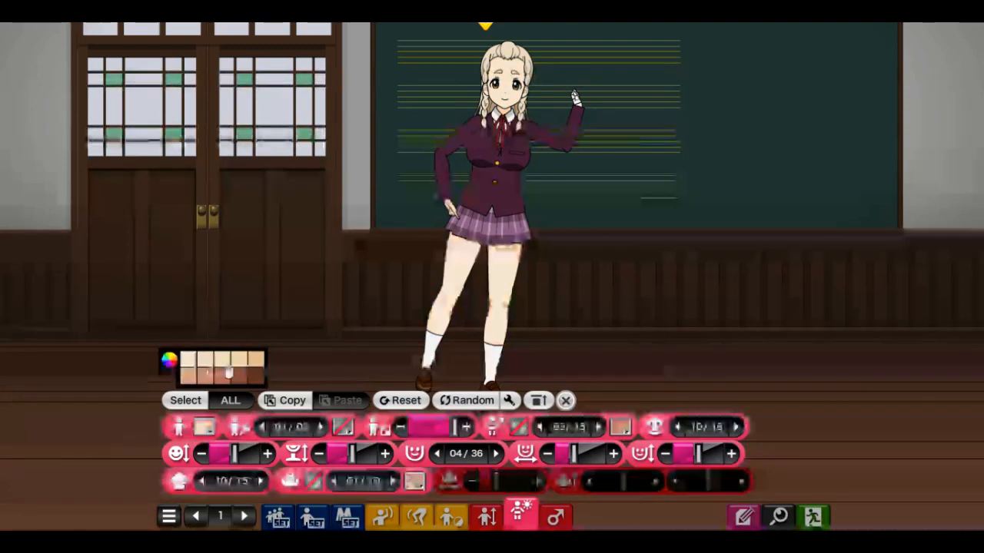
# Try custom skin colours on the blonde character, first bright green and then blue
pyautogui.click(170, 361)
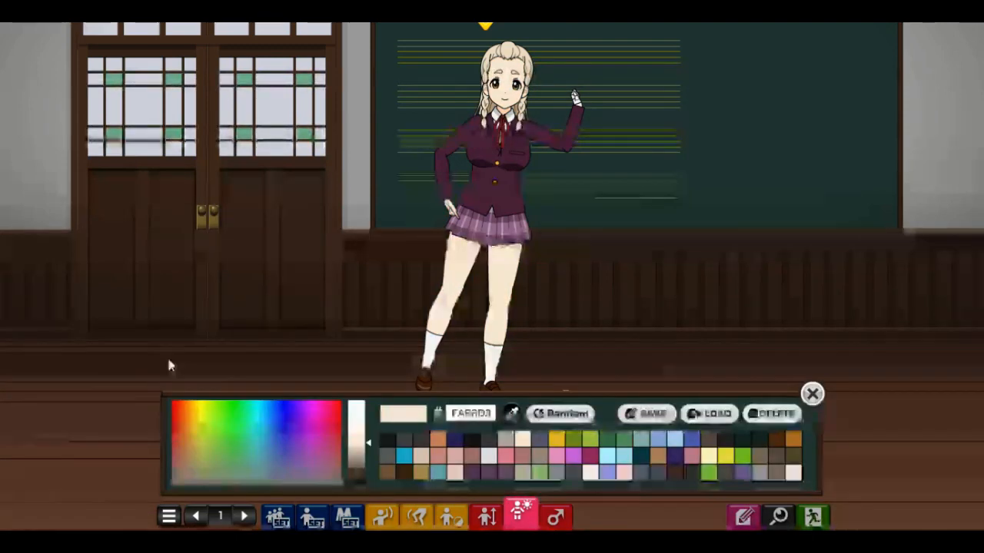
pyautogui.click(235, 425)
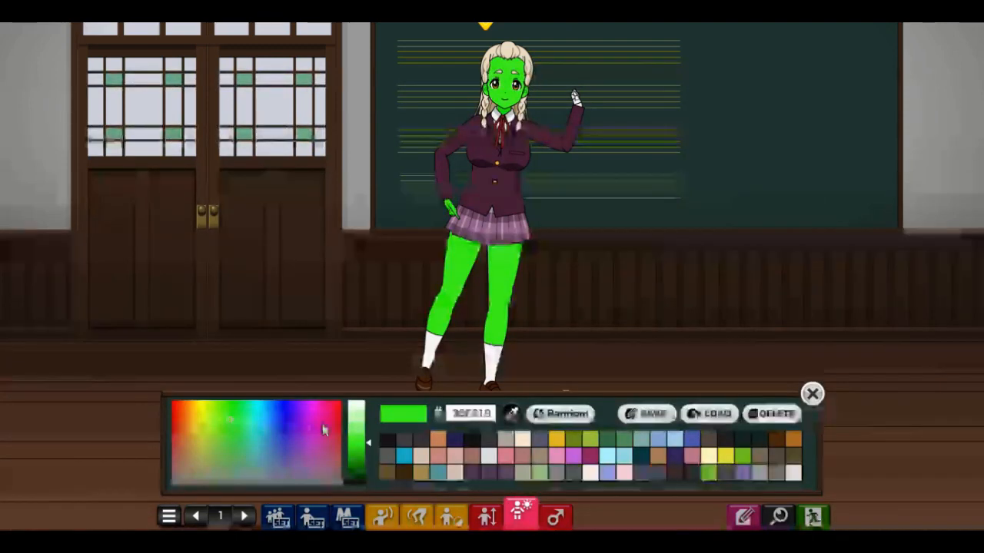
pyautogui.moveTo(358, 435); pyautogui.dragTo(354, 412)
pyautogui.click(279, 443)
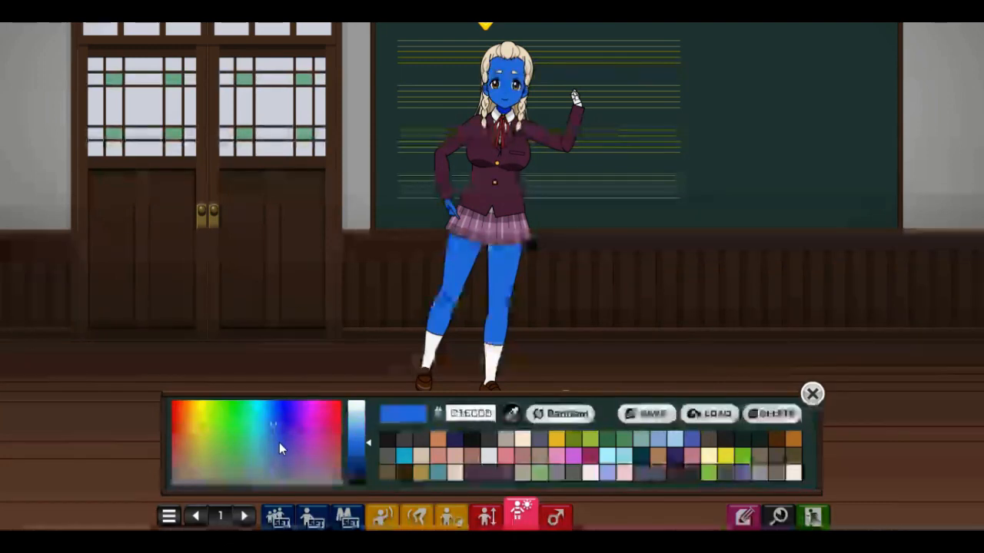
pyautogui.click(812, 394)
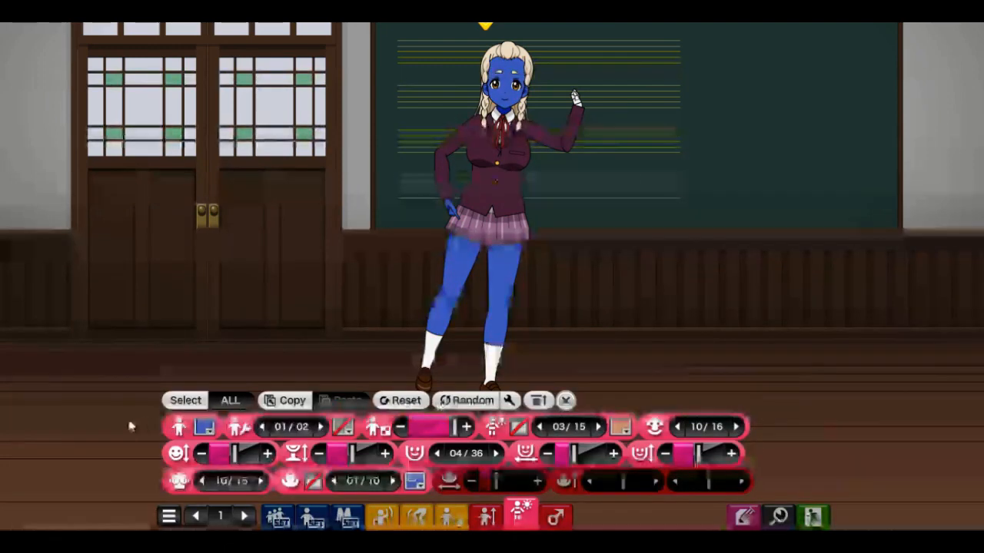
# Set the blonde character's skin to a pale preset tone
pyautogui.click(204, 427)
pyautogui.click(195, 366)
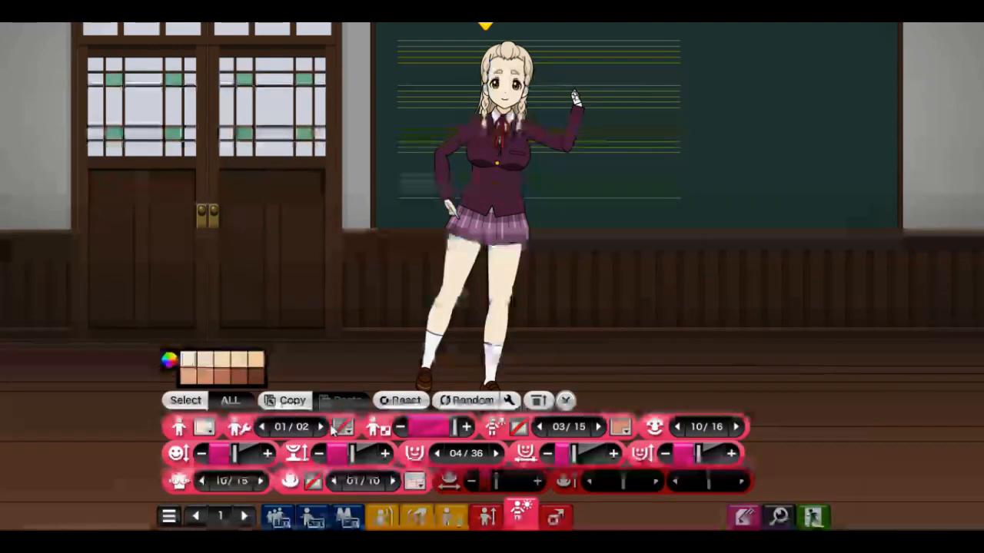
# Toggle the blonde character's solid silhouette on and off and test the body opacity, leaving it at 100
pyautogui.click(322, 427)
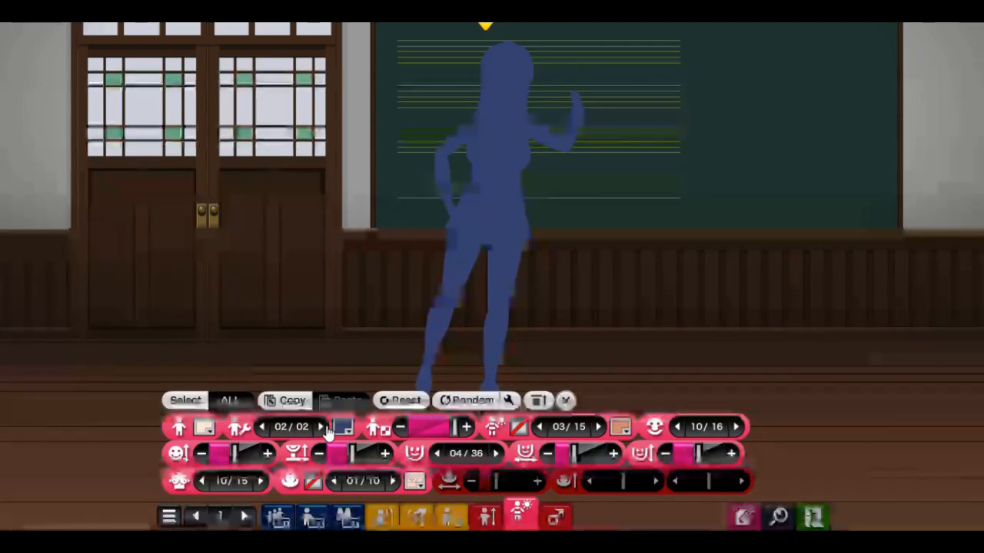
pyautogui.click(322, 428)
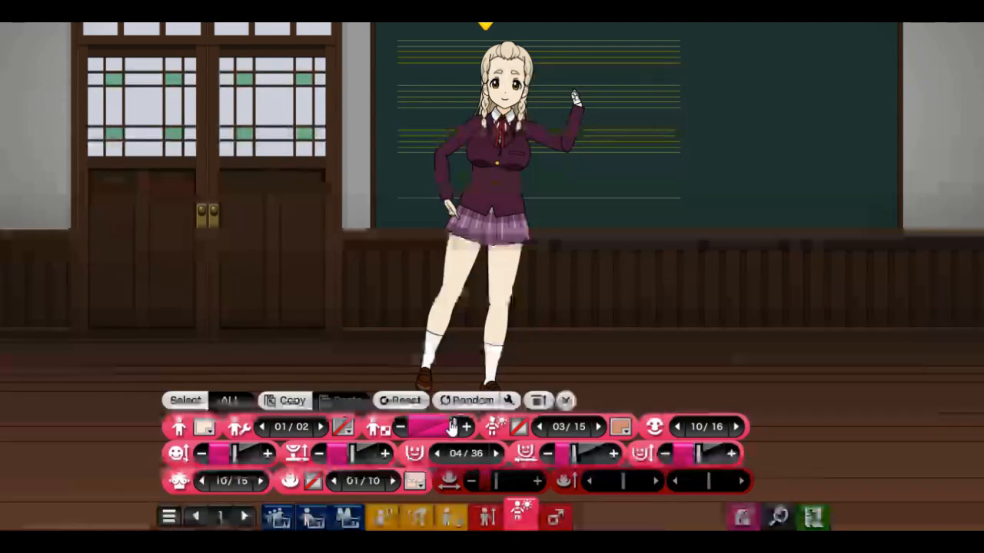
pyautogui.moveTo(453, 426)
pyautogui.mouseDown()
pyautogui.moveTo(441, 427)
pyautogui.moveTo(455, 427)
pyautogui.mouseUp()
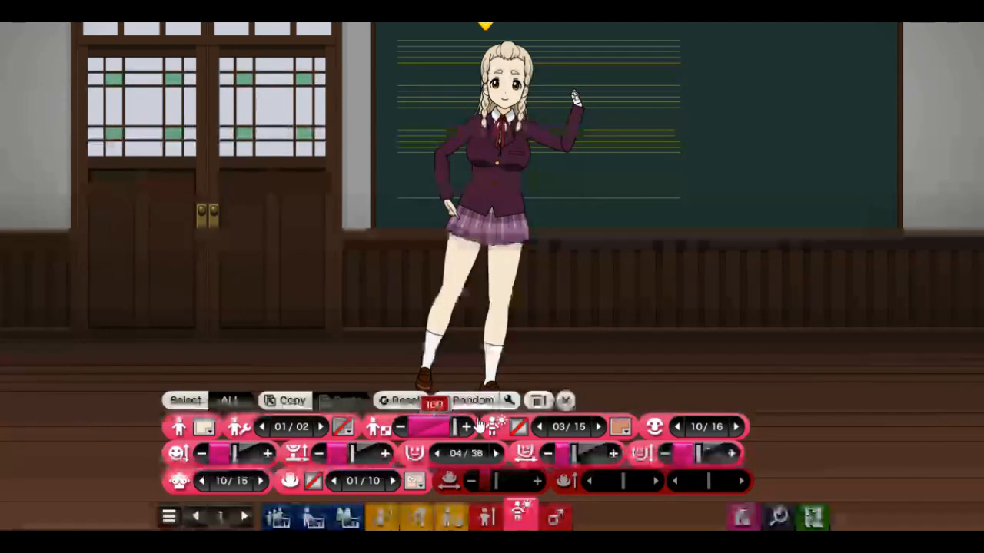
# Turn the tan on, browse its patterns down to 01, and turn the tan off again
pyautogui.click(520, 427)
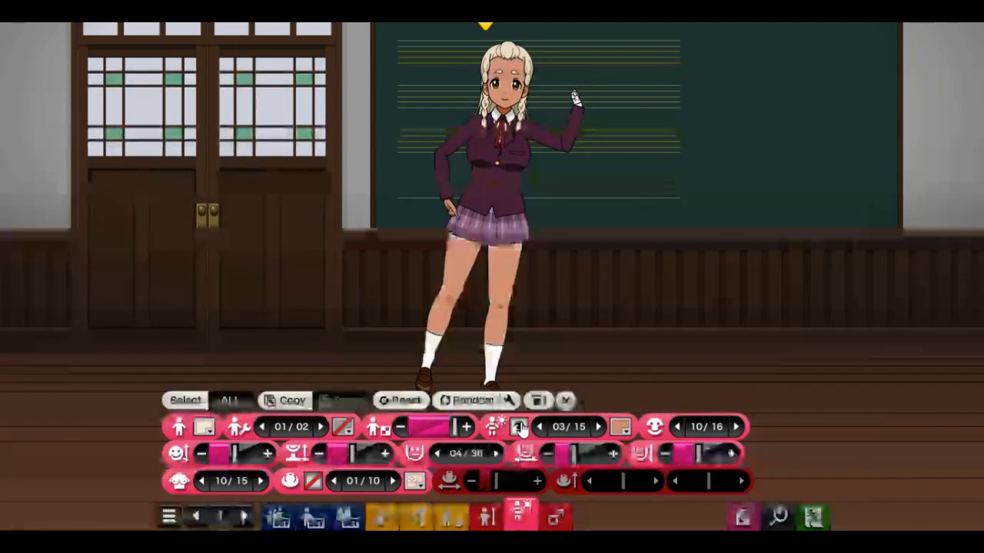
pyautogui.click(543, 428)
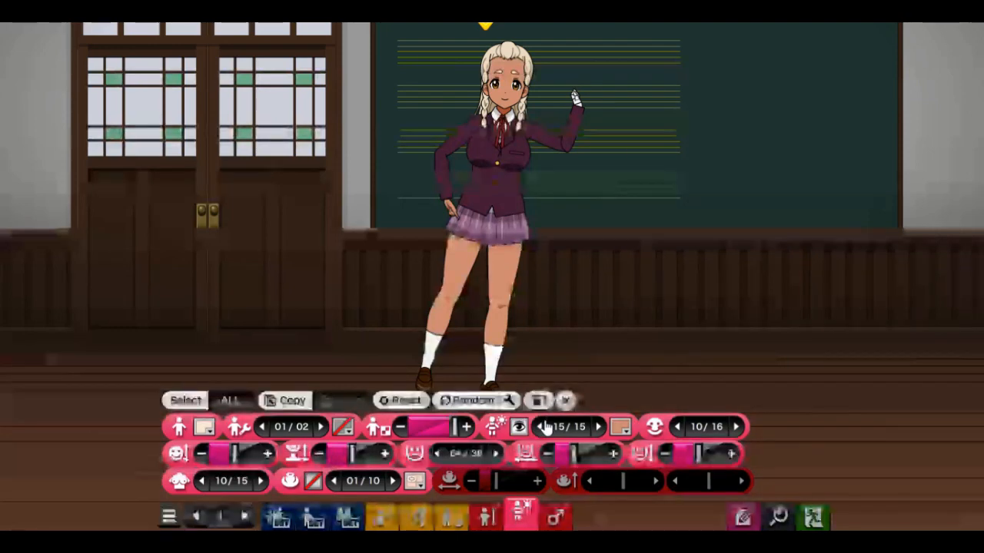
pyautogui.click(543, 427)
pyautogui.click(543, 427)
pyautogui.click(543, 427)
pyautogui.click(543, 428)
pyautogui.click(543, 427)
pyautogui.click(543, 427)
pyautogui.click(542, 427)
pyautogui.click(542, 428)
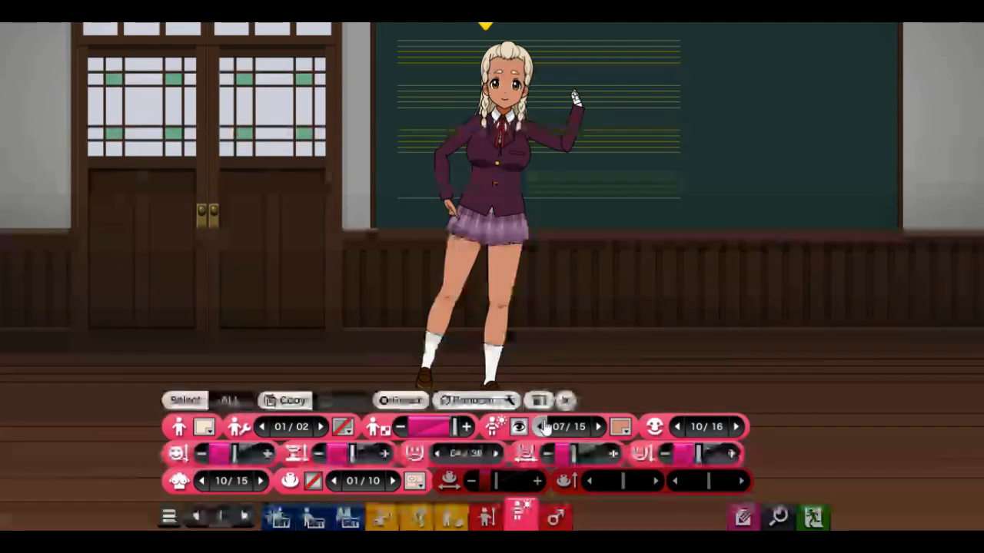
pyautogui.click(543, 428)
pyautogui.click(544, 428)
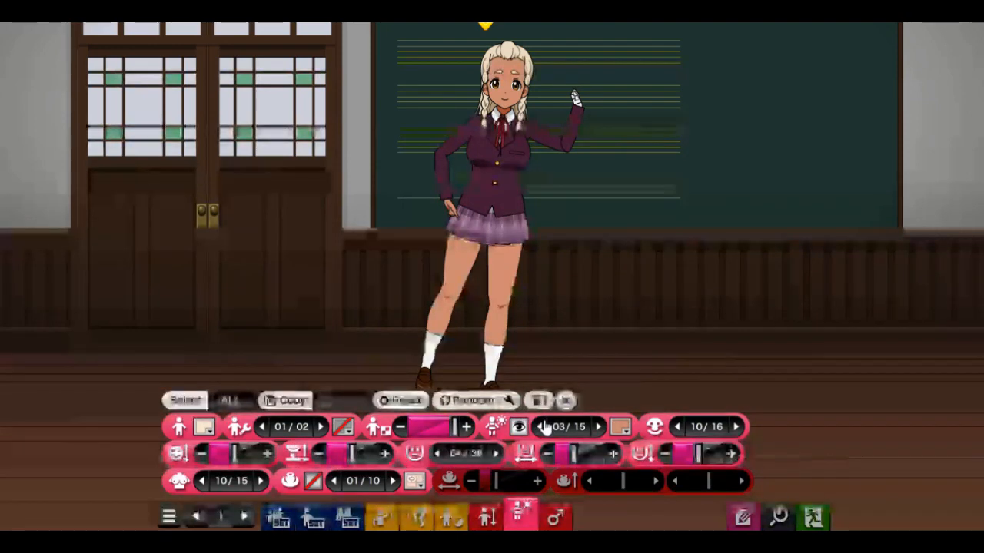
pyautogui.click(544, 427)
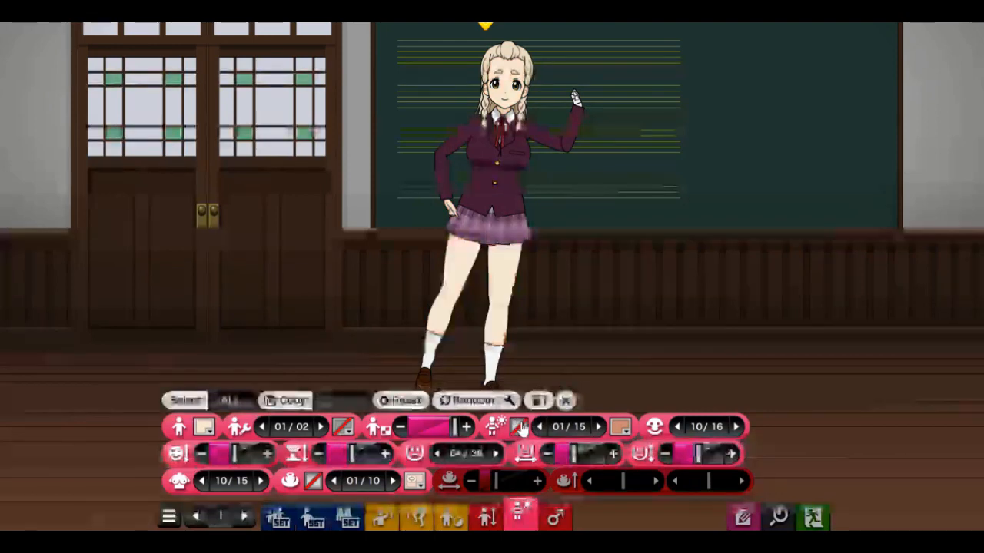
# Cycle through the blonde character's cheek blush styles and return to style 10
pyautogui.click(740, 426)
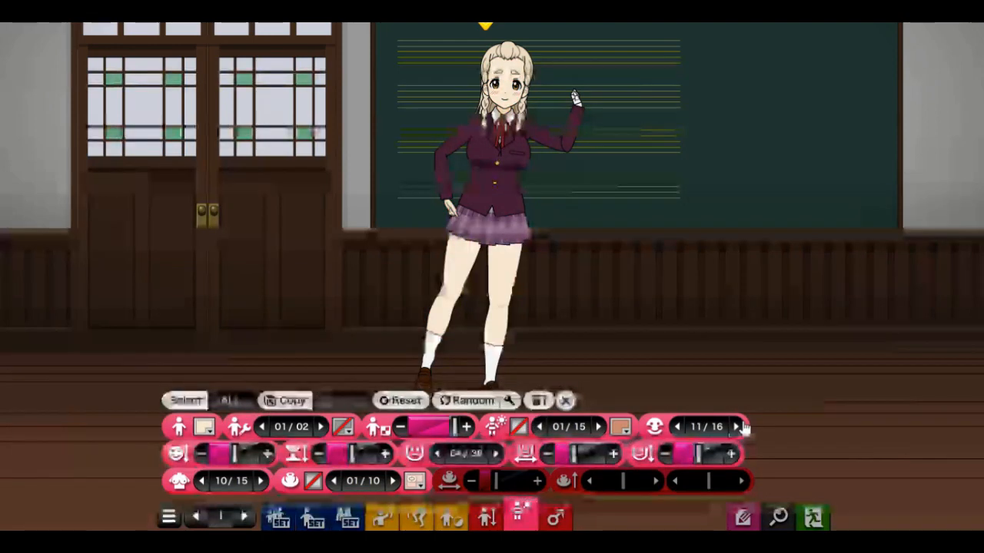
pyautogui.click(739, 427)
pyautogui.click(739, 427)
pyautogui.click(740, 427)
pyautogui.click(739, 426)
pyautogui.click(739, 427)
pyautogui.click(740, 426)
pyautogui.click(739, 427)
pyautogui.click(739, 427)
pyautogui.click(739, 427)
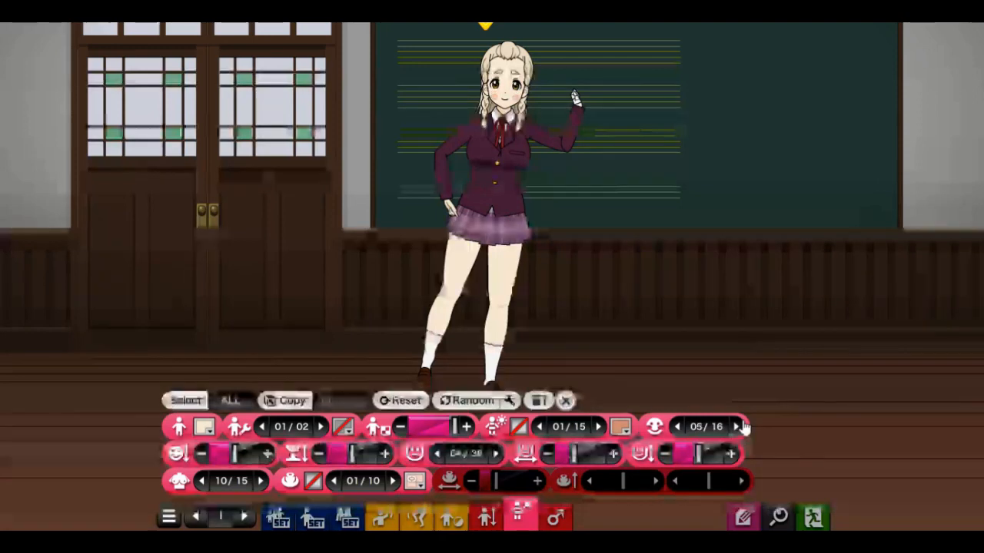
pyautogui.click(739, 426)
pyautogui.click(739, 427)
pyautogui.click(739, 426)
pyautogui.click(740, 426)
pyautogui.click(740, 426)
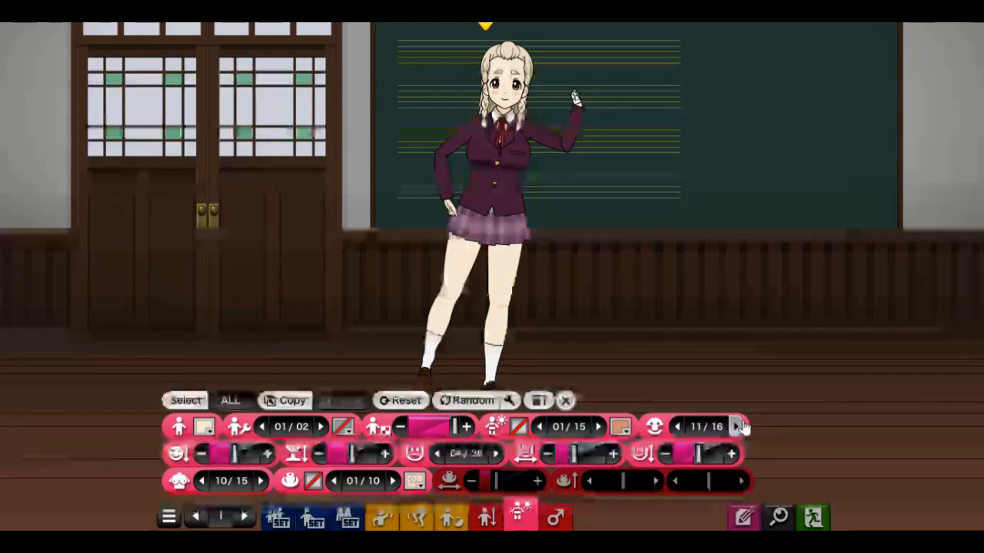
pyautogui.click(739, 426)
pyautogui.click(739, 426)
pyautogui.click(740, 427)
pyautogui.click(739, 426)
pyautogui.click(739, 427)
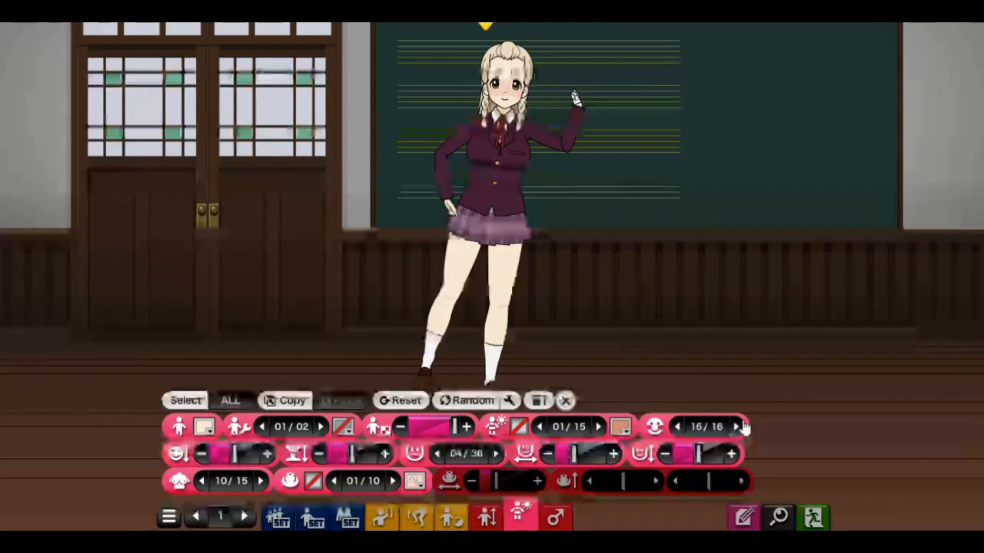
pyautogui.click(739, 427)
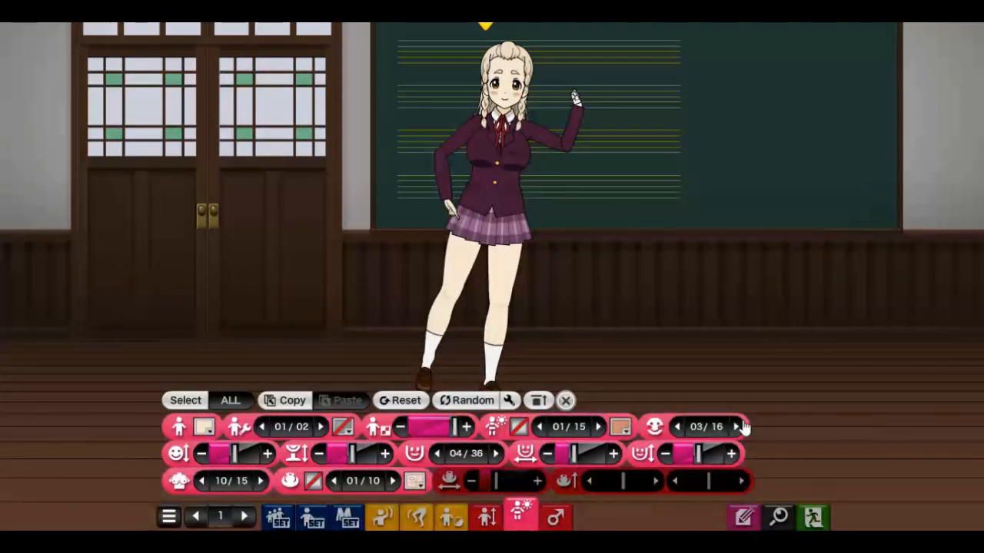
pyautogui.click(739, 426)
pyautogui.click(739, 426)
pyautogui.click(740, 427)
pyautogui.click(740, 426)
pyautogui.click(739, 426)
pyautogui.click(740, 427)
pyautogui.click(740, 426)
# Reduce the blonde character's head size and test the neck length
pyautogui.moveTo(234, 455); pyautogui.dragTo(195, 455)
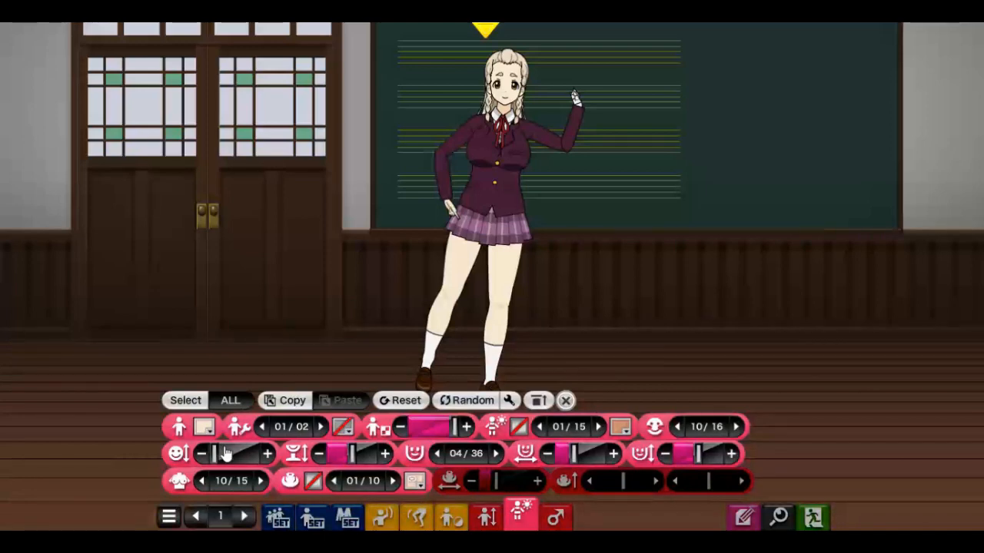
pyautogui.moveTo(218, 454); pyautogui.dragTo(221, 453)
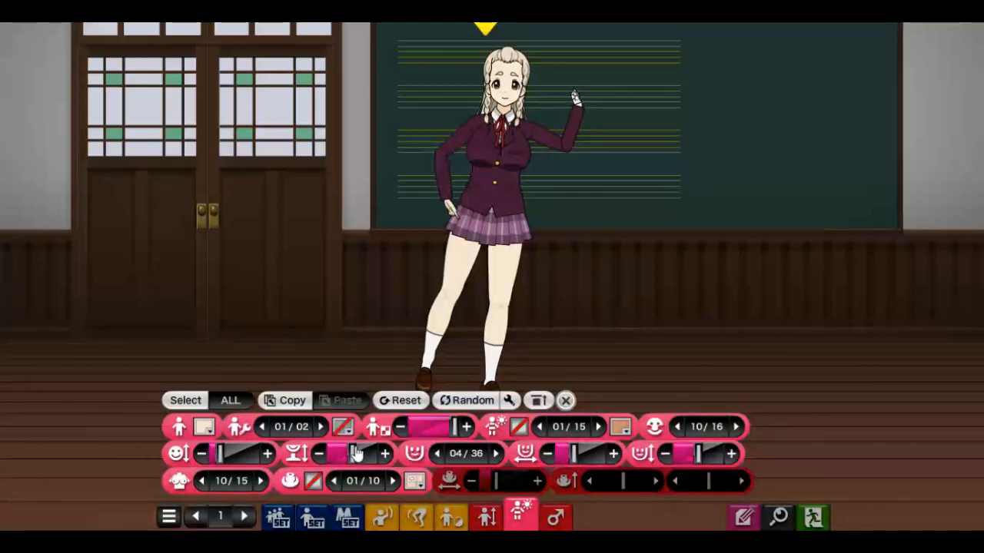
pyautogui.moveTo(355, 454)
pyautogui.mouseDown()
pyautogui.moveTo(323, 452)
pyautogui.moveTo(375, 446)
pyautogui.moveTo(317, 444)
pyautogui.moveTo(352, 449)
pyautogui.mouseUp()
# Browse the face shapes for the blonde character and return to shape 04
pyautogui.click(505, 456)
pyautogui.click(505, 456)
pyautogui.click(505, 455)
pyautogui.click(505, 456)
pyautogui.click(505, 456)
pyautogui.click(505, 456)
pyautogui.click(505, 456)
pyautogui.click(505, 456)
pyautogui.click(504, 455)
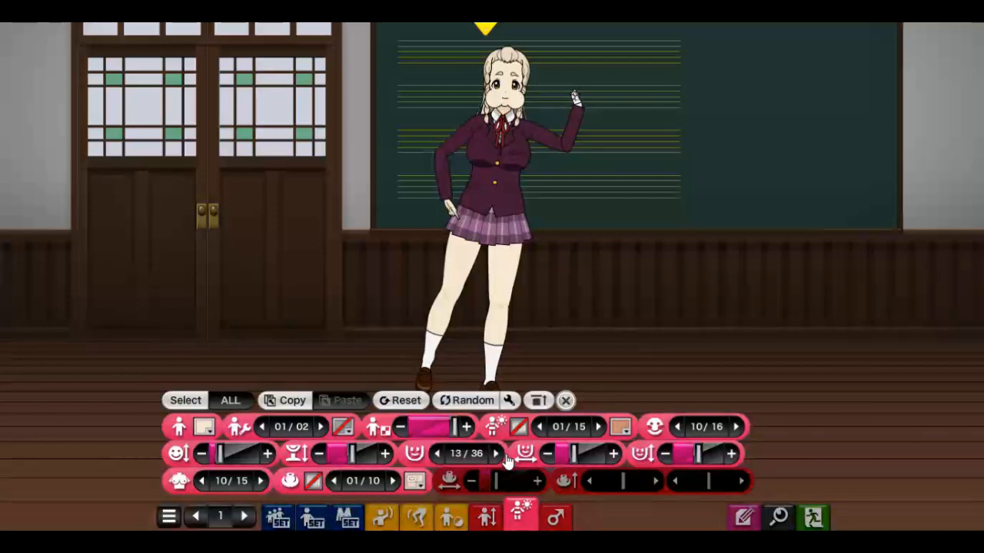
pyautogui.click(505, 456)
pyautogui.click(505, 456)
pyautogui.click(505, 456)
pyautogui.click(505, 456)
pyautogui.click(505, 455)
pyautogui.click(505, 456)
pyautogui.click(505, 456)
pyautogui.click(505, 456)
pyautogui.click(505, 456)
pyautogui.click(505, 456)
pyautogui.click(505, 456)
pyautogui.click(505, 456)
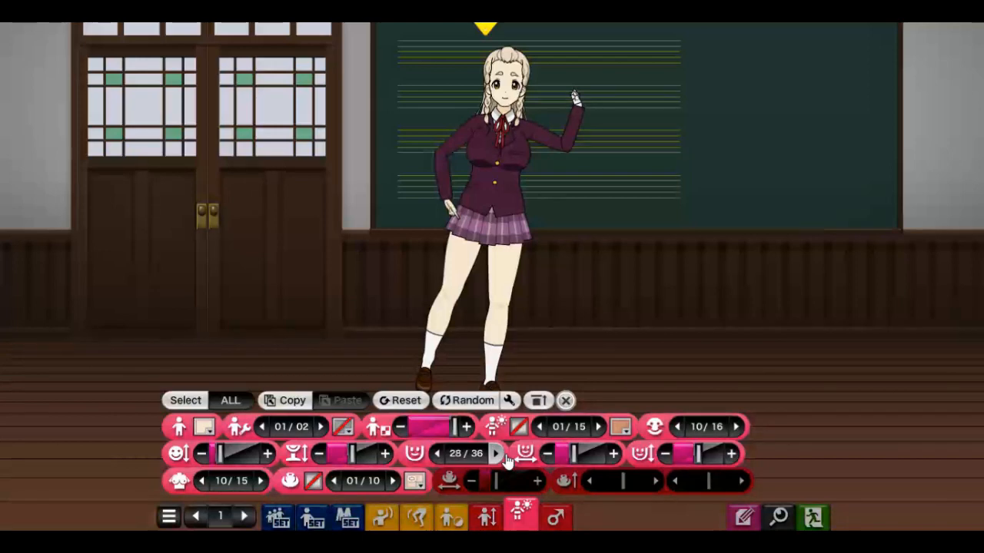
pyautogui.click(505, 456)
pyautogui.click(505, 455)
pyautogui.click(505, 456)
pyautogui.click(437, 453)
pyautogui.click(437, 454)
pyautogui.click(439, 455)
pyautogui.click(438, 455)
pyautogui.click(439, 455)
pyautogui.click(439, 455)
pyautogui.click(439, 455)
pyautogui.click(439, 455)
pyautogui.click(439, 456)
pyautogui.click(439, 455)
pyautogui.click(439, 455)
pyautogui.click(439, 455)
pyautogui.click(440, 455)
pyautogui.click(439, 456)
pyautogui.click(440, 455)
pyautogui.click(440, 455)
pyautogui.click(439, 455)
pyautogui.click(440, 455)
pyautogui.click(440, 455)
pyautogui.click(440, 455)
pyautogui.click(439, 455)
pyautogui.click(439, 455)
pyautogui.click(439, 455)
pyautogui.click(440, 455)
# Widen the blonde character's face, reduce its height strongly and shorten the neck slightly
pyautogui.moveTo(575, 454)
pyautogui.mouseDown()
pyautogui.moveTo(614, 452)
pyautogui.moveTo(521, 436)
pyautogui.moveTo(642, 452)
pyautogui.moveTo(581, 454)
pyautogui.mouseUp()
pyautogui.moveTo(694, 458); pyautogui.dragTo(626, 463)
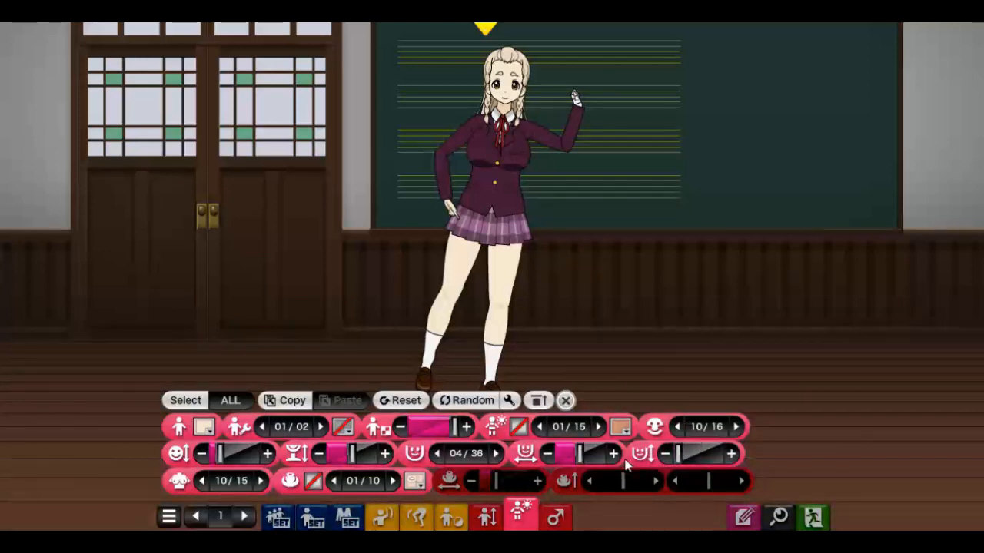
pyautogui.click(323, 461)
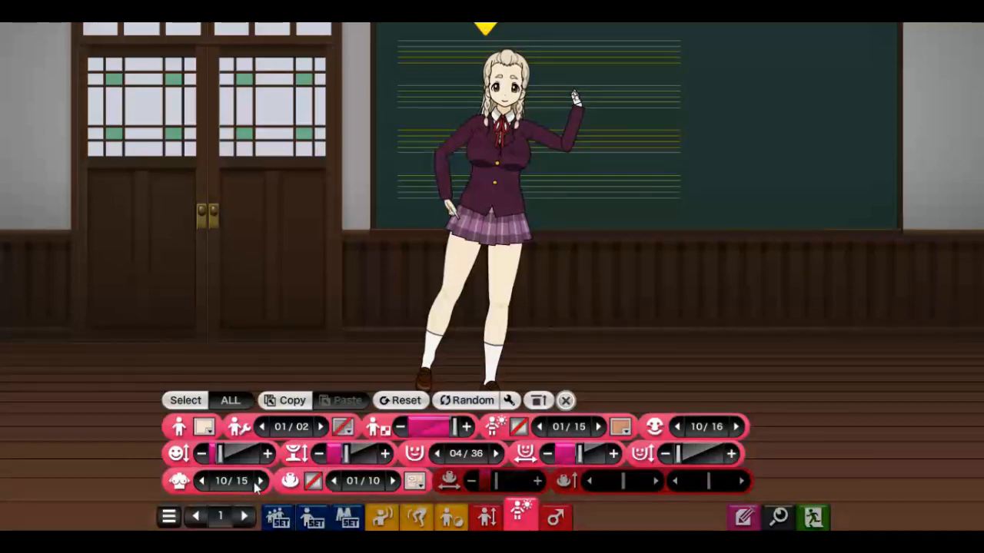
# Set the blonde character's chest size to 07 and switch to the second page of editing categories
pyautogui.click(204, 482)
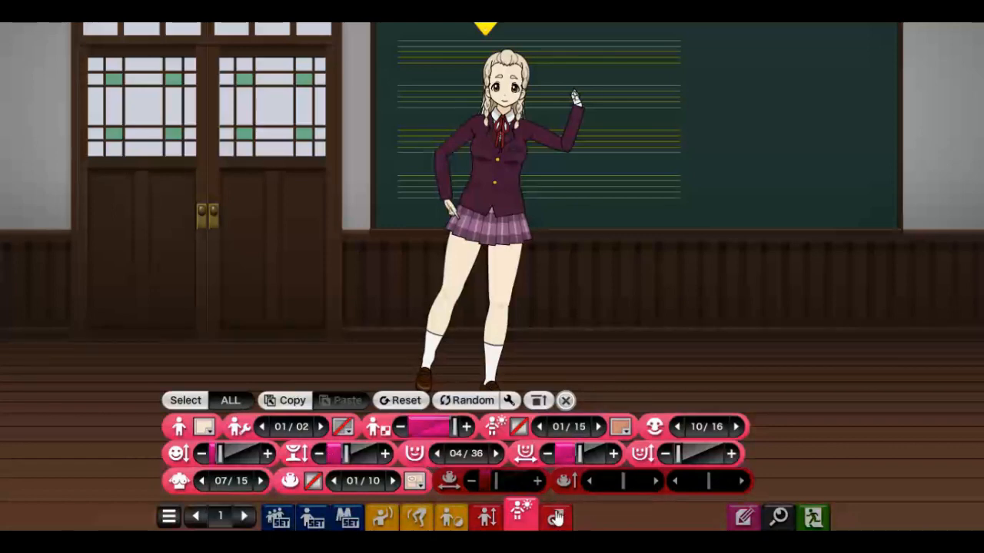
pyautogui.click(244, 517)
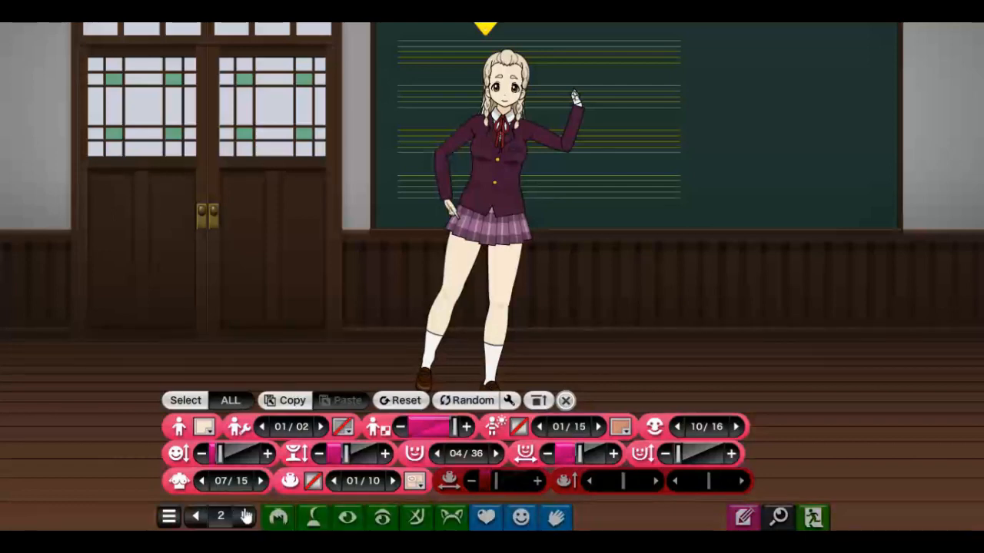
# Open the blonde character's hair settings and recolour all the hair, trying several reds and purples before choosing rose pink
pyautogui.click(280, 518)
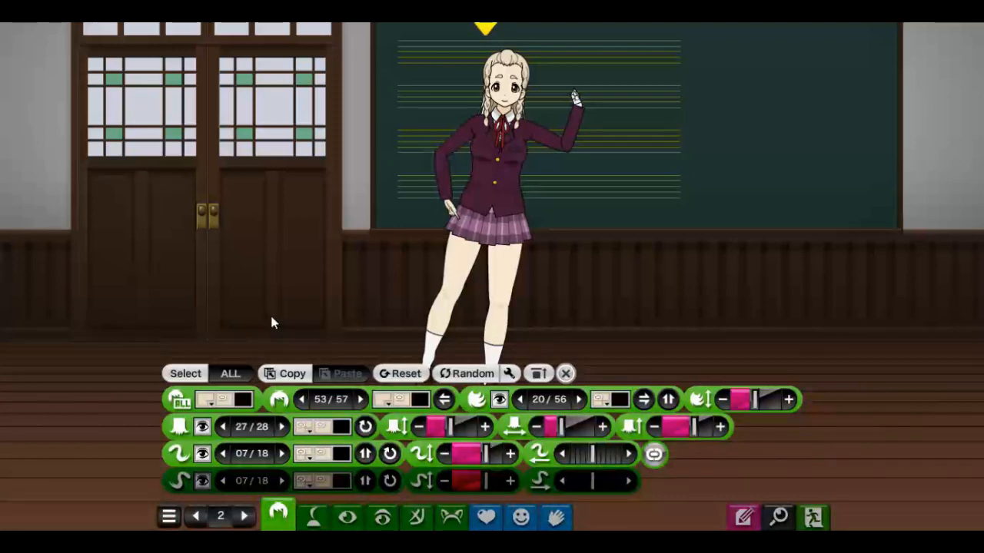
pyautogui.click(214, 403)
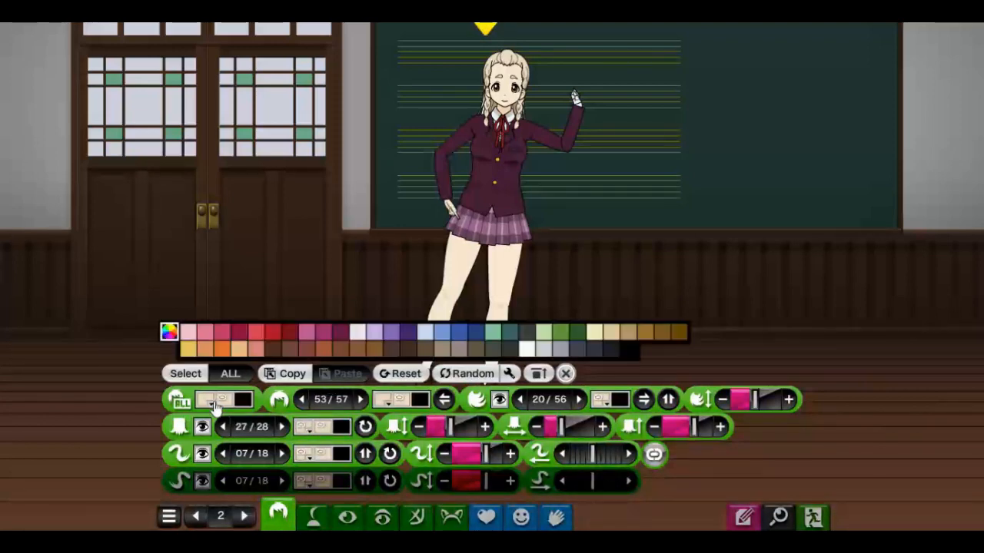
pyautogui.click(279, 333)
pyautogui.click(291, 336)
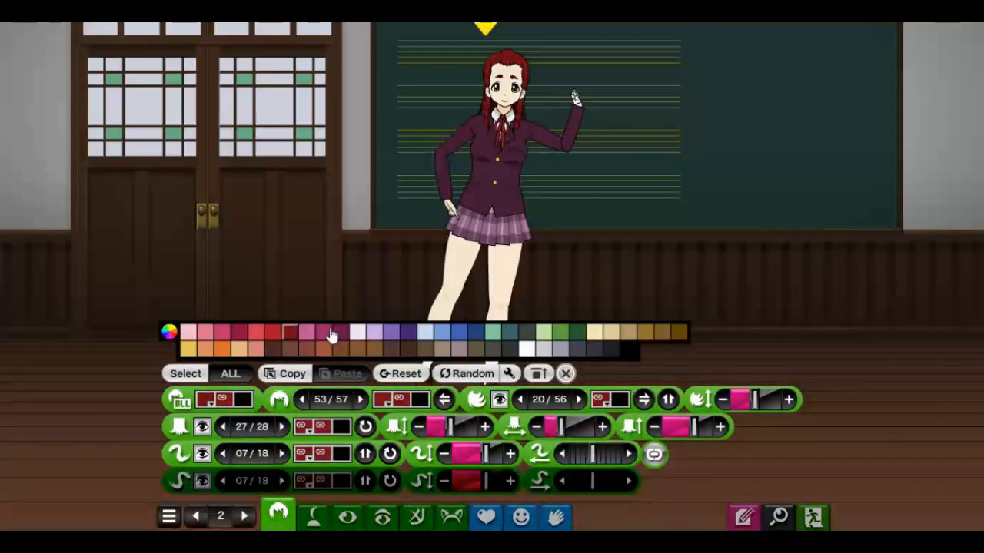
pyautogui.click(328, 335)
pyautogui.click(306, 332)
pyautogui.click(224, 333)
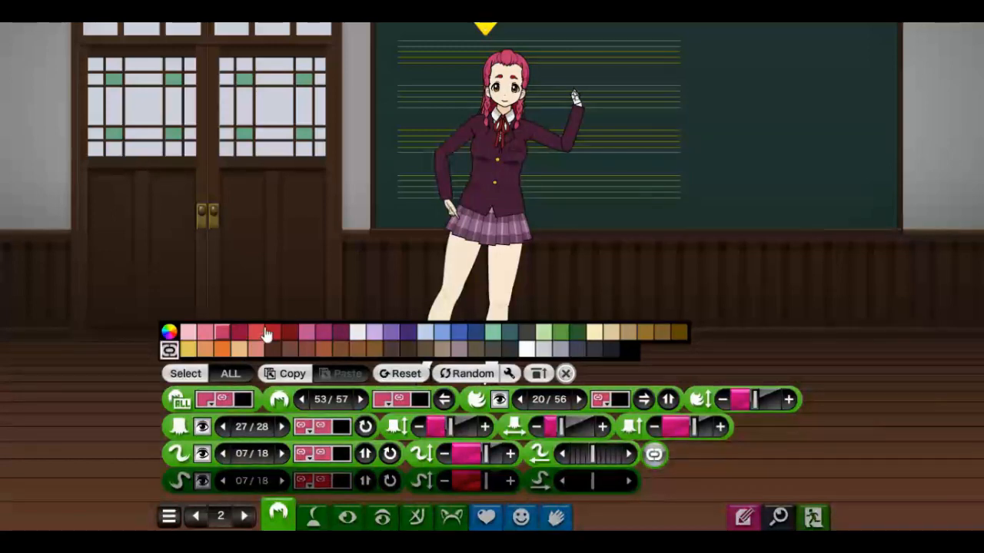
# Set the second colour of all the hair to CC6699 and darken it to a deep plum
pyautogui.click(263, 333)
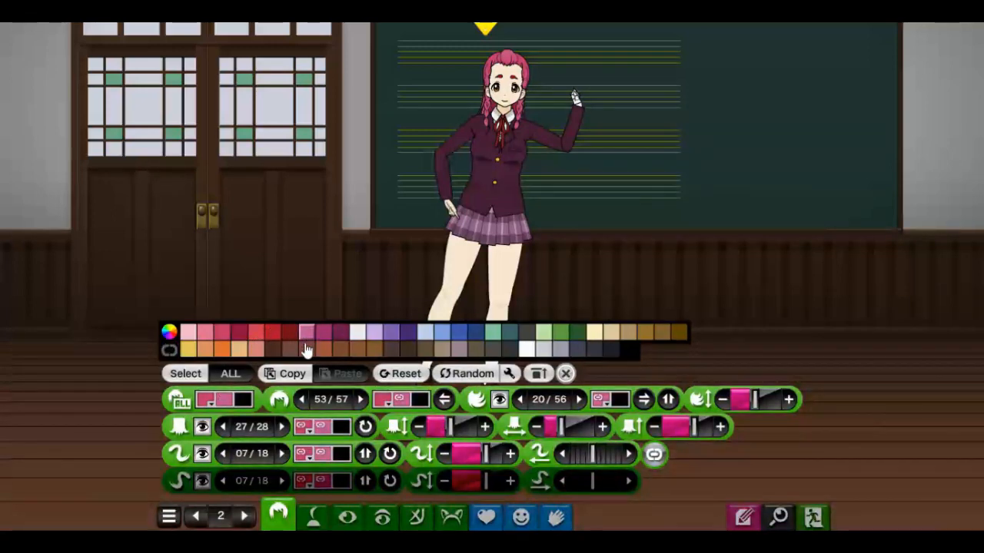
pyautogui.click(169, 333)
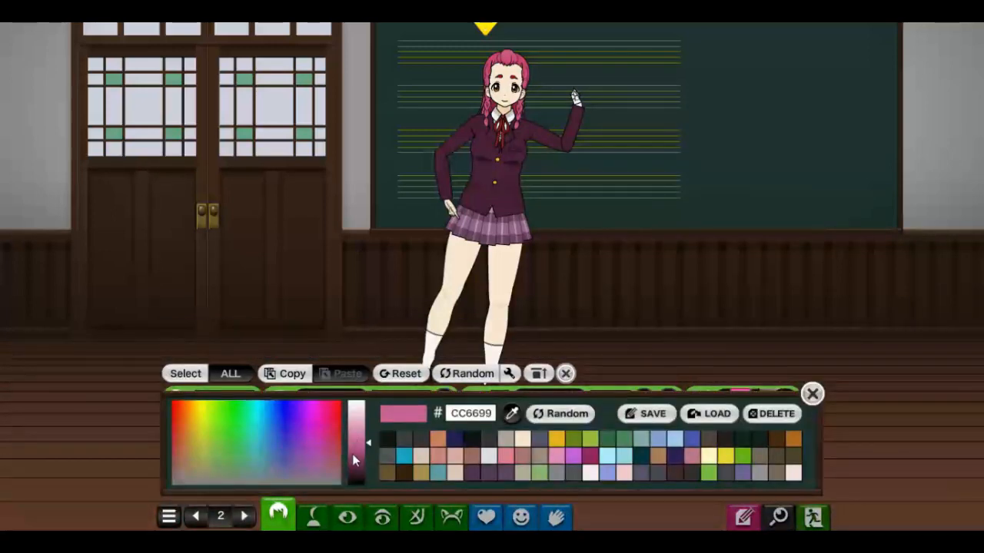
pyautogui.moveTo(351, 430); pyautogui.dragTo(350, 473)
pyautogui.click(812, 394)
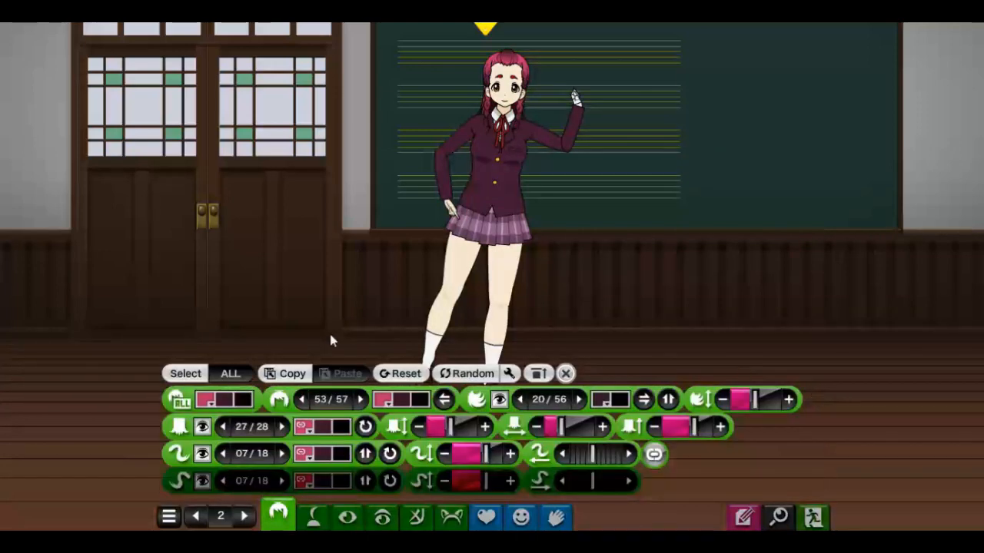
# Browse the main hair styles and choose style 10 of 57
pyautogui.click(363, 400)
pyautogui.click(362, 399)
pyautogui.click(362, 399)
pyautogui.click(363, 400)
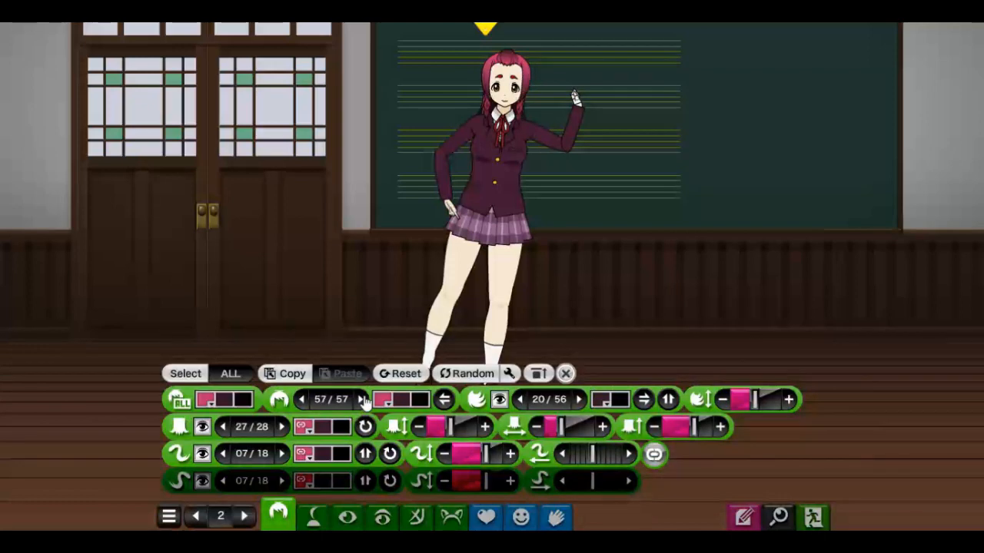
pyautogui.click(362, 399)
pyautogui.click(363, 400)
pyautogui.click(362, 400)
pyautogui.click(363, 399)
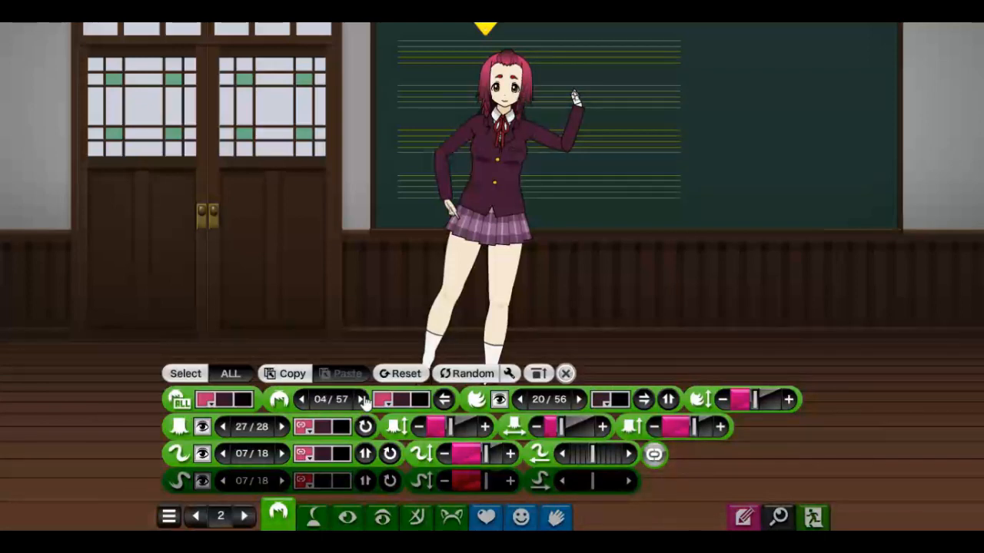
pyautogui.click(362, 400)
pyautogui.click(363, 400)
pyautogui.click(362, 400)
pyautogui.click(362, 400)
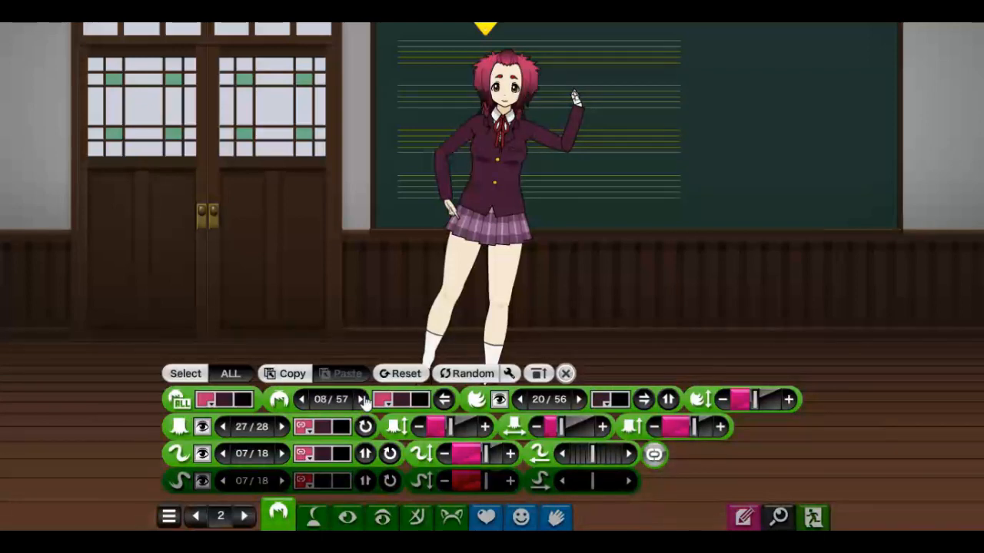
pyautogui.click(363, 400)
pyautogui.click(362, 400)
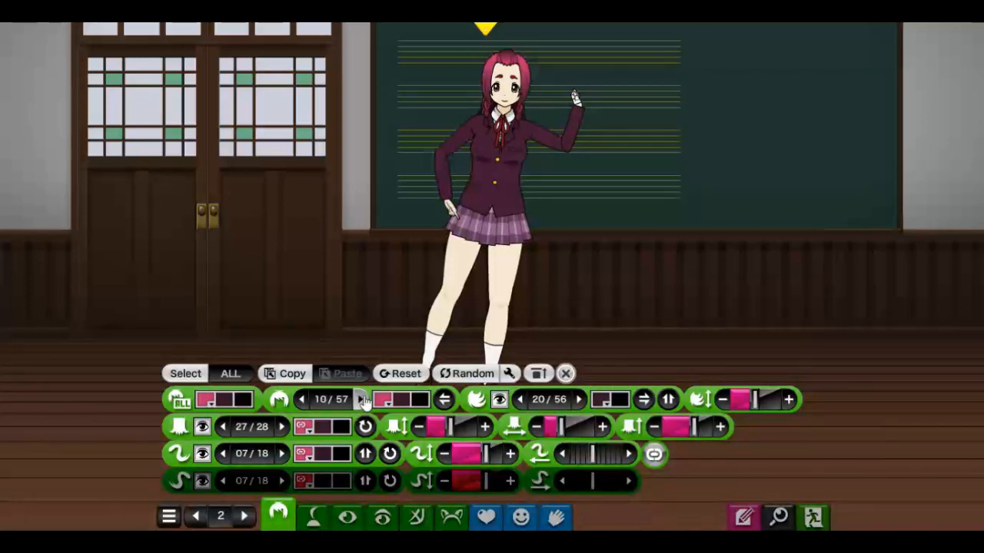
# Browse the bangs styles, choose style 48 of 56 and reduce the bangs' length
pyautogui.click(581, 400)
pyautogui.click(580, 400)
pyautogui.click(580, 400)
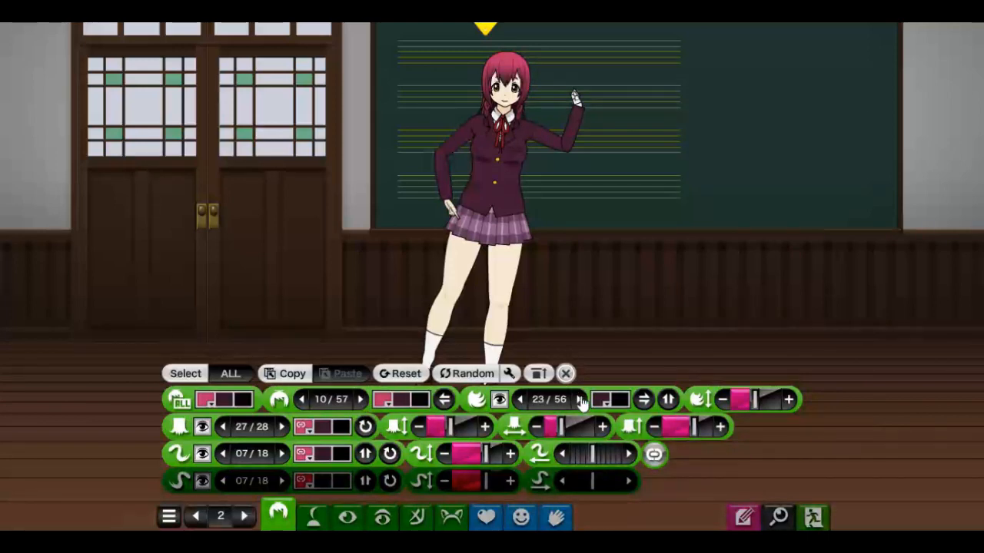
pyautogui.click(581, 399)
pyautogui.click(580, 400)
pyautogui.click(580, 400)
pyautogui.click(581, 400)
pyautogui.click(580, 400)
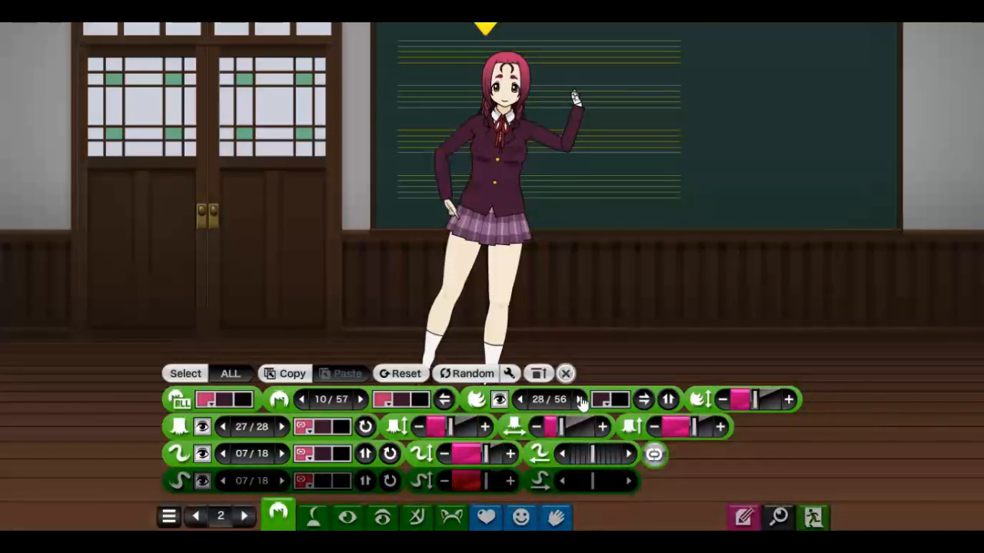
pyautogui.click(580, 399)
pyautogui.click(581, 399)
pyautogui.click(581, 399)
pyautogui.click(580, 400)
pyautogui.click(580, 400)
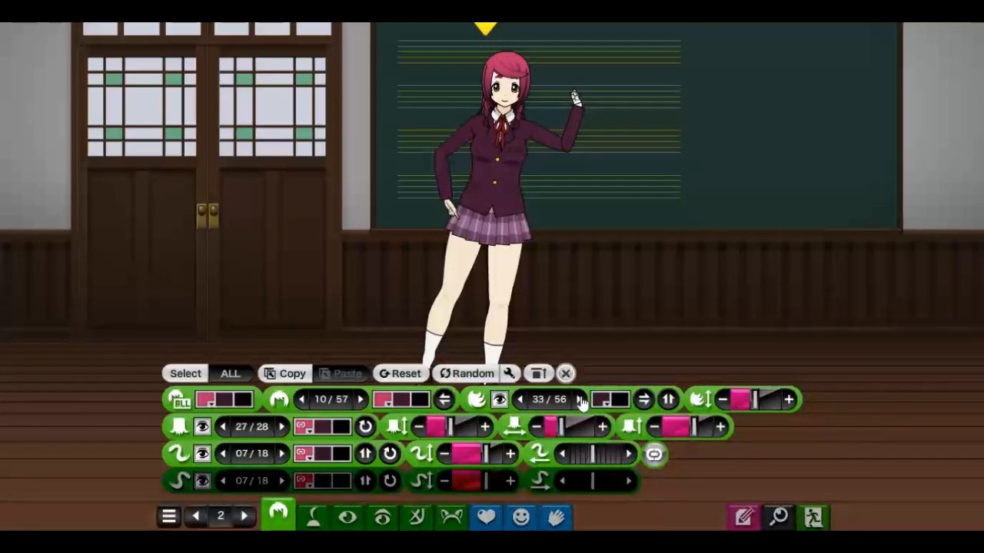
pyautogui.click(580, 400)
pyautogui.click(581, 399)
pyautogui.click(580, 400)
pyautogui.click(580, 400)
pyautogui.click(580, 400)
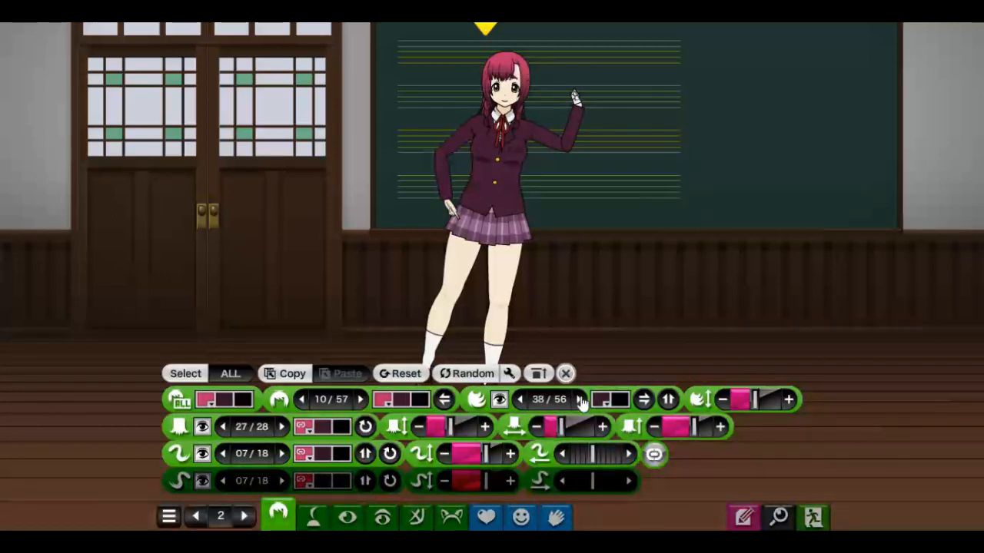
pyautogui.click(580, 400)
pyautogui.click(581, 400)
pyautogui.click(581, 399)
pyautogui.click(580, 399)
pyautogui.click(580, 400)
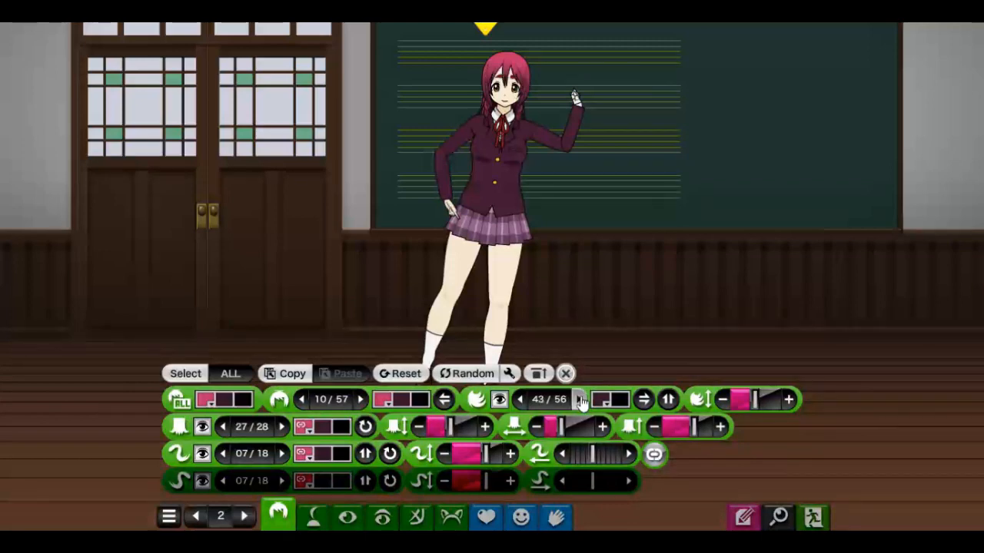
pyautogui.click(581, 399)
pyautogui.click(581, 400)
pyautogui.click(581, 400)
pyautogui.click(581, 400)
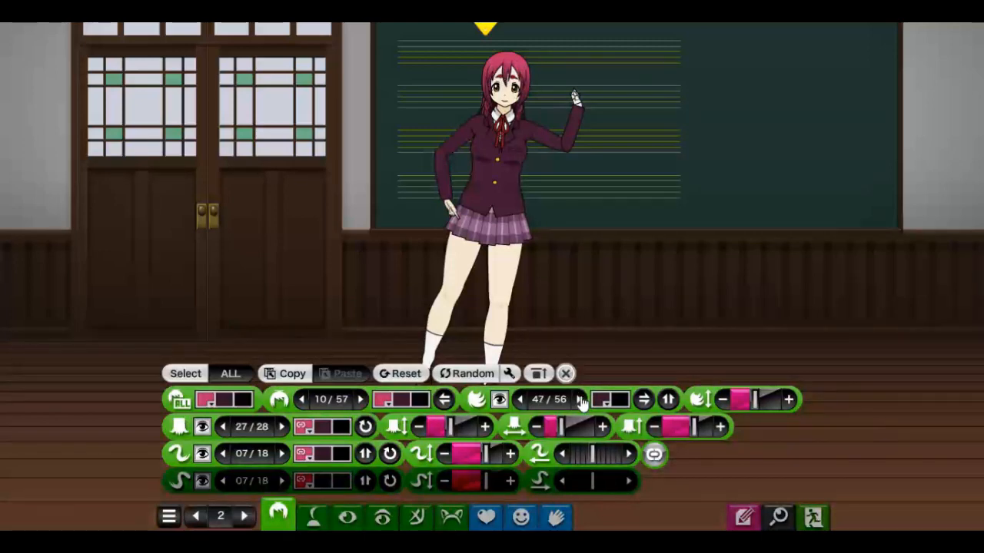
pyautogui.click(581, 400)
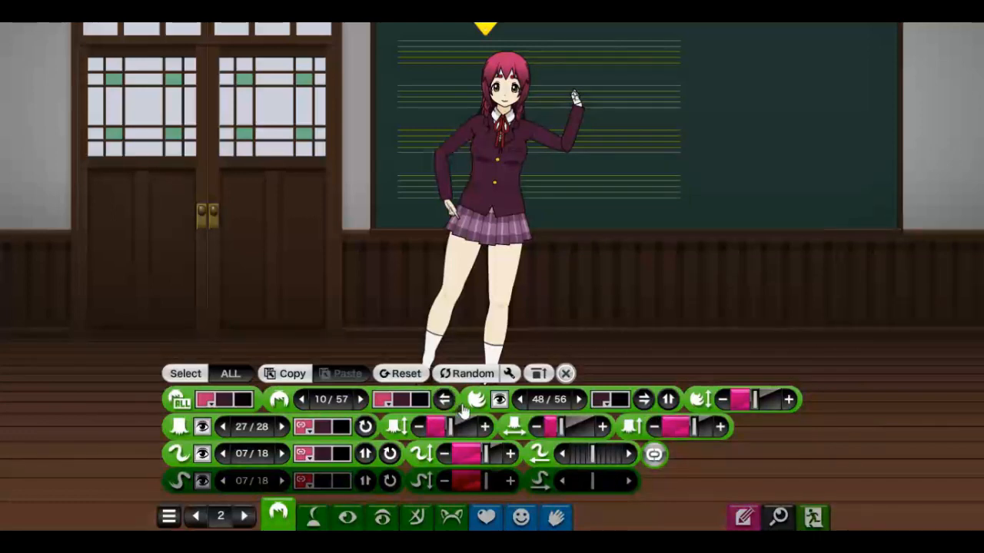
pyautogui.click(669, 407)
pyautogui.moveTo(756, 405)
pyautogui.mouseDown()
pyautogui.moveTo(723, 406)
pyautogui.moveTo(841, 417)
pyautogui.moveTo(745, 430)
pyautogui.moveTo(221, 403)
pyautogui.moveTo(715, 425)
pyautogui.moveTo(749, 415)
pyautogui.mouseUp()
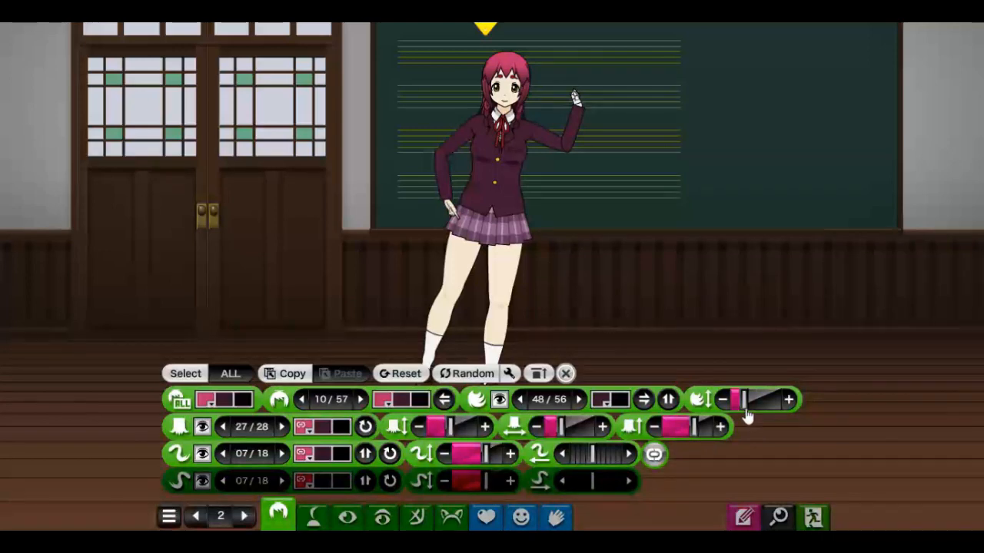
# Browse the back hair styles and choose style 07 of 28
pyautogui.click(282, 427)
pyautogui.click(281, 427)
pyautogui.click(281, 427)
pyautogui.click(282, 427)
pyautogui.click(282, 427)
pyautogui.click(283, 428)
pyautogui.click(283, 427)
pyautogui.click(283, 427)
pyautogui.click(223, 427)
pyautogui.click(223, 428)
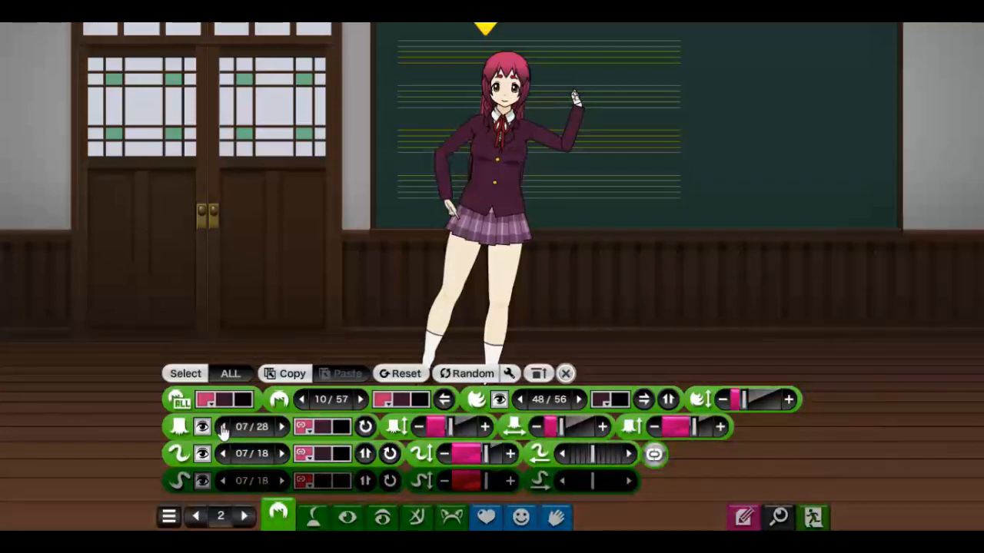
# Switch the back hair's rotation option, lengthen the back hair, narrow it slightly and test its vertical position
pyautogui.click(368, 432)
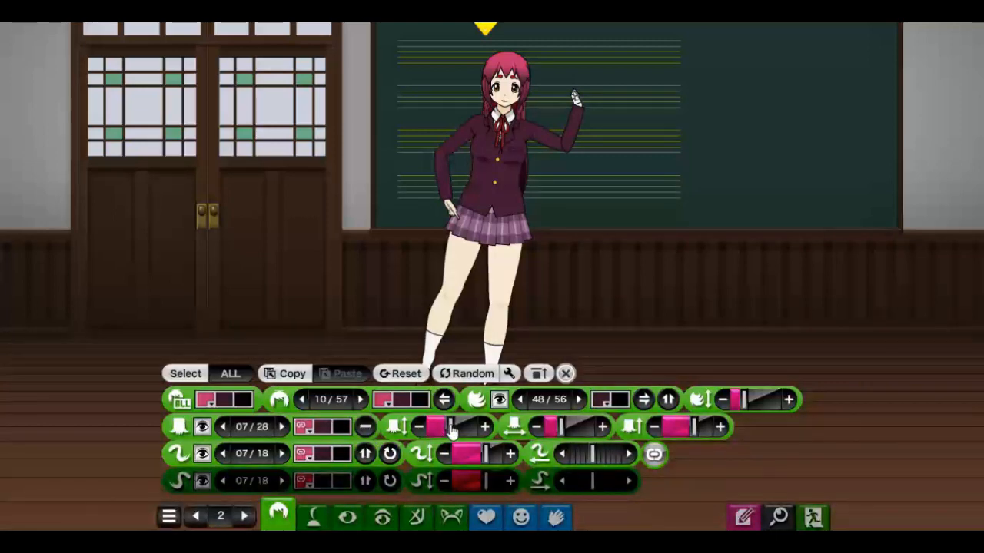
pyautogui.moveTo(451, 428)
pyautogui.mouseDown()
pyautogui.moveTo(477, 429)
pyautogui.moveTo(466, 428)
pyautogui.mouseUp()
pyautogui.moveTo(563, 429)
pyautogui.mouseDown()
pyautogui.moveTo(585, 429)
pyautogui.moveTo(554, 432)
pyautogui.mouseUp()
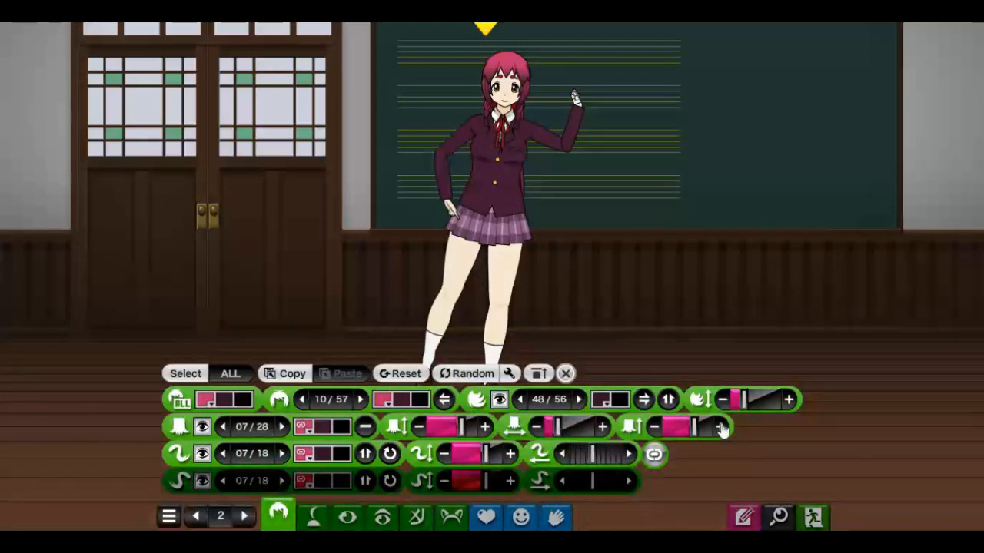
pyautogui.moveTo(693, 433)
pyautogui.mouseDown()
pyautogui.moveTo(654, 451)
pyautogui.moveTo(760, 429)
pyautogui.moveTo(683, 436)
pyautogui.moveTo(698, 439)
pyautogui.mouseUp()
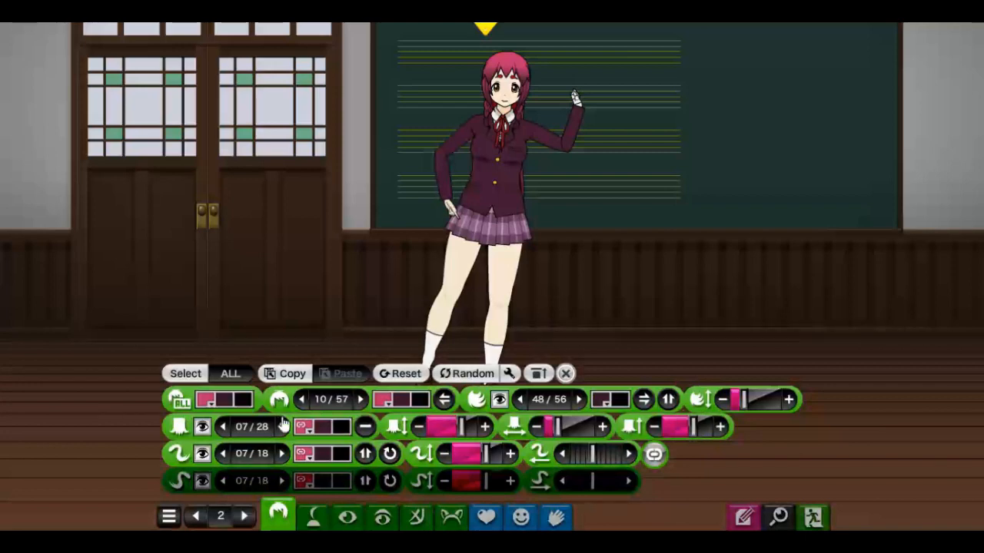
# Toggle through the side hair's visibility options and increase its length
pyautogui.click(204, 457)
pyautogui.click(206, 457)
pyautogui.click(207, 458)
pyautogui.click(204, 455)
pyautogui.moveTo(500, 455); pyautogui.dragTo(524, 457)
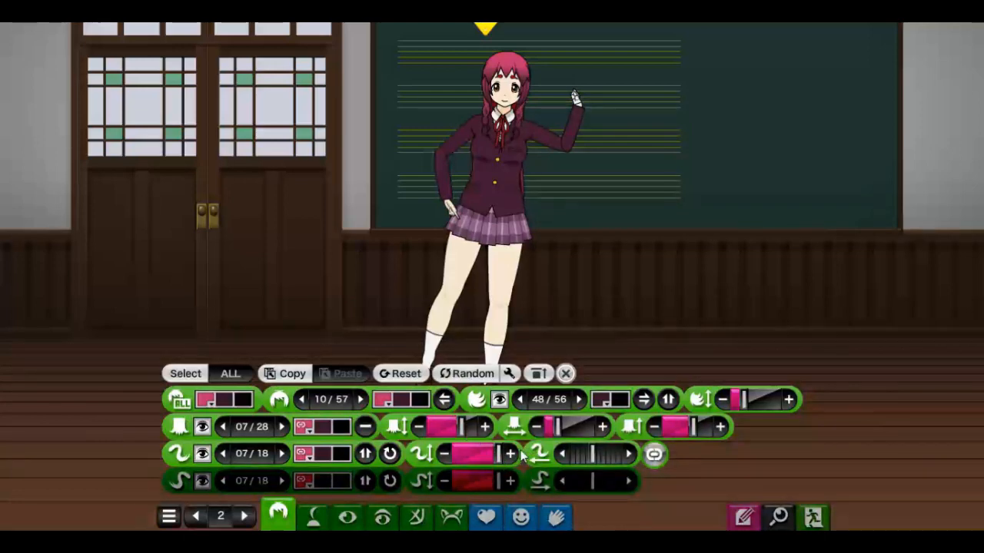
# Browse the side hair styles and choose style 02 of 18
pyautogui.click(283, 455)
pyautogui.click(283, 454)
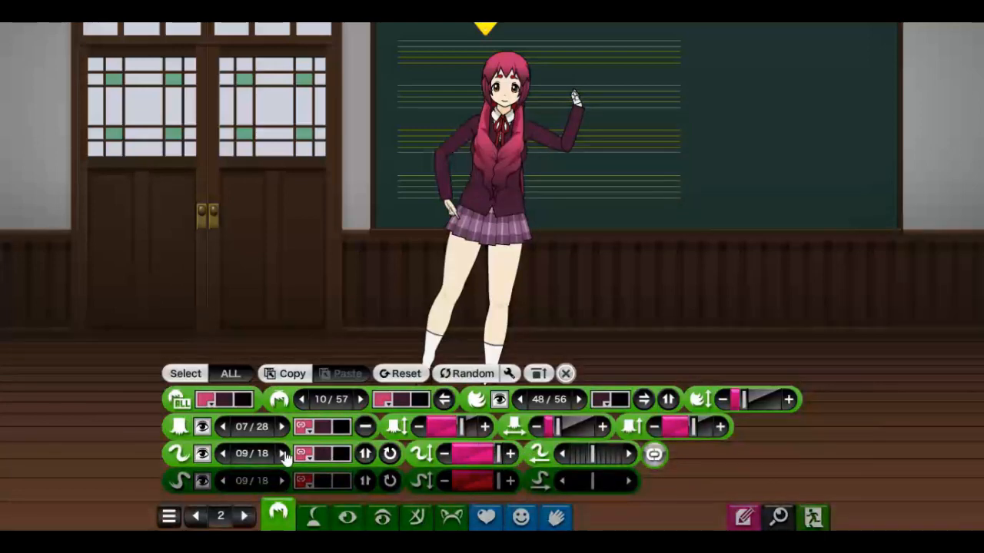
pyautogui.click(283, 454)
pyautogui.click(283, 454)
pyautogui.click(283, 455)
pyautogui.click(283, 454)
pyautogui.click(283, 454)
pyautogui.click(283, 455)
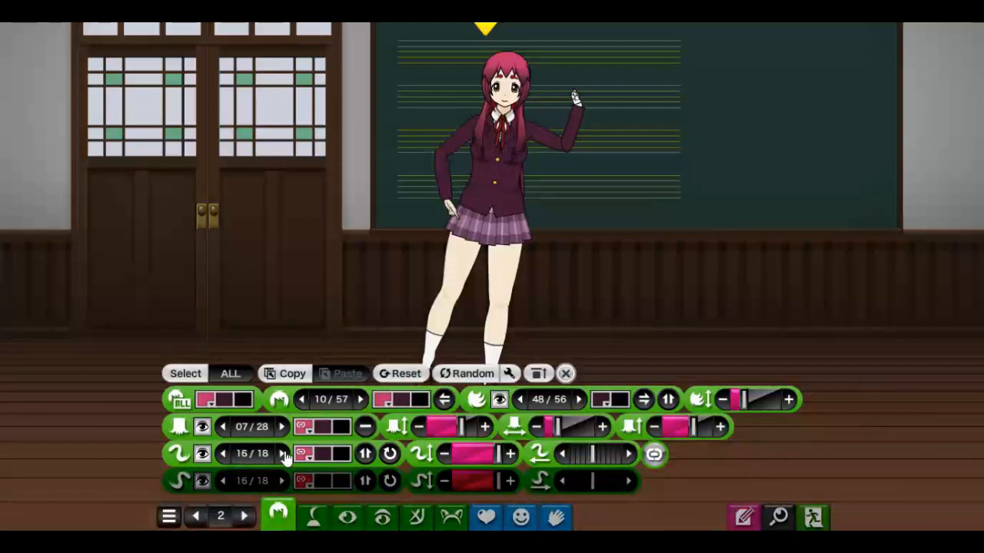
pyautogui.click(283, 454)
pyautogui.click(283, 454)
pyautogui.click(283, 454)
pyautogui.click(282, 454)
pyautogui.click(283, 455)
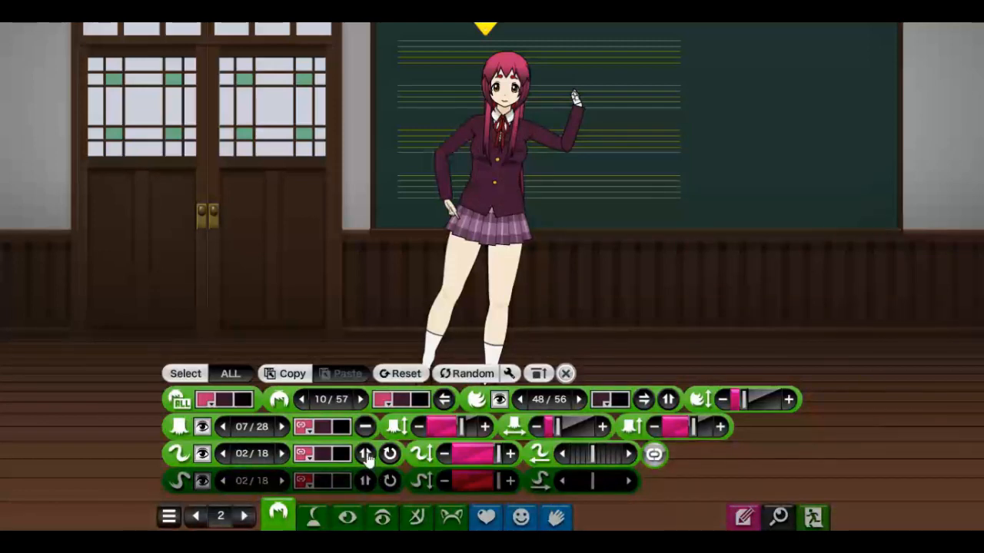
# Switch the side hair's layering and rotation options, shift the locks sideways and adjust their length
pyautogui.click(366, 455)
pyautogui.click(367, 455)
pyautogui.click(367, 455)
pyautogui.click(390, 454)
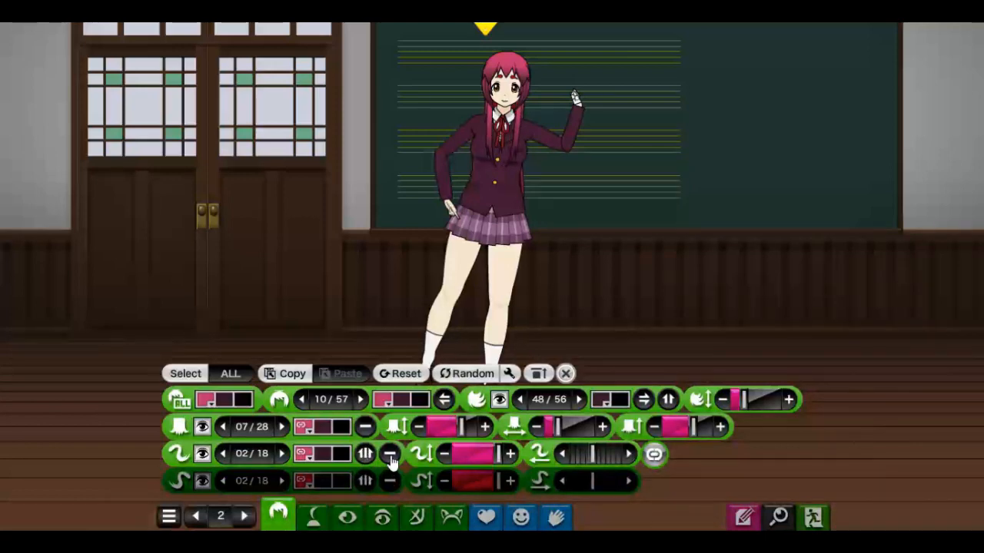
pyautogui.moveTo(595, 459)
pyautogui.mouseDown()
pyautogui.moveTo(614, 462)
pyautogui.moveTo(534, 457)
pyautogui.moveTo(587, 463)
pyautogui.mouseUp()
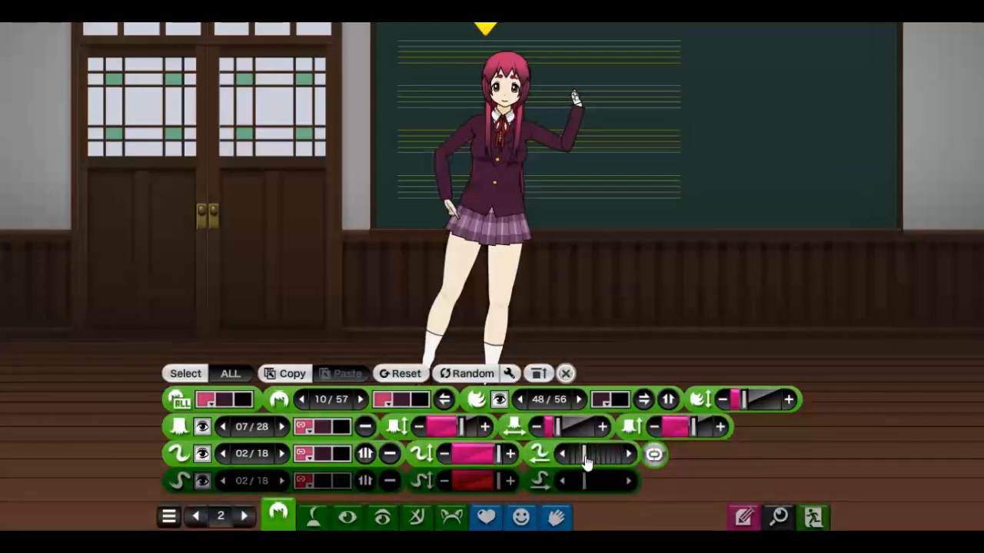
pyautogui.moveTo(486, 457); pyautogui.dragTo(524, 452)
# View the hair attachment settings, open the eye settings and browse the eye shapes, choosing shape 01 of 25
pyautogui.click(309, 515)
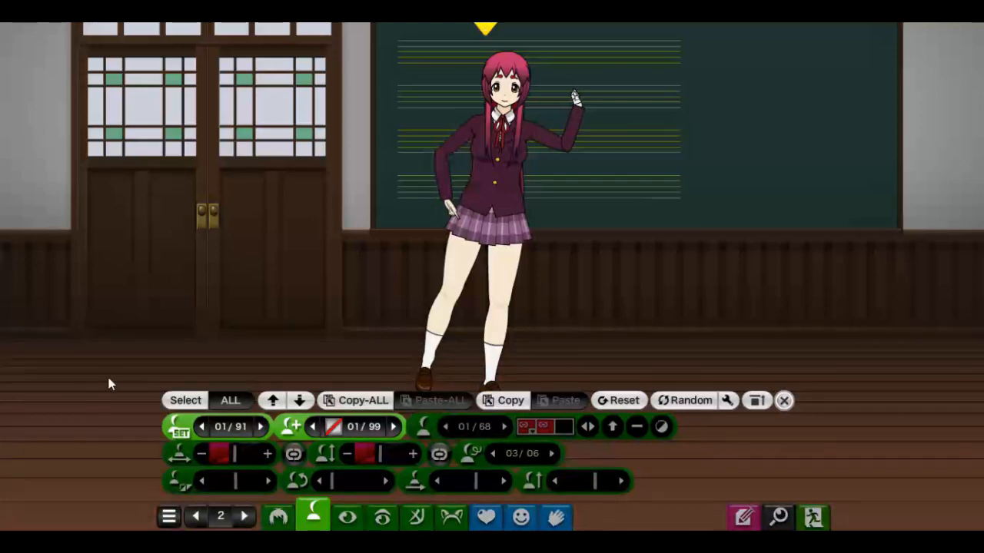
pyautogui.click(349, 516)
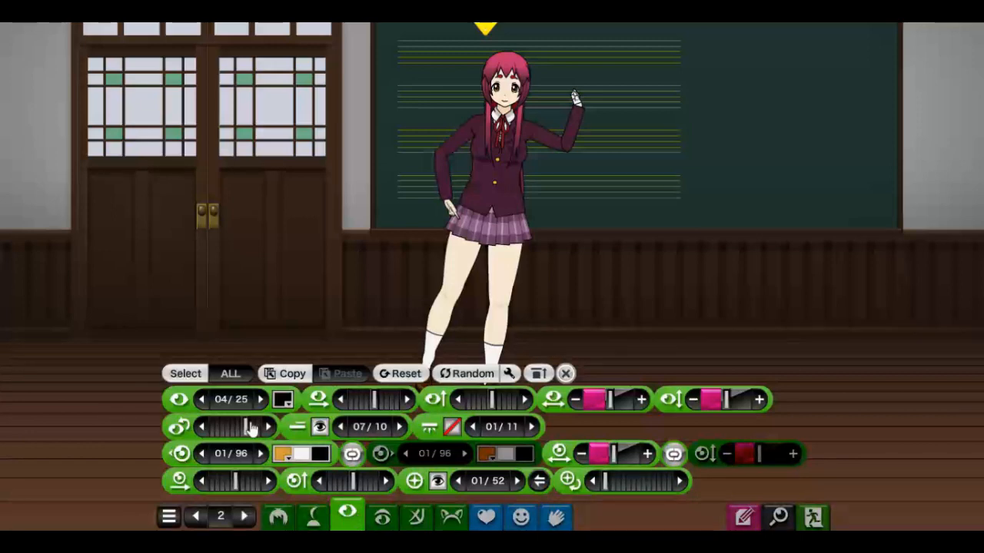
pyautogui.click(262, 399)
pyautogui.click(262, 399)
pyautogui.click(262, 399)
pyautogui.click(262, 399)
pyautogui.click(262, 399)
pyautogui.click(262, 399)
pyautogui.click(262, 399)
pyautogui.click(269, 400)
pyautogui.click(269, 400)
pyautogui.click(269, 401)
pyautogui.click(269, 400)
pyautogui.click(269, 400)
# Adjust the eyes' rotation and test their horizontal and vertical position
pyautogui.click(269, 427)
pyautogui.moveTo(275, 432); pyautogui.dragTo(231, 437)
pyautogui.moveTo(379, 405)
pyautogui.mouseDown()
pyautogui.moveTo(408, 402)
pyautogui.moveTo(318, 405)
pyautogui.moveTo(384, 410)
pyautogui.moveTo(380, 402)
pyautogui.mouseUp()
pyautogui.moveTo(503, 400)
pyautogui.mouseDown()
pyautogui.moveTo(530, 404)
pyautogui.moveTo(443, 404)
pyautogui.moveTo(492, 403)
pyautogui.mouseUp()
pyautogui.click(526, 401)
# Test the eye width down to 0 and the eye height, returning both to their previous settings
pyautogui.moveTo(622, 401); pyautogui.dragTo(533, 407)
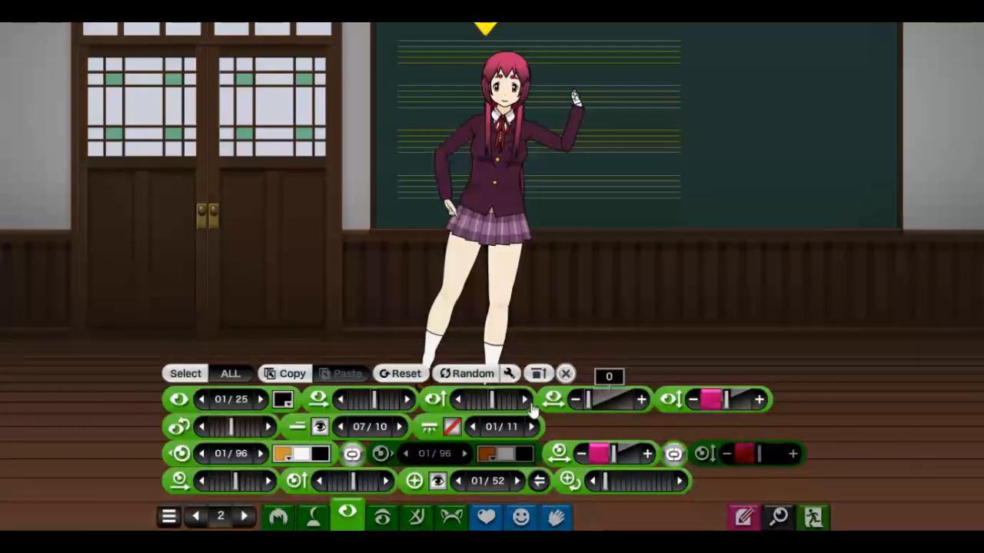
pyautogui.moveTo(598, 410); pyautogui.dragTo(614, 408)
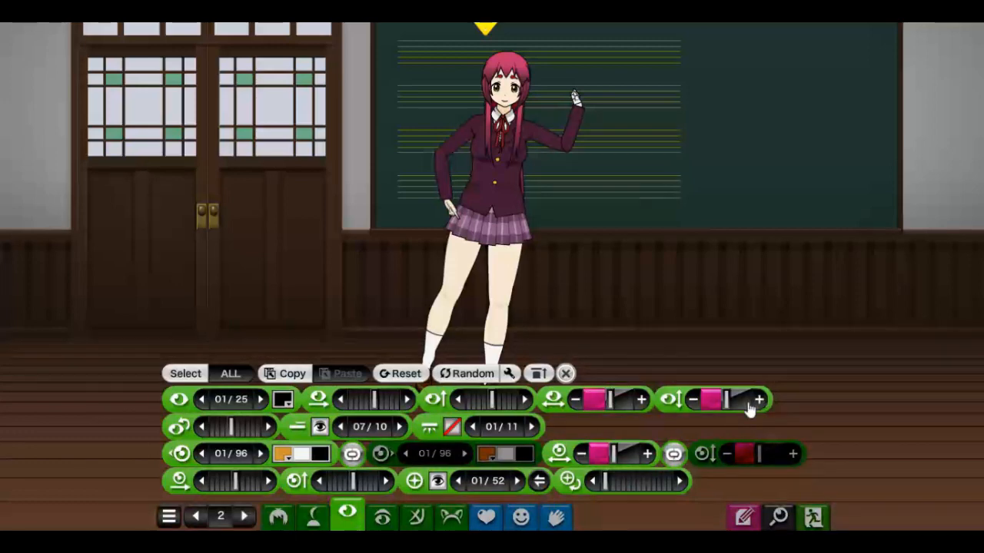
pyautogui.moveTo(727, 407)
pyautogui.mouseDown()
pyautogui.moveTo(777, 408)
pyautogui.moveTo(730, 412)
pyautogui.mouseUp()
# Browse the eyelid line styles and choose style 08 of 10
pyautogui.click(400, 427)
pyautogui.click(400, 428)
pyautogui.click(399, 427)
pyautogui.click(400, 427)
pyautogui.click(400, 427)
pyautogui.click(400, 427)
pyautogui.click(399, 428)
pyautogui.click(400, 428)
pyautogui.click(399, 428)
pyautogui.click(400, 427)
pyautogui.click(400, 427)
# Browse the eyelash styles and choose style 02 of 11
pyautogui.click(531, 427)
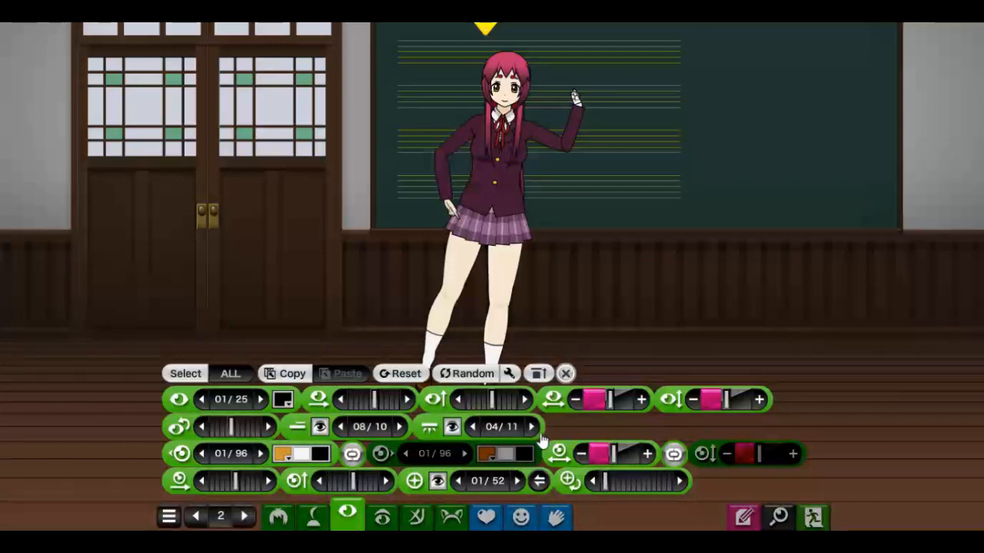
pyautogui.click(540, 435)
pyautogui.click(540, 435)
pyautogui.click(541, 435)
pyautogui.click(540, 435)
pyautogui.click(541, 435)
pyautogui.click(540, 436)
# Colour both irises blue, test a separate purple for the second iris, and link the two irises again
pyautogui.click(284, 455)
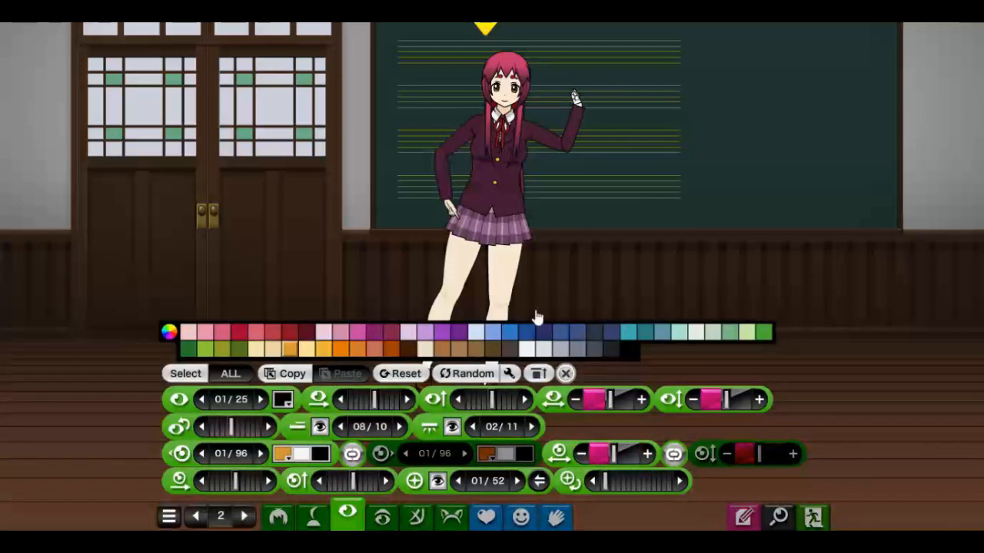
pyautogui.click(521, 333)
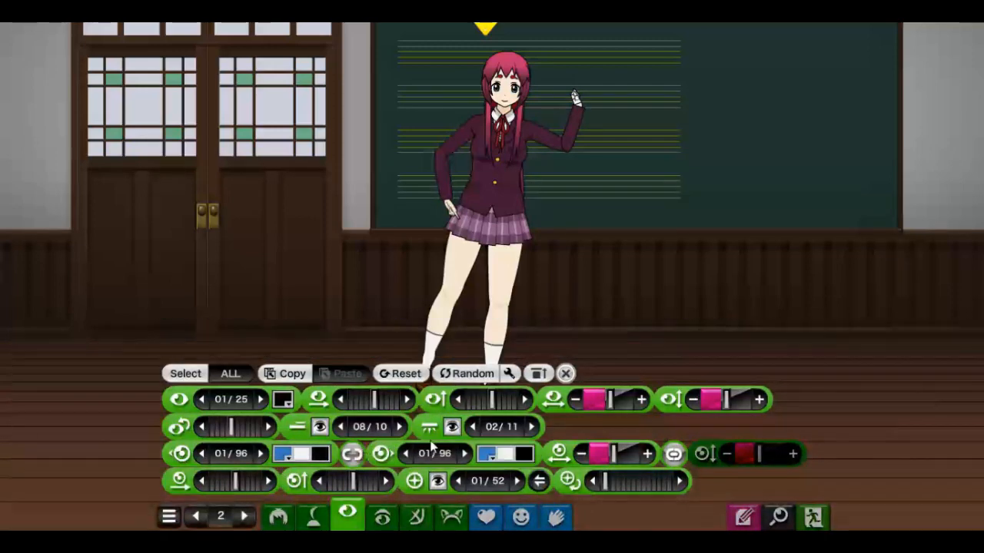
pyautogui.click(496, 459)
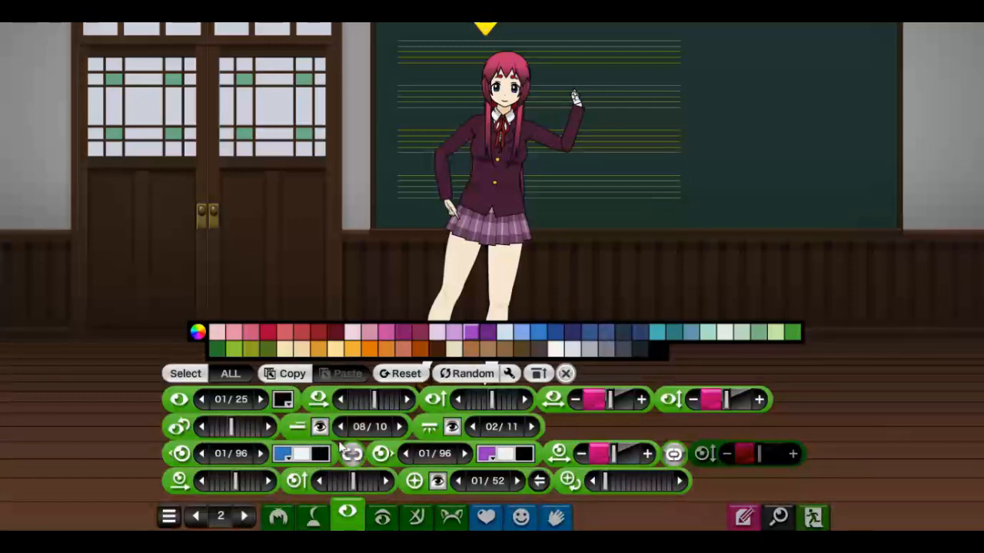
pyautogui.click(354, 457)
# Browse the iris styles of the linked eyes and choose style 11 of 96
pyautogui.click(262, 455)
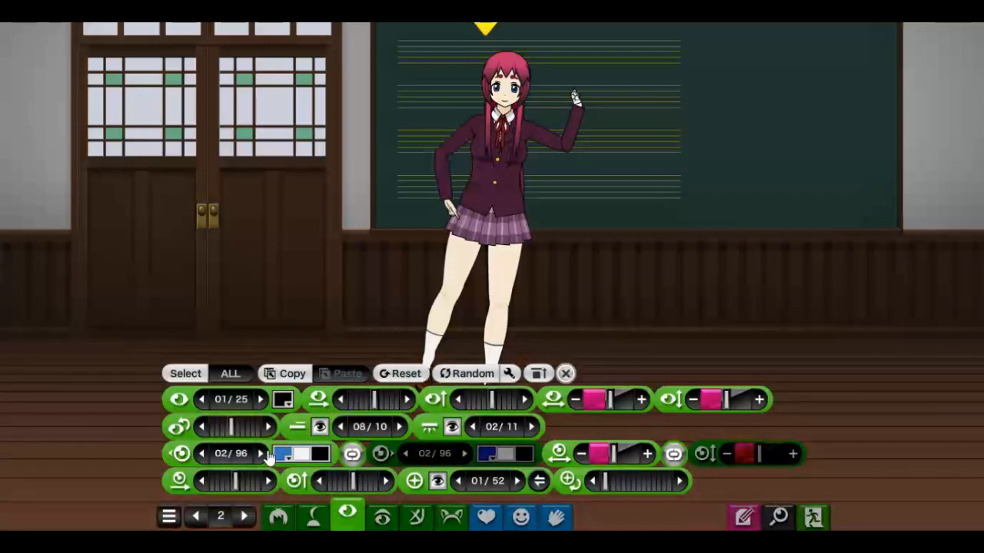
pyautogui.click(263, 454)
pyautogui.click(263, 454)
pyautogui.click(263, 455)
pyautogui.click(262, 454)
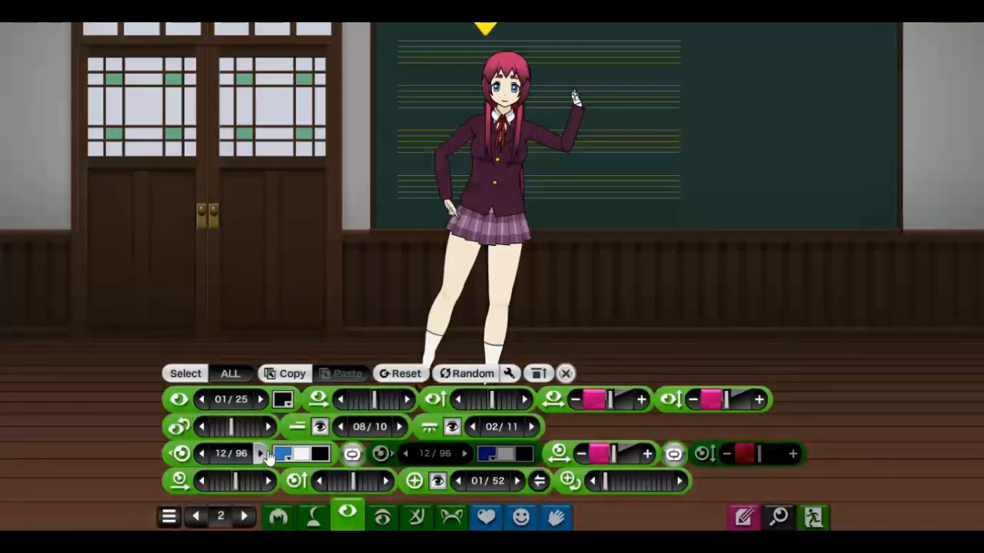
pyautogui.click(202, 453)
pyautogui.click(202, 454)
# Unlink the two irises and colour the second one pink
pyautogui.click(354, 455)
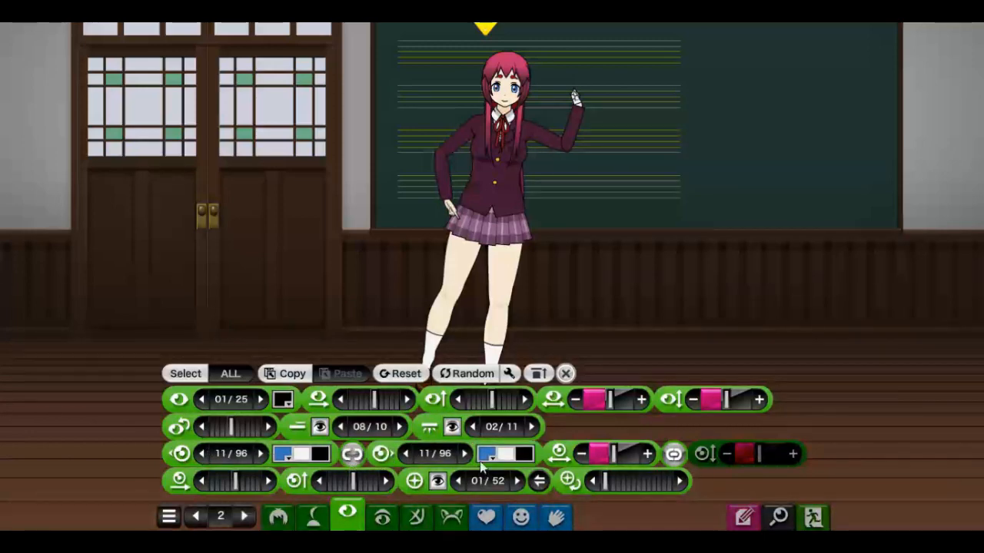
pyautogui.click(484, 457)
pyautogui.click(389, 336)
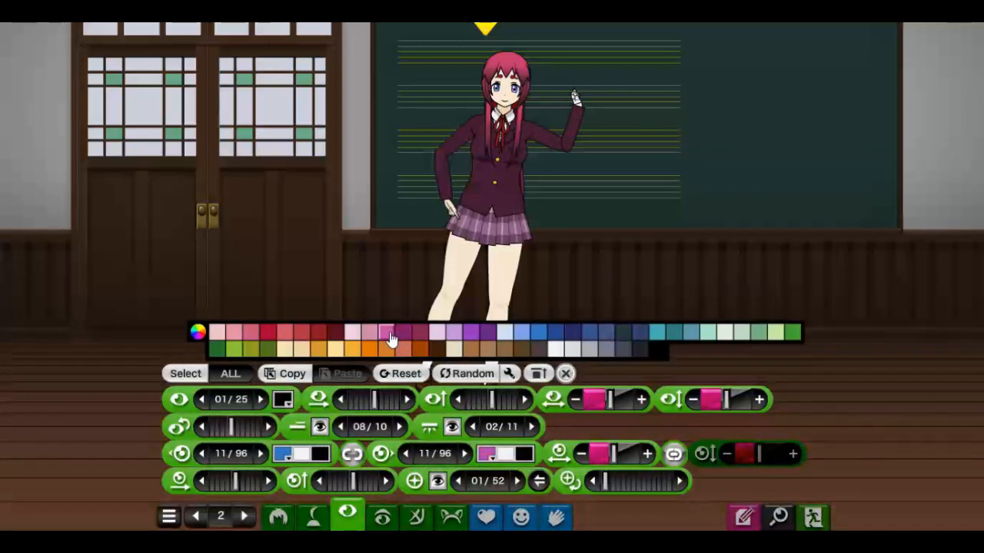
# Set the iris size to 43 and horizontal position to 44, and test the vertical position, returning it to 50
pyautogui.moveTo(617, 458)
pyautogui.mouseDown()
pyautogui.moveTo(602, 455)
pyautogui.moveTo(612, 455)
pyautogui.mouseUp()
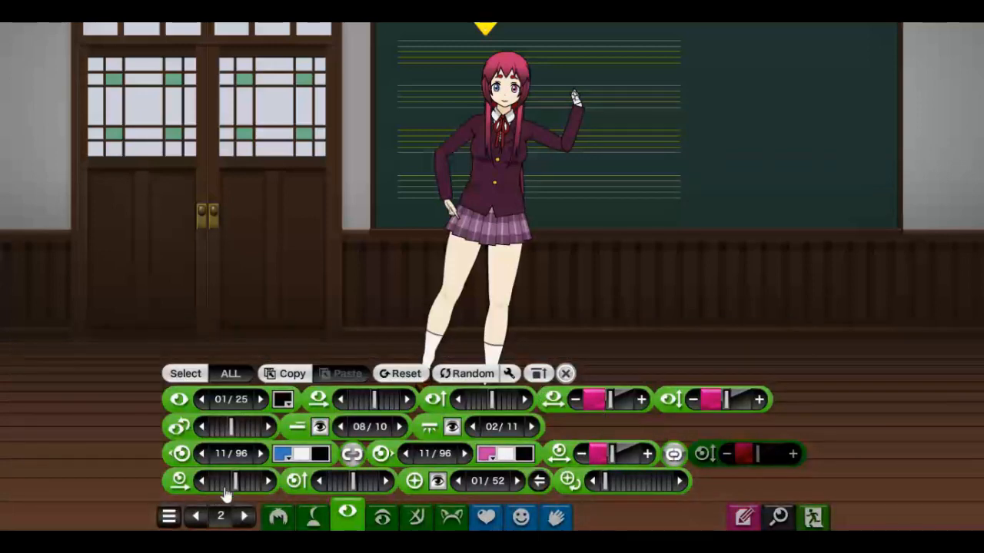
pyautogui.moveTo(235, 481)
pyautogui.mouseDown()
pyautogui.moveTo(213, 479)
pyautogui.moveTo(266, 480)
pyautogui.moveTo(231, 476)
pyautogui.mouseUp()
pyautogui.moveTo(362, 480); pyautogui.dragTo(325, 481)
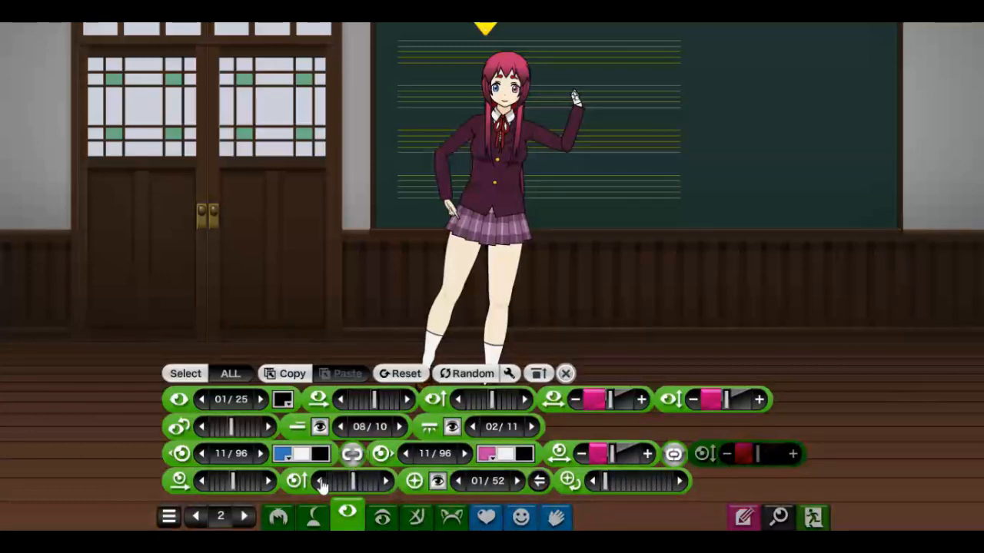
# Toggle the pupil highlights off and on, browse their styles and choose style 33 of 52
pyautogui.click(437, 482)
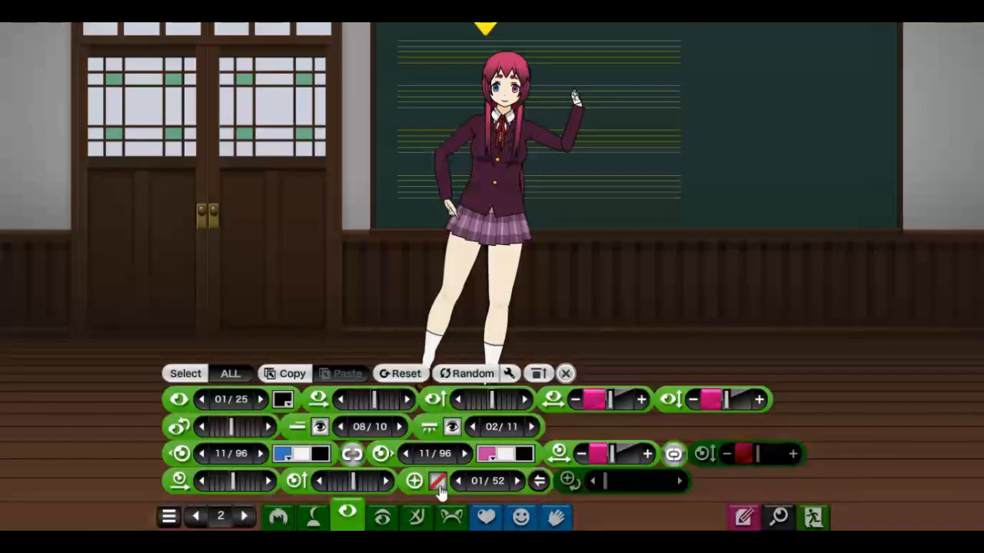
pyautogui.click(438, 482)
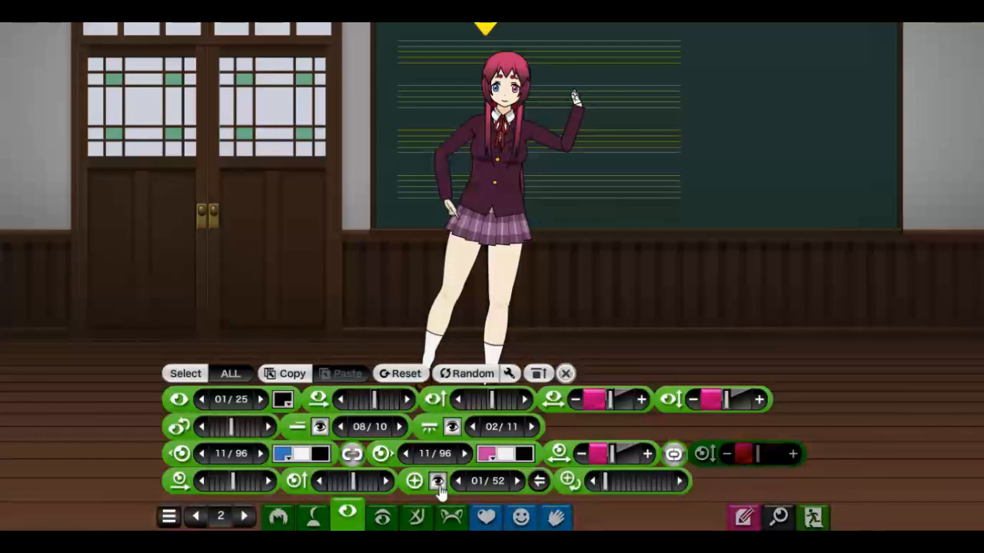
pyautogui.click(519, 481)
pyautogui.click(520, 481)
pyautogui.click(519, 481)
pyautogui.click(519, 481)
pyautogui.click(519, 481)
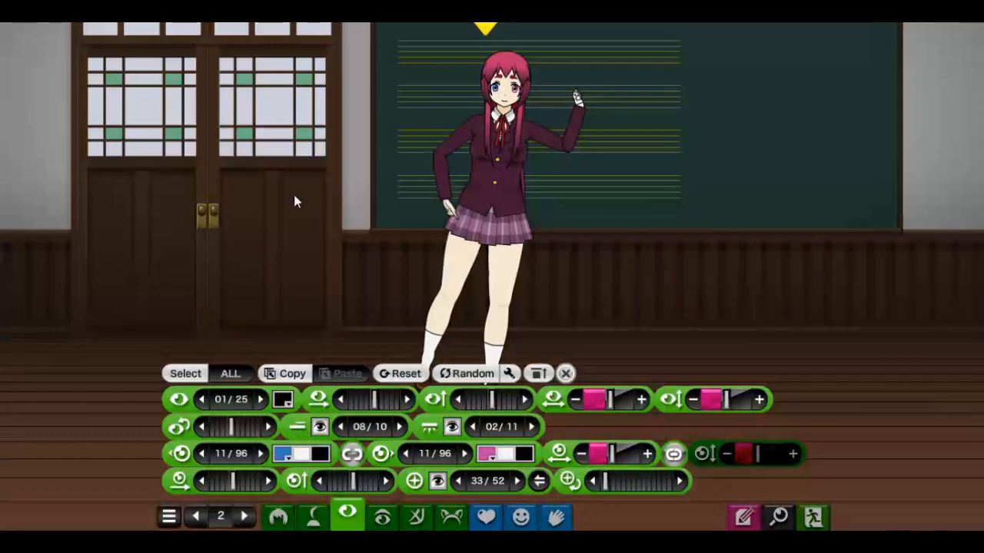
# Display the slider values and raise the irises' horizontal position to 50
pyautogui.press('q')
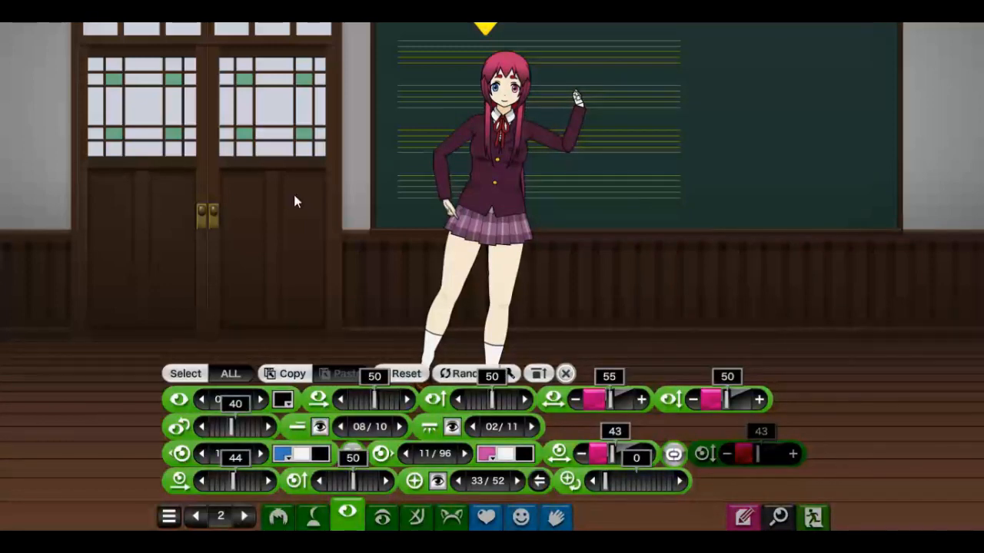
pyautogui.click(269, 481)
pyautogui.click(269, 481)
pyautogui.click(269, 481)
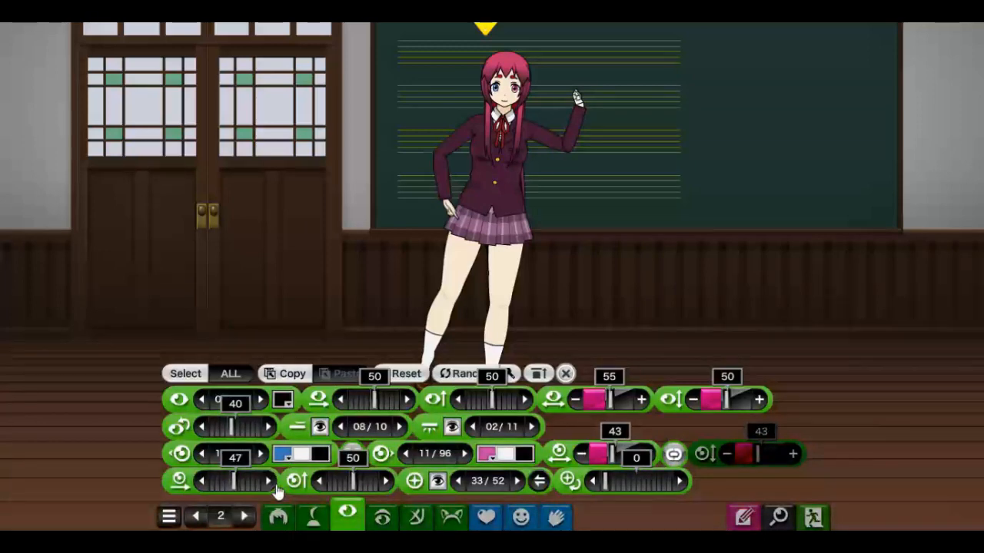
pyautogui.click(269, 481)
pyautogui.click(271, 481)
pyautogui.click(271, 482)
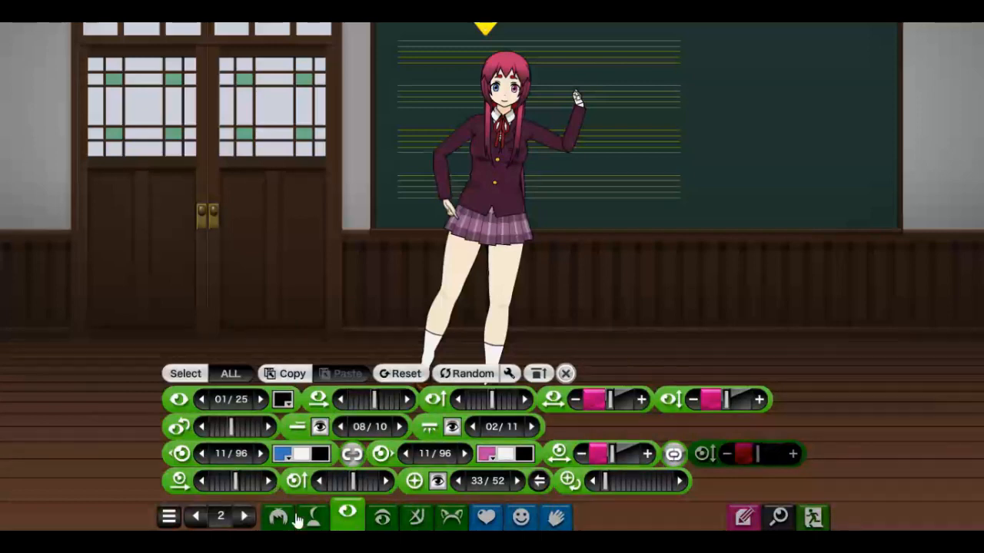
# Open the eyebrow, mouth and nose settings, browse the eyebrow styles and choose style 01 of 17
pyautogui.click(382, 516)
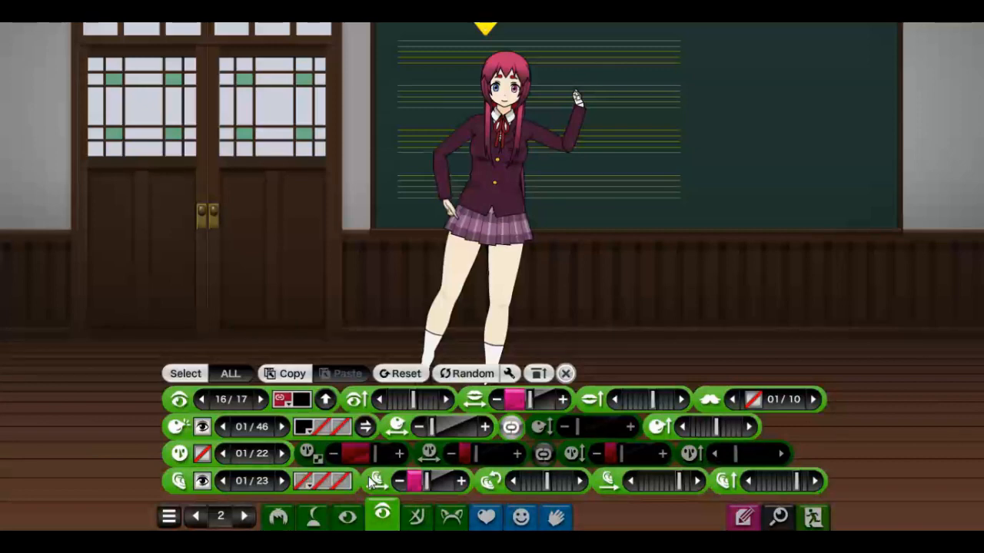
pyautogui.click(262, 399)
pyautogui.click(263, 399)
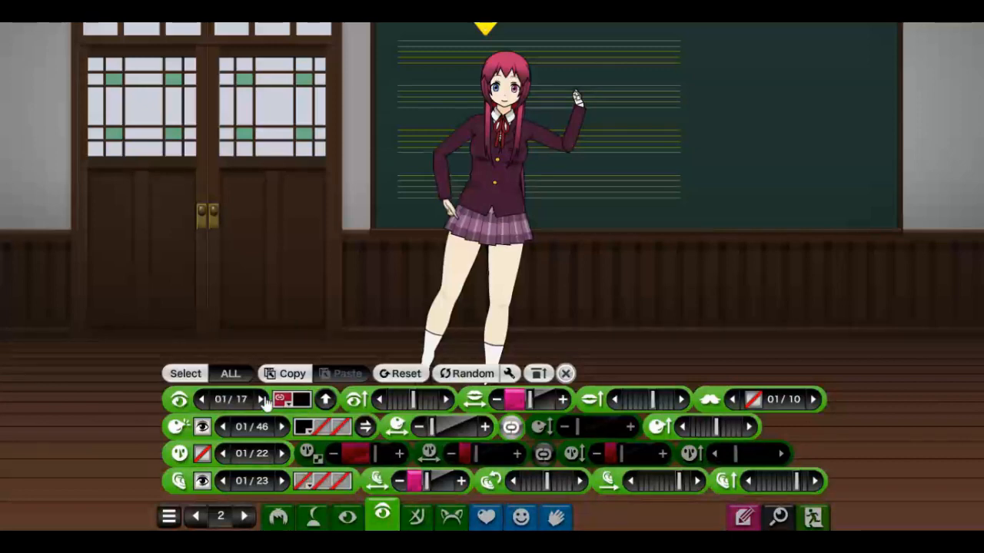
pyautogui.click(262, 399)
pyautogui.click(262, 399)
pyautogui.click(262, 399)
pyautogui.click(262, 398)
pyautogui.click(262, 399)
pyautogui.click(262, 399)
pyautogui.click(262, 399)
pyautogui.click(262, 399)
pyautogui.click(262, 399)
pyautogui.click(262, 399)
pyautogui.click(262, 399)
# Lower the eyebrows, widen the mouth slightly and set the mouth's vertical position to 50
pyautogui.moveTo(412, 400); pyautogui.dragTo(403, 395)
pyautogui.moveTo(545, 402)
pyautogui.mouseDown()
pyautogui.moveTo(562, 402)
pyautogui.moveTo(492, 411)
pyautogui.moveTo(553, 411)
pyautogui.moveTo(541, 414)
pyautogui.mouseUp()
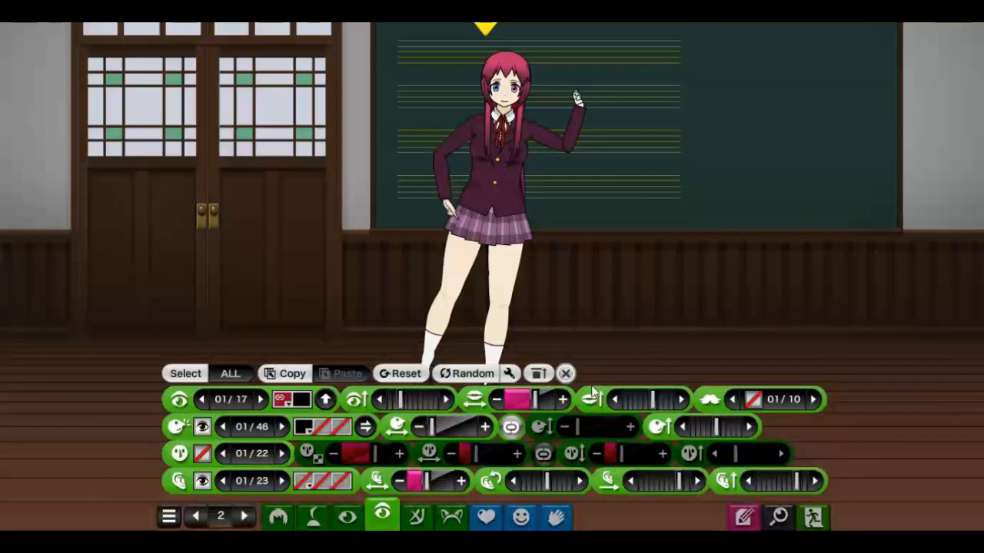
pyautogui.moveTo(666, 405)
pyautogui.mouseDown()
pyautogui.moveTo(679, 405)
pyautogui.moveTo(613, 414)
pyautogui.moveTo(652, 405)
pyautogui.mouseUp()
pyautogui.click(683, 402)
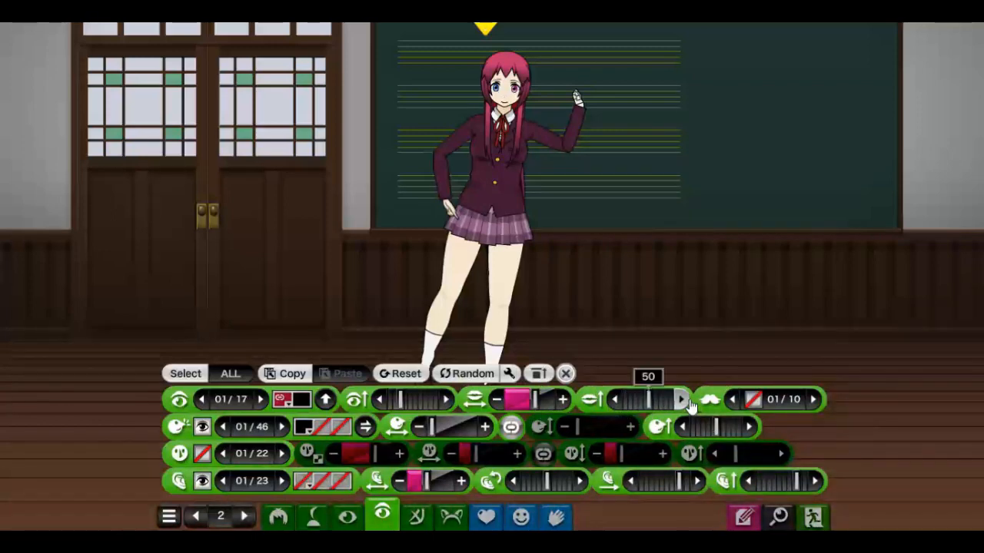
# Browse the moustache-shaped mouth detail's styles through 10 of 10, toggling its visibility and leaving it hidden
pyautogui.click(755, 401)
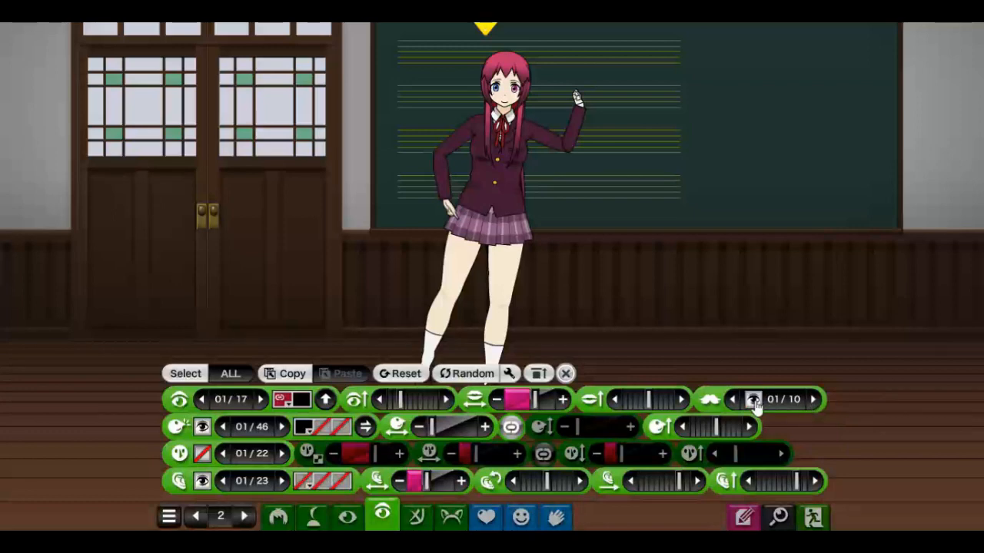
pyautogui.click(813, 400)
pyautogui.click(813, 400)
pyautogui.click(813, 400)
pyautogui.click(813, 399)
pyautogui.click(813, 400)
pyautogui.click(813, 399)
pyautogui.click(732, 400)
pyautogui.click(813, 400)
pyautogui.click(813, 400)
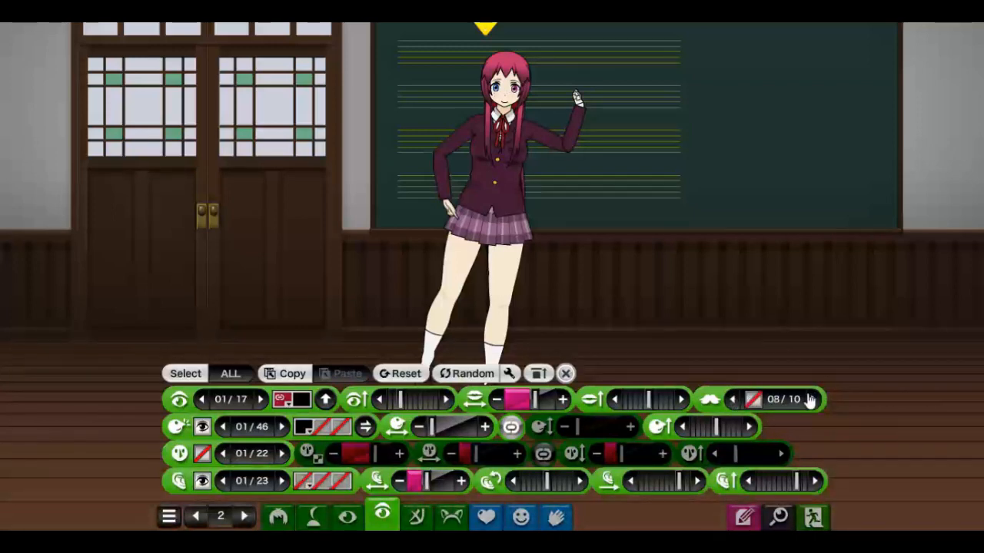
pyautogui.click(755, 401)
pyautogui.click(755, 401)
pyautogui.click(813, 400)
pyautogui.click(753, 399)
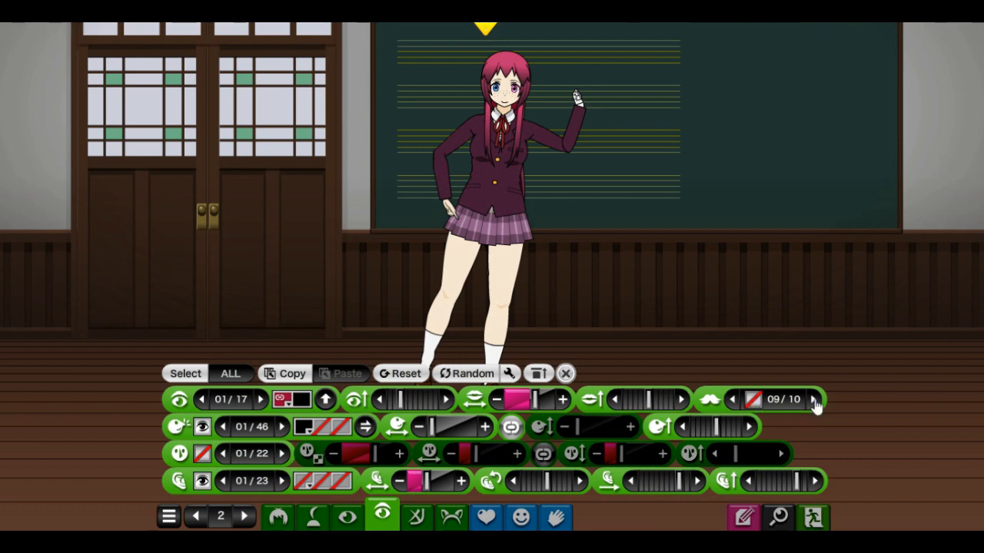
pyautogui.click(814, 399)
pyautogui.click(753, 400)
pyautogui.click(753, 400)
# Browse through all 46 nose styles, ending back at style 01
pyautogui.click(284, 428)
pyautogui.click(283, 428)
pyautogui.click(289, 431)
pyautogui.click(289, 431)
pyautogui.click(284, 428)
pyautogui.click(283, 427)
pyautogui.click(283, 428)
pyautogui.click(283, 428)
pyautogui.click(284, 427)
pyautogui.click(283, 427)
pyautogui.click(283, 428)
pyautogui.click(283, 427)
pyautogui.click(283, 427)
pyautogui.click(283, 427)
pyautogui.click(285, 428)
pyautogui.click(286, 428)
pyautogui.click(285, 428)
pyautogui.click(286, 428)
pyautogui.click(285, 428)
pyautogui.click(284, 427)
pyautogui.click(284, 427)
pyautogui.click(284, 427)
pyautogui.click(283, 428)
pyautogui.click(284, 427)
pyautogui.click(284, 427)
pyautogui.click(284, 427)
pyautogui.click(283, 428)
pyautogui.click(289, 432)
pyautogui.click(288, 432)
pyautogui.click(288, 432)
pyautogui.click(288, 432)
pyautogui.click(288, 432)
pyautogui.click(288, 432)
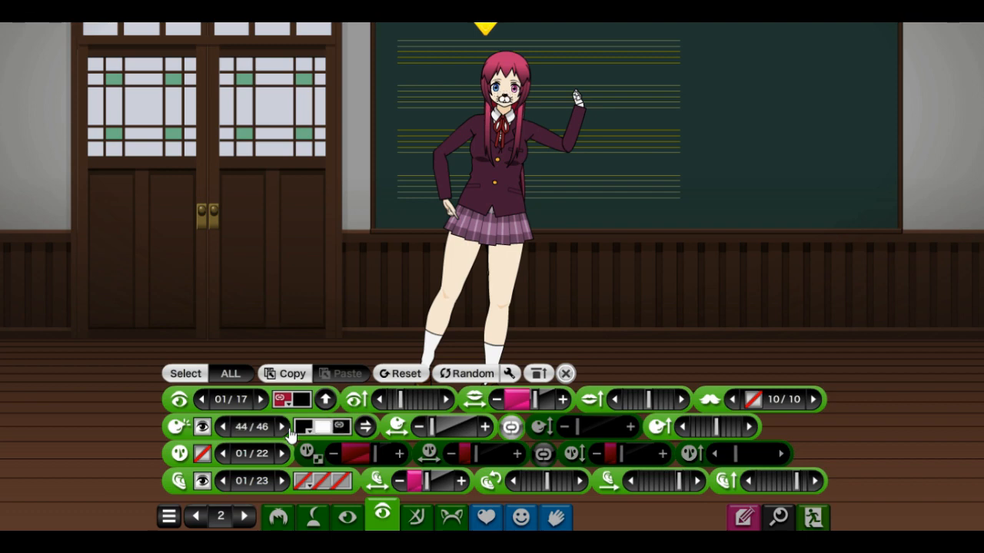
pyautogui.click(289, 432)
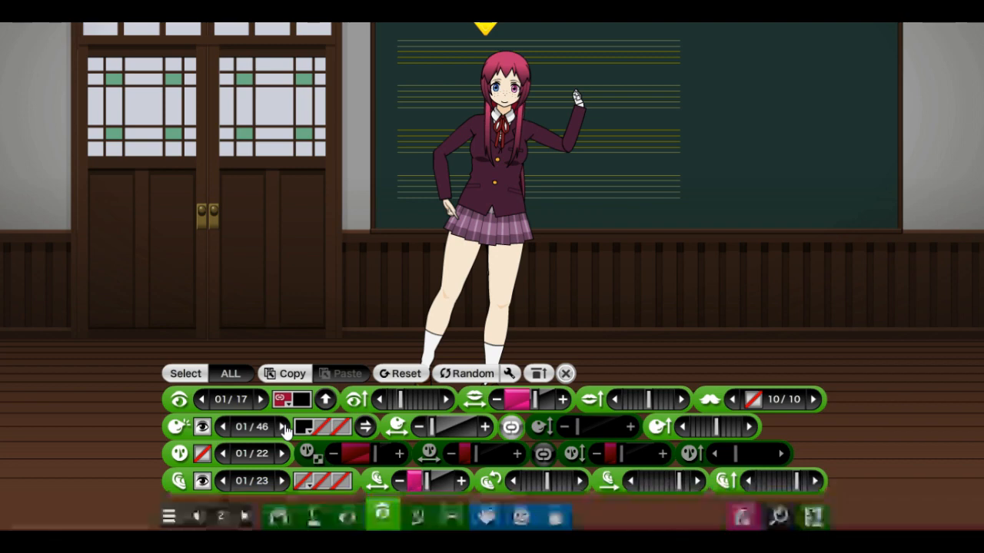
# Step through the first nose styles up to 08 and choose style 04 of 46
pyautogui.click(283, 427)
pyautogui.click(283, 428)
pyautogui.click(283, 428)
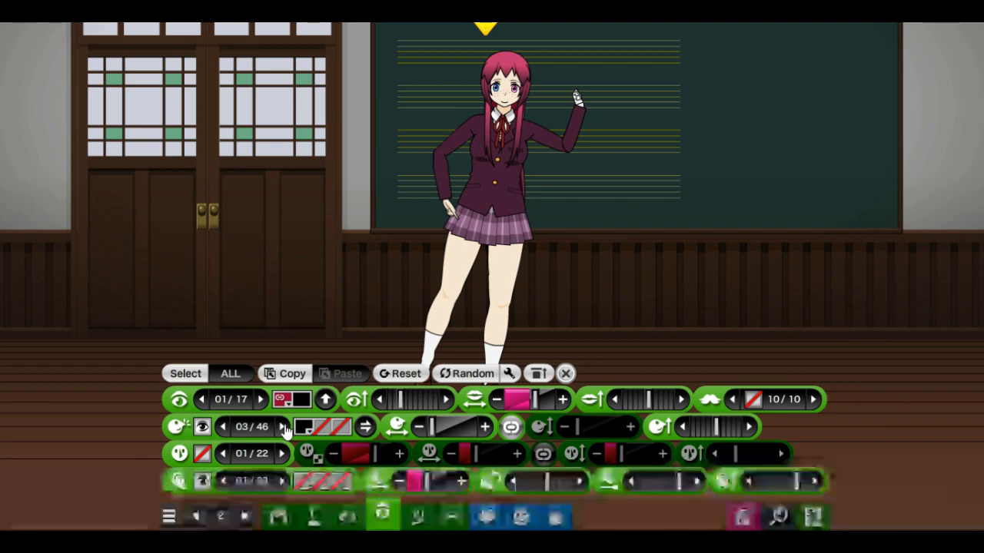
pyautogui.click(283, 428)
pyautogui.click(283, 428)
pyautogui.click(283, 428)
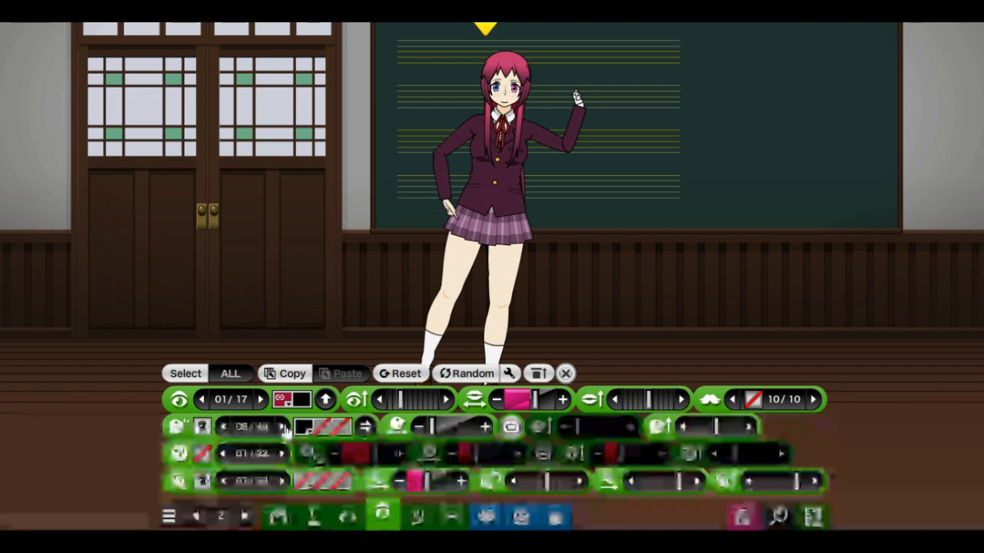
pyautogui.click(283, 428)
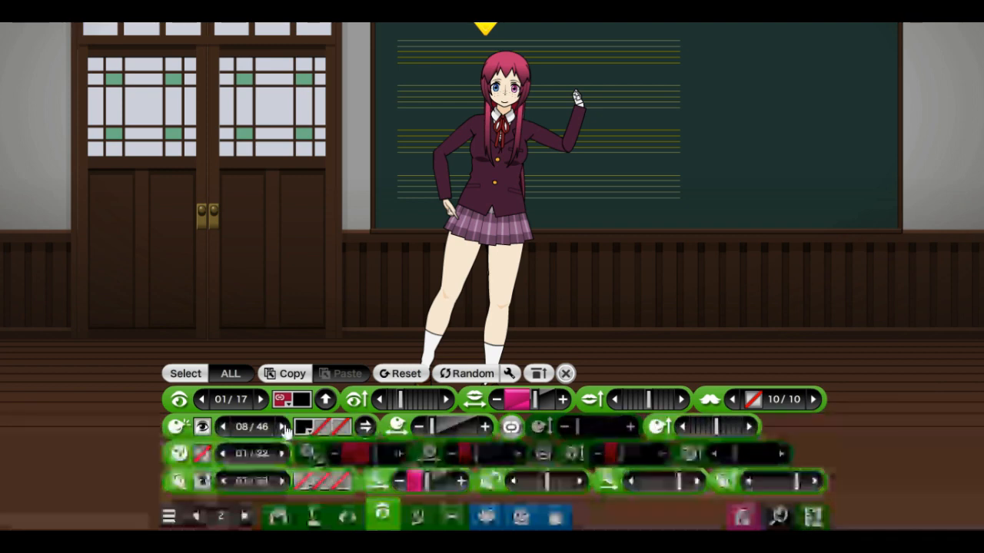
pyautogui.click(226, 428)
pyautogui.click(226, 428)
pyautogui.click(226, 428)
pyautogui.click(226, 428)
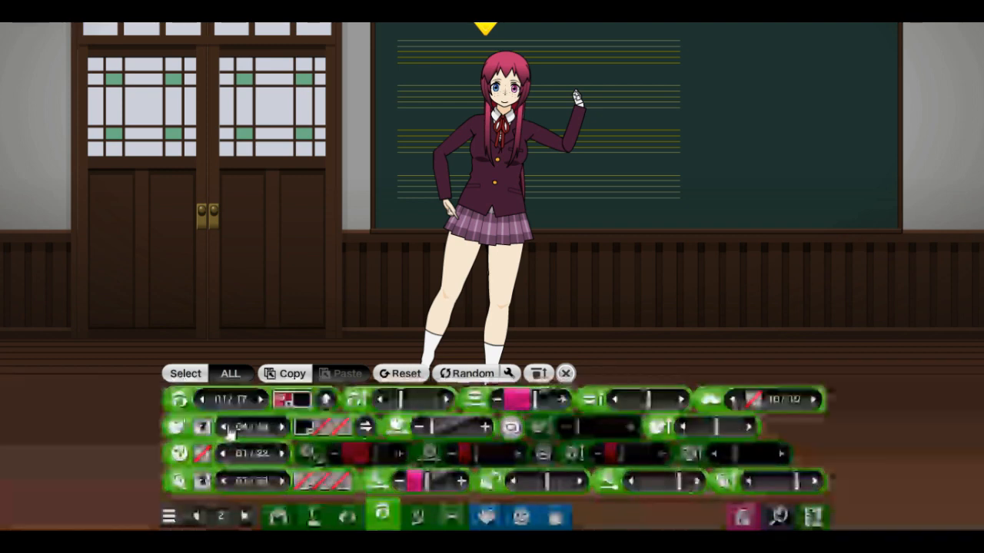
# Test the nose width, unlink the nose height and test it back to 0, and adjust the nose's vertical position
pyautogui.moveTo(438, 427); pyautogui.dragTo(370, 442)
pyautogui.click(511, 432)
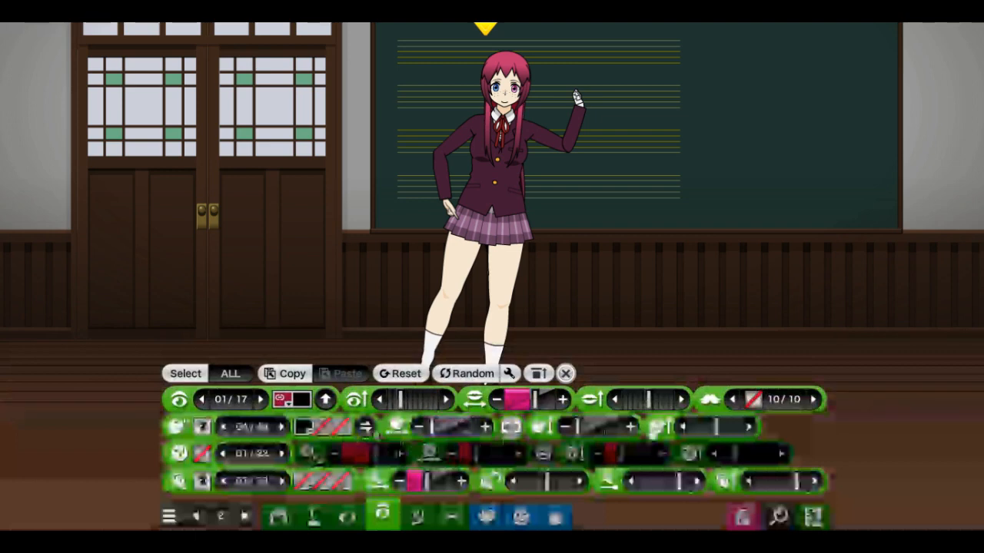
pyautogui.moveTo(621, 433); pyautogui.dragTo(565, 433)
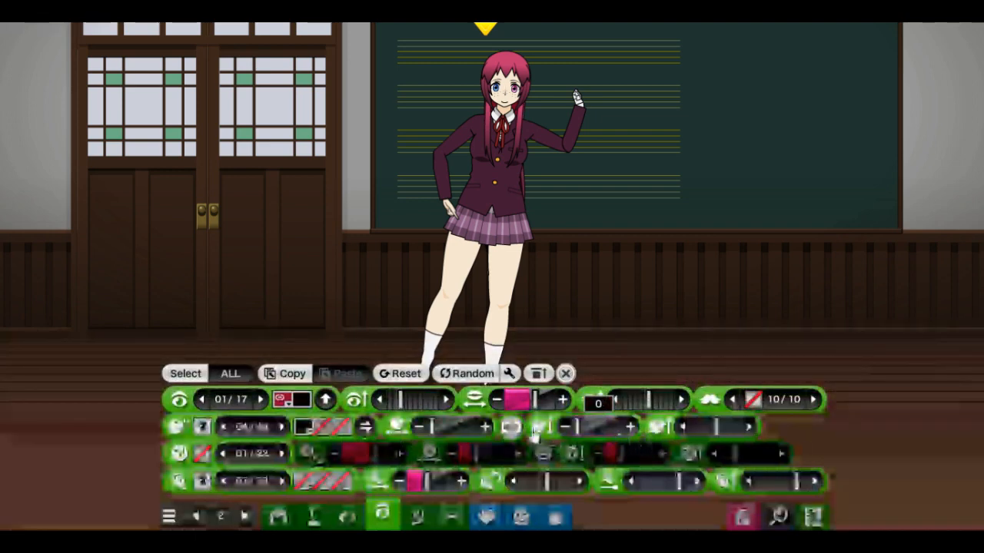
pyautogui.moveTo(719, 431)
pyautogui.mouseDown()
pyautogui.moveTo(694, 432)
pyautogui.moveTo(719, 433)
pyautogui.mouseUp()
# Turn on the face shading, increase its opacity and choose style 12 of 22
pyautogui.click(203, 456)
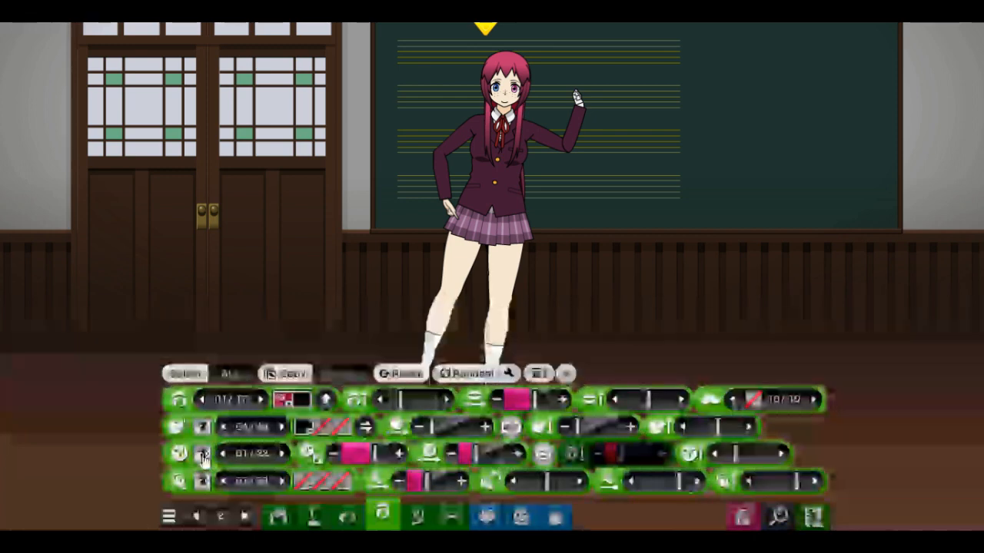
pyautogui.moveTo(377, 452); pyautogui.dragTo(301, 447)
pyautogui.click(375, 452)
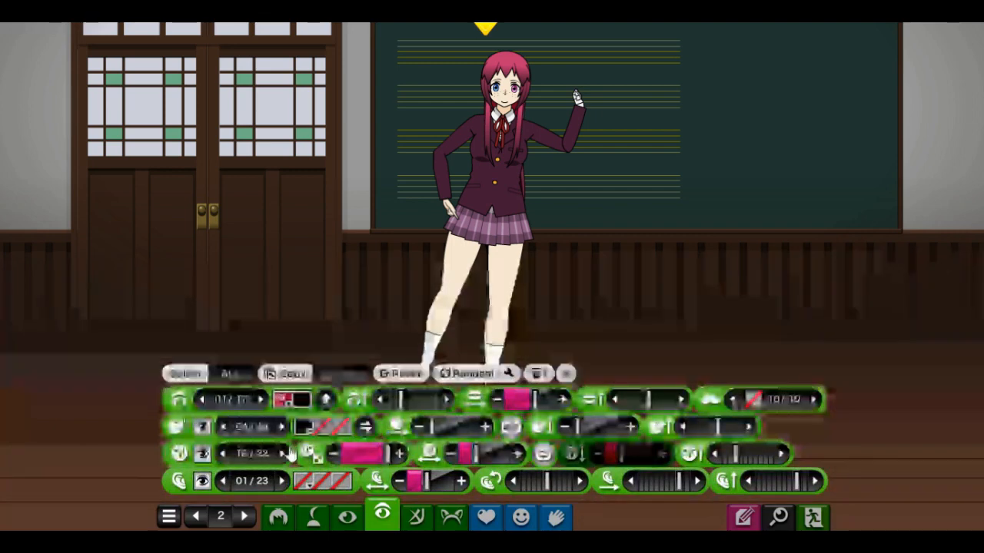
# Unlink the face shading's width and height, set the width to 0, increase the height and lower its vertical position
pyautogui.click(544, 458)
pyautogui.moveTo(485, 458); pyautogui.dragTo(454, 459)
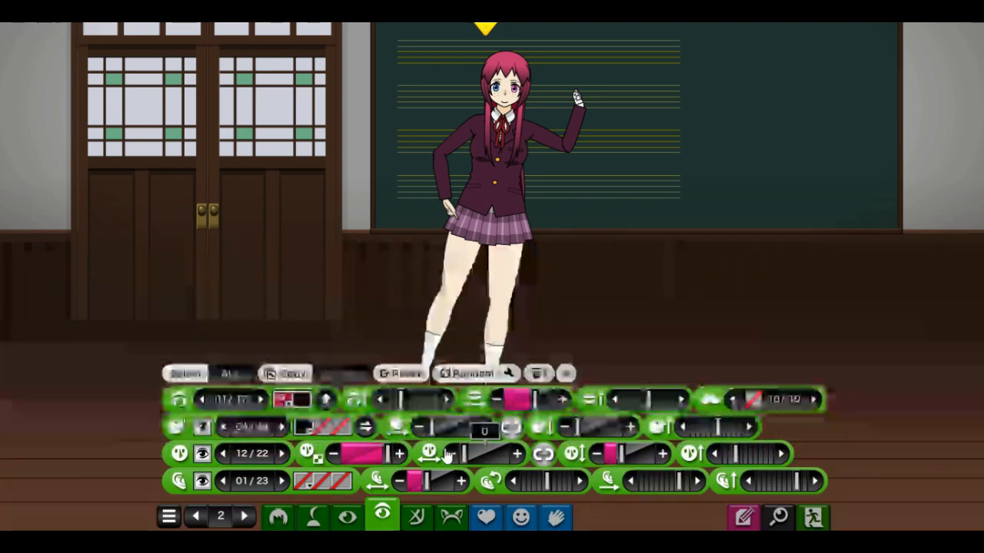
pyautogui.moveTo(632, 460); pyautogui.dragTo(674, 461)
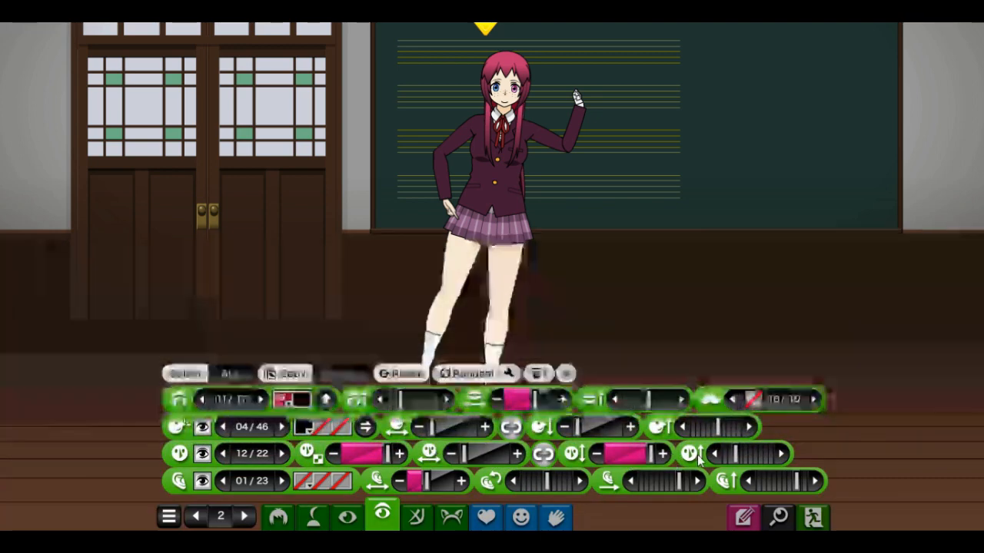
pyautogui.moveTo(740, 454)
pyautogui.mouseDown()
pyautogui.moveTo(769, 451)
pyautogui.moveTo(728, 458)
pyautogui.mouseUp()
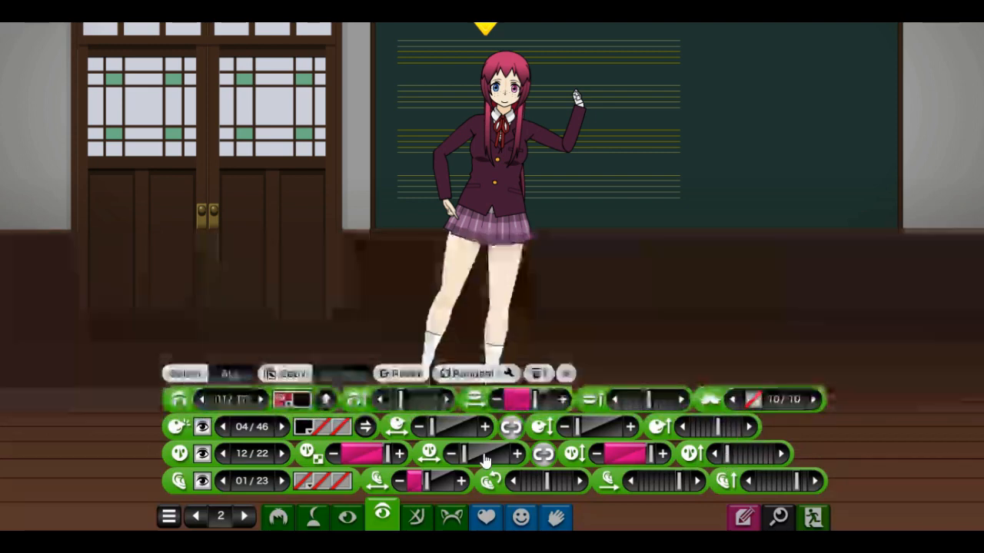
# Test the ears' visibility toggle and enlarge the camera zoom on the character's upper body
pyautogui.click(201, 481)
pyautogui.click(204, 482)
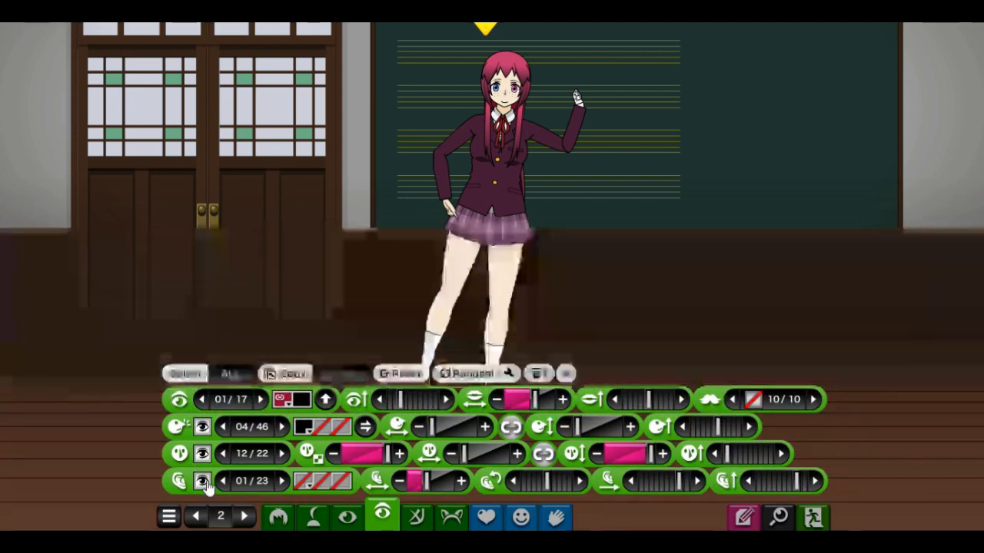
pyautogui.click(417, 517)
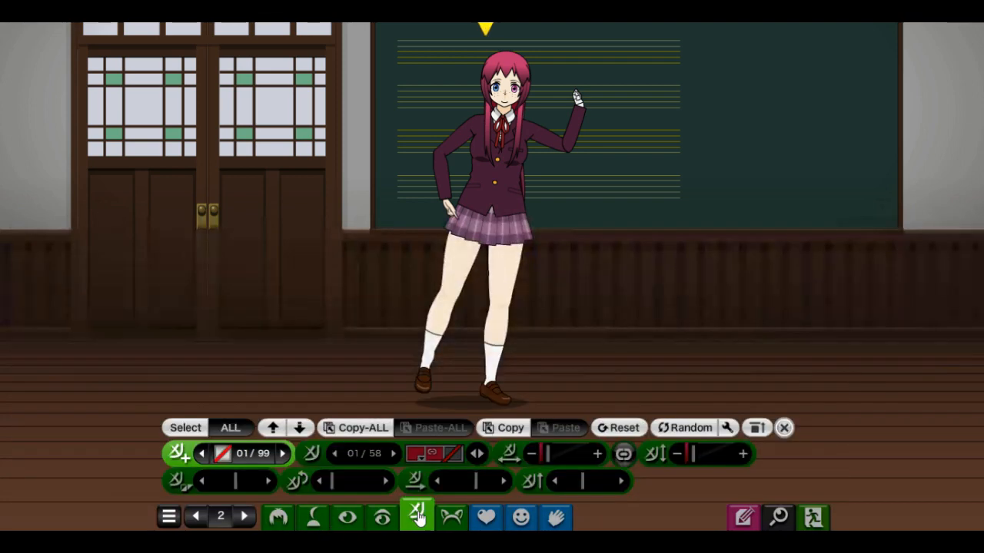
pyautogui.click(779, 515)
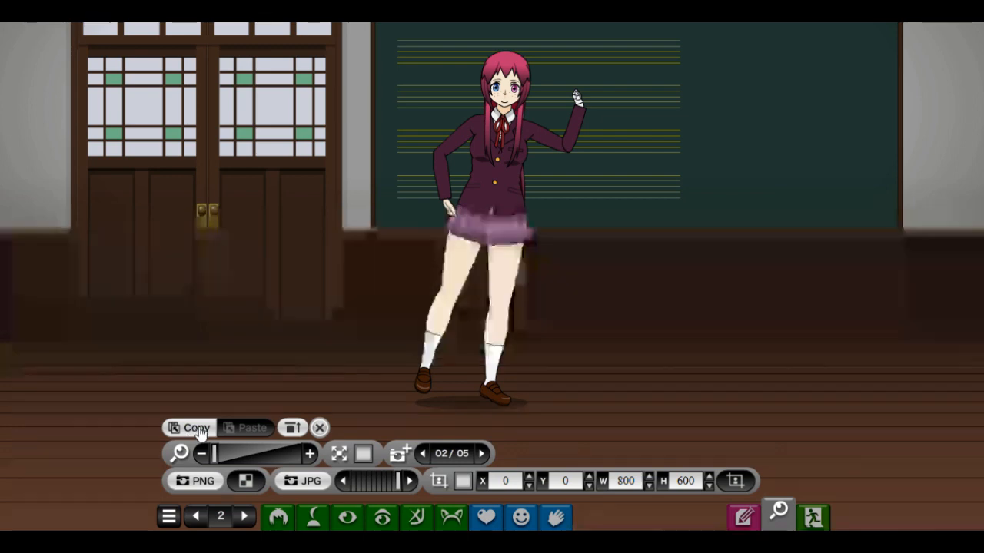
pyautogui.click(242, 479)
pyautogui.click(240, 457)
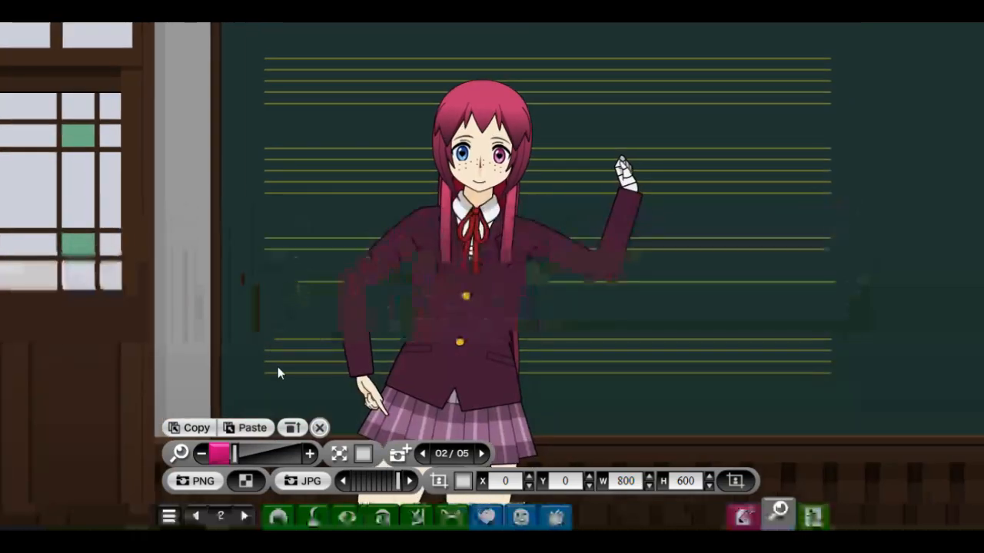
# Turn on face mark 01 of 99, raise its vertical position and choose style 03 of 58
pyautogui.click(415, 516)
pyautogui.click(222, 454)
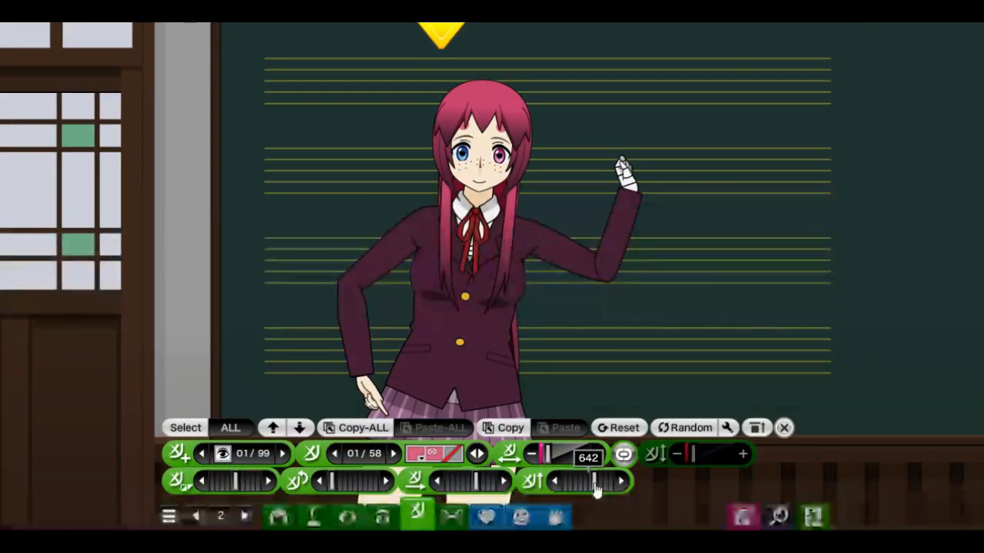
pyautogui.moveTo(596, 489)
pyautogui.mouseDown()
pyautogui.moveTo(589, 492)
pyautogui.moveTo(593, 482)
pyautogui.mouseUp()
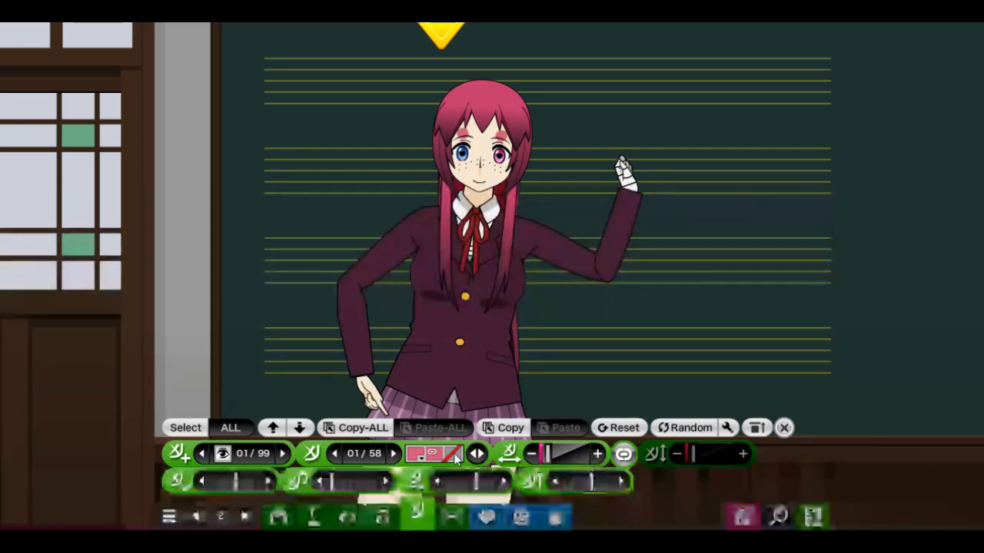
pyautogui.click(394, 454)
pyautogui.click(395, 455)
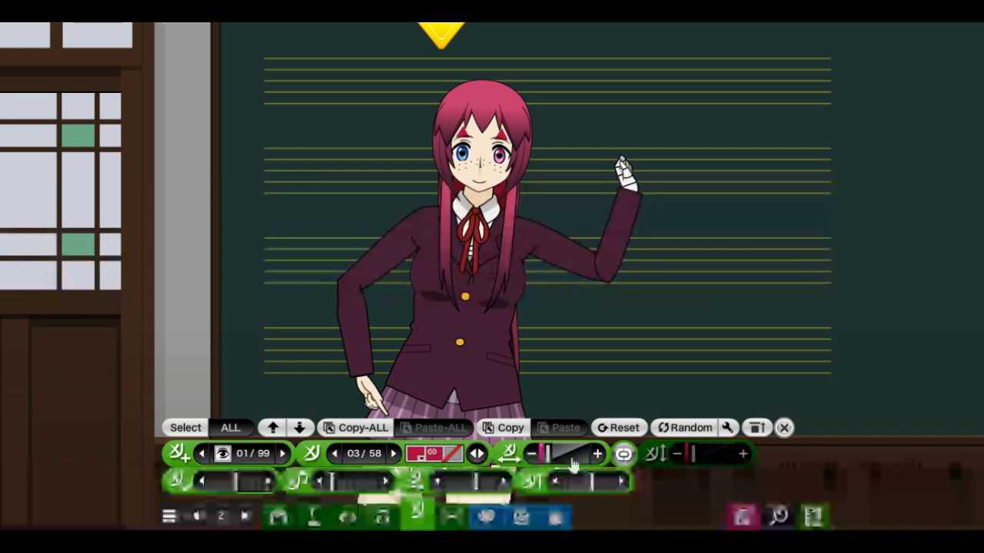
# Unlink the first face mark's width and height, reduce the width, colour it black and lower it slightly
pyautogui.click(624, 455)
pyautogui.moveTo(541, 455)
pyautogui.mouseDown()
pyautogui.moveTo(525, 455)
pyautogui.moveTo(592, 458)
pyautogui.moveTo(532, 455)
pyautogui.mouseUp()
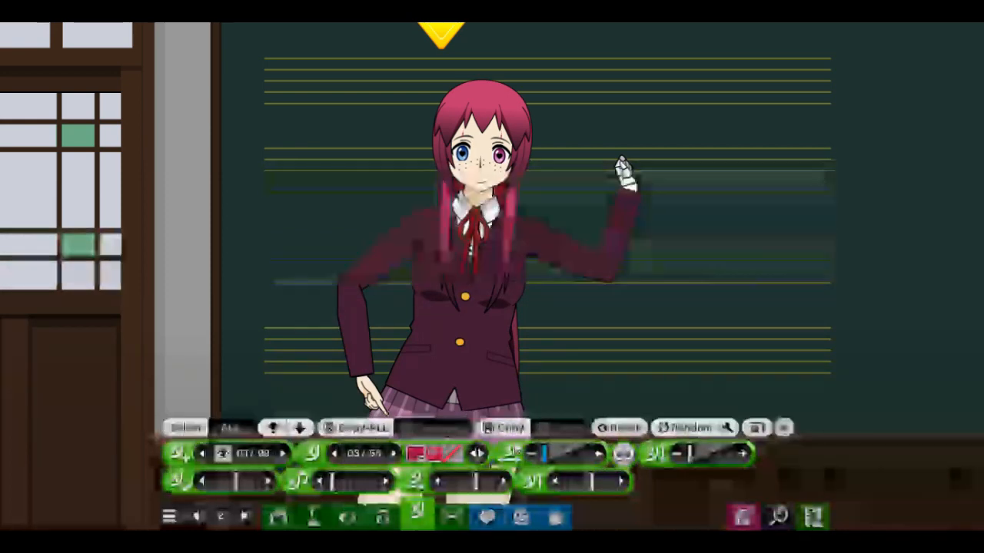
pyautogui.click(415, 455)
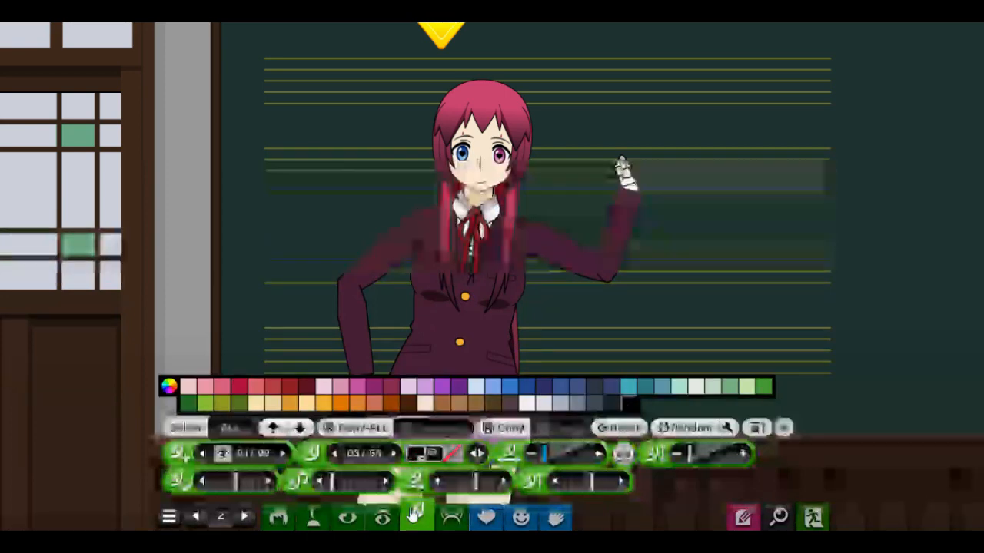
pyautogui.click(348, 517)
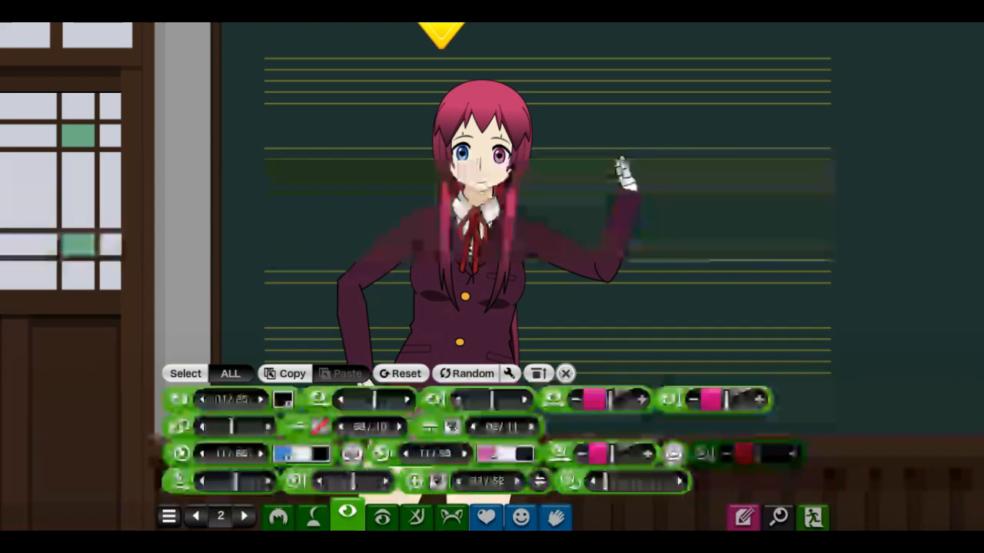
pyautogui.click(416, 516)
pyautogui.click(559, 484)
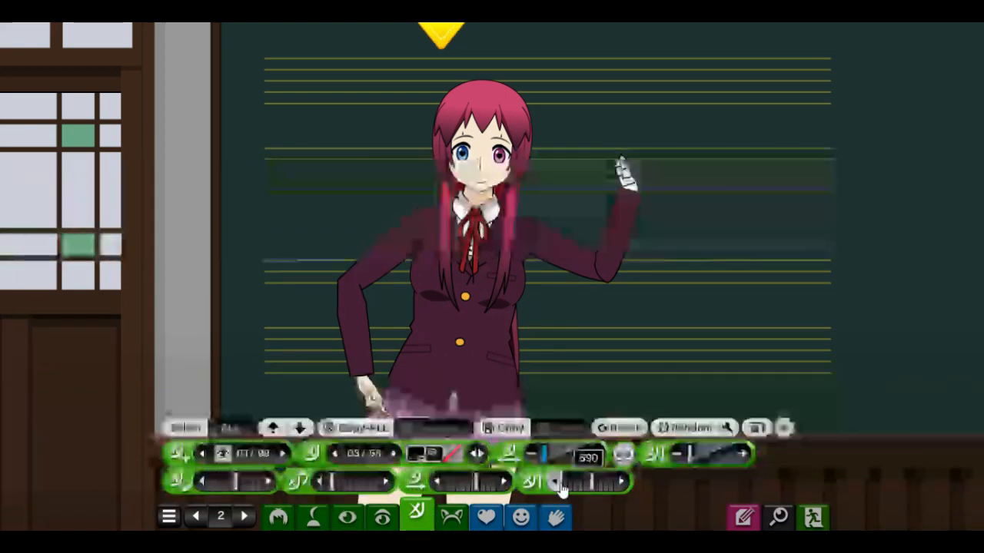
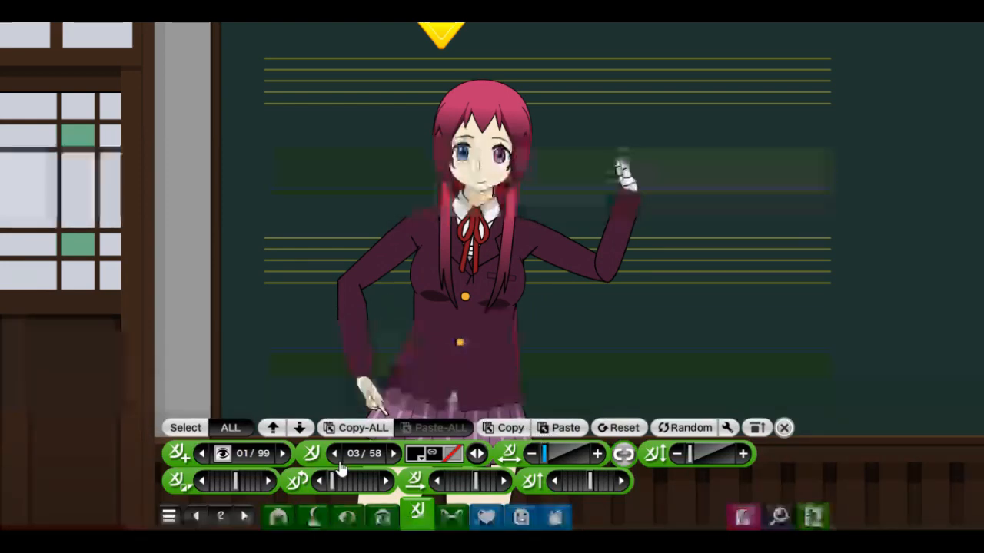
# Paste the copied mark into face mark slot 02 of 99 and nudge it sideways and slightly down
pyautogui.click(286, 454)
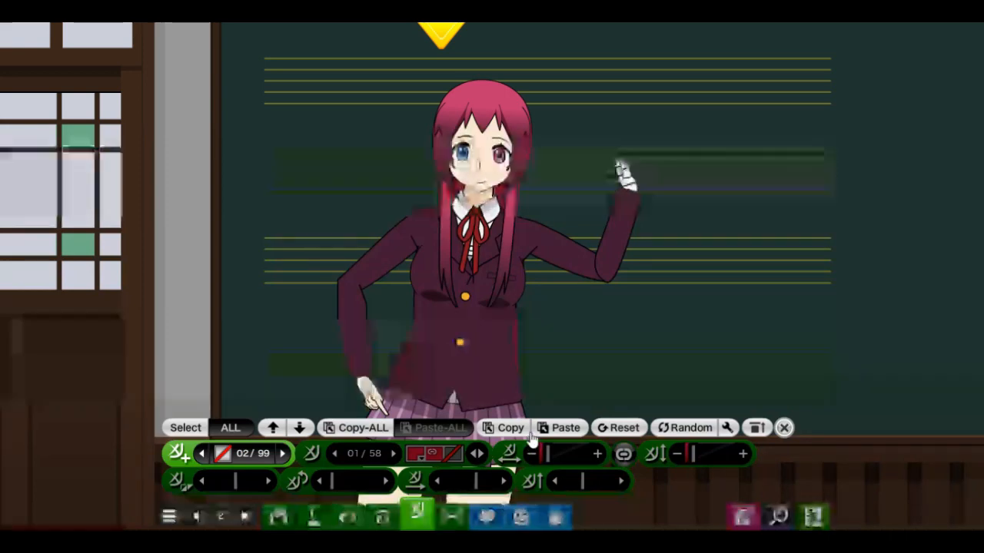
pyautogui.click(566, 428)
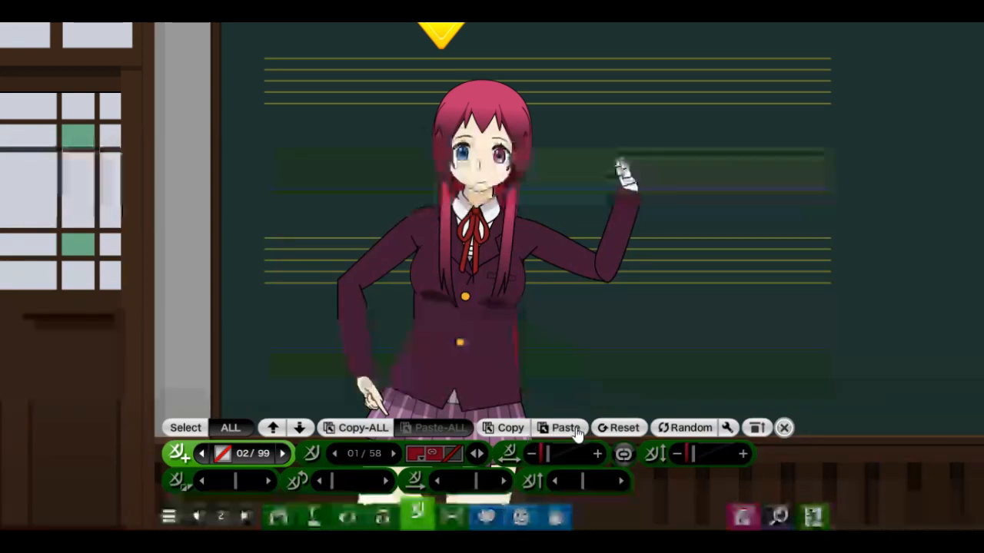
pyautogui.click(504, 481)
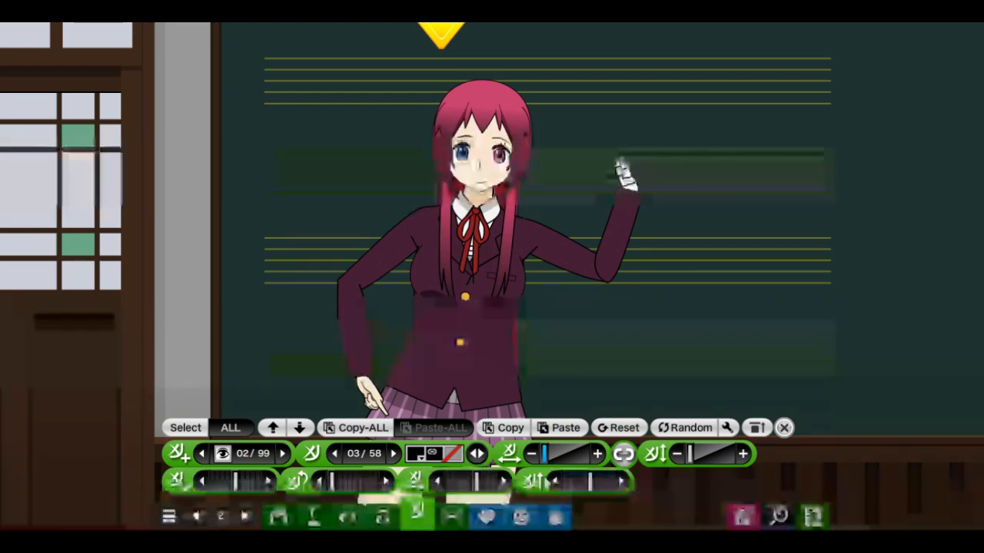
pyautogui.click(553, 481)
pyautogui.click(553, 482)
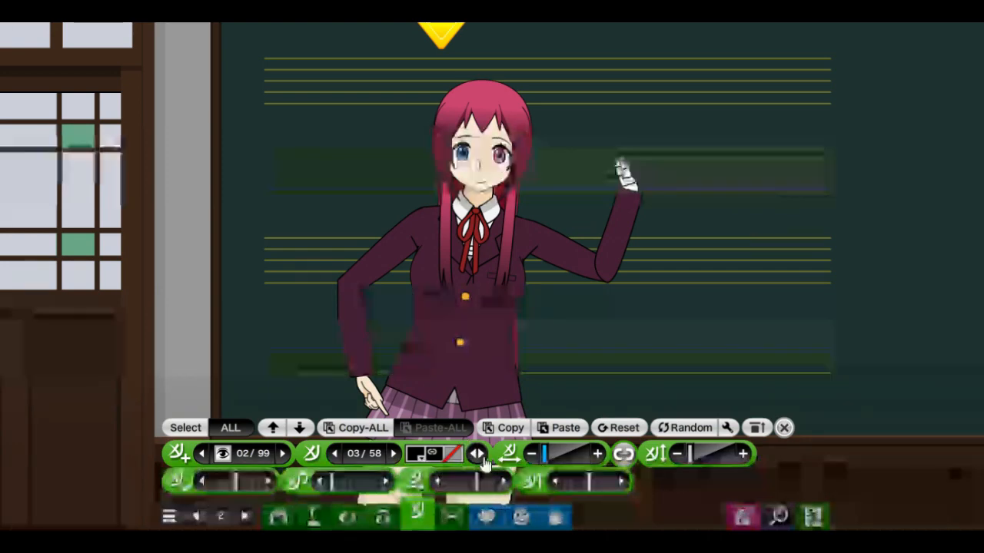
pyautogui.click(480, 454)
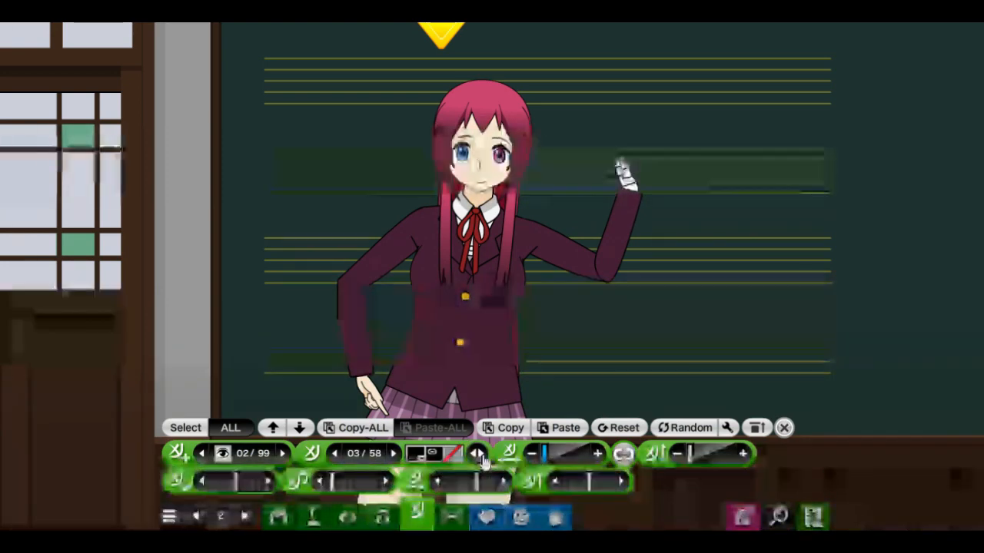
# Turn on face mark 03 of 99 on one side only, choose stitched scar style 28 of 58 and rotate it slightly
pyautogui.click(283, 455)
pyautogui.click(230, 454)
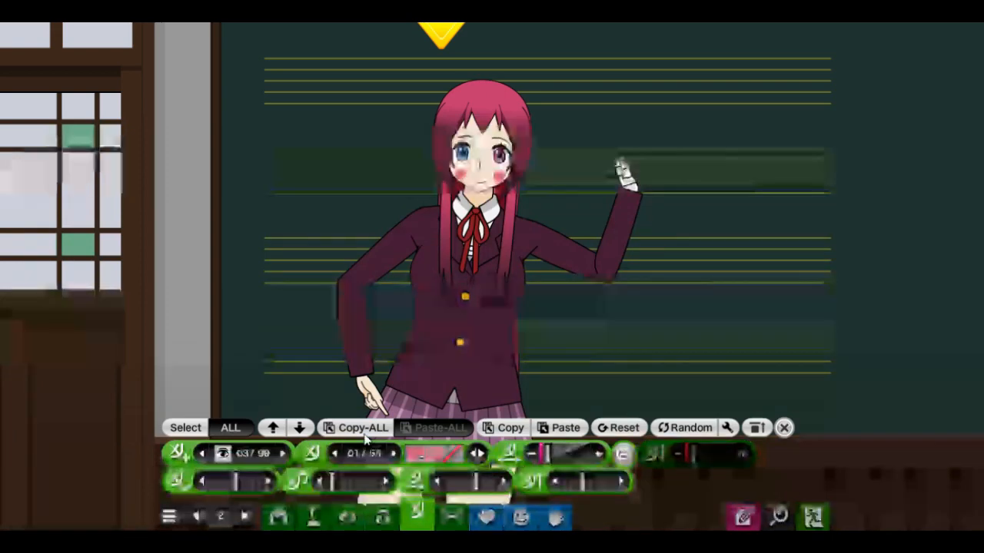
pyautogui.click(393, 454)
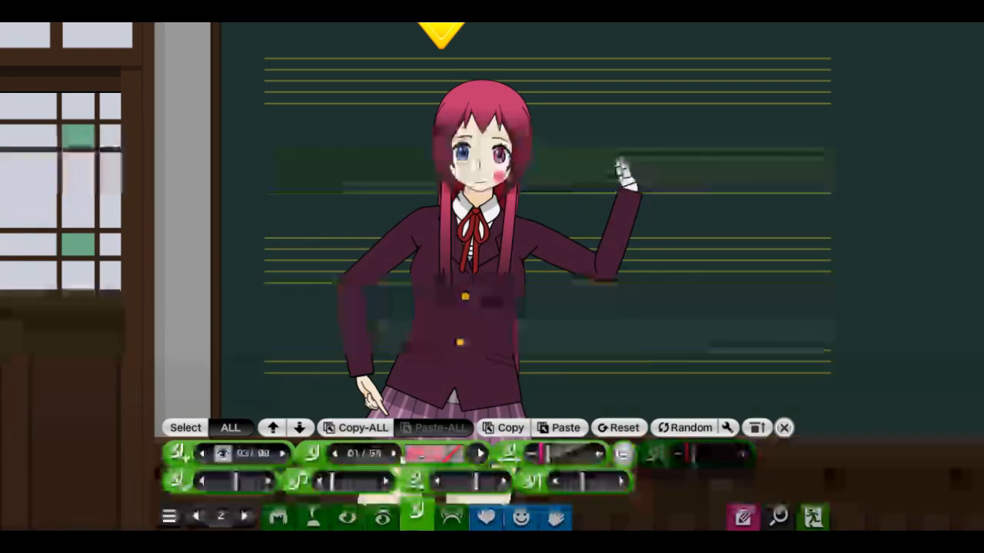
pyautogui.click(392, 454)
pyautogui.click(393, 453)
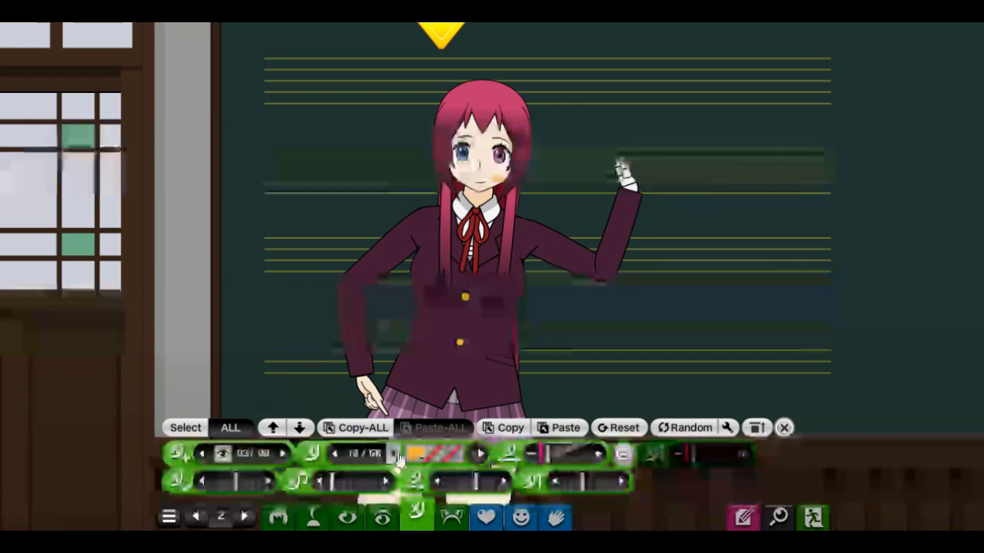
pyautogui.click(393, 454)
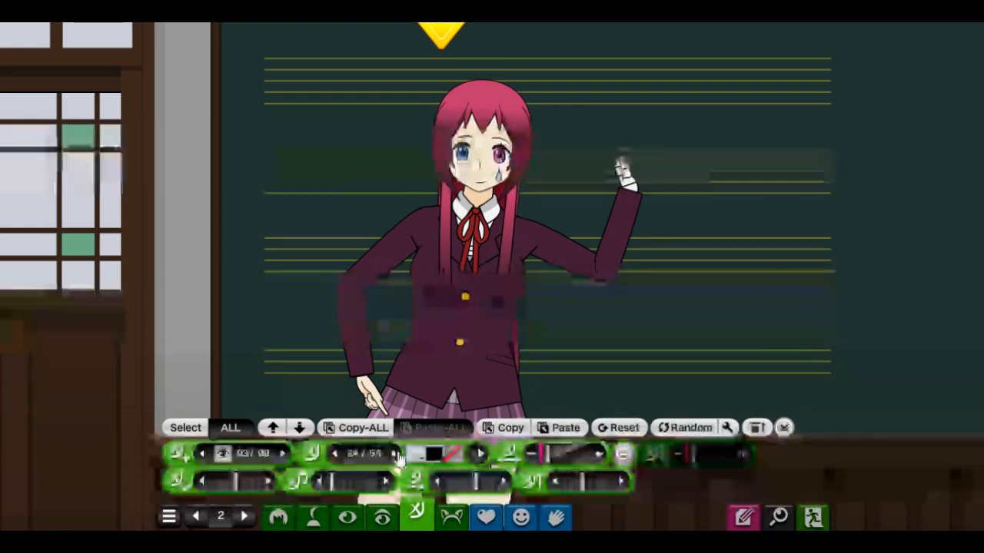
pyautogui.click(393, 453)
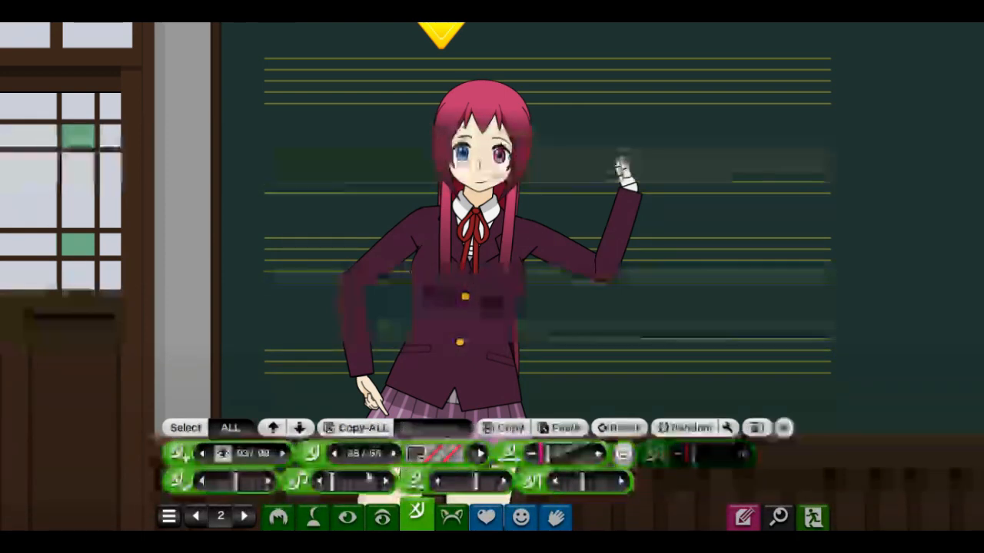
pyautogui.moveTo(334, 484); pyautogui.dragTo(341, 492)
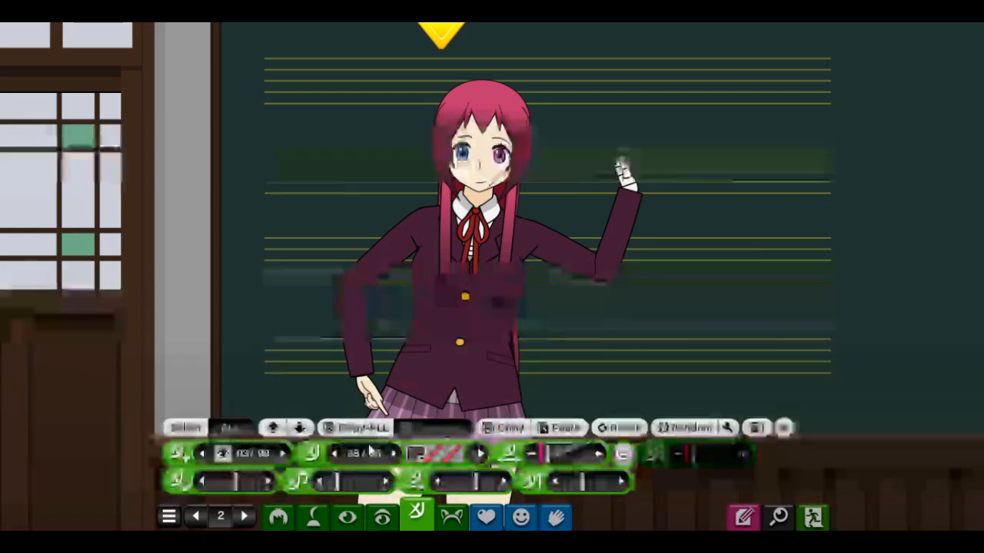
# Paste the scar into face mark slot 04, switch its side, choose style 25 of 58, reset the rotation and raise it
pyautogui.click(282, 455)
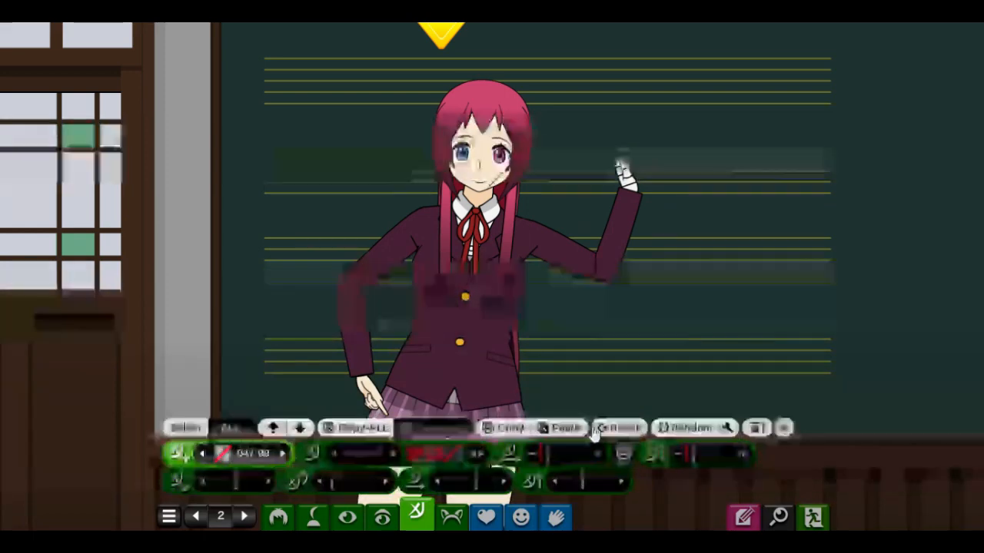
pyautogui.click(561, 428)
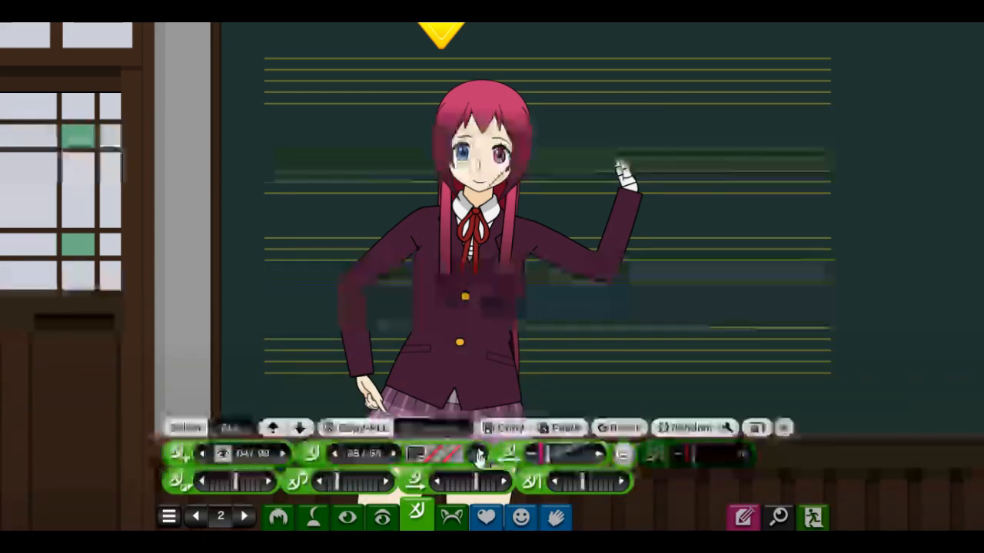
pyautogui.click(478, 455)
pyautogui.click(335, 454)
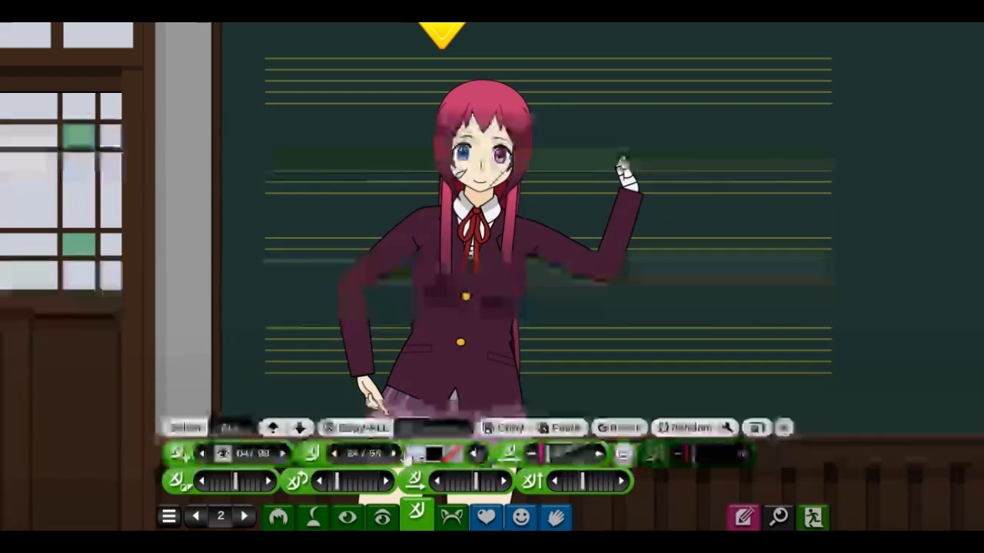
pyautogui.moveTo(335, 481); pyautogui.dragTo(323, 483)
pyautogui.moveTo(602, 478)
pyautogui.mouseDown()
pyautogui.moveTo(586, 485)
pyautogui.moveTo(596, 482)
pyautogui.mouseUp()
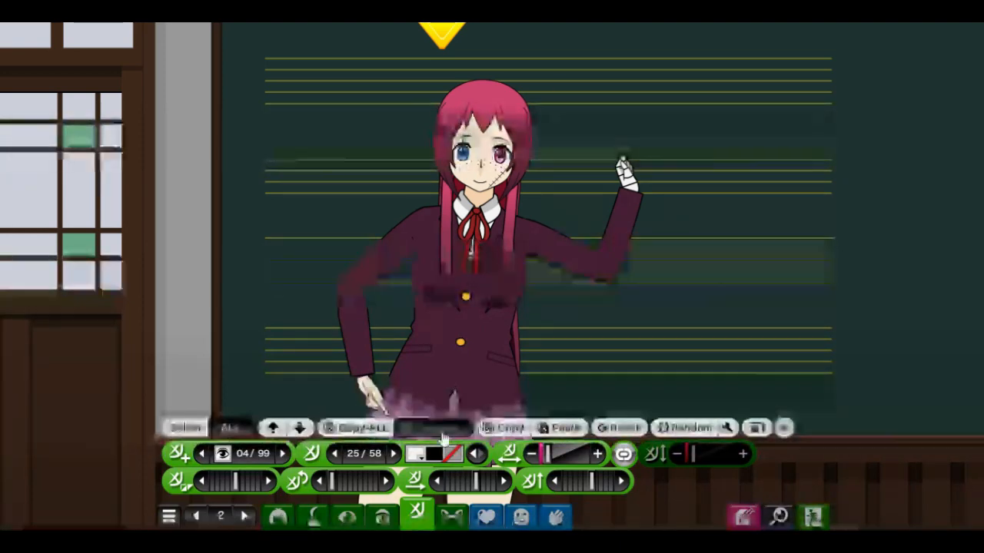
# Paste the mark into face mark slot 05 of 99 and link its second colour to the white main colour
pyautogui.click(285, 454)
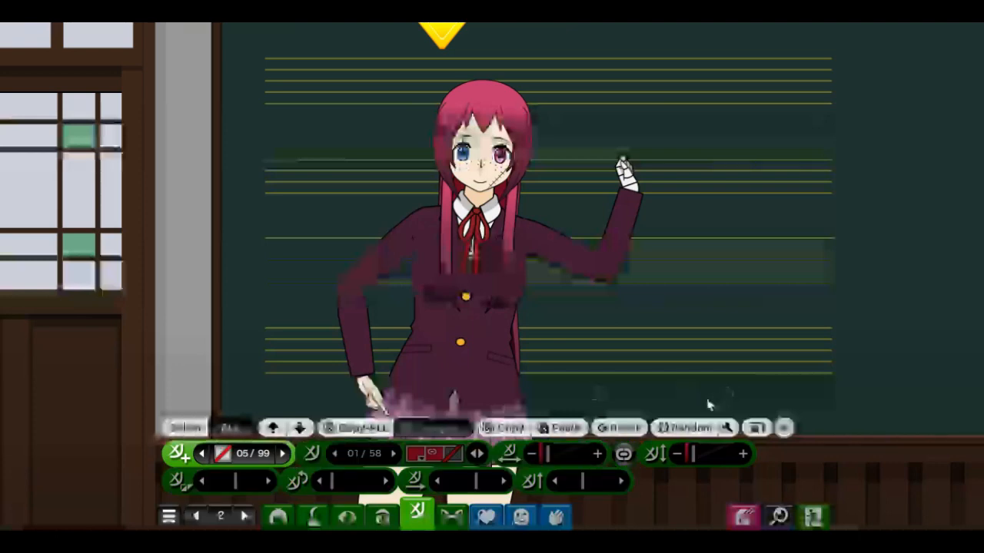
pyautogui.click(565, 427)
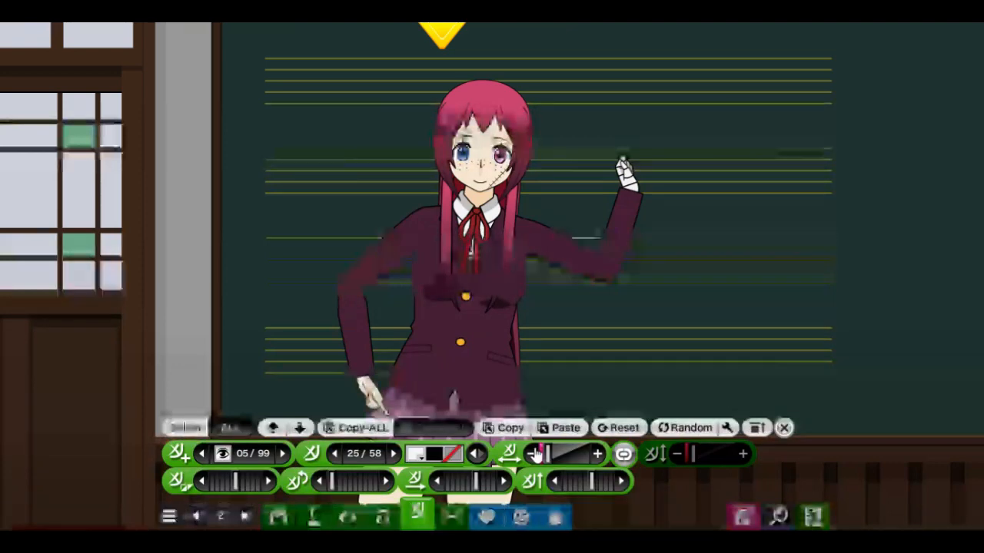
pyautogui.click(432, 457)
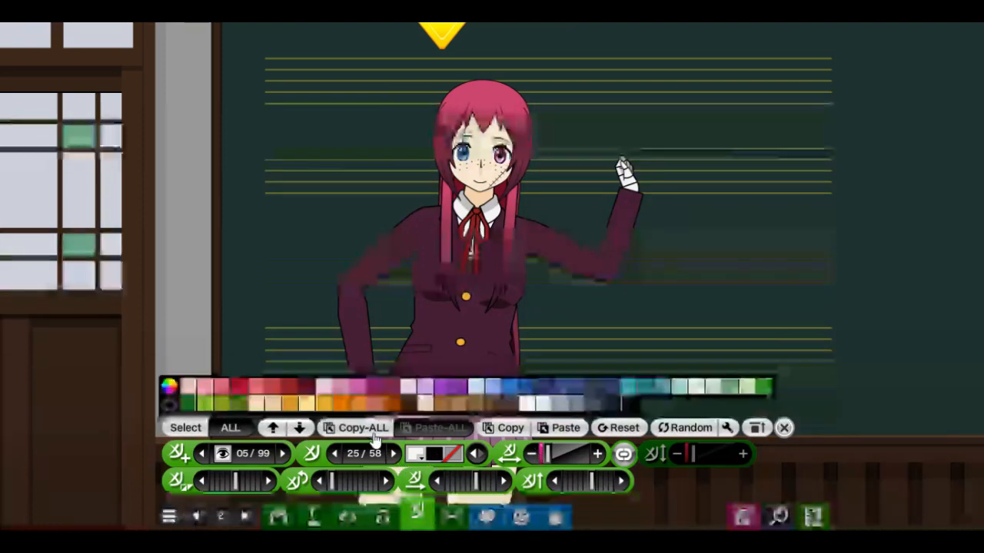
pyautogui.click(169, 408)
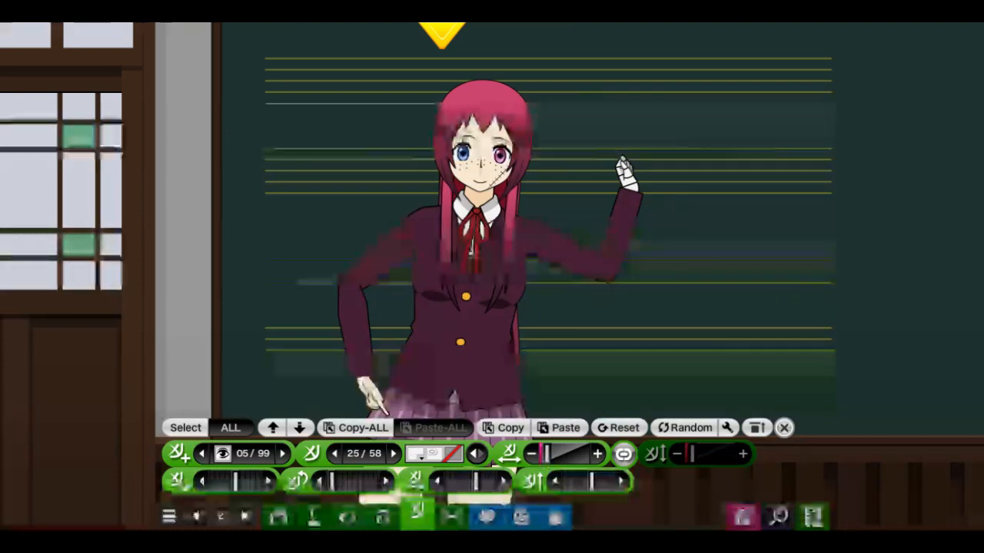
# Turn on face mark slot 06 of 99 and choose the shaded mark style 32 of 58
pyautogui.click(289, 455)
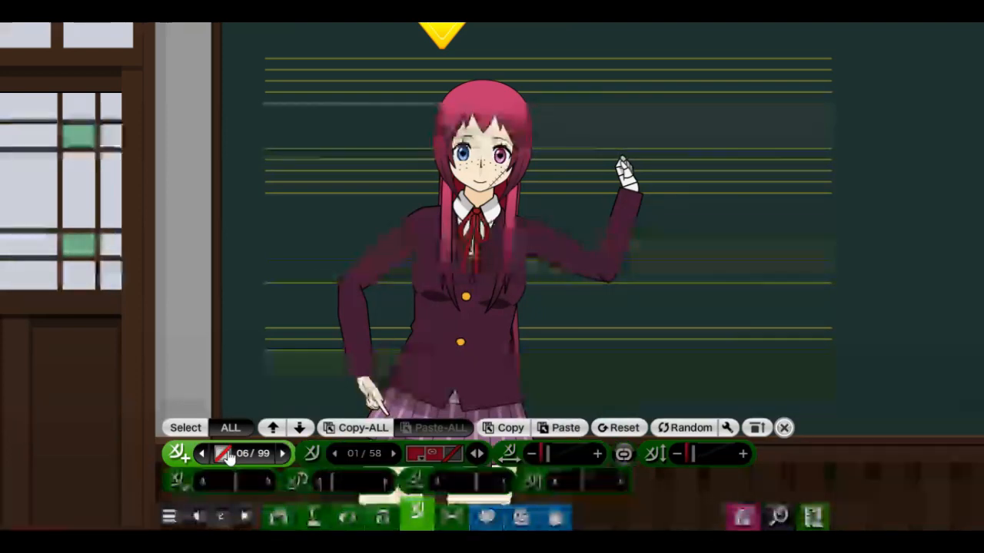
pyautogui.click(397, 456)
pyautogui.click(396, 456)
pyautogui.click(396, 456)
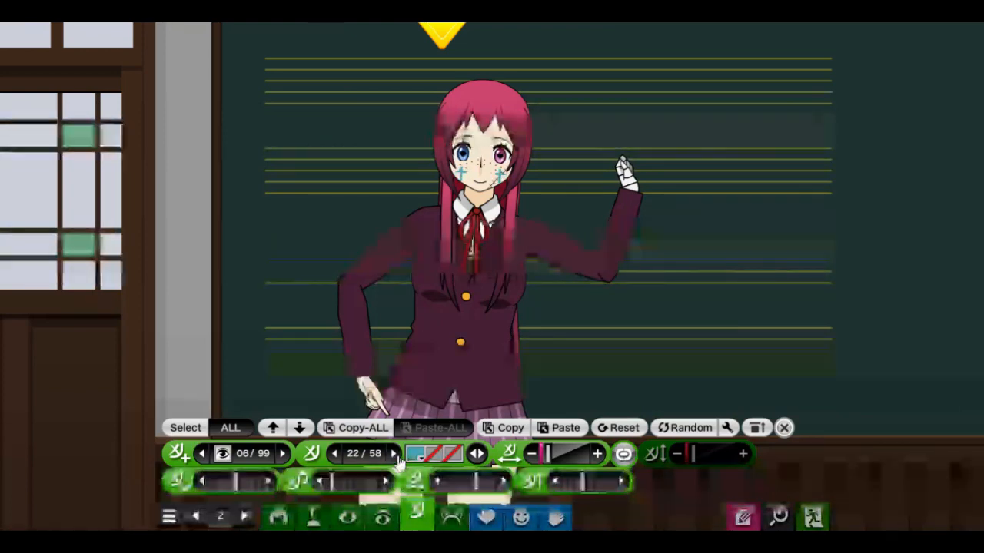
pyautogui.click(395, 455)
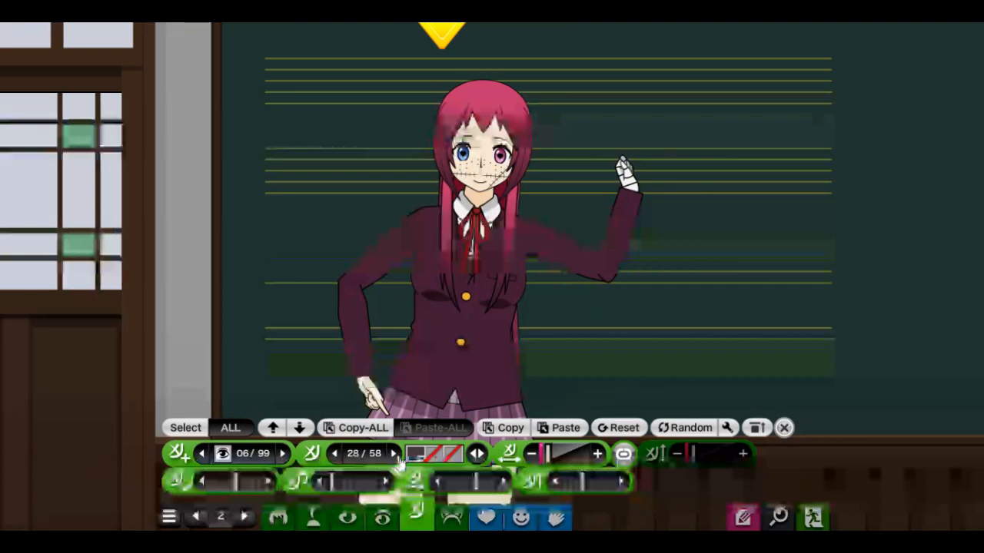
pyautogui.click(394, 454)
pyautogui.click(395, 455)
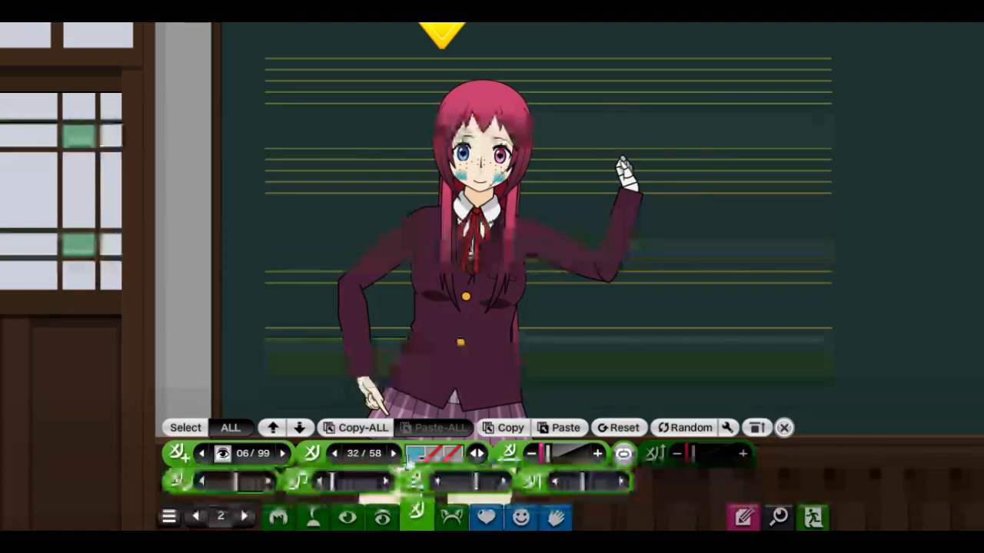
# Unlink the mark's width and height, limit it to one side, widen it across the face and raise it to the forehead
pyautogui.click(623, 453)
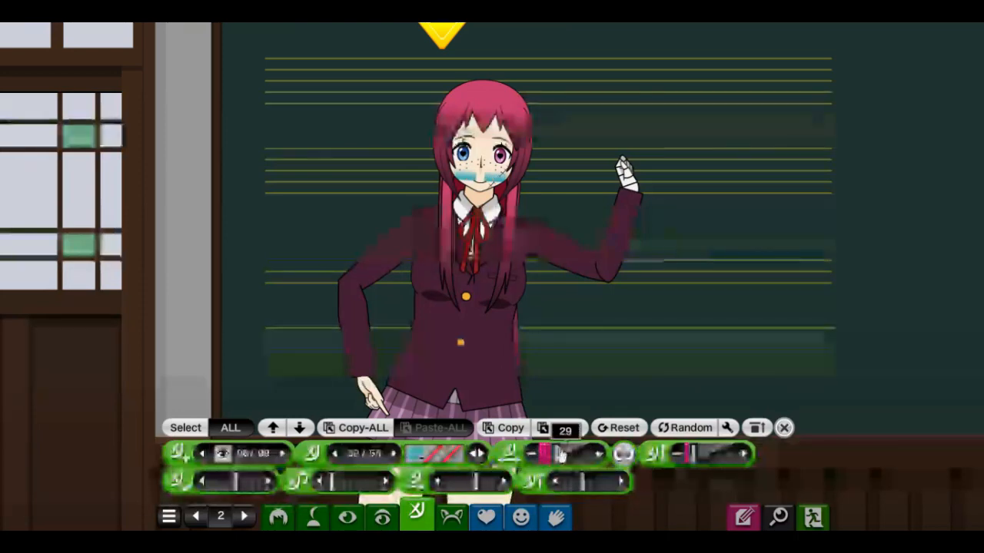
pyautogui.moveTo(561, 455); pyautogui.dragTo(573, 453)
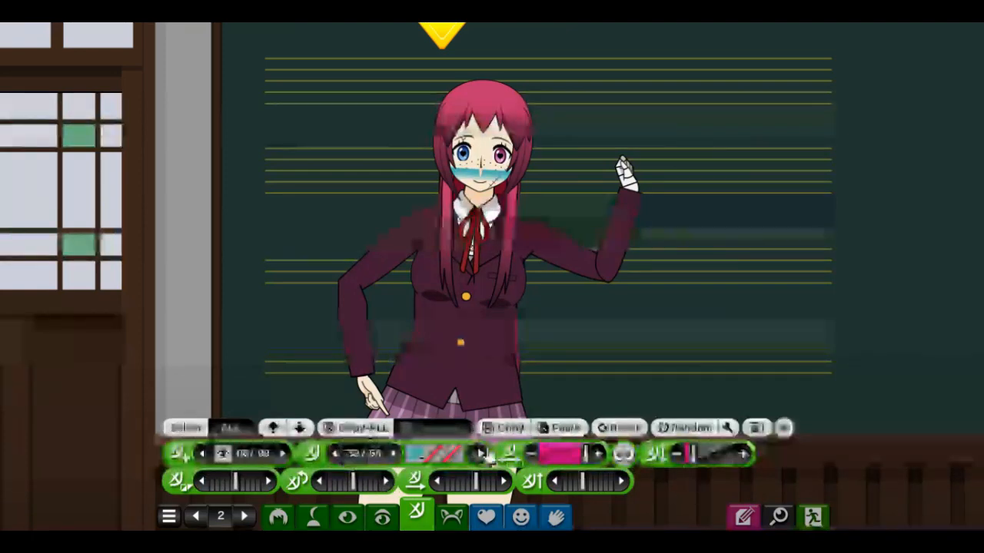
pyautogui.moveTo(596, 489); pyautogui.dragTo(601, 485)
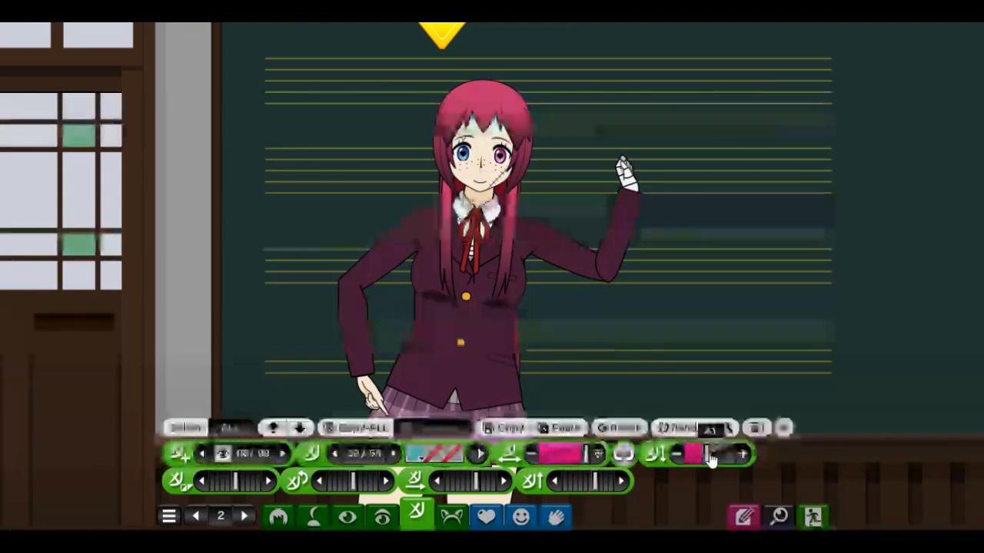
# Recolour face mark 06 to the character's skin tone by sampling the skin with the eyedropper
pyautogui.click(423, 456)
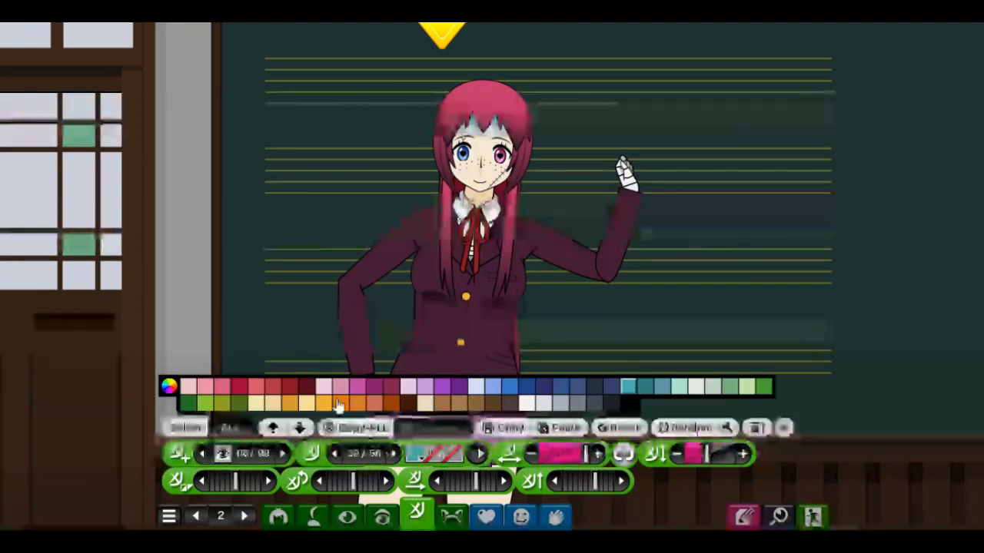
pyautogui.click(169, 385)
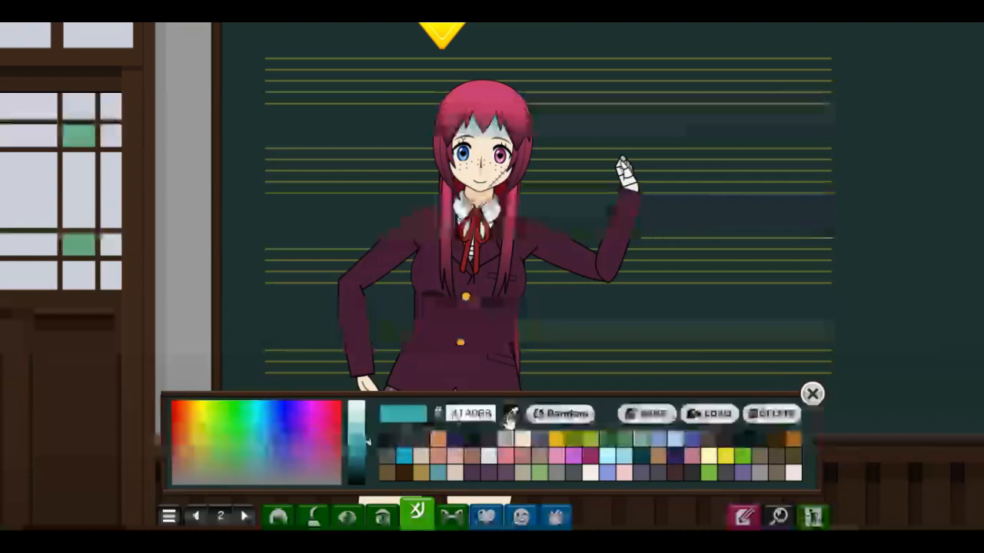
pyautogui.click(510, 416)
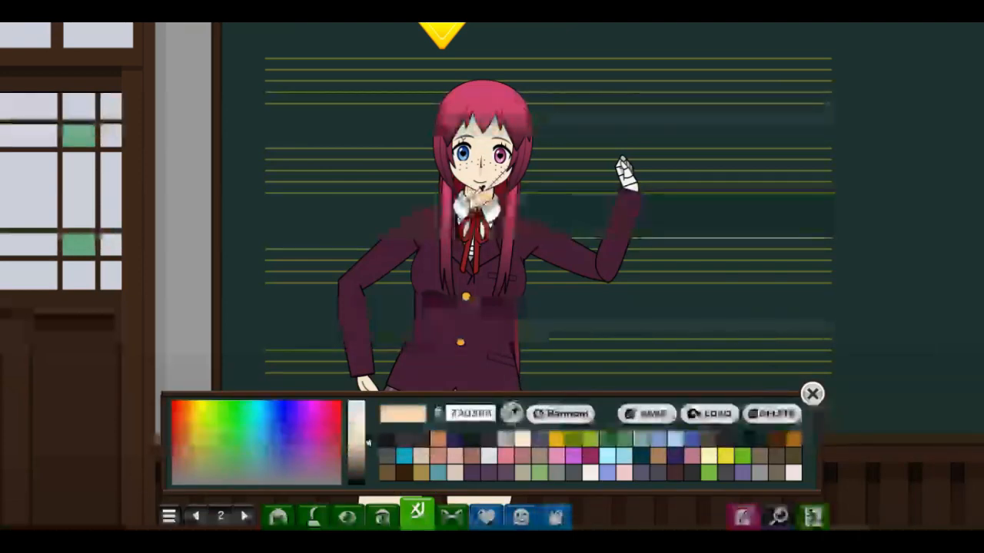
pyautogui.click(482, 192)
pyautogui.click(813, 394)
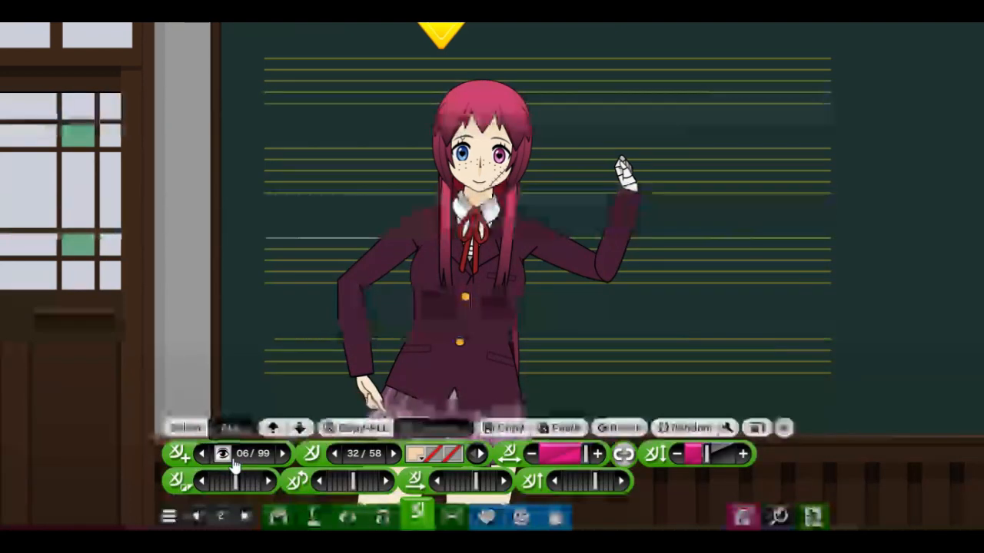
# Reframe the camera from the face close-up to a nearly full-body view and shift the character slightly lower
pyautogui.click(446, 518)
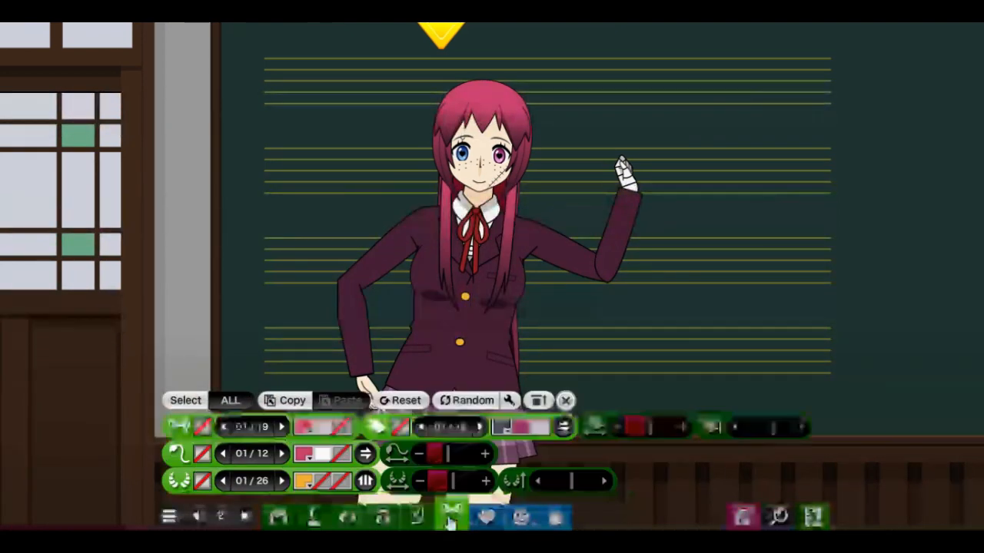
pyautogui.click(778, 515)
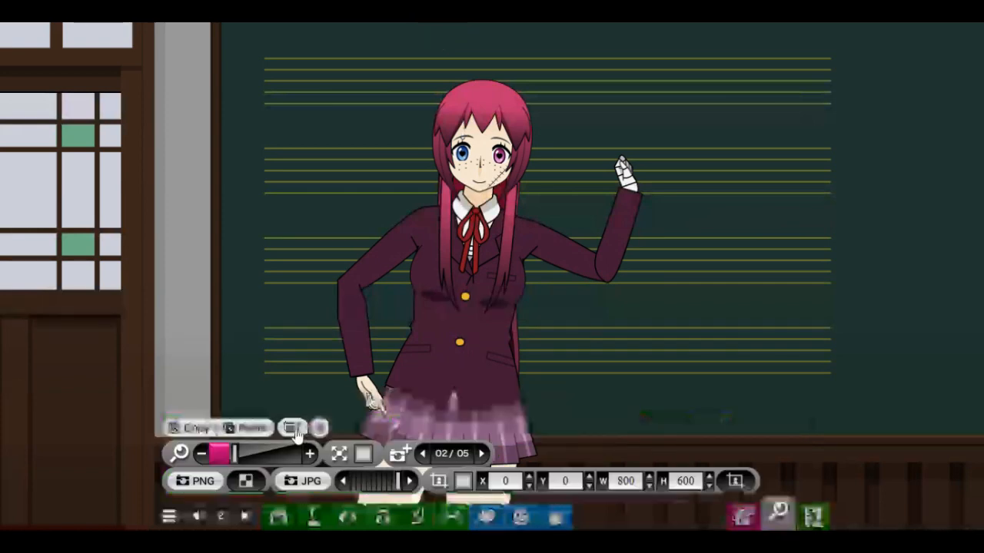
pyautogui.click(255, 432)
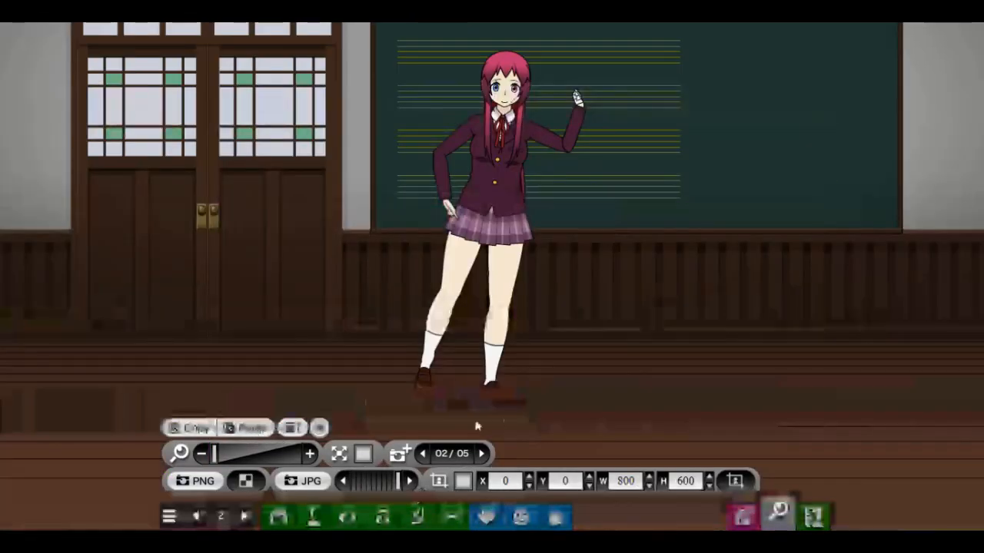
pyautogui.click(314, 459)
pyautogui.click(311, 455)
pyautogui.click(312, 455)
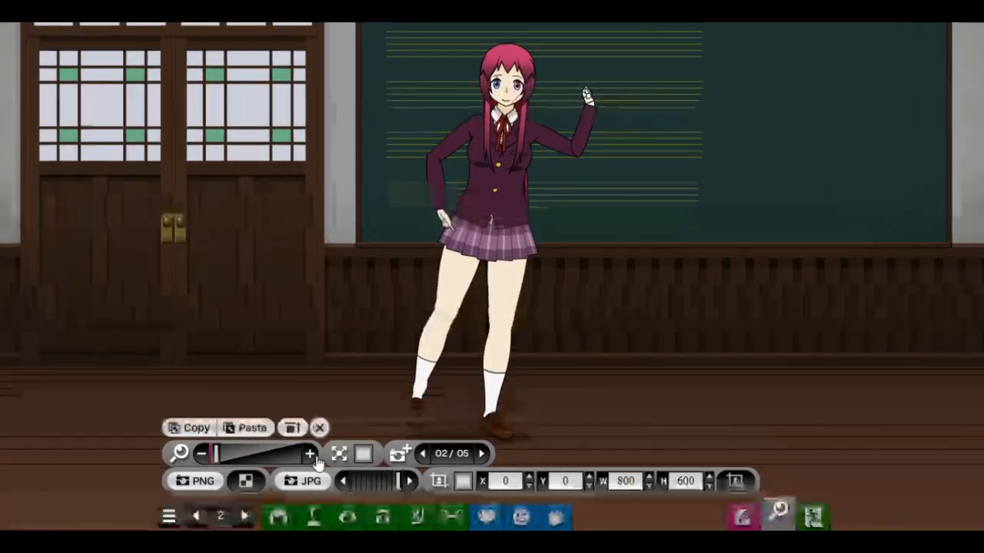
pyautogui.click(315, 458)
pyautogui.click(314, 458)
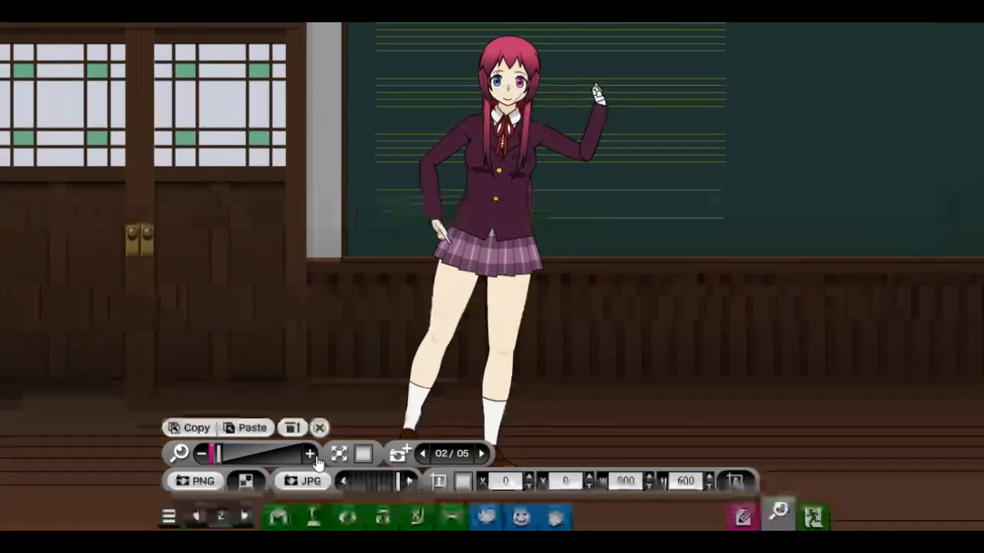
pyautogui.click(314, 457)
pyautogui.moveTo(317, 241)
pyautogui.mouseDown()
pyautogui.moveTo(317, 253)
pyautogui.moveTo(345, 229)
pyautogui.moveTo(315, 248)
pyautogui.mouseUp()
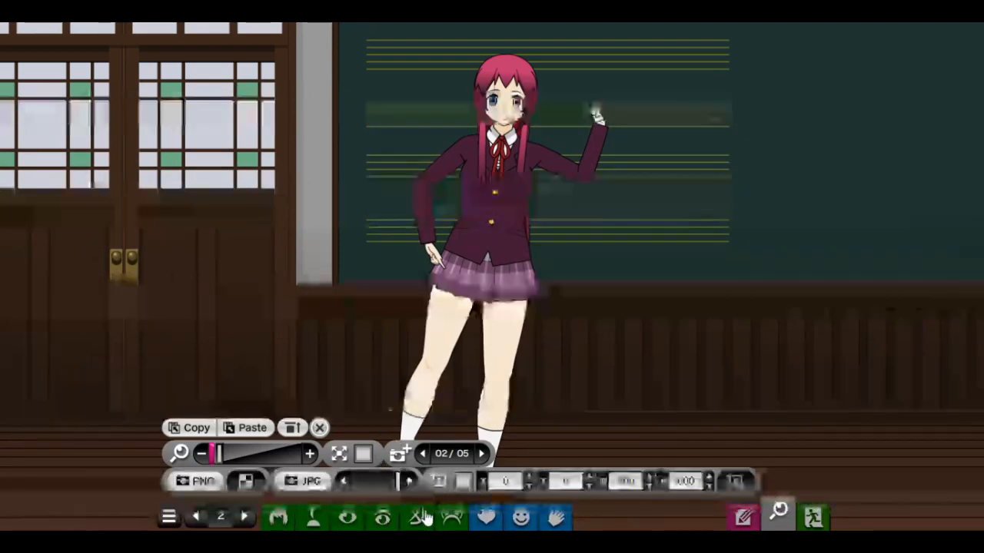
# Turn on the animal ears and cycle through all 19 ear styles
pyautogui.click(452, 517)
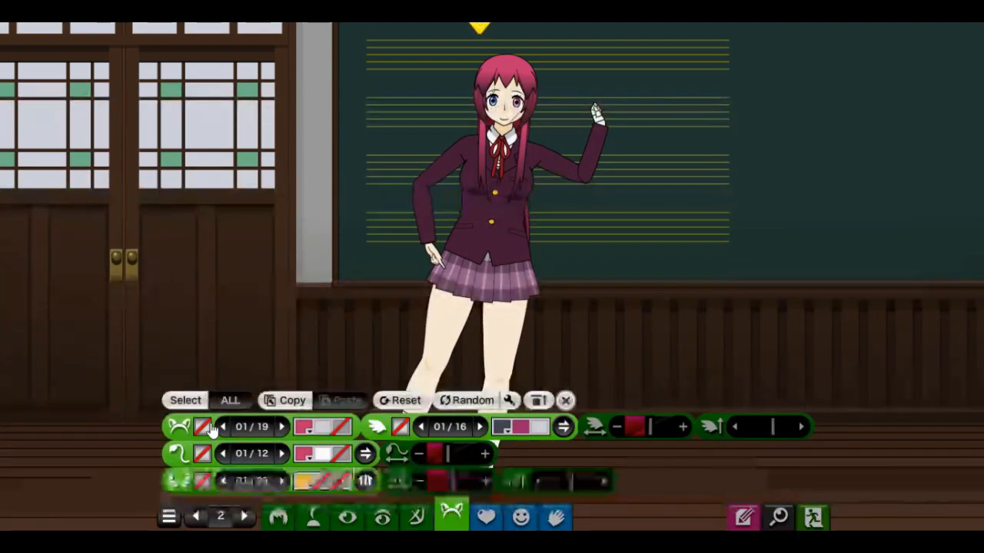
pyautogui.click(203, 428)
pyautogui.click(283, 428)
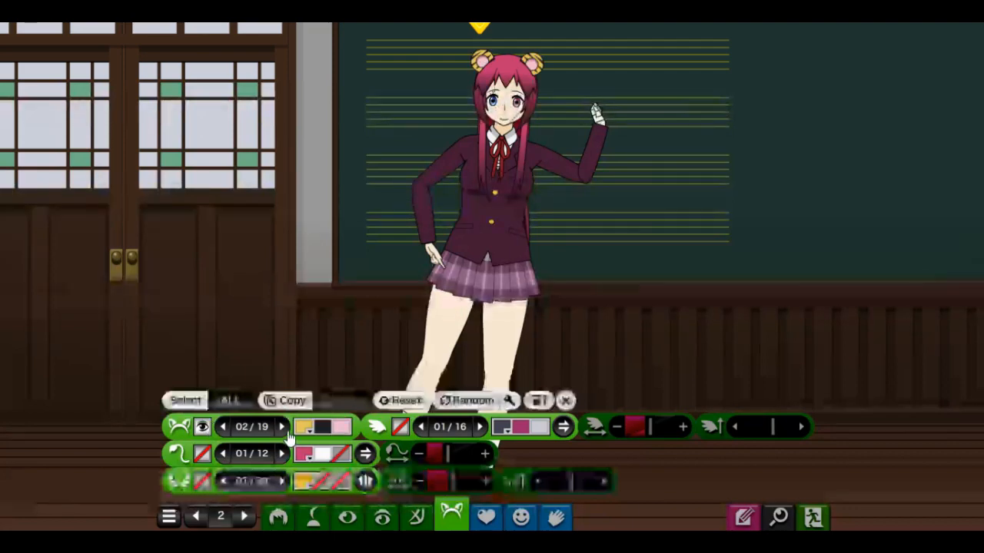
pyautogui.click(284, 429)
pyautogui.click(285, 429)
pyautogui.click(284, 429)
pyautogui.click(284, 429)
pyautogui.click(284, 429)
pyautogui.click(284, 429)
pyautogui.click(284, 429)
pyautogui.click(285, 429)
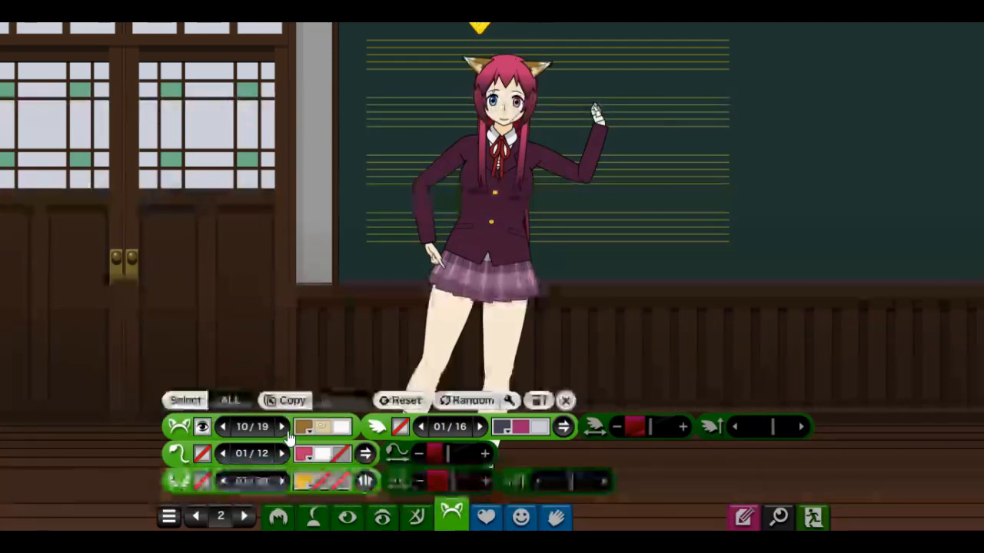
pyautogui.click(284, 429)
pyautogui.click(285, 429)
pyautogui.click(285, 429)
pyautogui.click(284, 428)
pyautogui.click(285, 429)
pyautogui.click(285, 429)
pyautogui.click(284, 429)
pyautogui.click(284, 429)
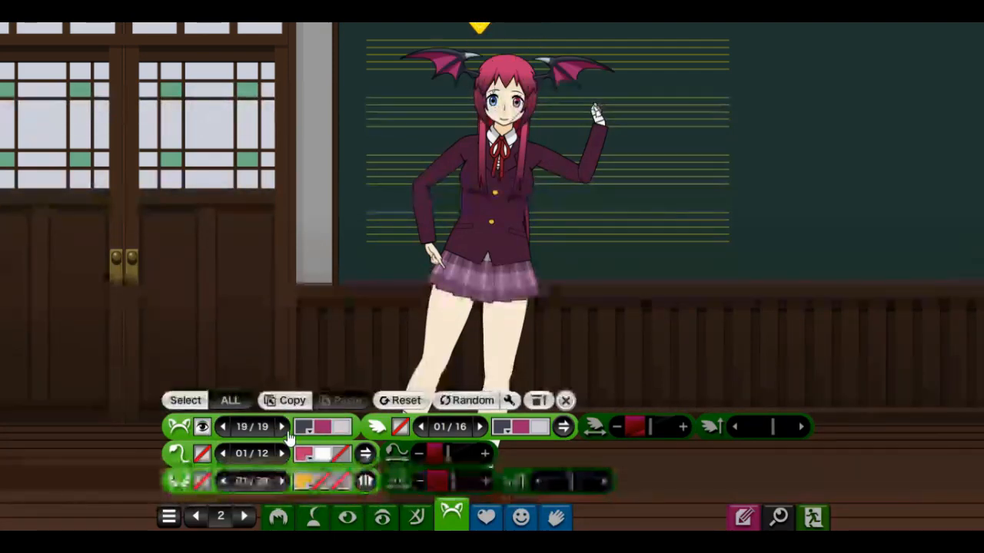
pyautogui.click(284, 429)
pyautogui.click(285, 429)
pyautogui.click(284, 429)
pyautogui.click(284, 429)
pyautogui.click(284, 429)
# Turn on the tail and set the animal ears back to cat style 01 of 19
pyautogui.click(203, 454)
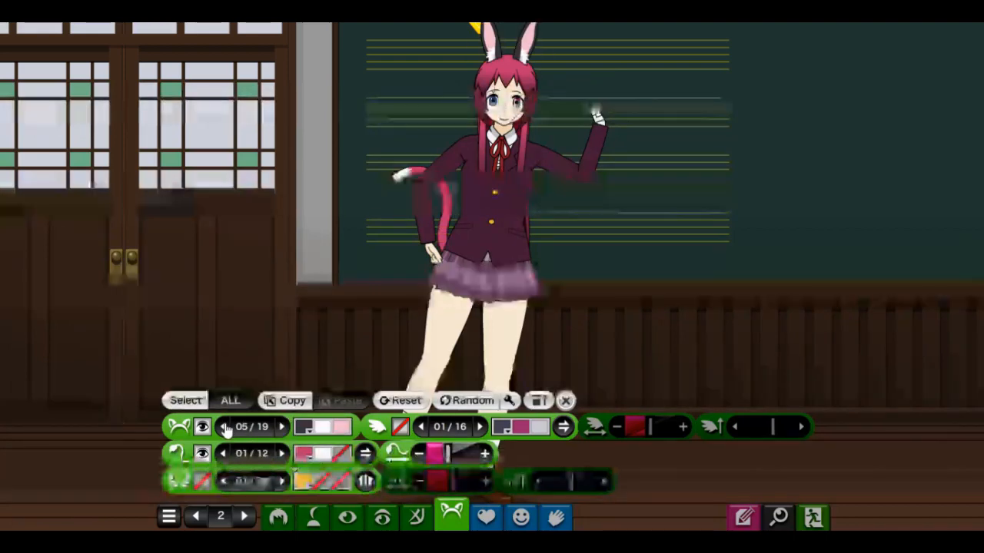
pyautogui.click(223, 426)
pyautogui.click(223, 426)
pyautogui.click(223, 427)
pyautogui.click(223, 427)
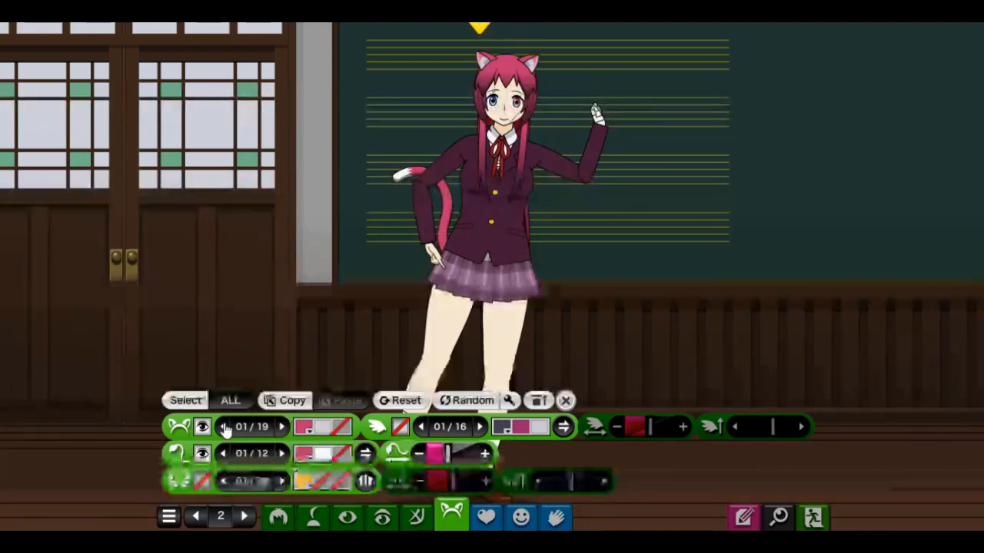
# Turn on the wings, choose white feathered style 04 of 16 and swing one wing upward
pyautogui.click(401, 427)
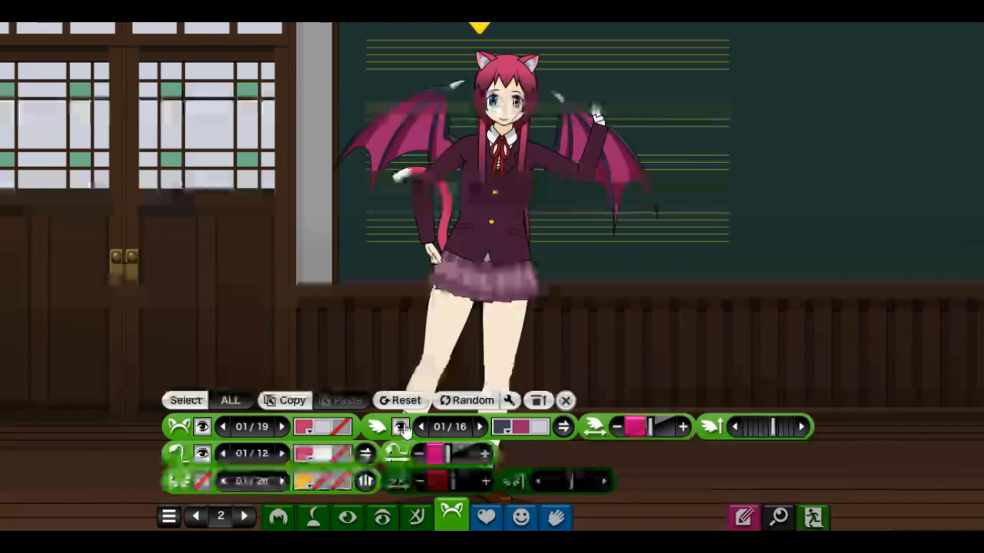
pyautogui.click(479, 427)
pyautogui.click(480, 426)
pyautogui.click(480, 426)
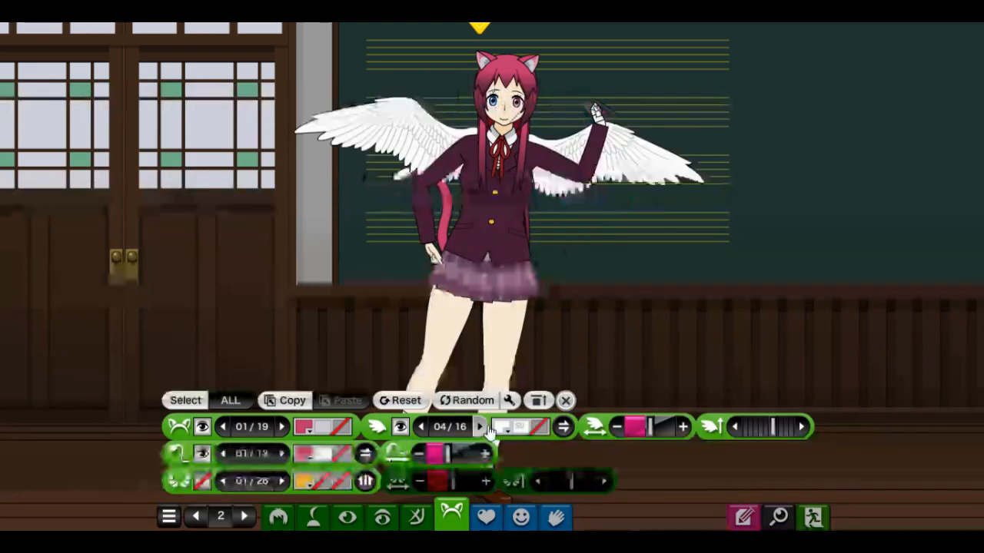
pyautogui.click(390, 115)
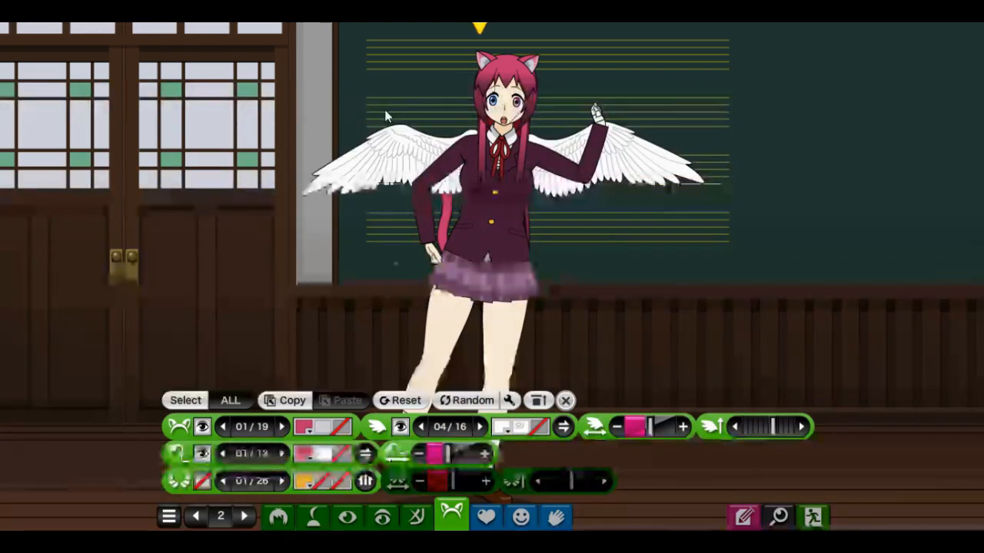
pyautogui.click(391, 171)
# Switch the character's expression control from Auto to Manual
pyautogui.click(521, 516)
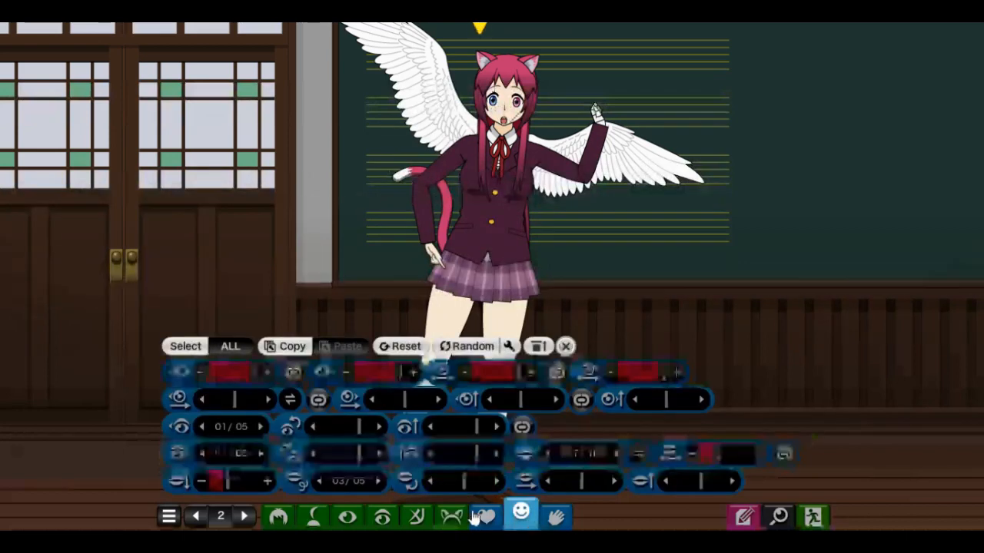
pyautogui.click(482, 516)
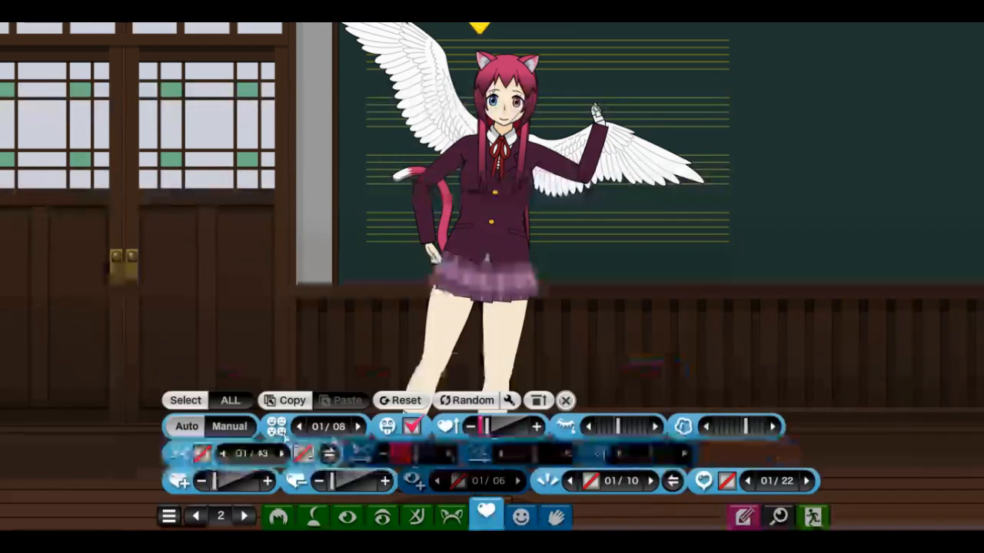
pyautogui.click(229, 426)
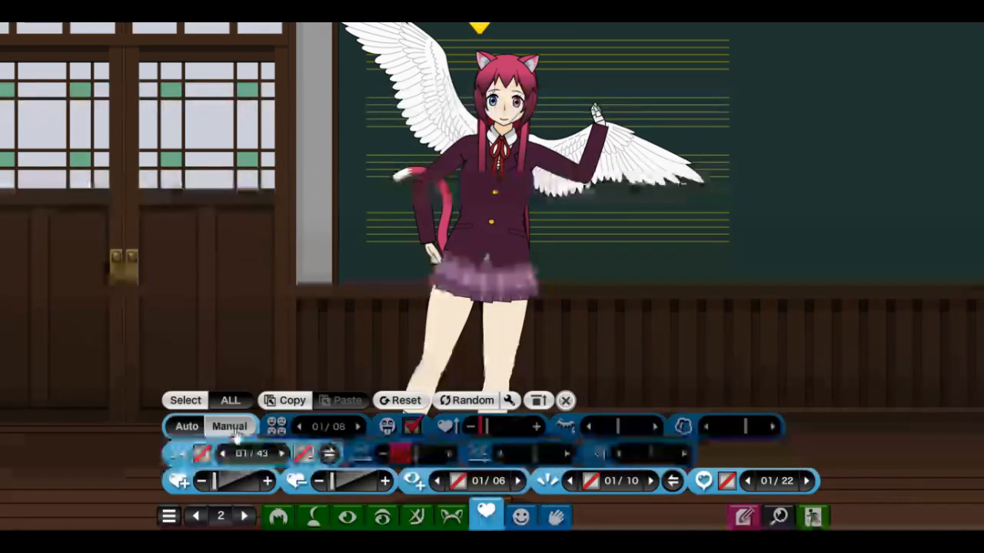
# Lower the raised wing so it spreads out sideways
pyautogui.click(450, 517)
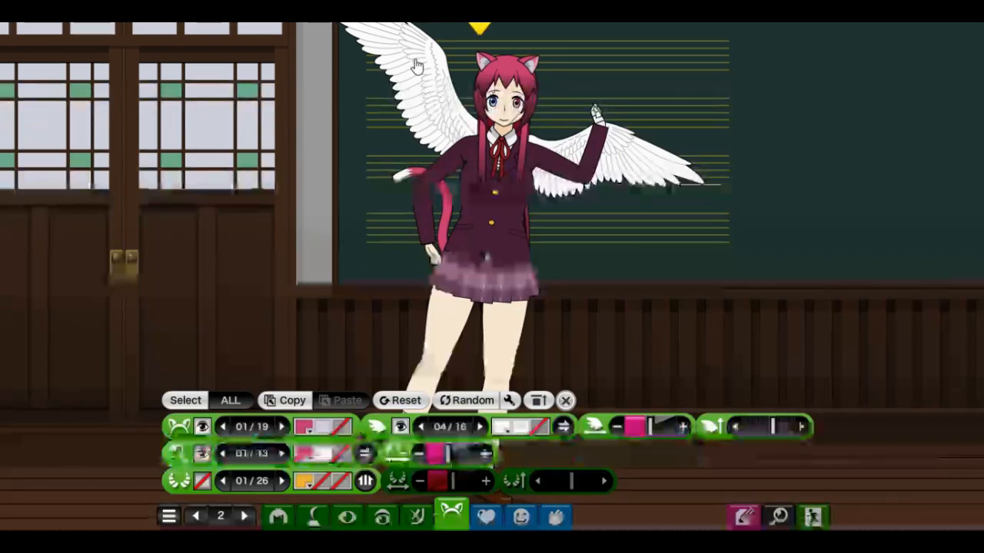
pyautogui.moveTo(416, 67); pyautogui.dragTo(403, 104)
pyautogui.click(399, 110)
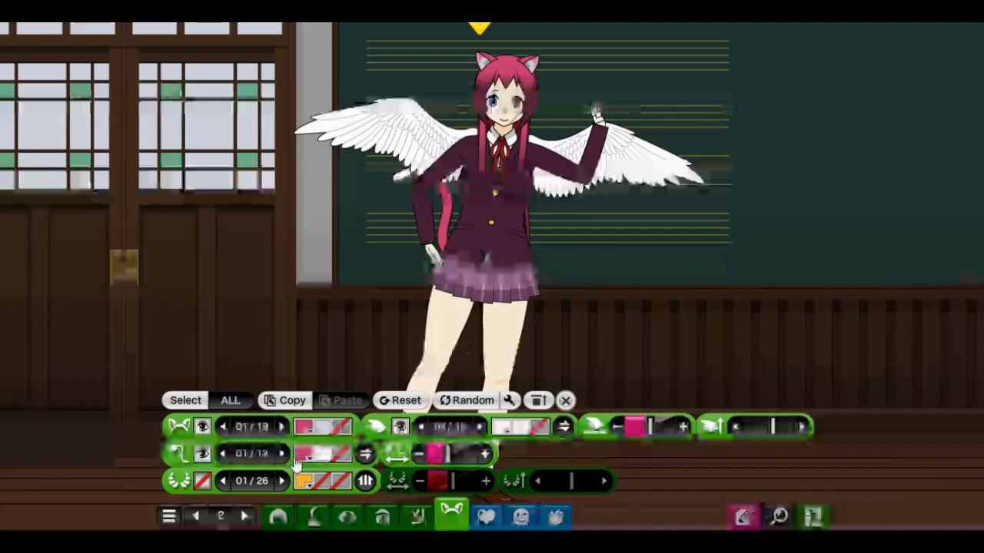
# Preview the horn styles from 01 up to 19 of 26 and hide the horns again
pyautogui.click(202, 480)
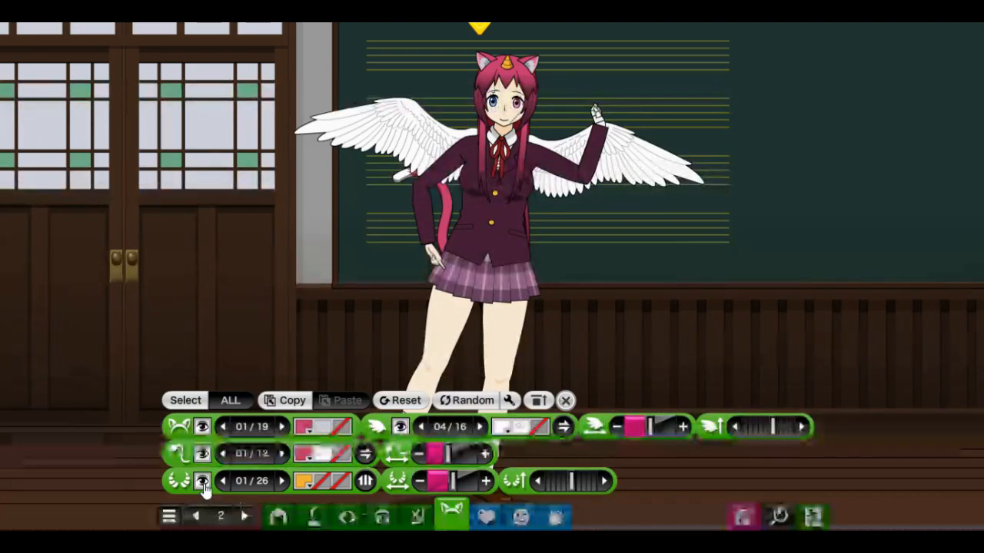
pyautogui.click(284, 487)
pyautogui.click(285, 488)
pyautogui.click(285, 487)
pyautogui.click(284, 487)
pyautogui.click(285, 487)
pyautogui.click(284, 487)
pyautogui.click(285, 487)
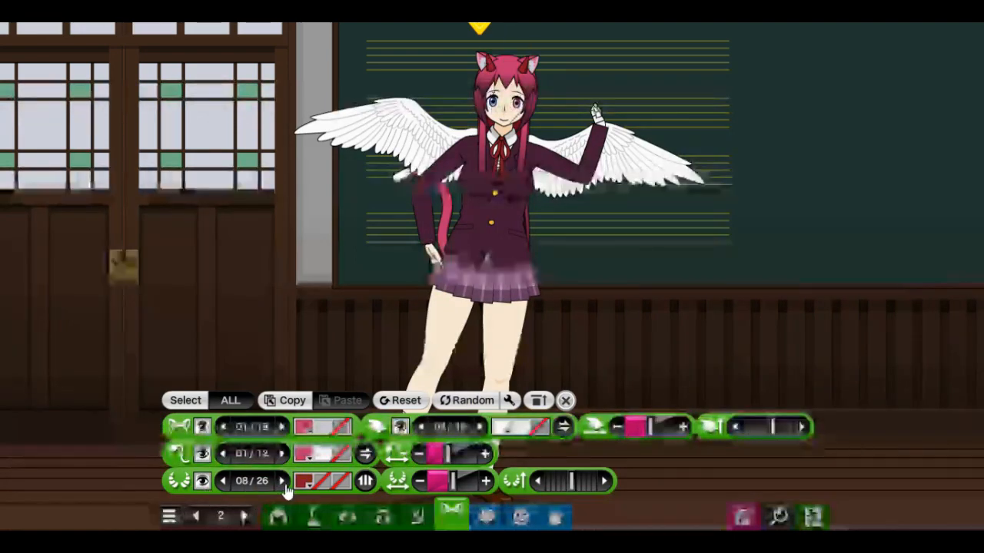
pyautogui.click(284, 487)
pyautogui.click(284, 487)
pyautogui.click(285, 487)
pyautogui.click(285, 487)
pyautogui.click(284, 488)
pyautogui.click(284, 488)
pyautogui.click(285, 488)
pyautogui.click(285, 488)
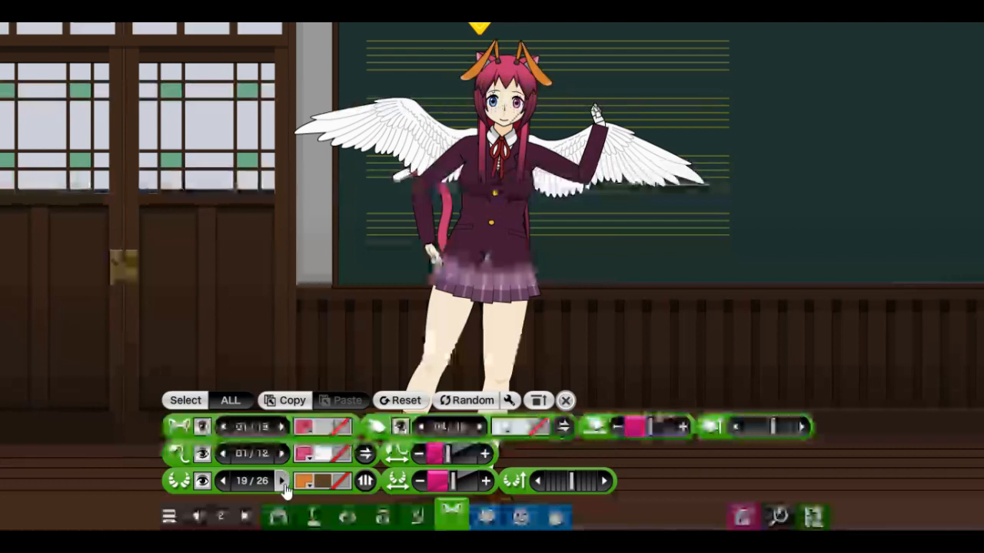
pyautogui.click(201, 481)
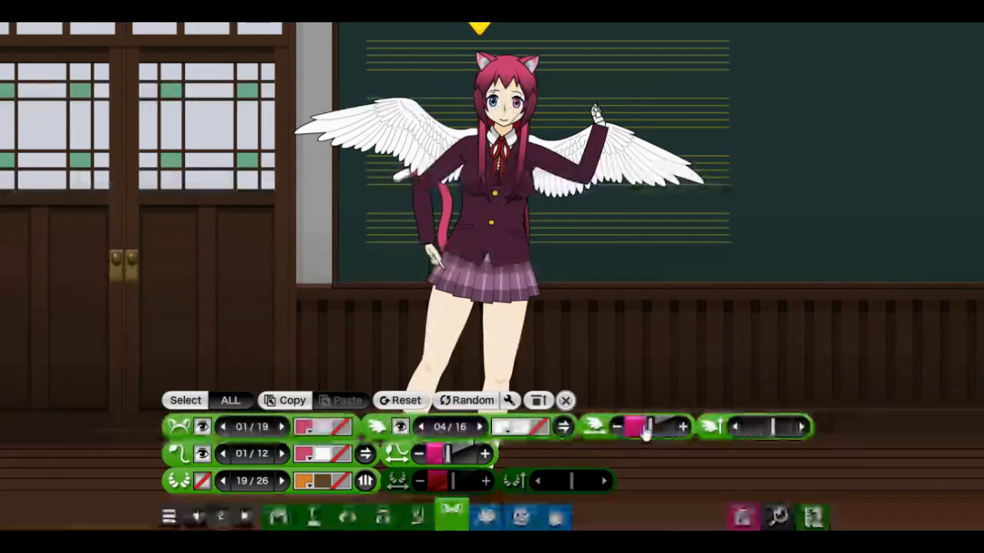
# Shrink the wings, nudge their height and make the tail slightly larger
pyautogui.moveTo(637, 428); pyautogui.dragTo(624, 433)
pyautogui.moveTo(771, 435)
pyautogui.mouseDown()
pyautogui.moveTo(753, 445)
pyautogui.moveTo(781, 442)
pyautogui.mouseUp()
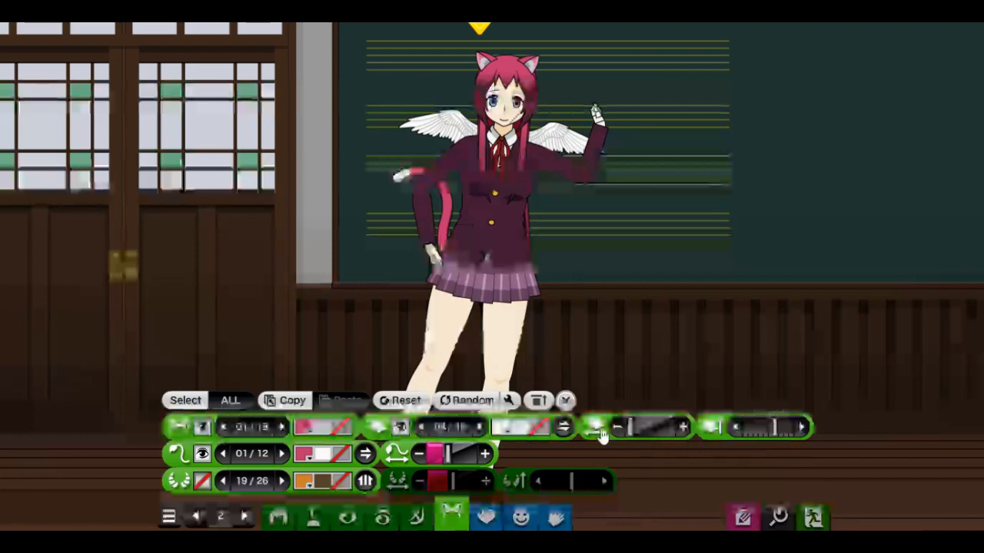
pyautogui.moveTo(454, 459)
pyautogui.mouseDown()
pyautogui.moveTo(445, 462)
pyautogui.moveTo(458, 462)
pyautogui.mouseUp()
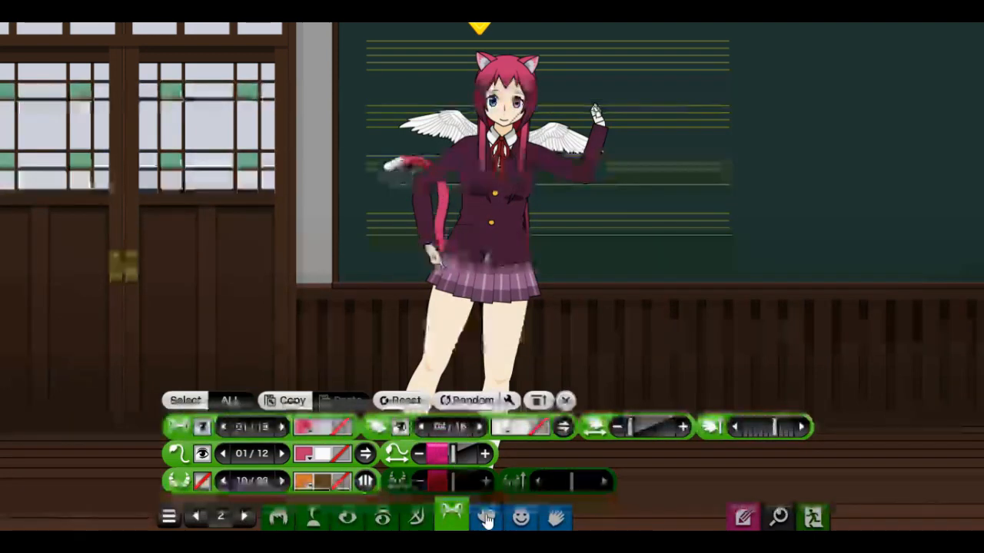
# Try out the two emotion strength sliders on the face and return both to their minimum
pyautogui.click(486, 518)
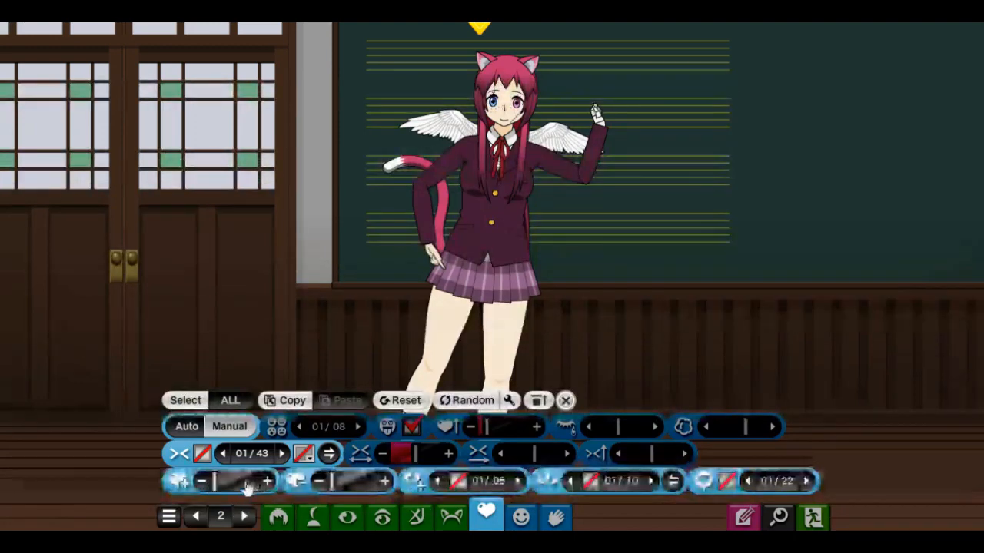
pyautogui.moveTo(247, 485); pyautogui.dragTo(123, 486)
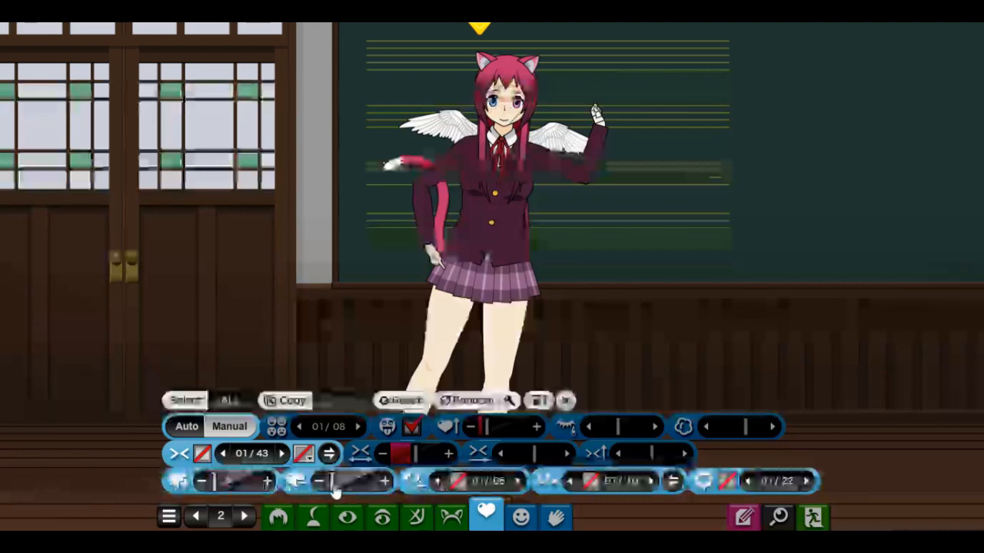
pyautogui.moveTo(336, 490); pyautogui.dragTo(70, 503)
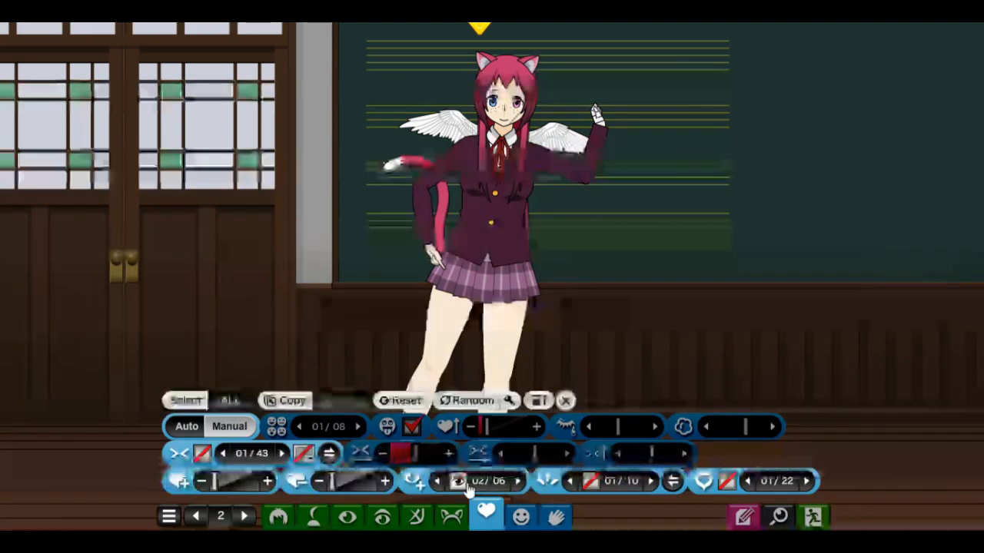
# Preview the special eye effects from 02 up to 06 of 06 and hide them again
pyautogui.click(517, 481)
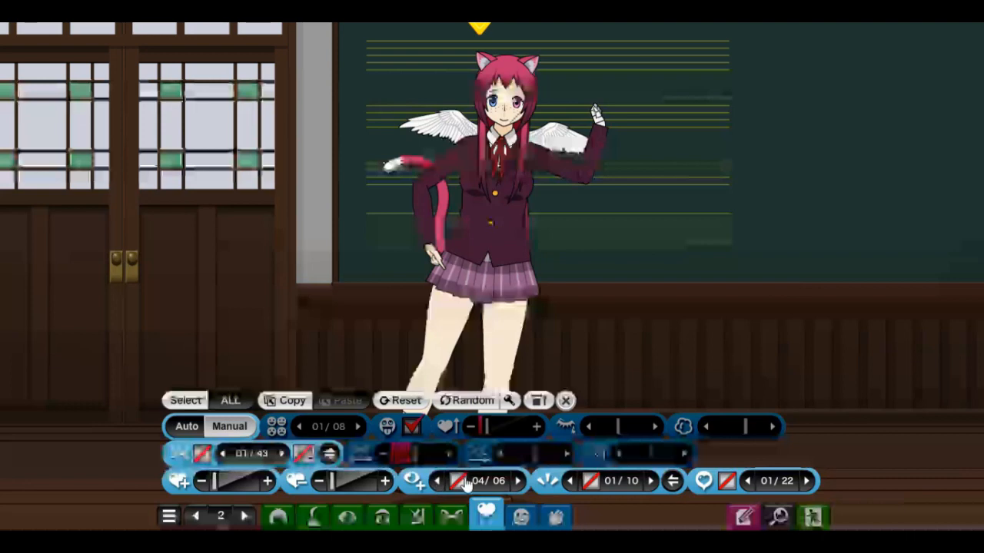
pyautogui.click(520, 482)
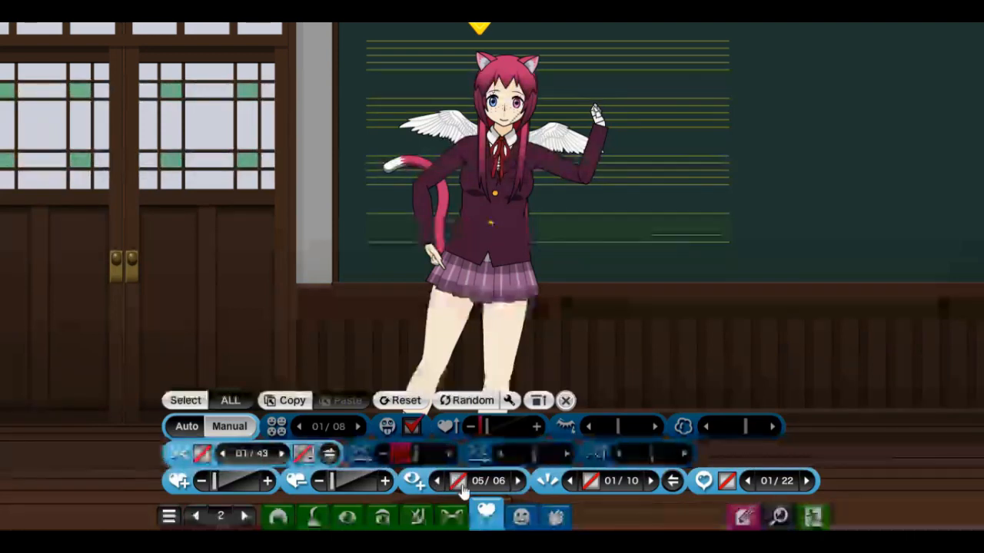
pyautogui.click(519, 482)
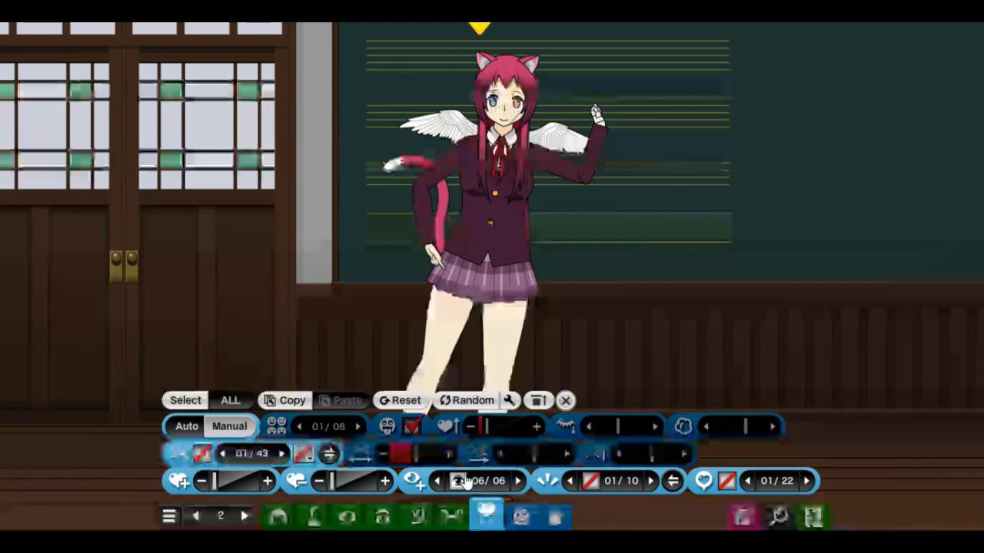
# Preview the emotion marks beside the head up to 03 of 10 and the symbol bubble, leaving both hidden
pyautogui.click(590, 483)
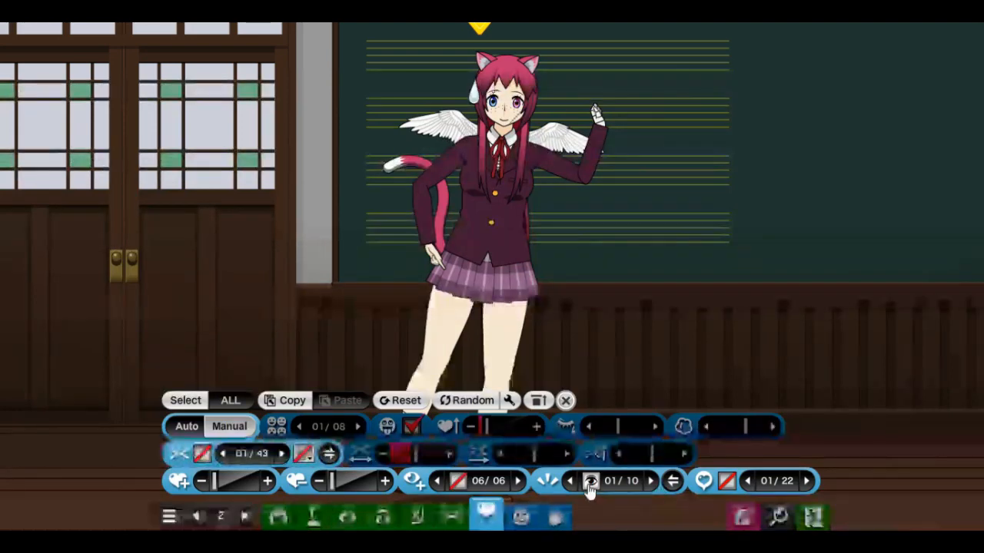
pyautogui.click(650, 482)
pyautogui.click(590, 483)
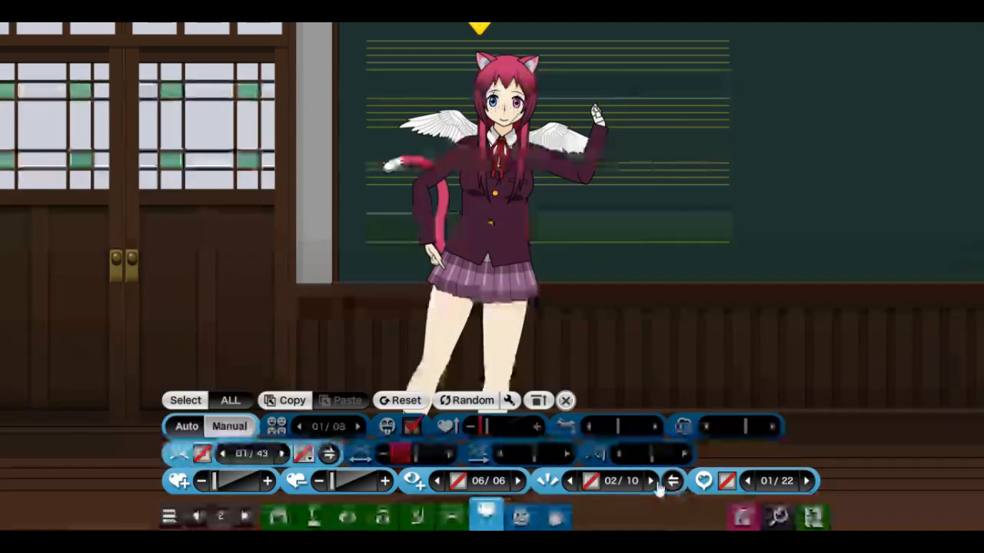
pyautogui.click(590, 483)
pyautogui.click(650, 481)
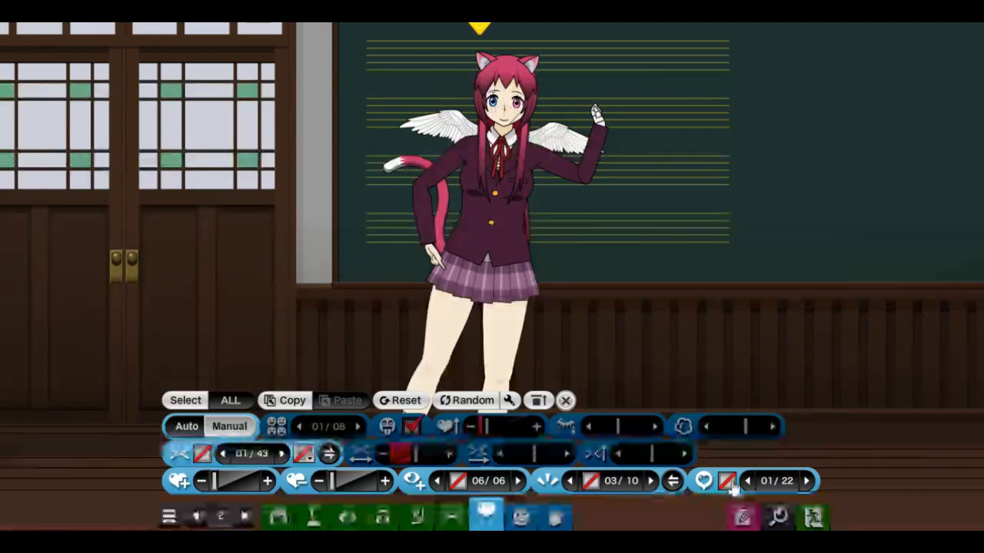
pyautogui.click(727, 482)
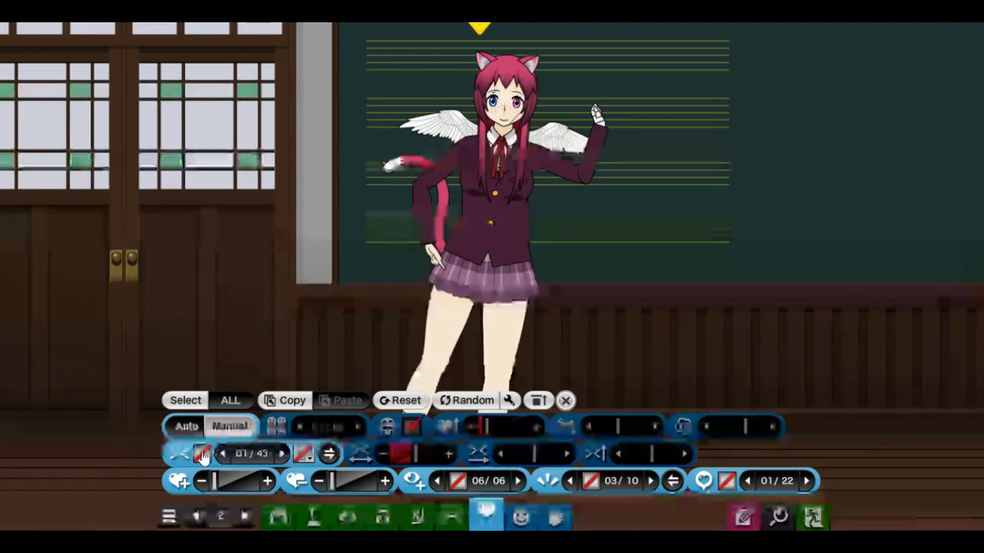
# Preview the comic eye styles up to 37 of 43 and restore the normal eyes
pyautogui.click(202, 453)
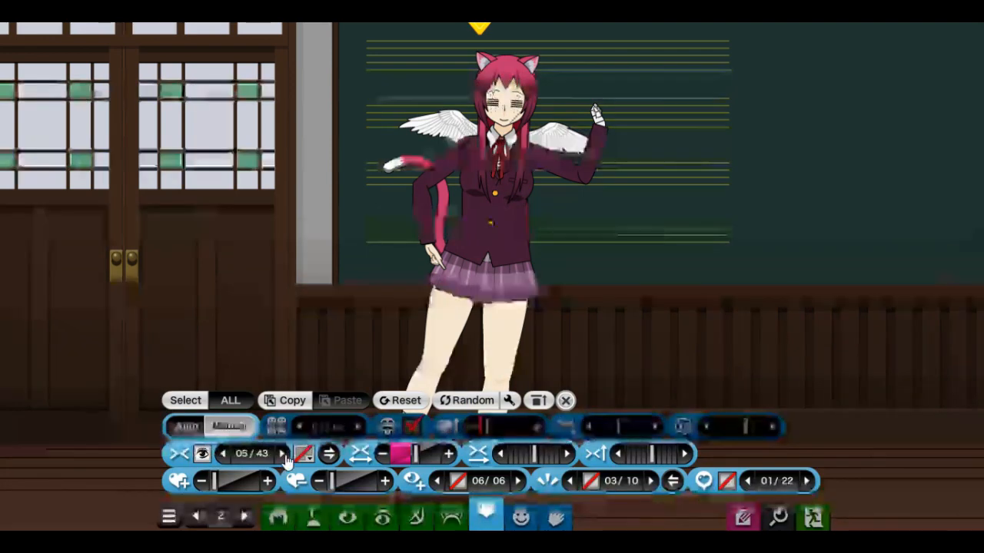
pyautogui.click(283, 454)
pyautogui.click(283, 455)
pyautogui.click(283, 454)
pyautogui.click(283, 455)
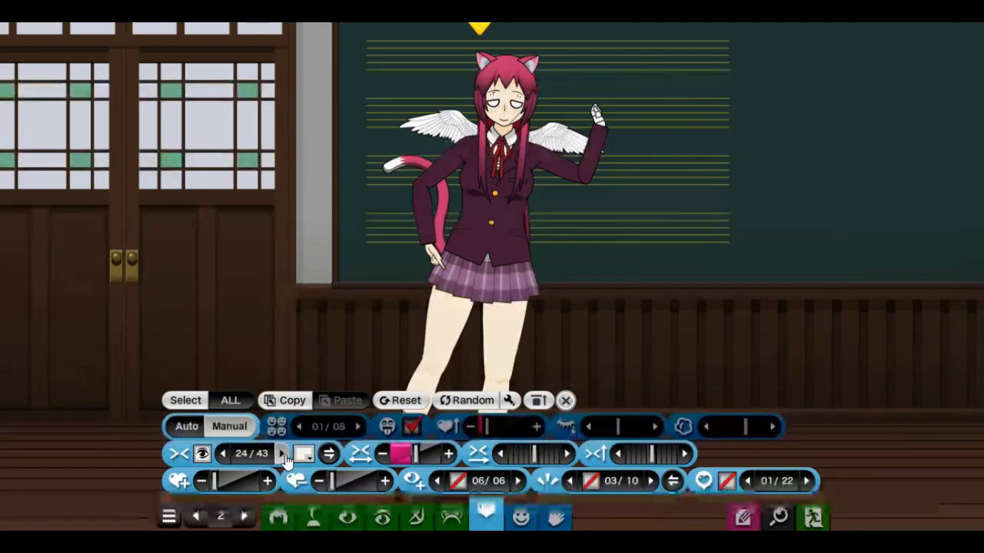
pyautogui.click(283, 454)
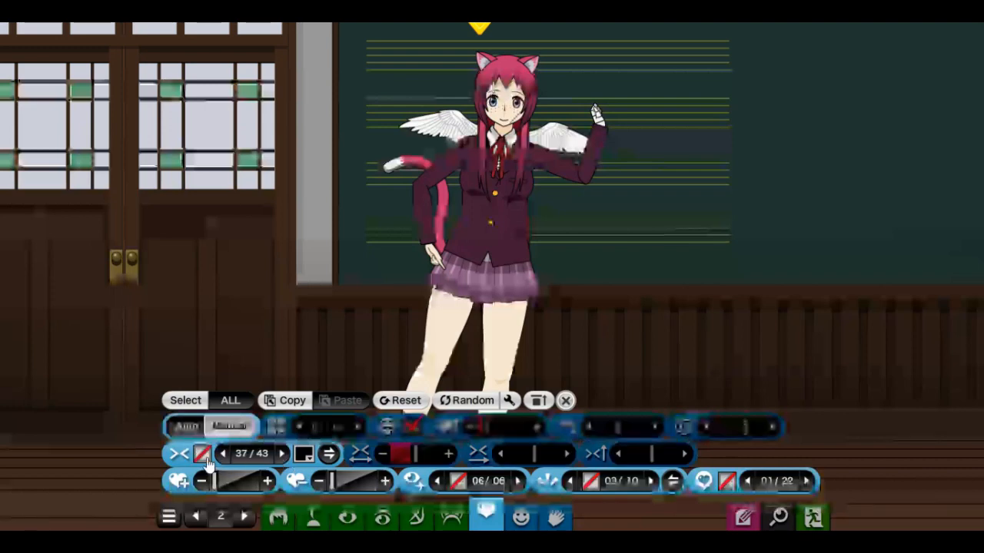
# Shift the character's pupils sideways in the facial expression settings
pyautogui.click(521, 514)
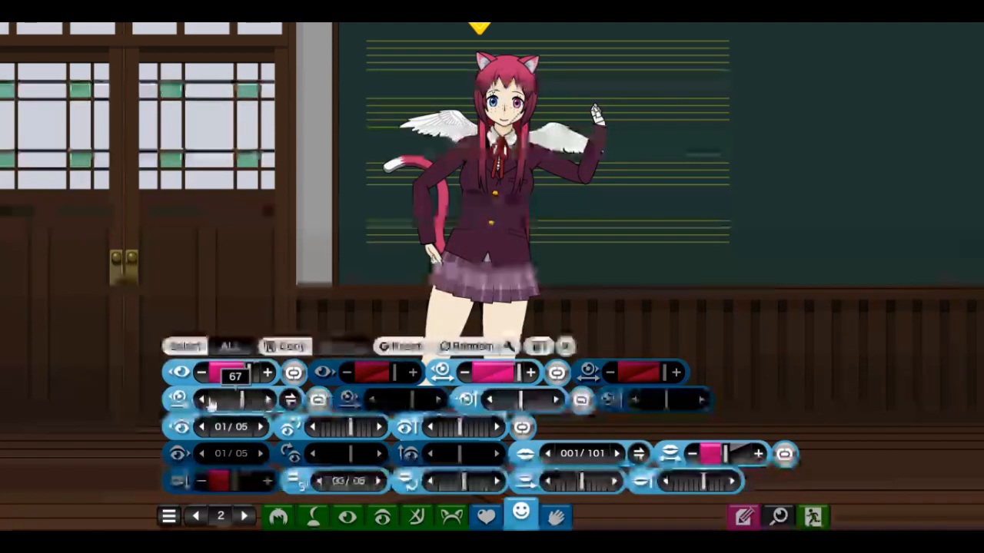
pyautogui.moveTo(212, 404); pyautogui.dragTo(265, 400)
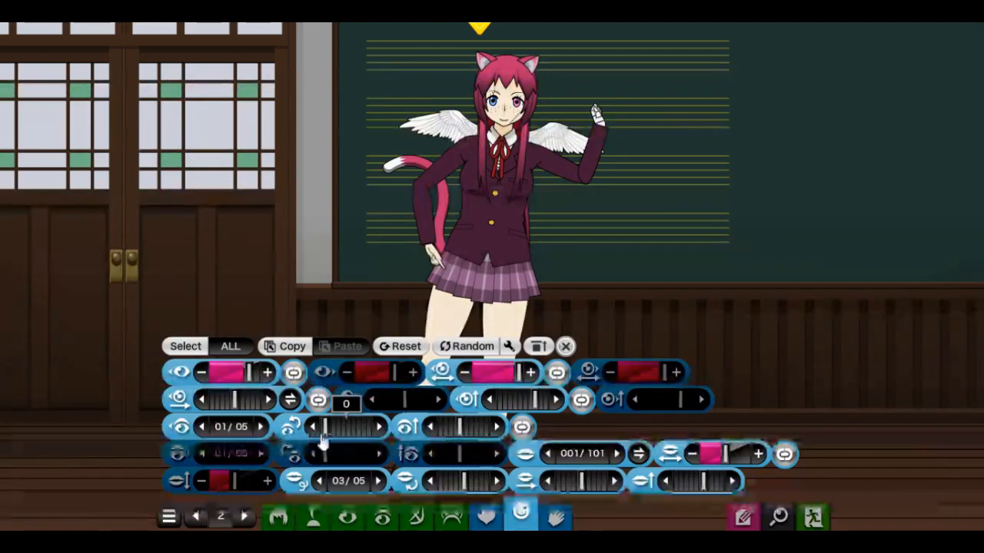
# Adjust the eyebrows' angle and height, unlink them and give one eyebrow shape 04 of 05
pyautogui.moveTo(323, 437); pyautogui.dragTo(407, 450)
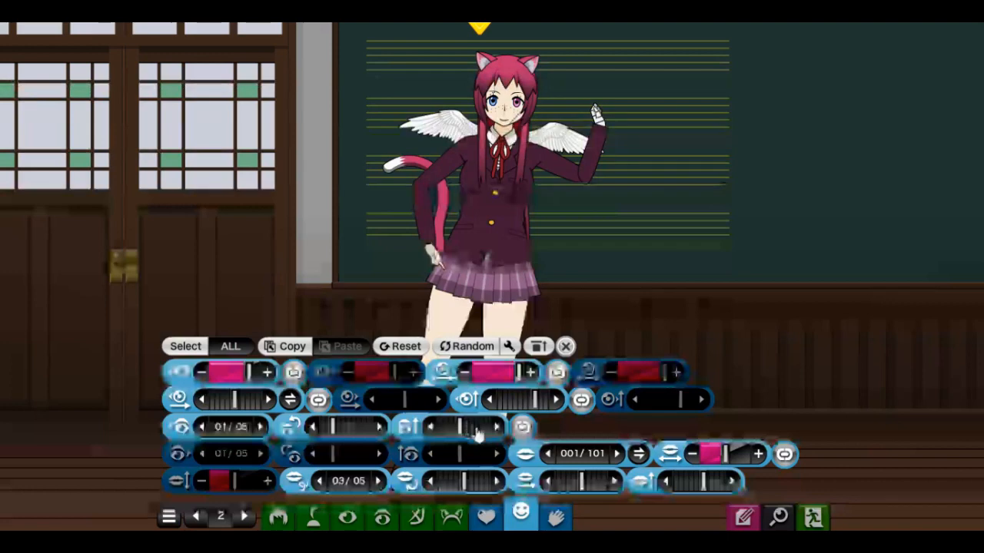
pyautogui.moveTo(479, 439)
pyautogui.mouseDown()
pyautogui.moveTo(443, 444)
pyautogui.moveTo(467, 438)
pyautogui.mouseUp()
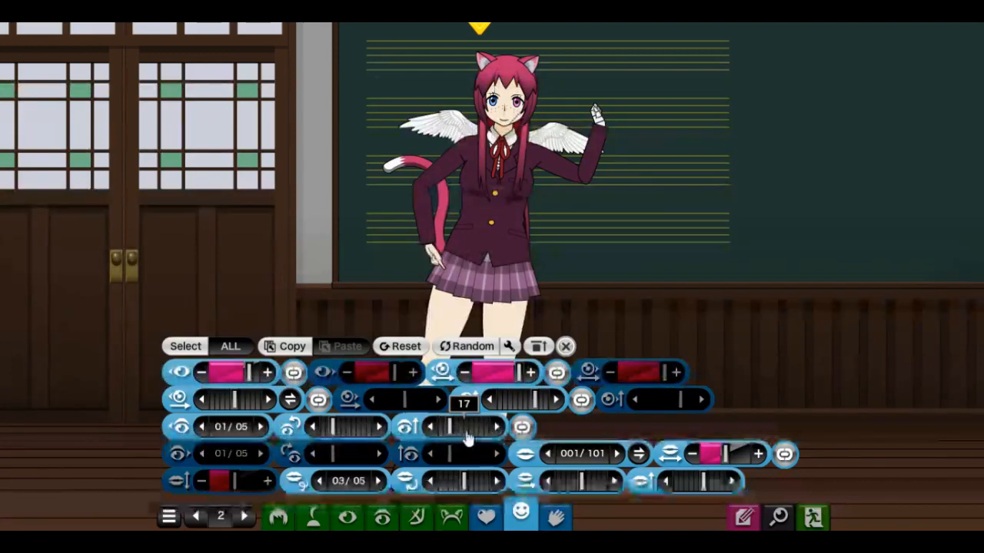
pyautogui.moveTo(468, 438); pyautogui.dragTo(482, 439)
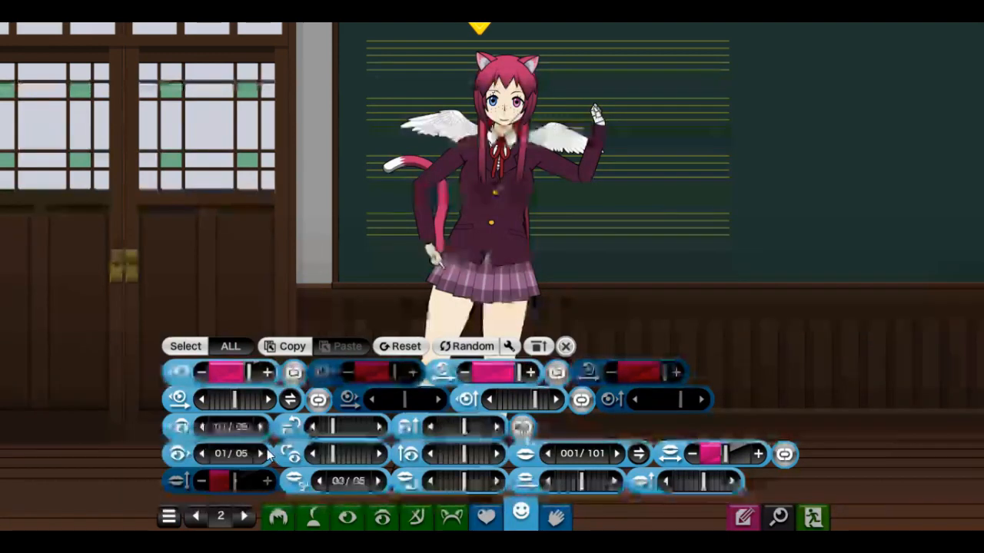
pyautogui.click(261, 454)
pyautogui.click(262, 454)
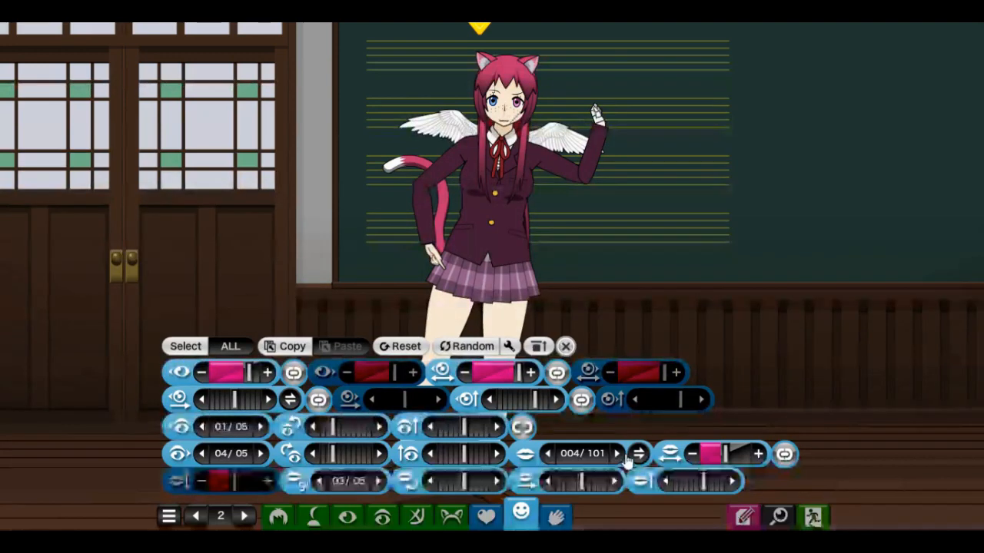
# Browse the mouth shapes and choose the tongue-out mouth 021 of 101
pyautogui.click(621, 454)
pyautogui.click(621, 454)
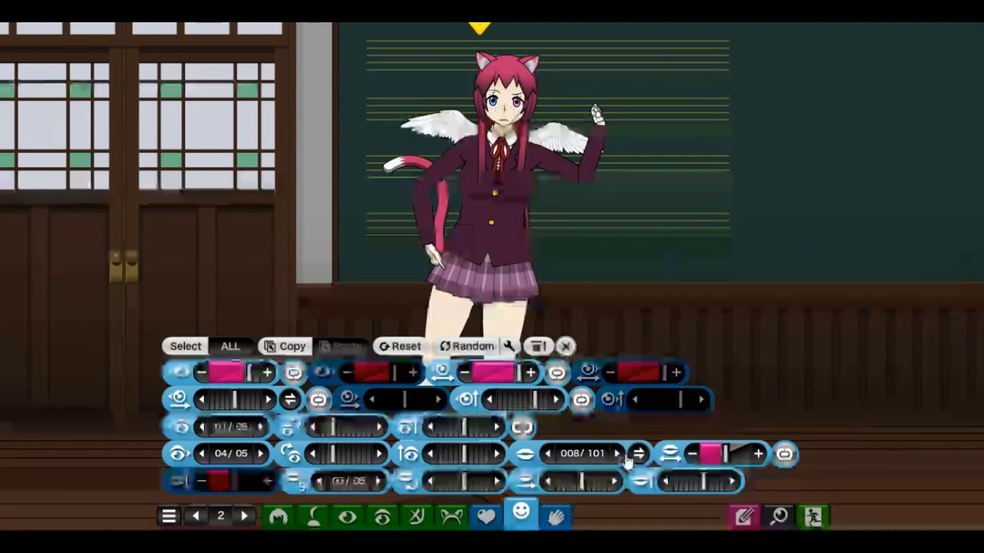
pyautogui.click(626, 457)
pyautogui.click(621, 454)
pyautogui.click(621, 454)
pyautogui.click(621, 454)
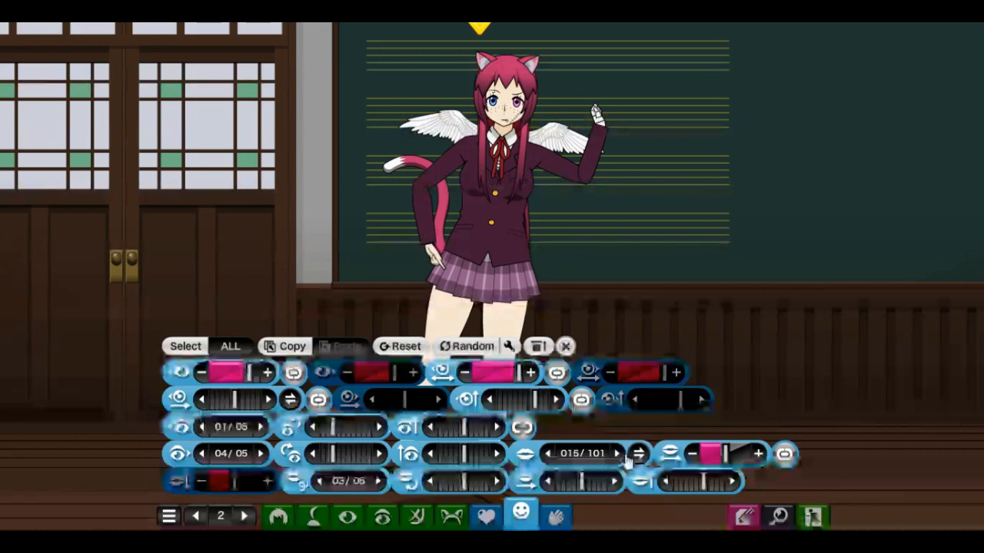
pyautogui.click(625, 457)
pyautogui.click(624, 457)
pyautogui.click(624, 456)
pyautogui.click(625, 457)
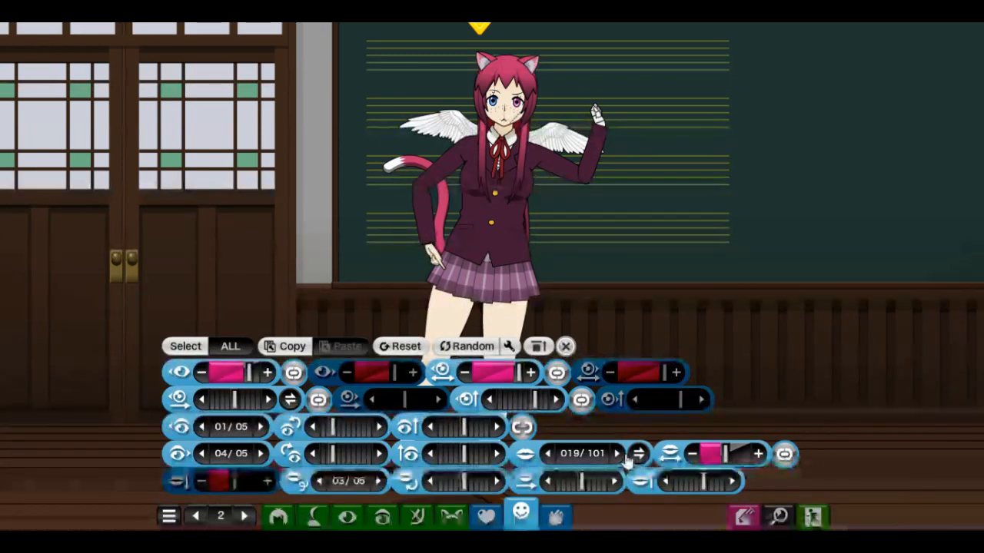
pyautogui.click(624, 456)
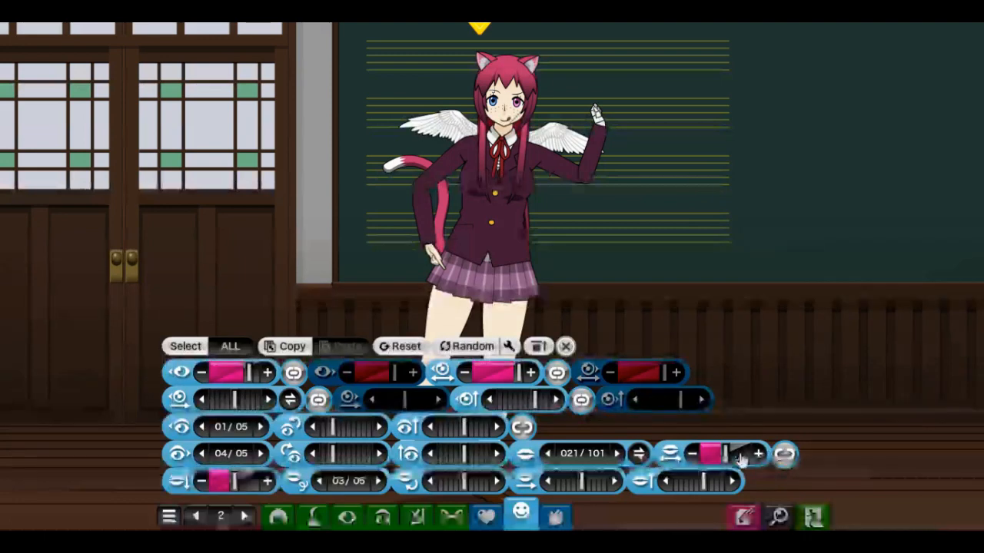
# Widen the mouth and reduce its height
pyautogui.click(748, 462)
pyautogui.moveTo(715, 467); pyautogui.dragTo(740, 478)
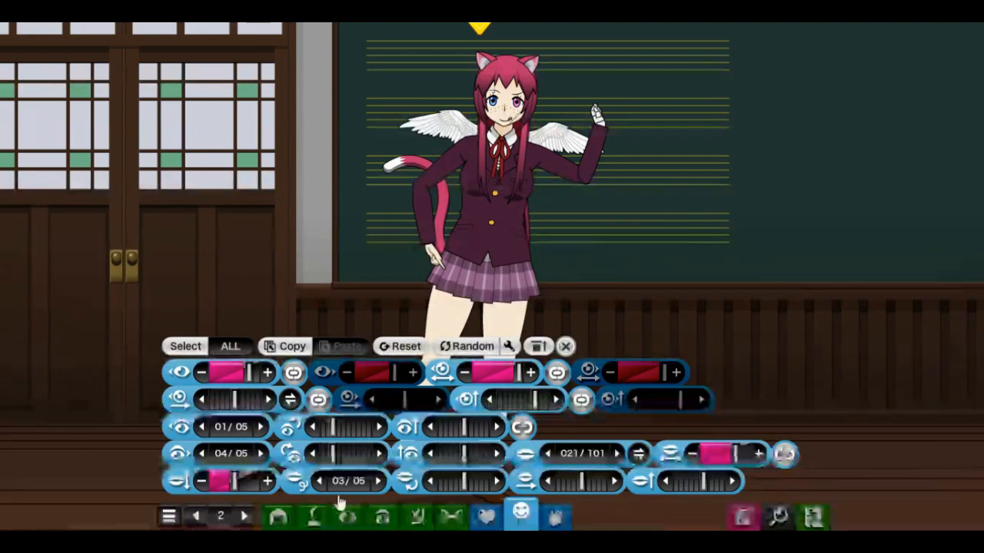
pyautogui.moveTo(193, 481); pyautogui.dragTo(222, 491)
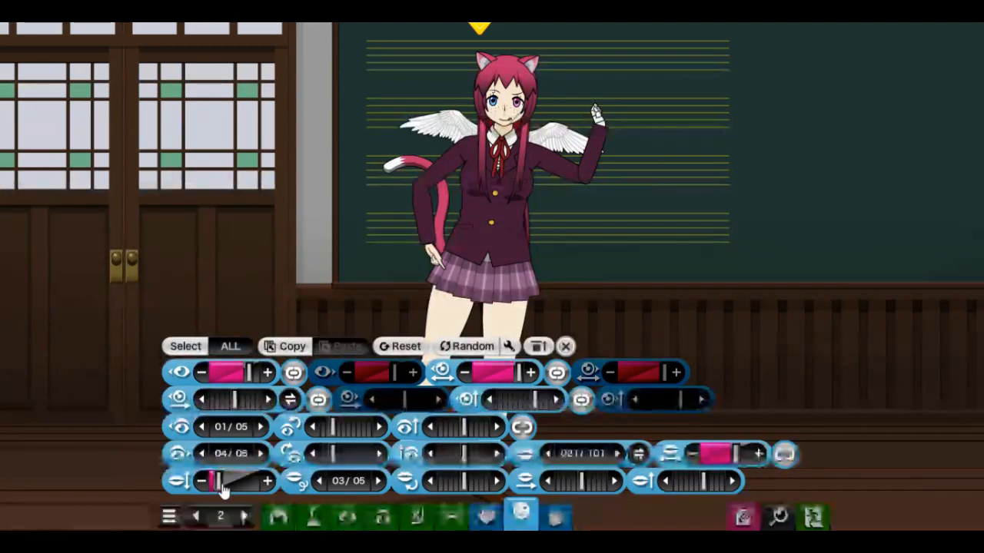
# Cycle the mouth detail styles back around to 03 of 05 and fine-tune the mouth's tilt and position
pyautogui.click(379, 482)
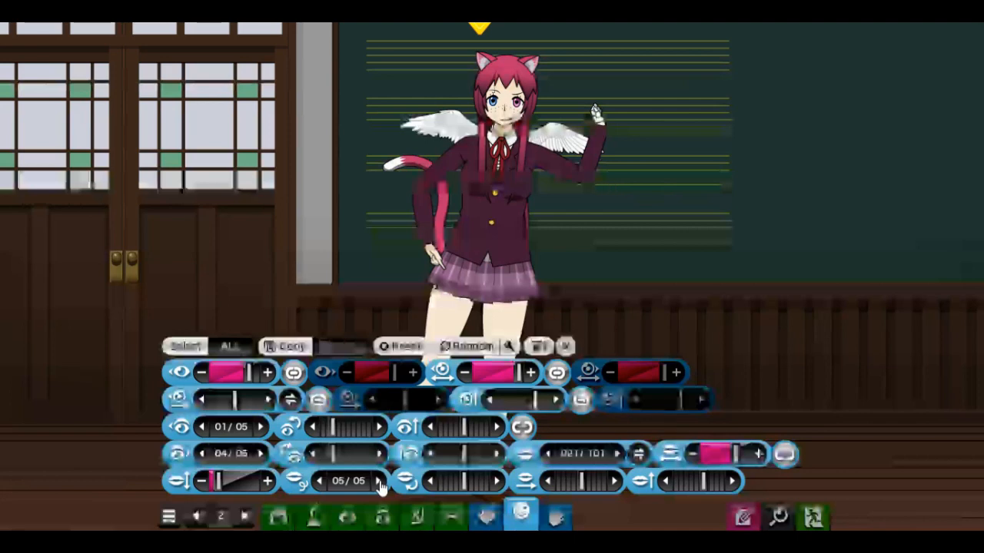
pyautogui.click(378, 481)
pyautogui.click(379, 482)
pyautogui.click(379, 481)
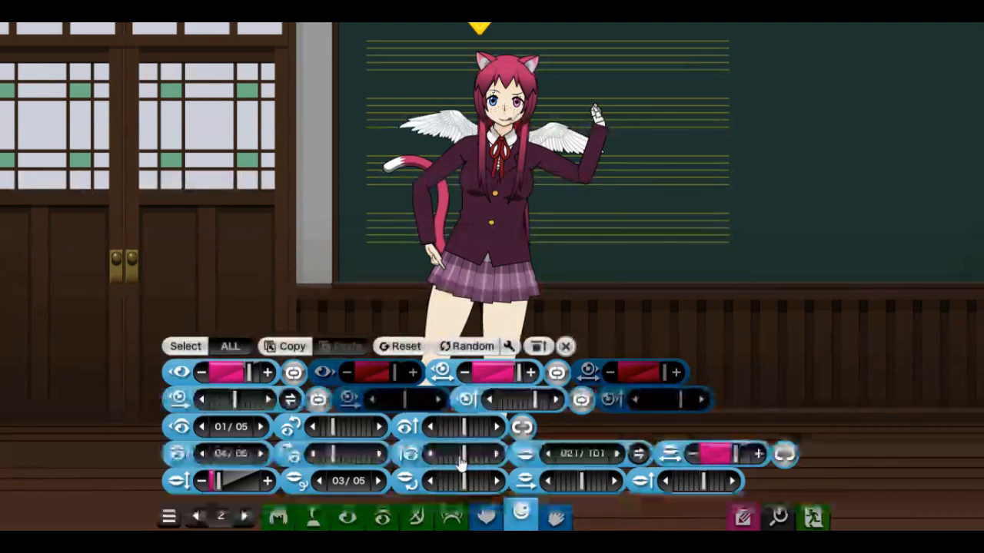
pyautogui.moveTo(469, 483)
pyautogui.mouseDown()
pyautogui.moveTo(377, 461)
pyautogui.moveTo(475, 467)
pyautogui.moveTo(469, 478)
pyautogui.mouseUp()
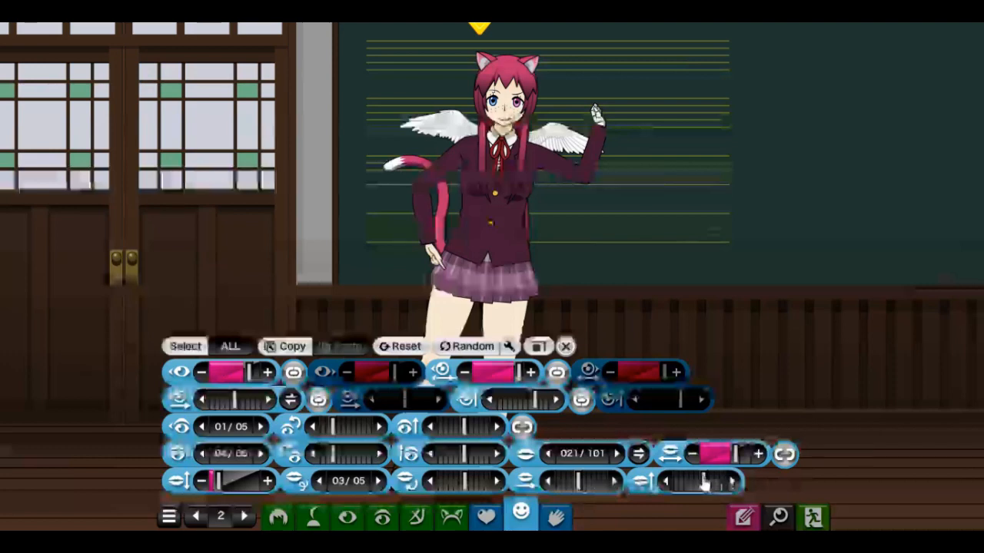
pyautogui.moveTo(705, 477)
pyautogui.mouseDown()
pyautogui.moveTo(713, 474)
pyautogui.moveTo(700, 481)
pyautogui.mouseUp()
# Switch to the clothing options on page 3 and preview the jacket's visibility and styles, ending on 03 of 03
pyautogui.click(561, 521)
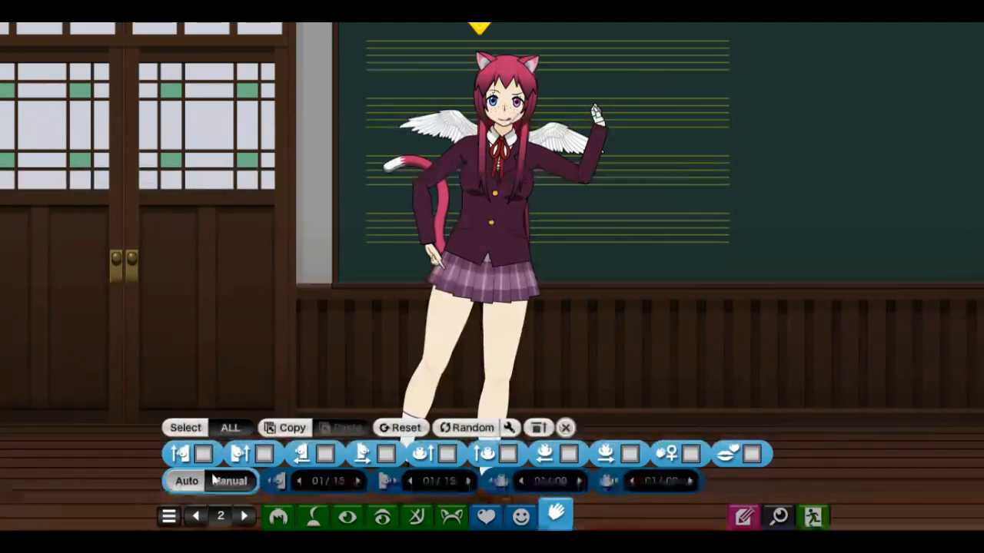
pyautogui.click(244, 516)
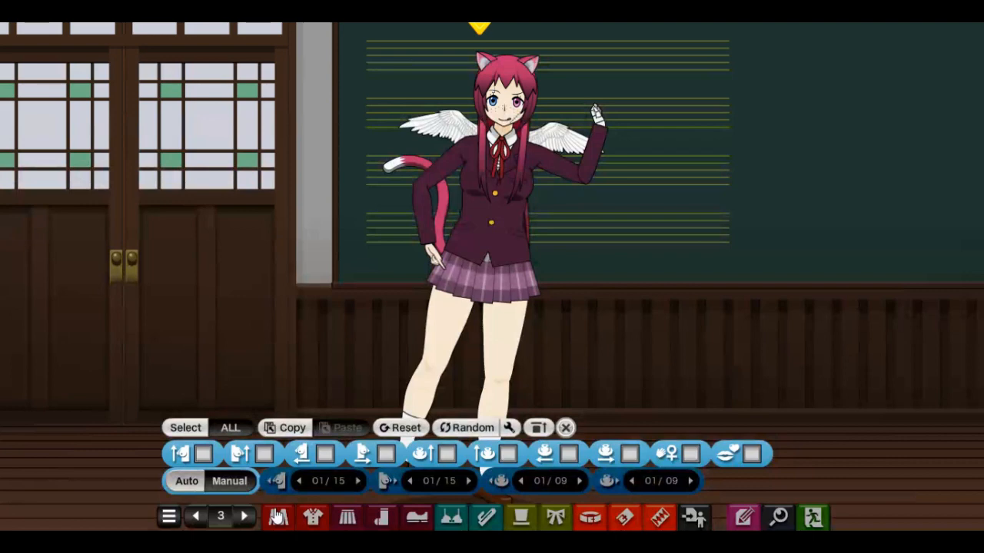
pyautogui.click(269, 517)
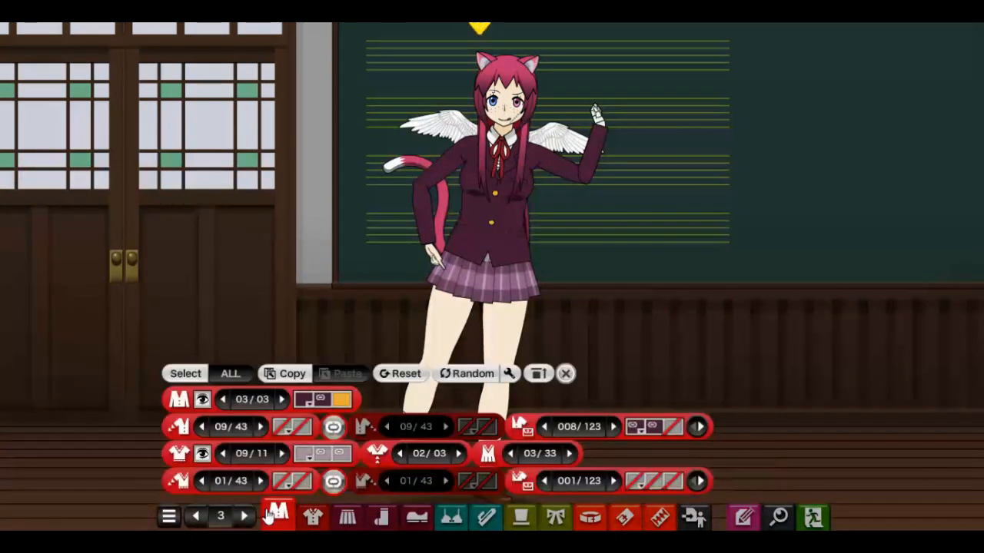
pyautogui.click(204, 401)
pyautogui.click(204, 400)
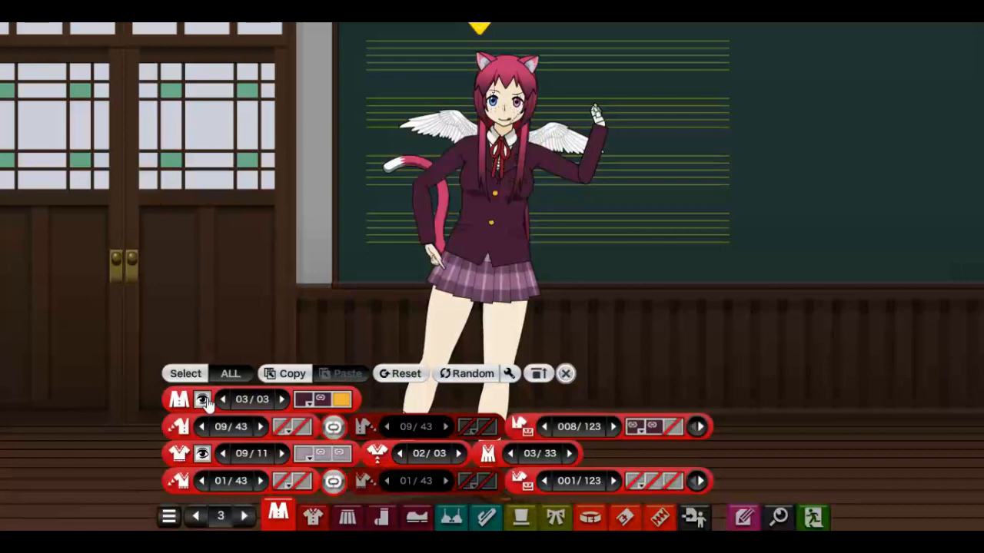
pyautogui.click(282, 399)
pyautogui.click(283, 399)
pyautogui.click(283, 400)
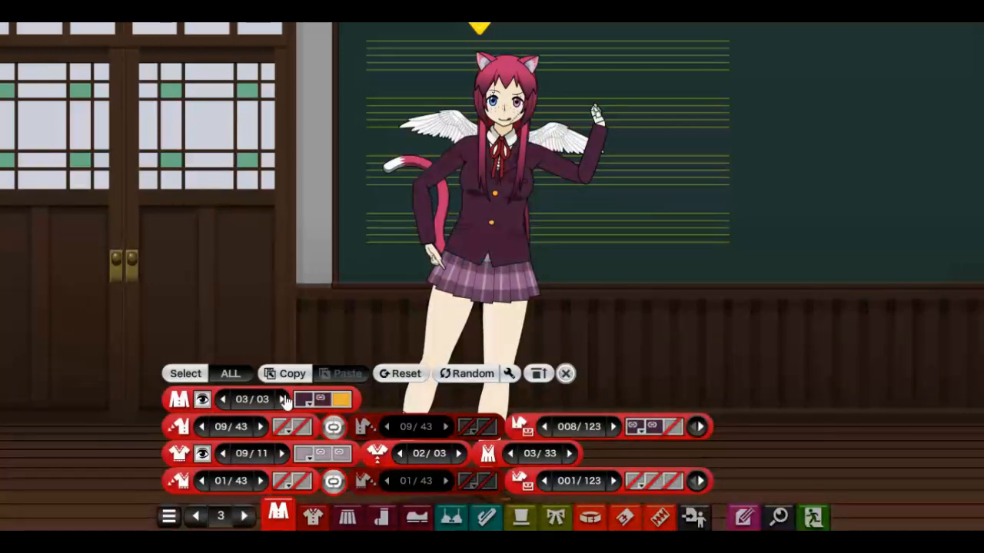
# Change the jacket's linked sleeves to style 14 of 43 with long white cuffs
pyautogui.click(263, 426)
pyautogui.click(262, 427)
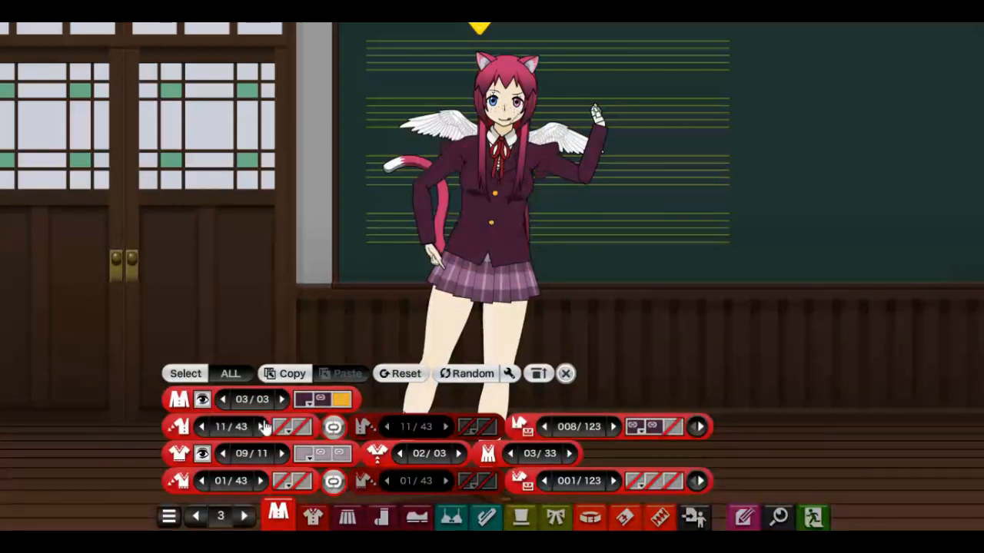
pyautogui.click(263, 426)
pyautogui.click(263, 426)
pyautogui.click(263, 426)
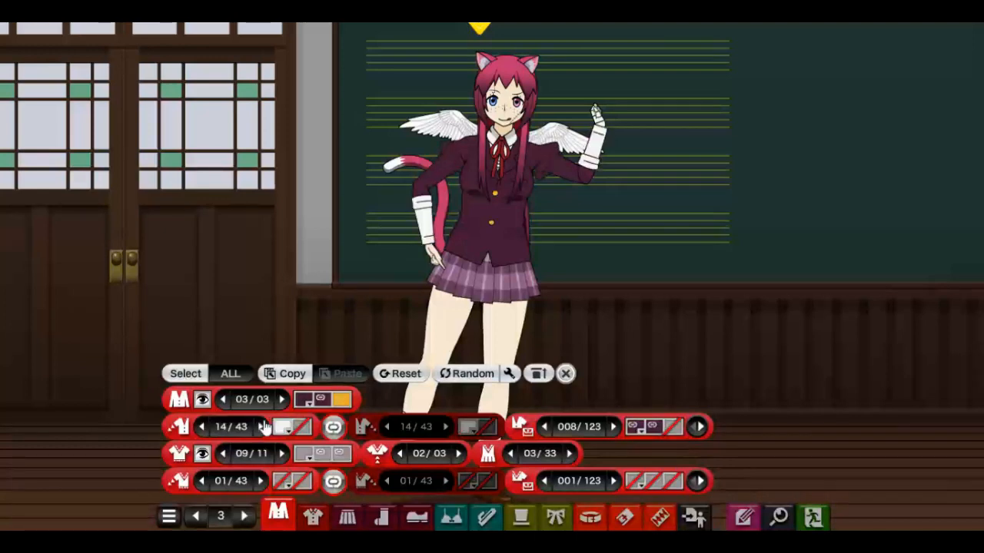
# Recolour the jacket coral red with dark maroon buttons, and set its cuff style to 16
pyautogui.click(263, 426)
pyautogui.click(312, 400)
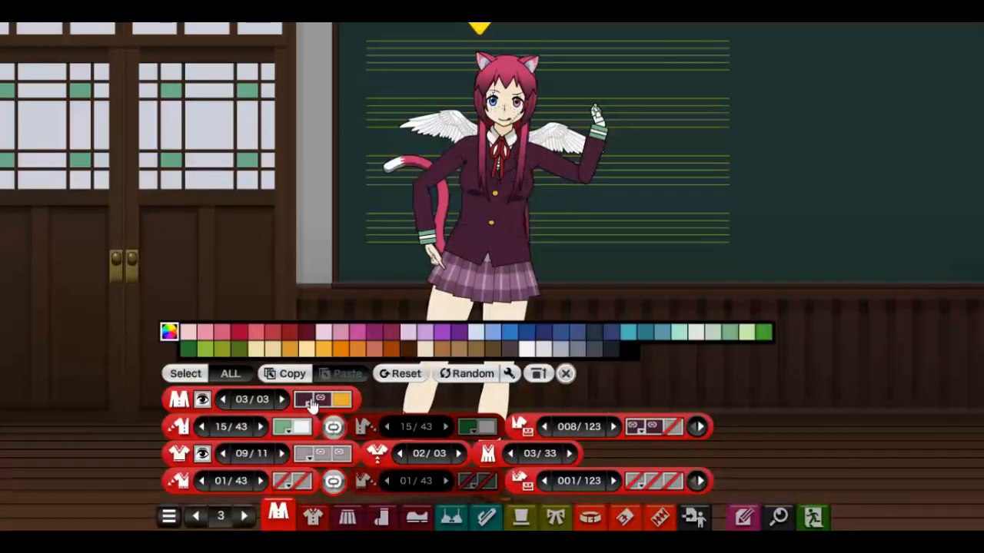
pyautogui.click(266, 335)
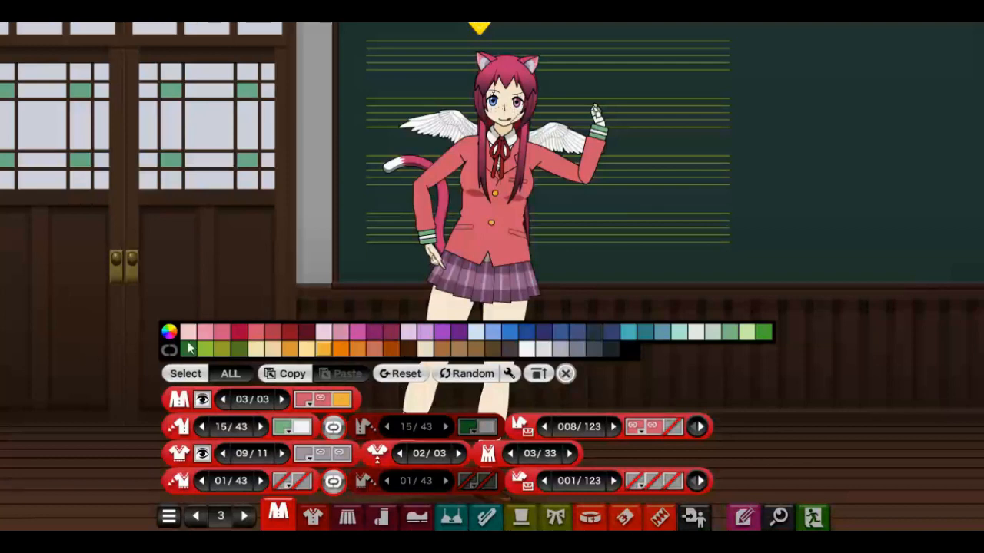
pyautogui.click(308, 335)
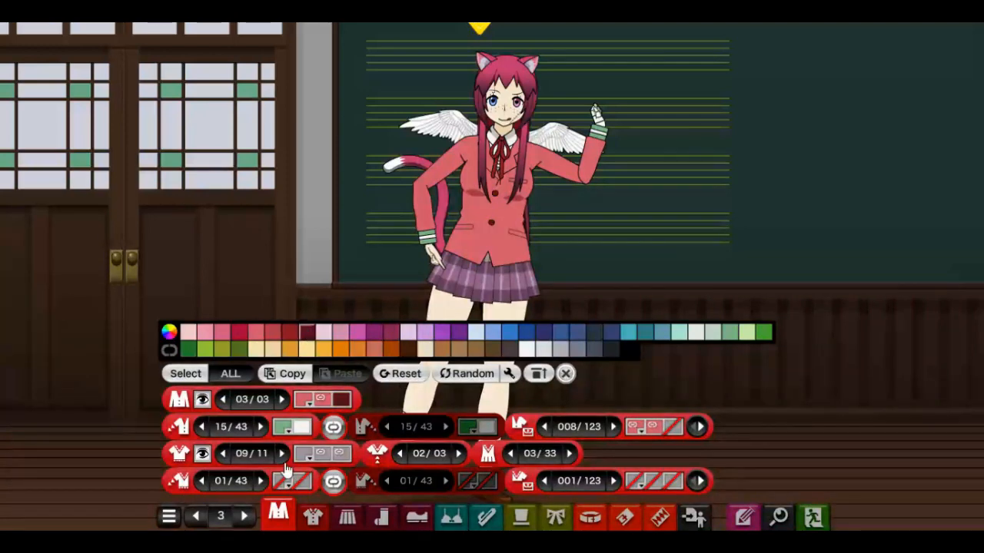
pyautogui.click(261, 427)
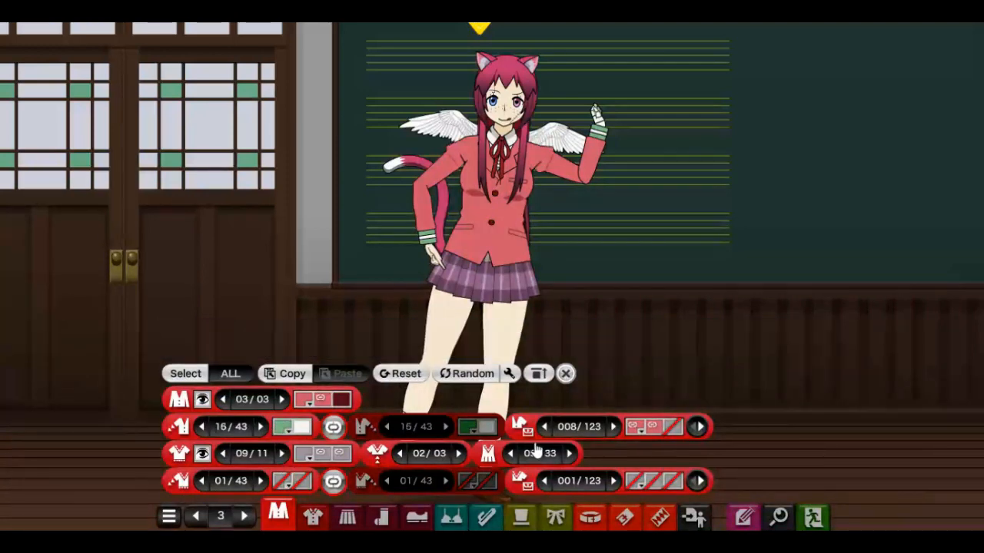
# Set the jacket's chest decoration to style 054
pyautogui.click(615, 426)
pyautogui.click(615, 427)
pyautogui.click(615, 427)
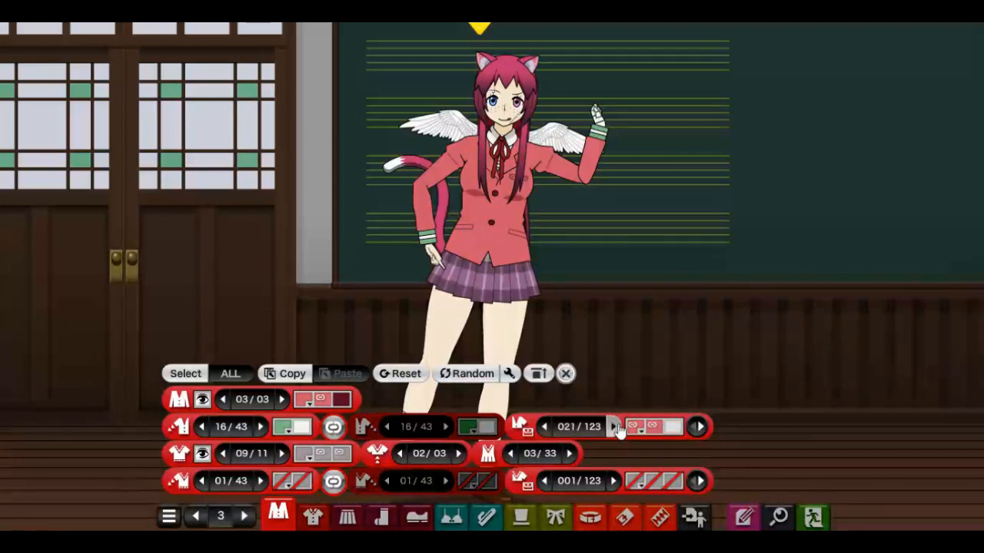
pyautogui.click(615, 427)
pyautogui.click(615, 427)
pyautogui.click(615, 426)
pyautogui.click(615, 427)
pyautogui.click(615, 426)
pyautogui.click(615, 426)
pyautogui.click(615, 426)
pyautogui.click(615, 427)
pyautogui.click(615, 427)
pyautogui.click(615, 426)
pyautogui.click(615, 427)
pyautogui.click(615, 426)
pyautogui.click(615, 426)
pyautogui.click(615, 427)
pyautogui.click(614, 426)
pyautogui.click(615, 426)
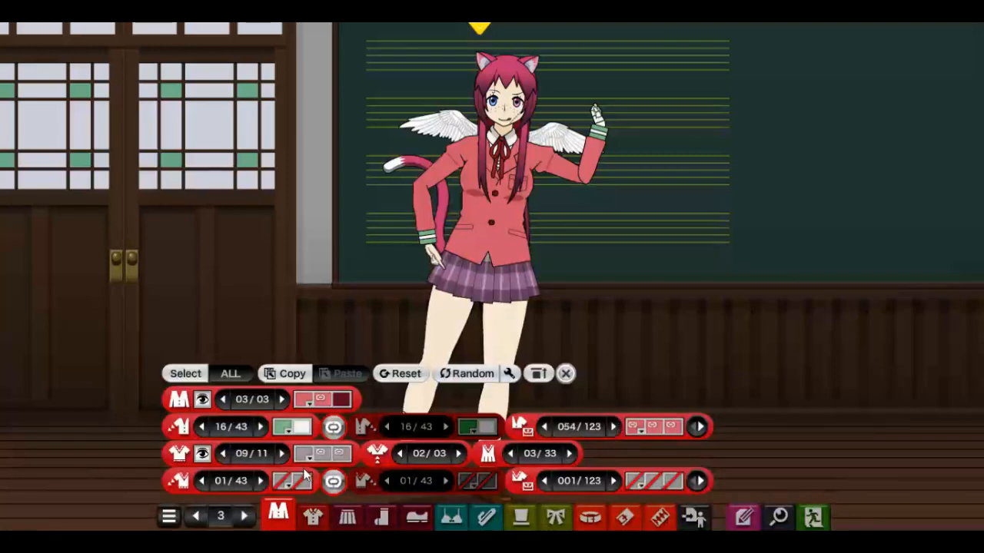
# Hide the jacket and change the vest worn over the shirt to the mint green buttoned style 11
pyautogui.click(203, 400)
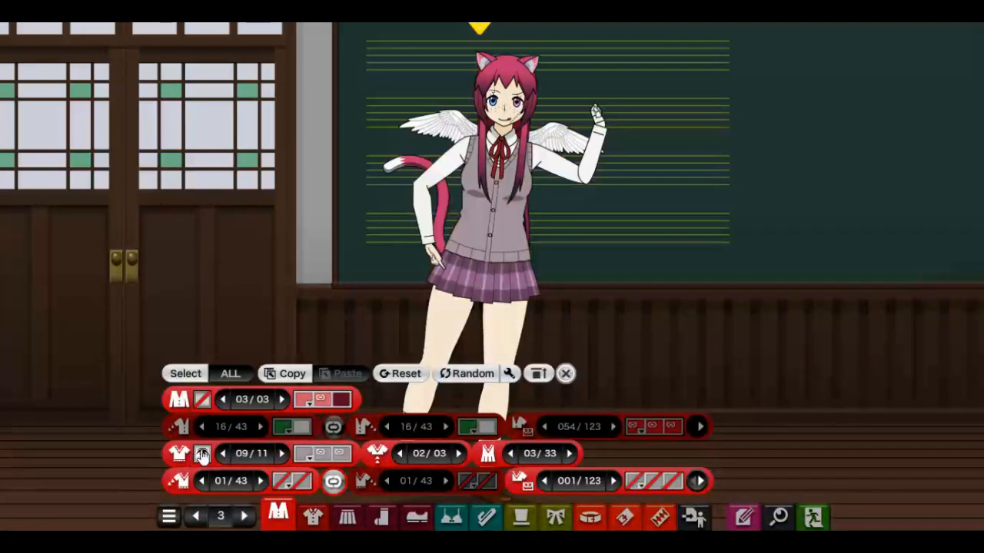
pyautogui.click(202, 454)
pyautogui.click(202, 454)
pyautogui.click(284, 454)
pyautogui.click(284, 455)
pyautogui.click(284, 454)
pyautogui.click(284, 454)
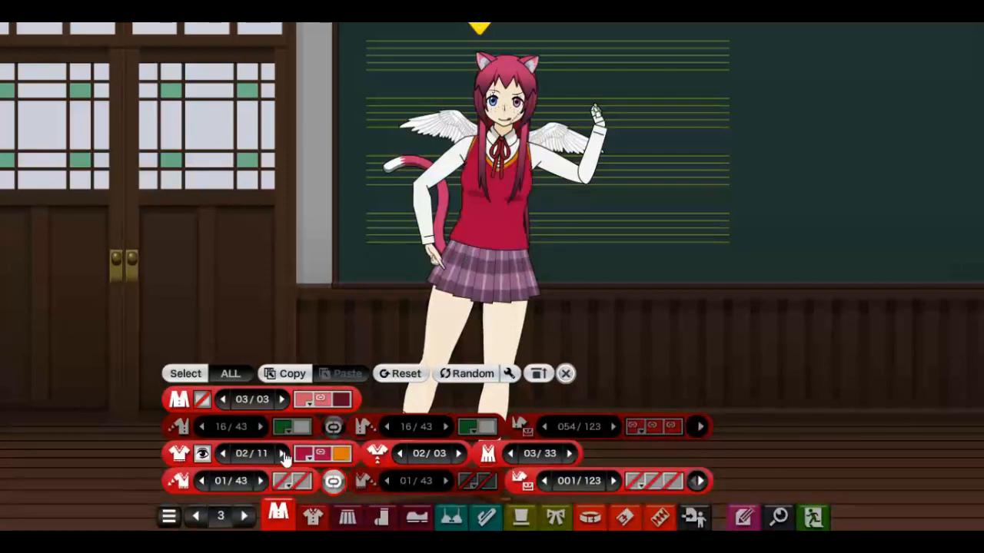
pyautogui.click(284, 454)
pyautogui.click(283, 455)
pyautogui.click(283, 454)
pyautogui.click(283, 454)
pyautogui.click(284, 454)
pyautogui.click(284, 454)
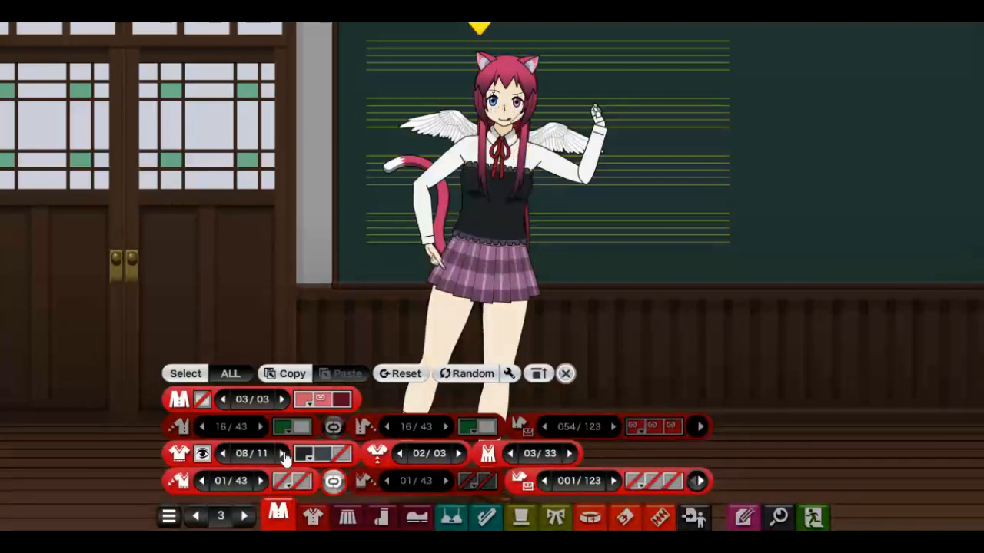
pyautogui.click(284, 455)
pyautogui.click(284, 454)
pyautogui.click(284, 454)
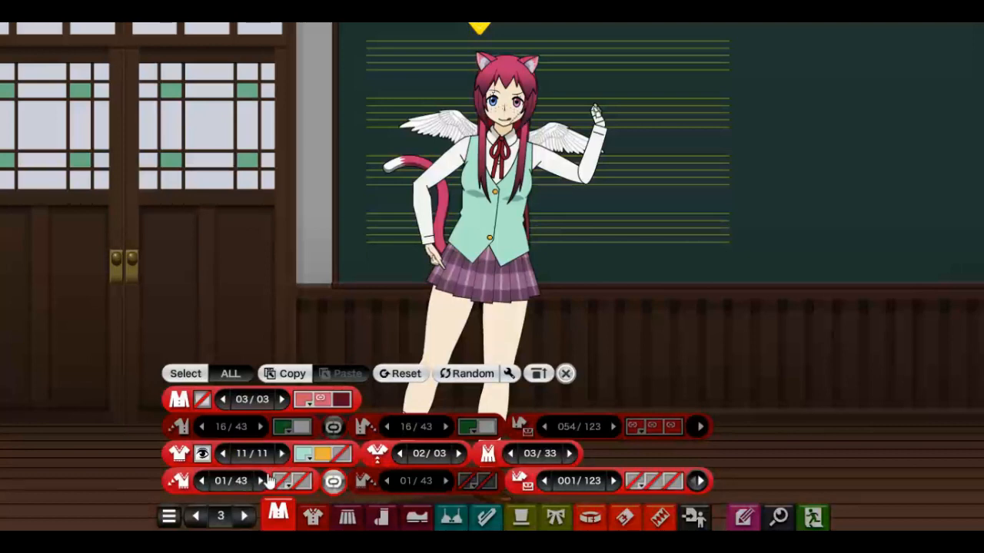
# Give the mint vest sleeve style 07 and chest decoration 002, and hide the whole vest layer
pyautogui.click(262, 479)
pyautogui.click(262, 480)
pyautogui.click(262, 480)
pyautogui.click(262, 479)
pyautogui.click(262, 480)
pyautogui.click(262, 480)
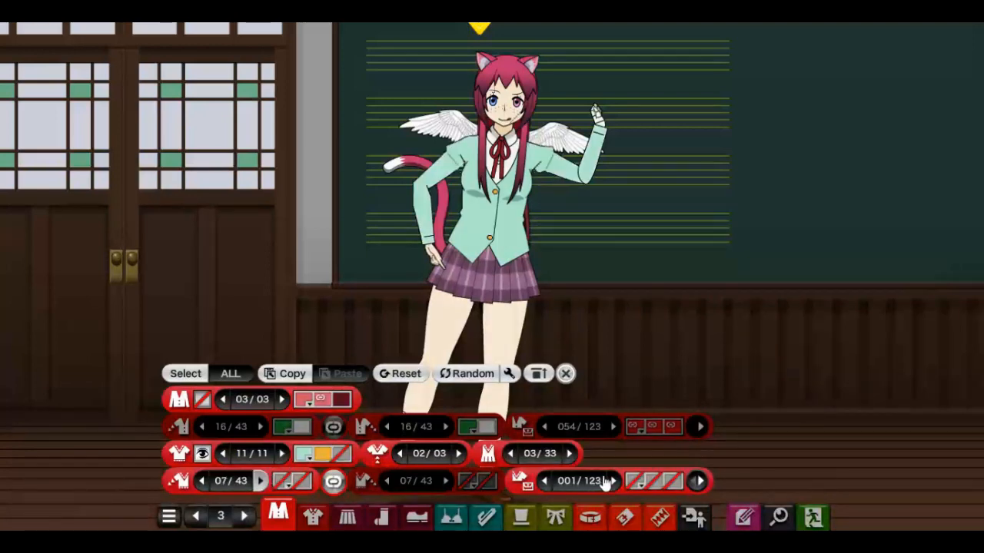
pyautogui.click(613, 481)
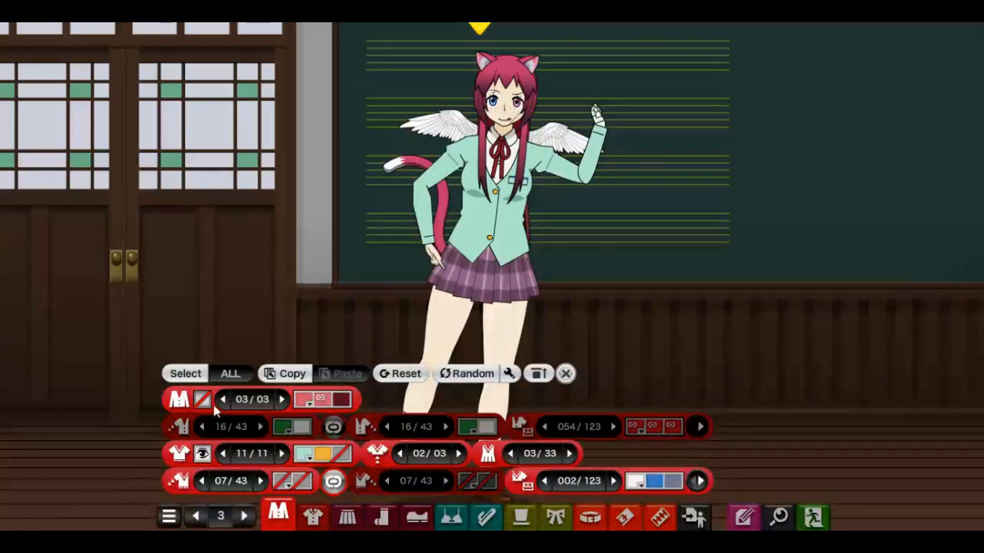
pyautogui.click(201, 455)
# Browse through the available shirt styles and return to the plain white buttoned style 01
pyautogui.click(312, 515)
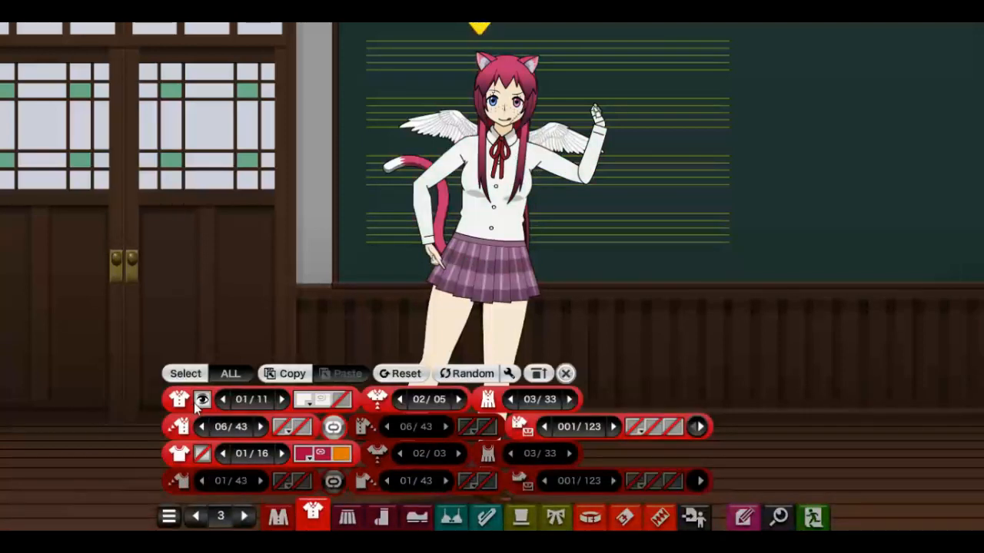
pyautogui.click(282, 399)
pyautogui.click(282, 399)
pyautogui.click(282, 398)
pyautogui.click(291, 398)
pyautogui.click(290, 399)
pyautogui.click(291, 399)
pyautogui.click(291, 399)
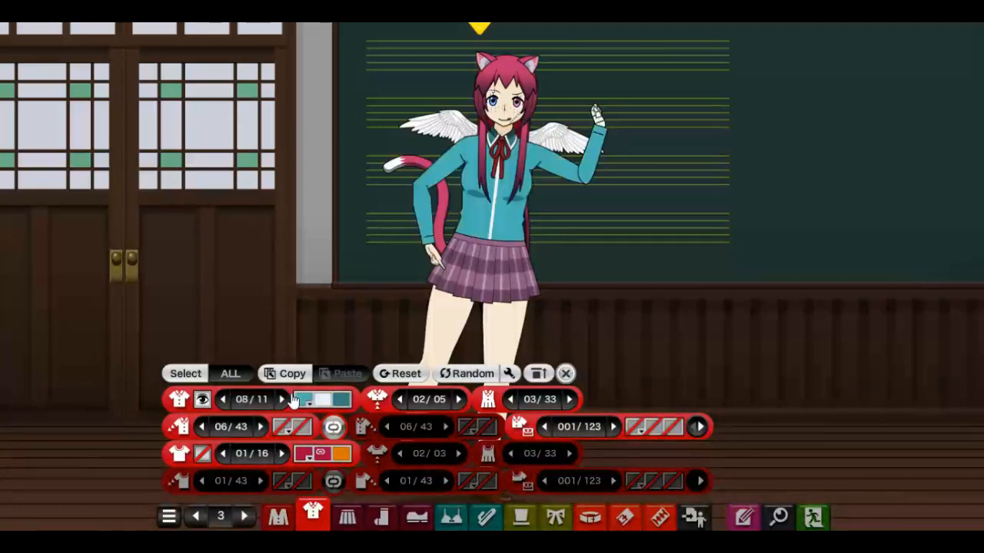
pyautogui.click(291, 399)
pyautogui.click(290, 399)
pyautogui.click(291, 399)
pyautogui.click(282, 399)
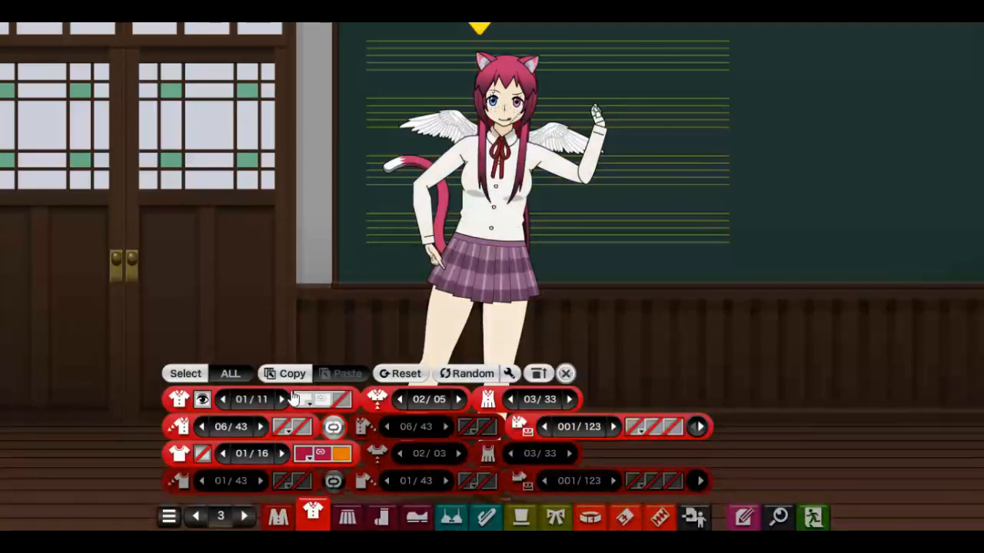
# Remove the red neck ribbon and open the front of the white shirt over a visible undershirt layer
pyautogui.click(203, 453)
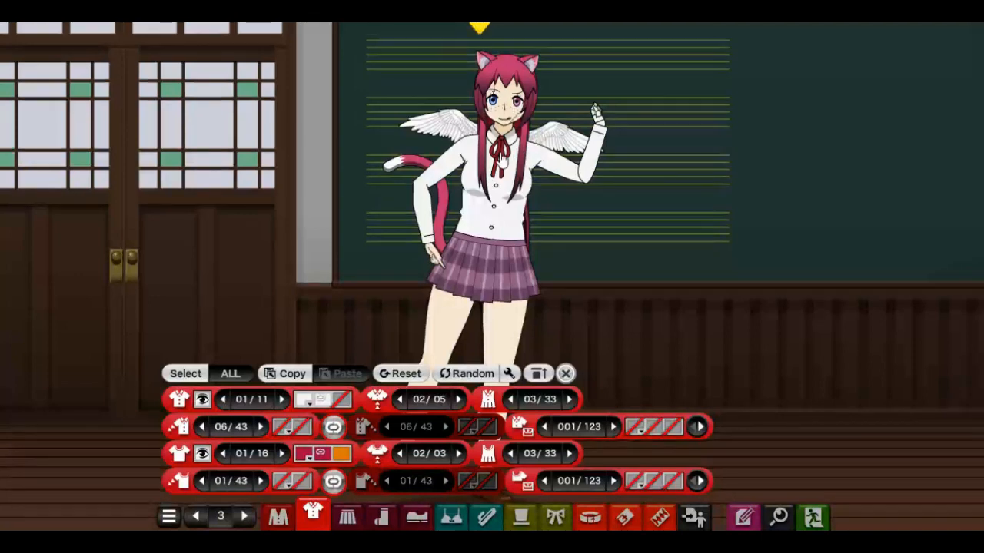
pyautogui.click(502, 156)
pyautogui.click(498, 156)
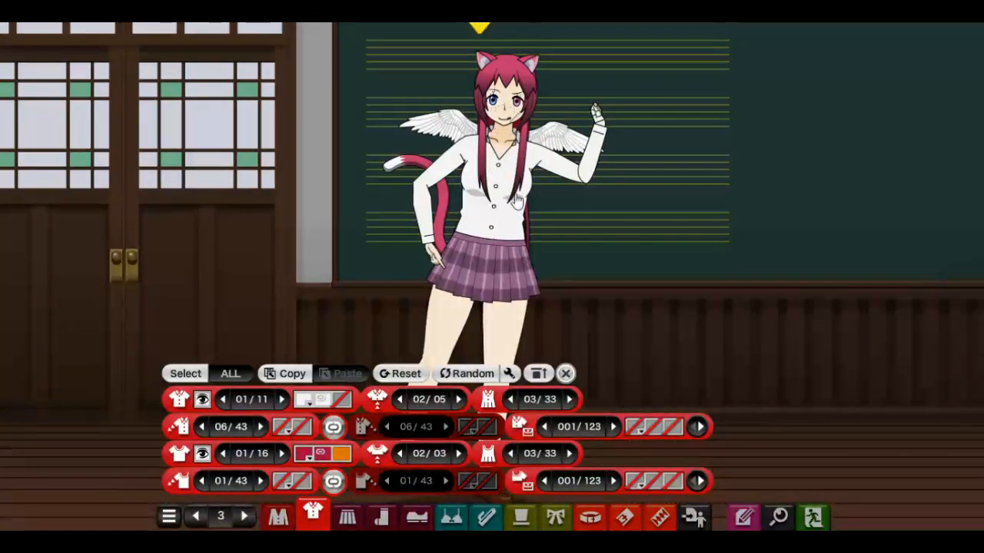
pyautogui.click(511, 175)
pyautogui.click(512, 201)
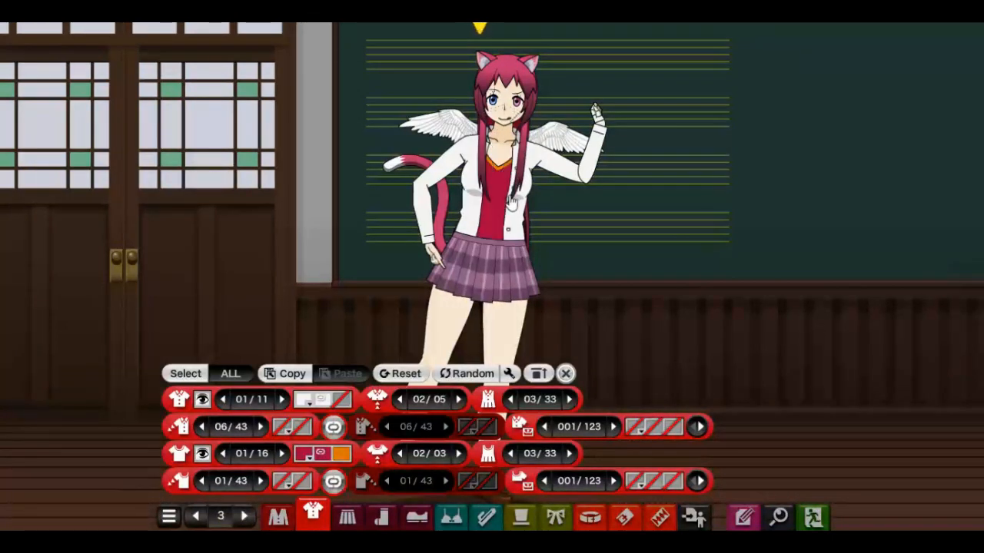
# Change the undershirt to the purple high-collared style 06 with gold trim
pyautogui.click(282, 455)
pyautogui.click(283, 454)
pyautogui.click(283, 454)
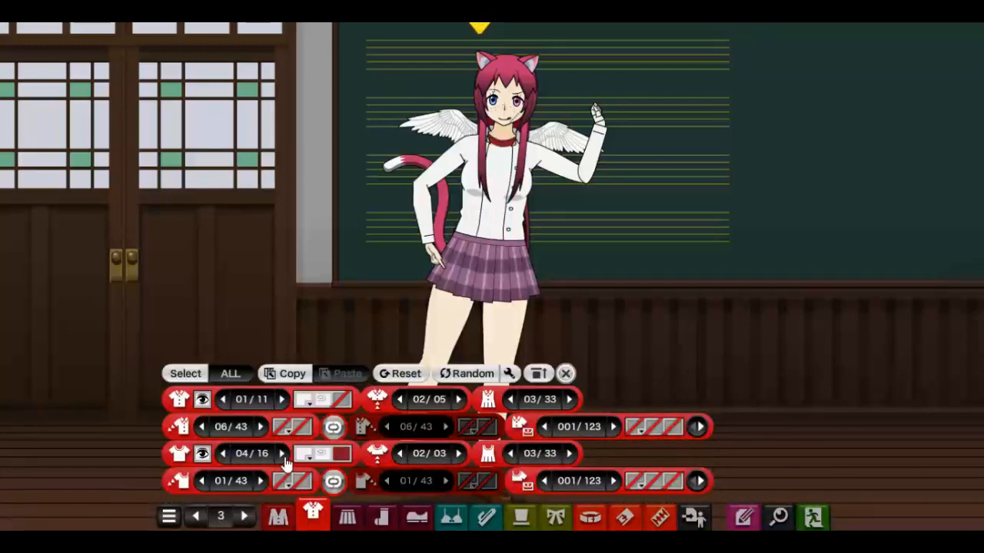
pyautogui.click(282, 454)
pyautogui.click(283, 455)
pyautogui.click(283, 454)
pyautogui.click(283, 454)
pyautogui.click(283, 455)
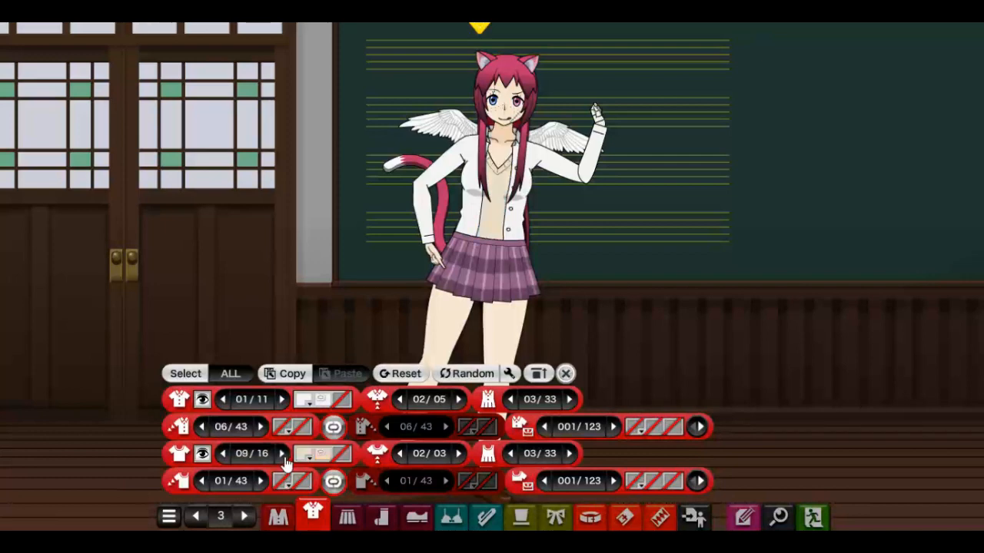
pyautogui.click(283, 454)
pyautogui.click(283, 455)
pyautogui.click(283, 455)
pyautogui.click(283, 454)
pyautogui.click(283, 455)
pyautogui.click(283, 454)
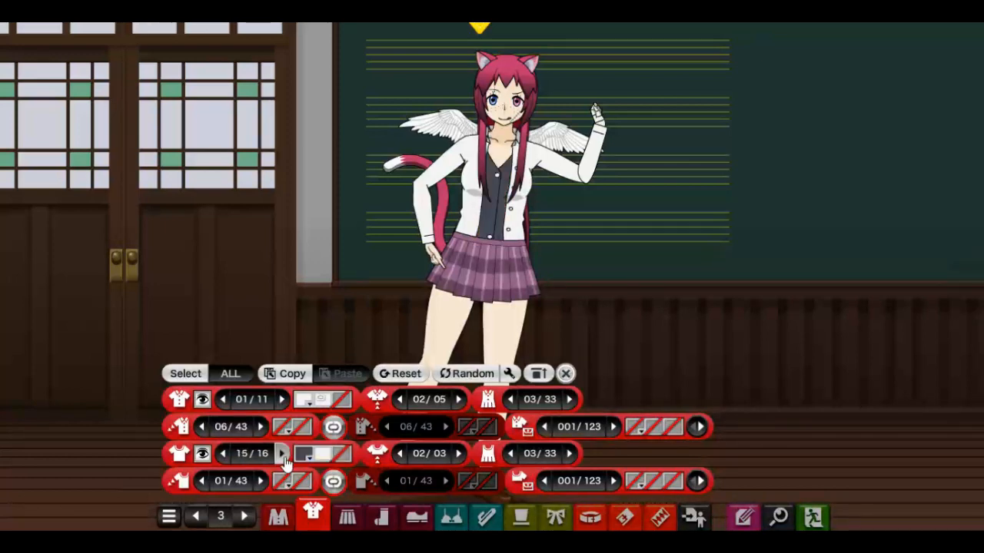
pyautogui.click(283, 454)
pyautogui.click(283, 454)
pyautogui.click(283, 454)
pyautogui.click(283, 454)
pyautogui.click(282, 454)
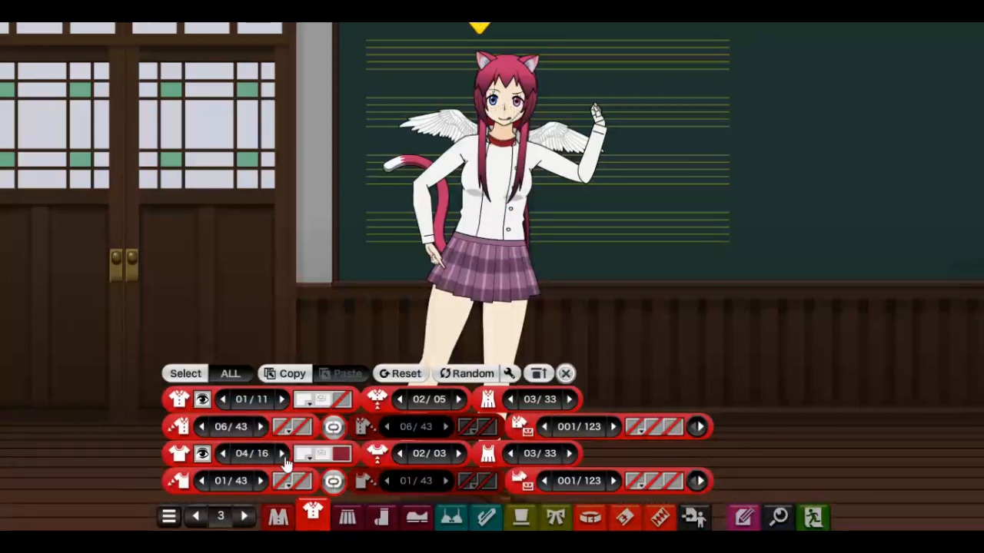
pyautogui.click(283, 454)
pyautogui.click(283, 454)
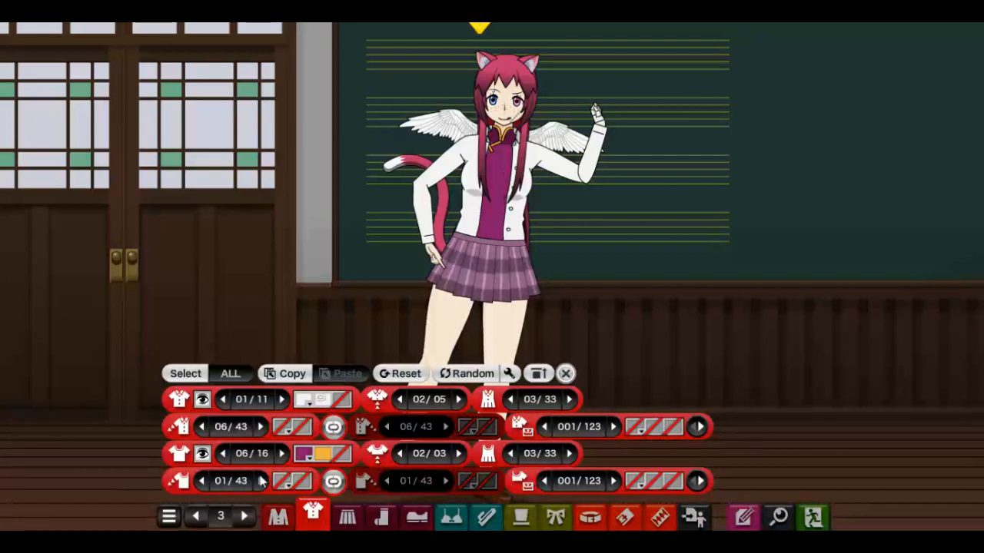
# Replace the plaid skirt with the pink ruffled skirt, style 12
pyautogui.click(345, 515)
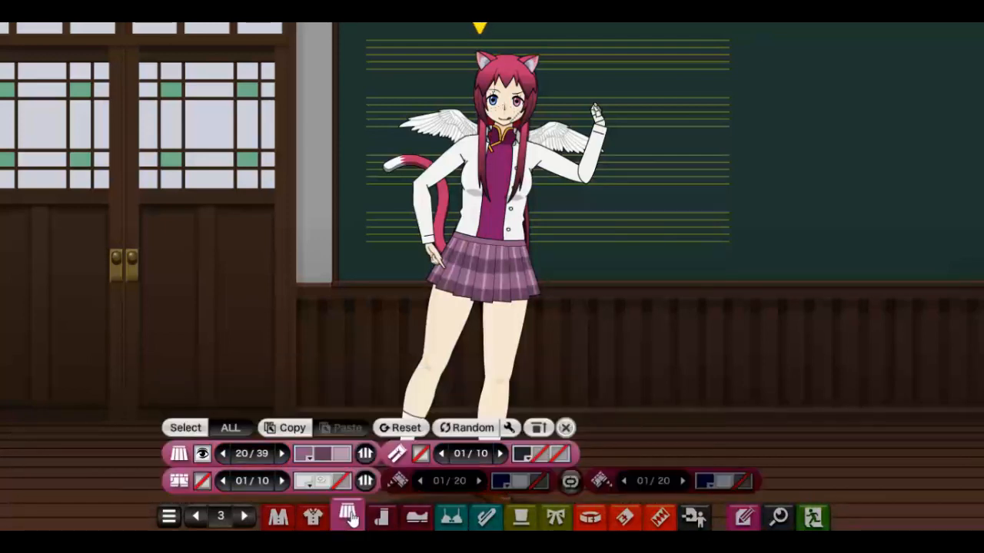
pyautogui.click(284, 454)
pyautogui.click(283, 455)
pyautogui.click(284, 454)
pyautogui.click(284, 454)
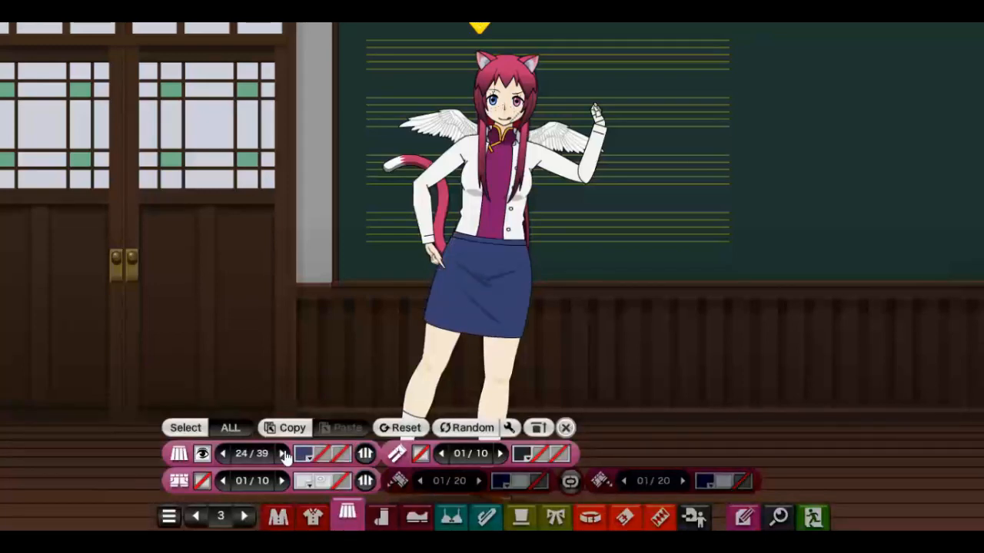
pyautogui.click(284, 454)
pyautogui.click(284, 454)
pyautogui.click(283, 454)
pyautogui.click(284, 454)
pyautogui.click(284, 454)
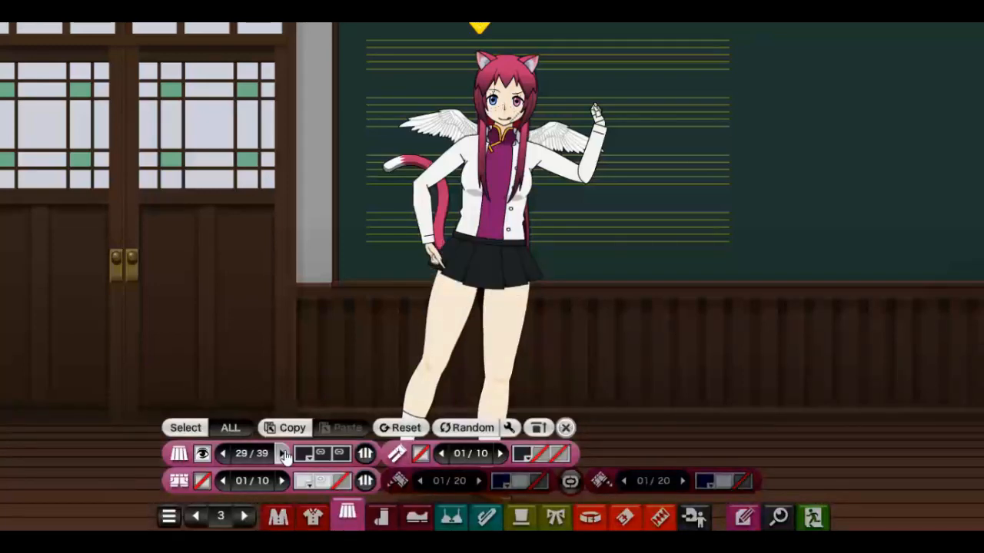
pyautogui.click(283, 455)
pyautogui.click(283, 455)
pyautogui.click(284, 455)
pyautogui.click(284, 455)
pyautogui.click(284, 455)
pyautogui.click(284, 455)
pyautogui.click(284, 455)
pyautogui.click(284, 455)
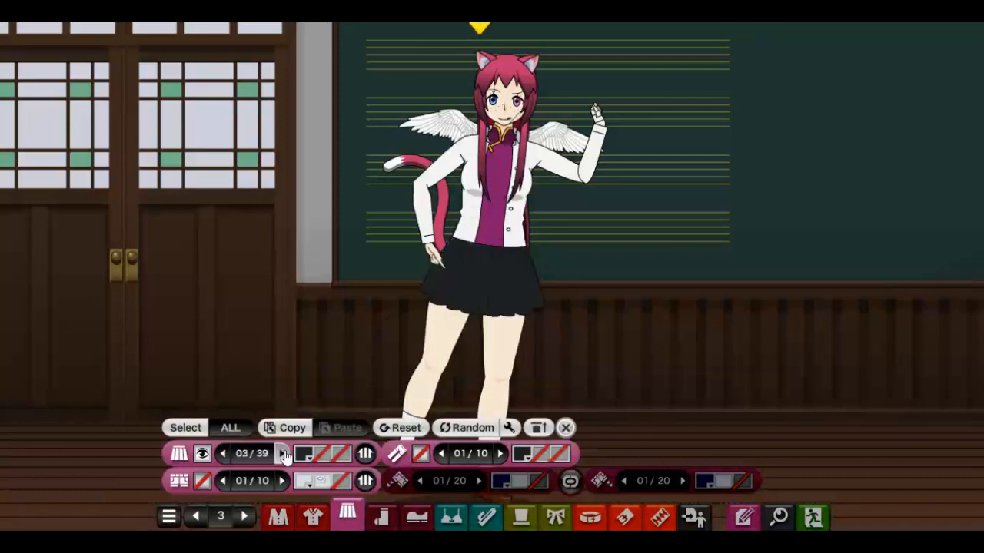
pyautogui.click(284, 455)
pyautogui.click(283, 455)
pyautogui.click(284, 455)
pyautogui.click(284, 455)
pyautogui.click(283, 455)
pyautogui.click(284, 455)
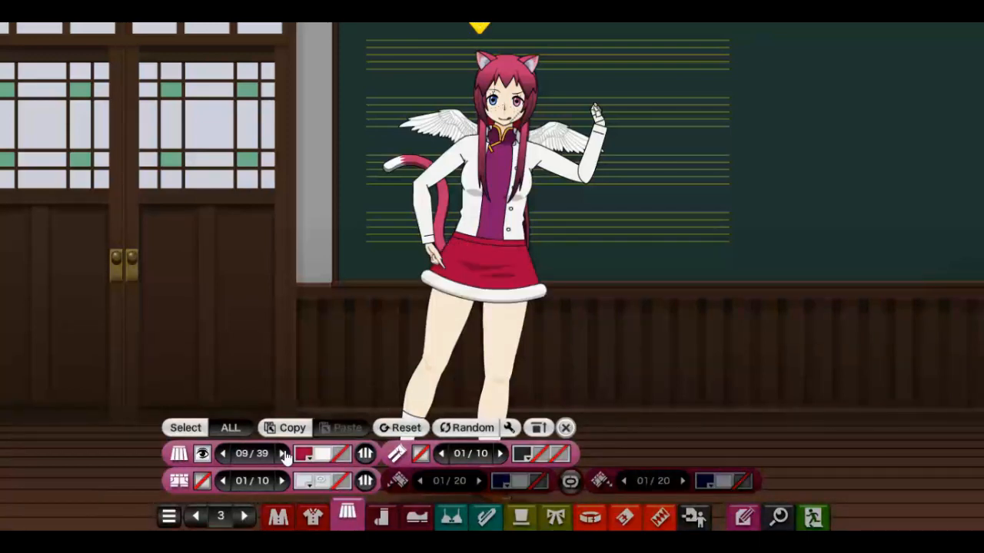
pyautogui.click(283, 455)
pyautogui.click(283, 455)
pyautogui.click(284, 455)
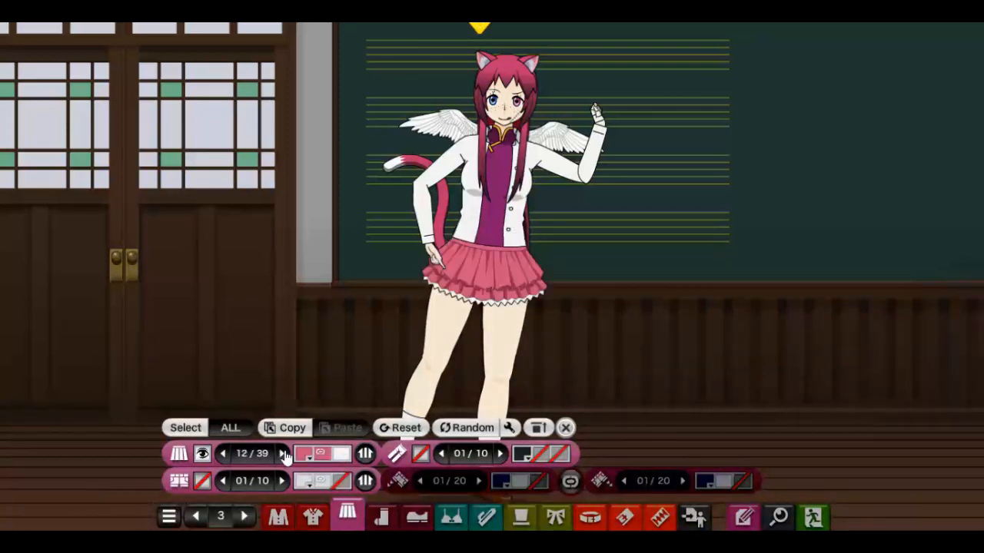
# Show the blue trousers with leg style 20 and hide the skirt
pyautogui.click(203, 481)
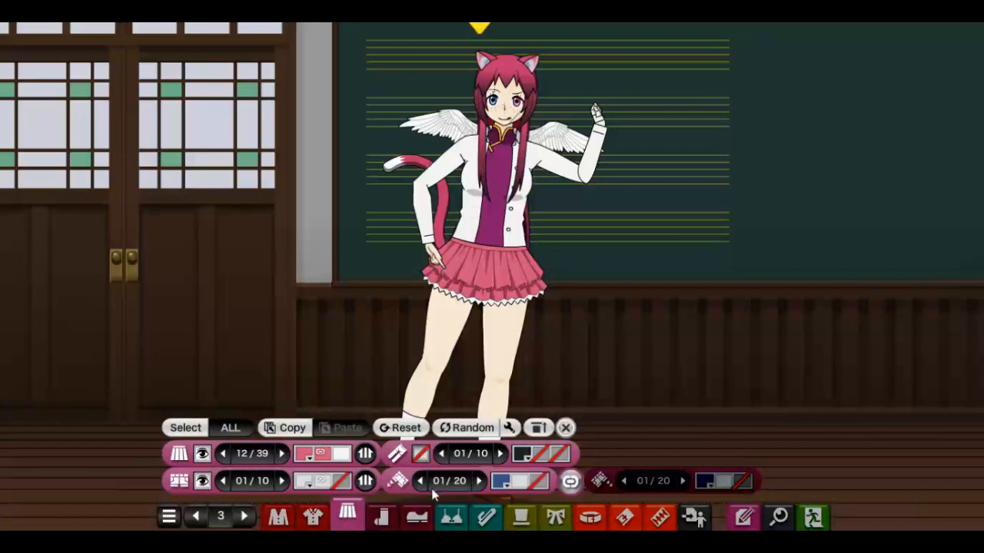
pyautogui.click(421, 481)
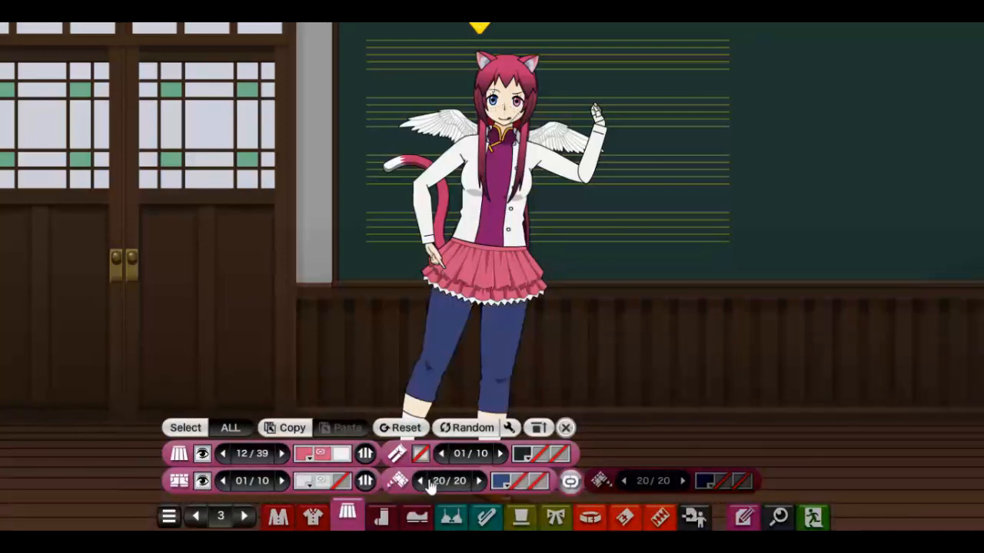
pyautogui.click(203, 454)
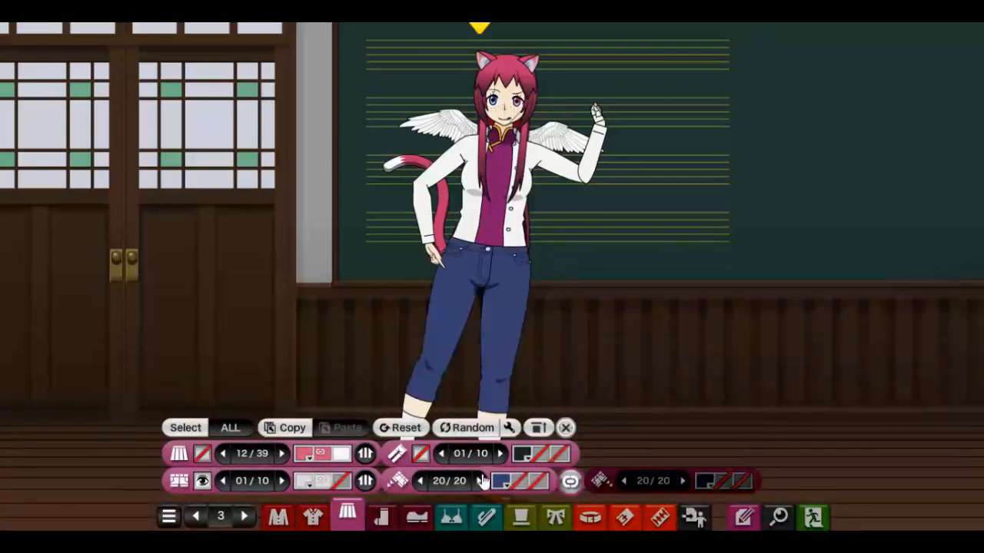
# Go through the trouser leg styles and choose the long style 05 with white rolled-up hems
pyautogui.click(482, 481)
pyautogui.click(482, 481)
pyautogui.click(483, 480)
pyautogui.click(483, 481)
pyautogui.click(483, 480)
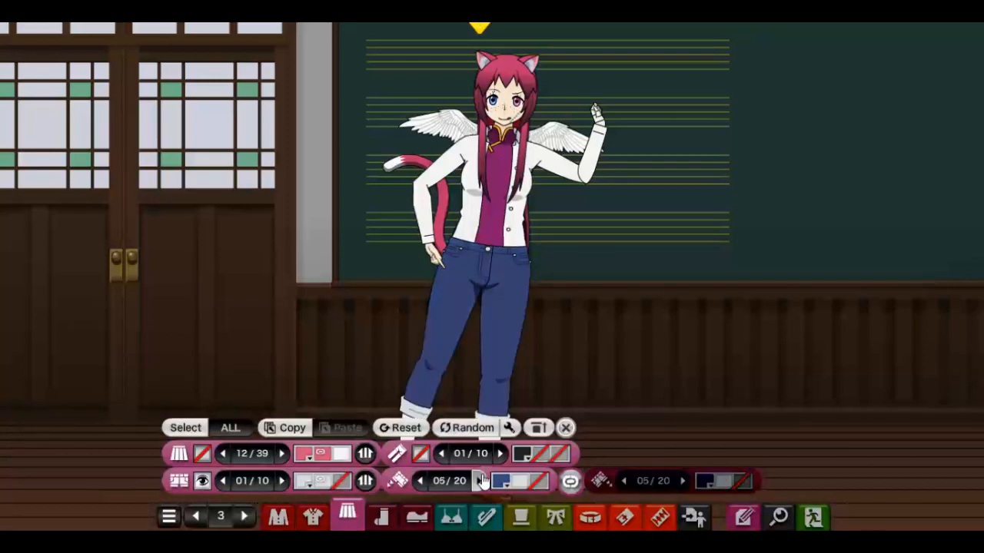
pyautogui.click(482, 481)
pyautogui.click(482, 480)
pyautogui.click(483, 481)
pyautogui.click(482, 481)
pyautogui.click(483, 480)
pyautogui.click(482, 480)
pyautogui.click(483, 480)
pyautogui.click(483, 480)
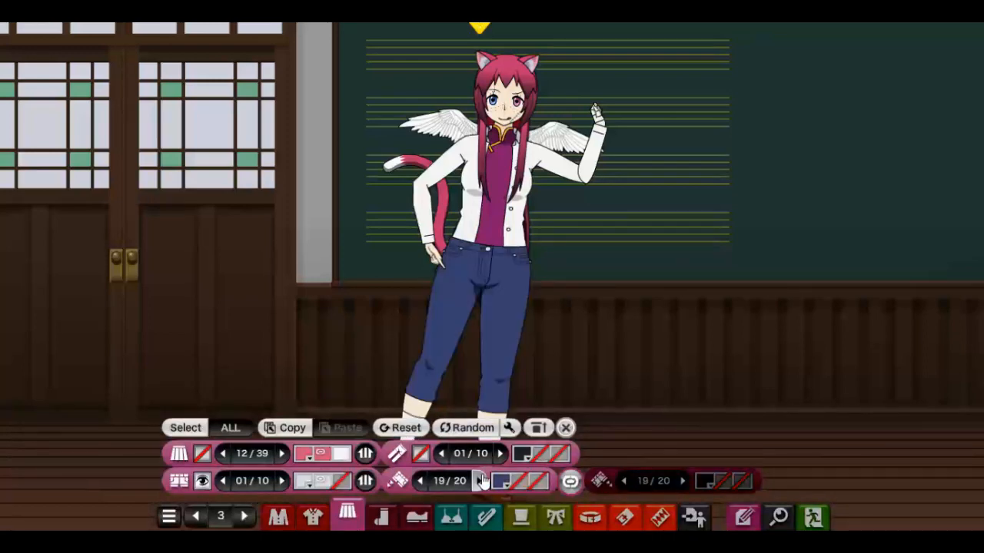
pyautogui.click(482, 480)
pyautogui.click(483, 481)
pyautogui.click(482, 480)
pyautogui.click(483, 481)
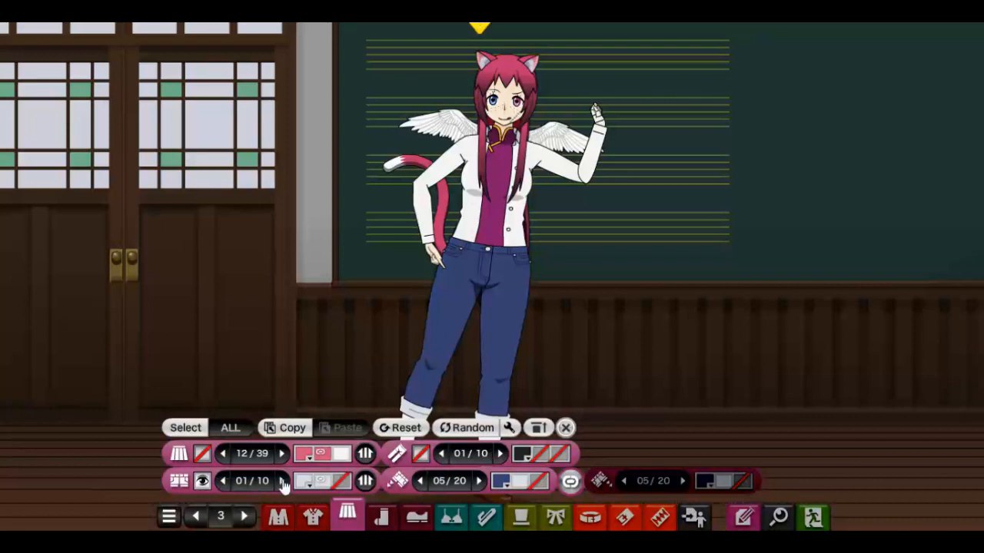
# Browse through all the trouser waist styles, ending back on style 01
pyautogui.click(283, 481)
pyautogui.click(283, 481)
pyautogui.click(283, 481)
pyautogui.click(283, 481)
pyautogui.click(283, 481)
pyautogui.click(283, 481)
pyautogui.click(283, 481)
pyautogui.click(283, 481)
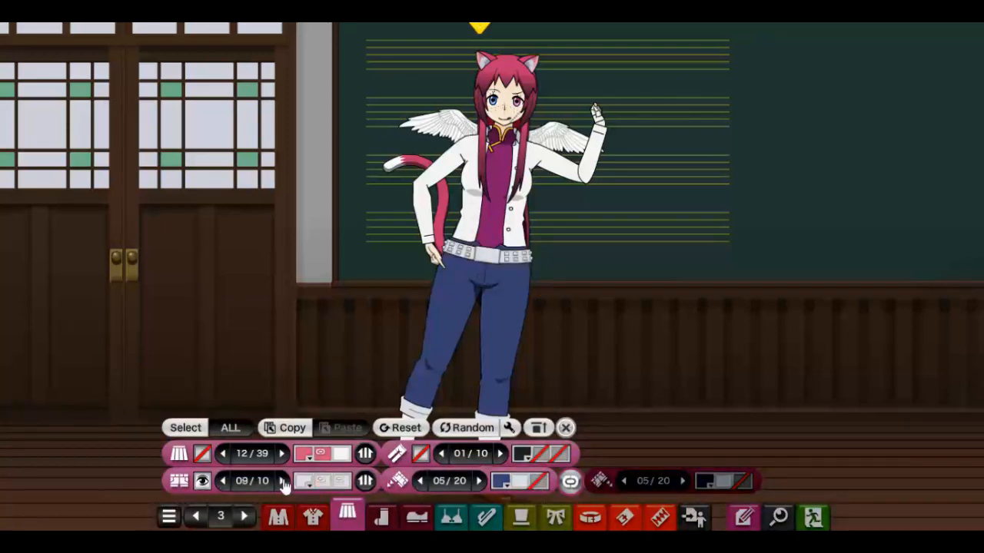
pyautogui.click(283, 481)
pyautogui.click(283, 481)
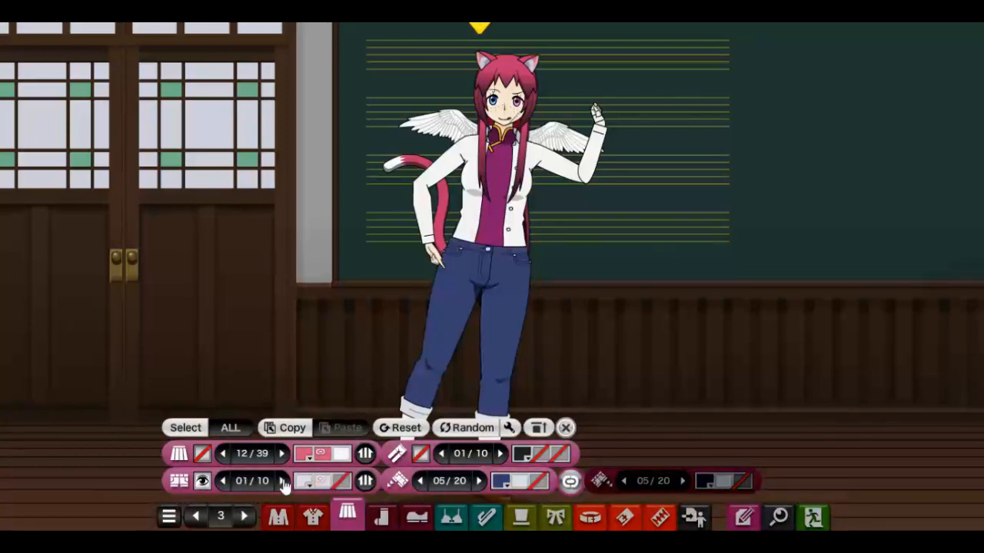
# Show the skirt again, hide the trousers and choose the black skirt with turquoise hem, style 06
pyautogui.click(205, 454)
pyautogui.click(202, 482)
pyautogui.click(223, 454)
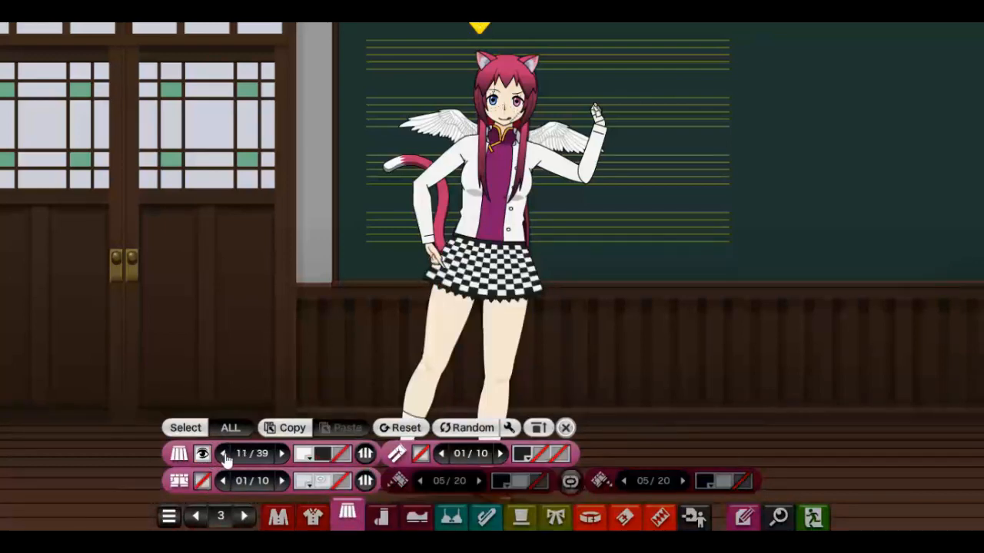
pyautogui.click(223, 454)
pyautogui.click(223, 454)
pyautogui.click(223, 454)
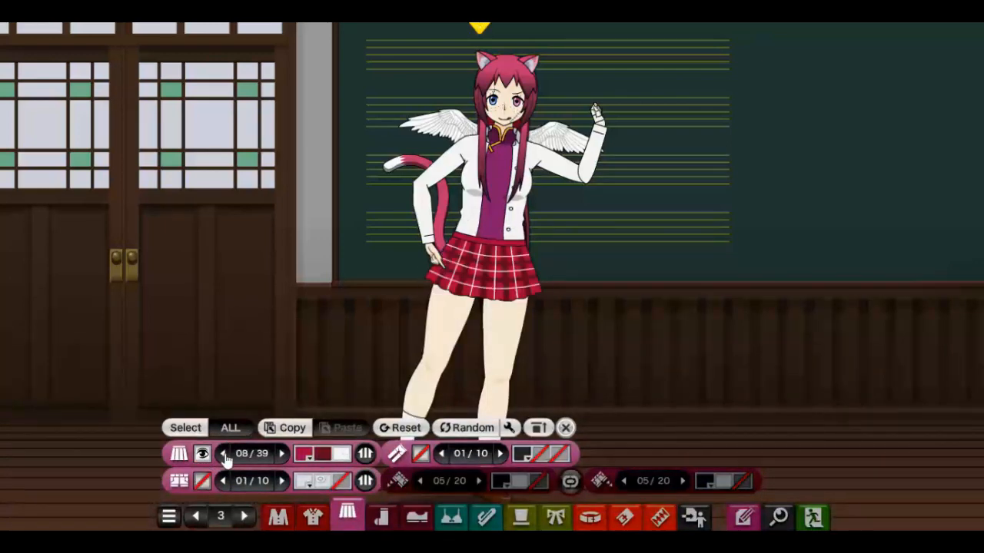
pyautogui.click(223, 454)
pyautogui.click(222, 454)
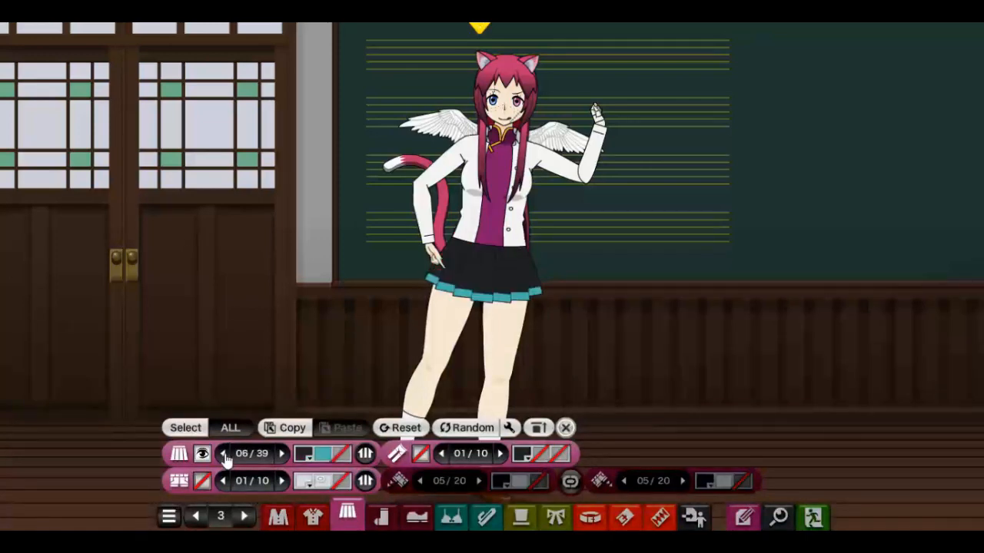
# Show tights under the skirt, go through their patterns and choose the plain dark grey style 01
pyautogui.click(425, 454)
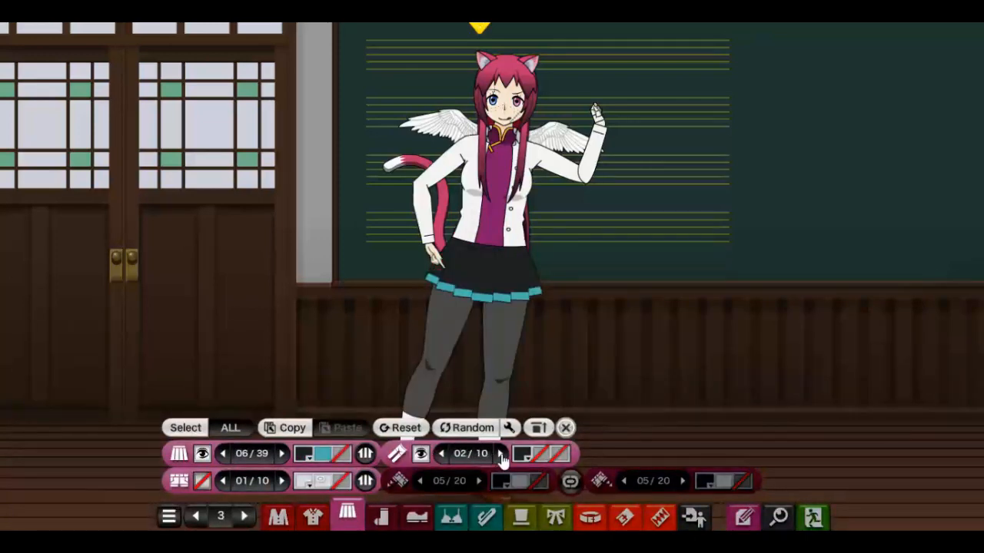
pyautogui.click(501, 454)
pyautogui.click(502, 454)
pyautogui.click(502, 455)
pyautogui.click(502, 454)
pyautogui.click(502, 454)
pyautogui.click(502, 454)
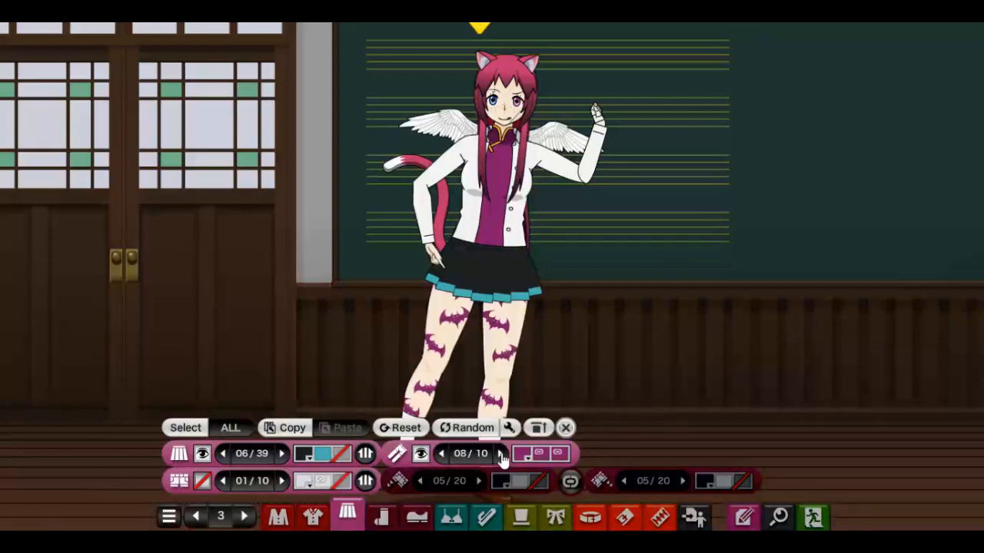
pyautogui.click(502, 455)
pyautogui.click(502, 454)
pyautogui.click(502, 454)
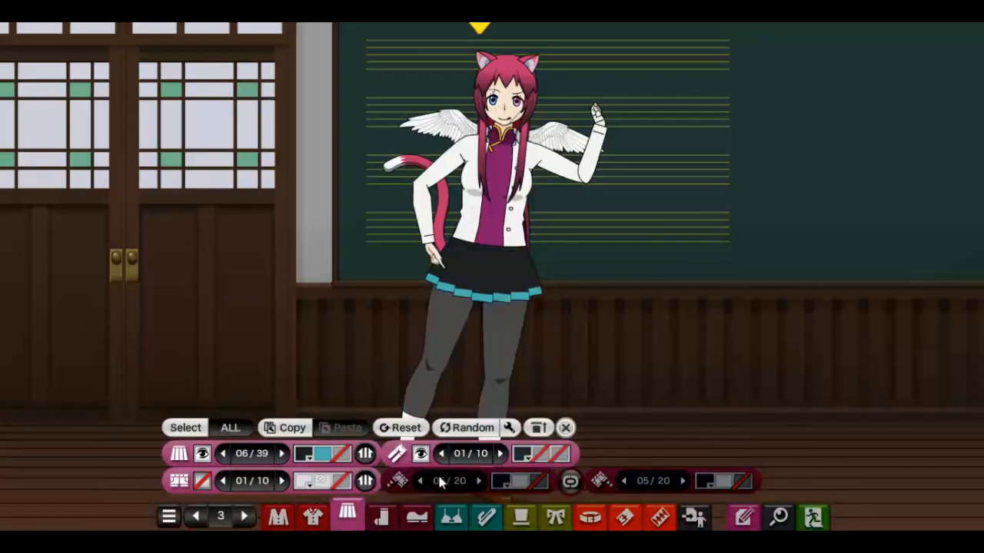
# Go through the sock styles with the legs in full view and choose the over-knee style 09
pyautogui.click(391, 513)
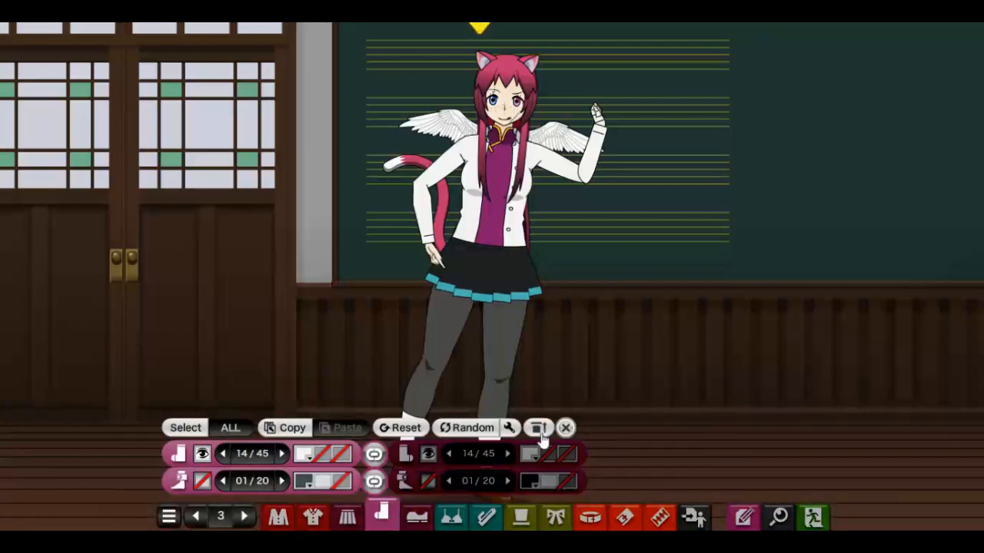
pyautogui.click(539, 430)
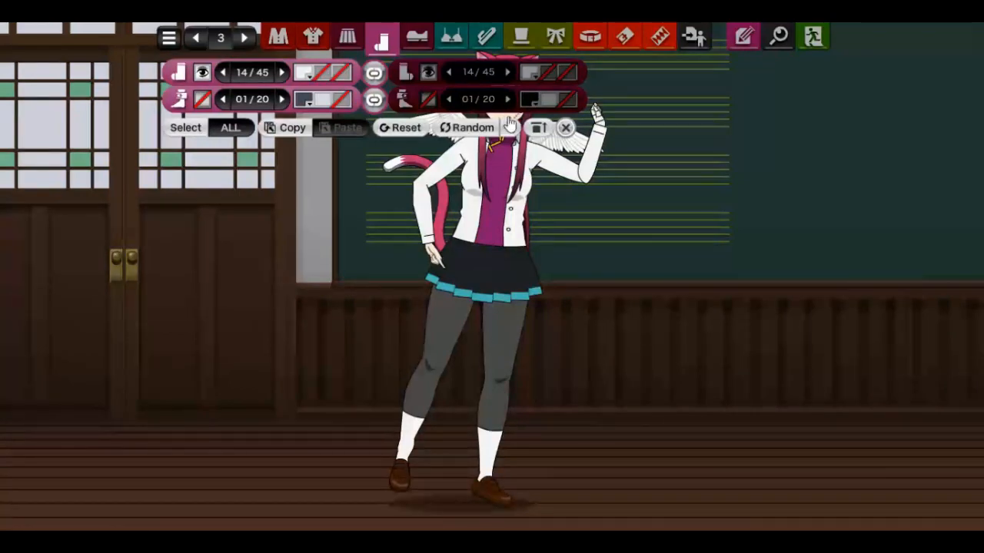
pyautogui.click(283, 72)
pyautogui.click(283, 73)
pyautogui.click(283, 72)
pyautogui.click(283, 73)
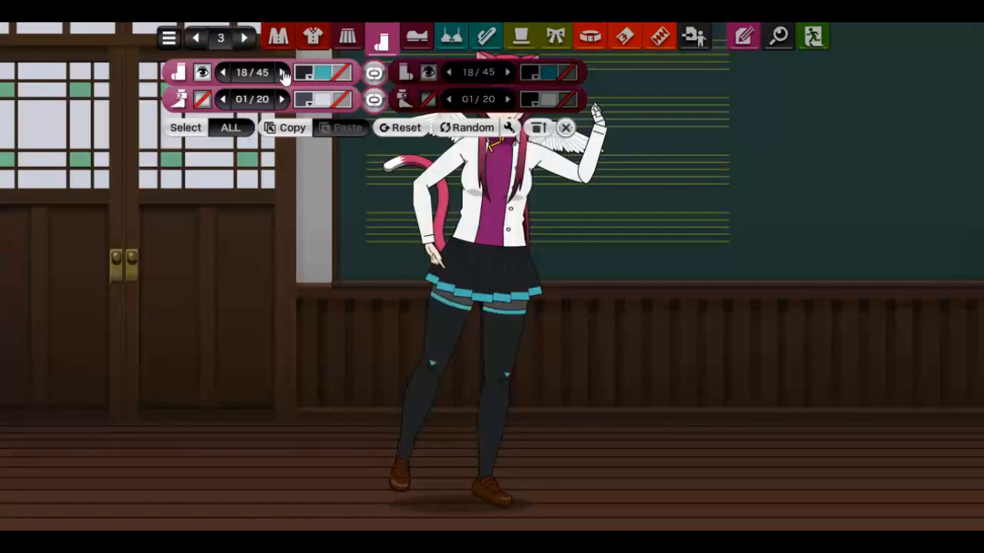
pyautogui.click(282, 72)
pyautogui.doubleClick(283, 73)
pyautogui.doubleClick(283, 72)
pyautogui.doubleClick(283, 72)
pyautogui.tripleClick(282, 72)
pyautogui.doubleClick(283, 73)
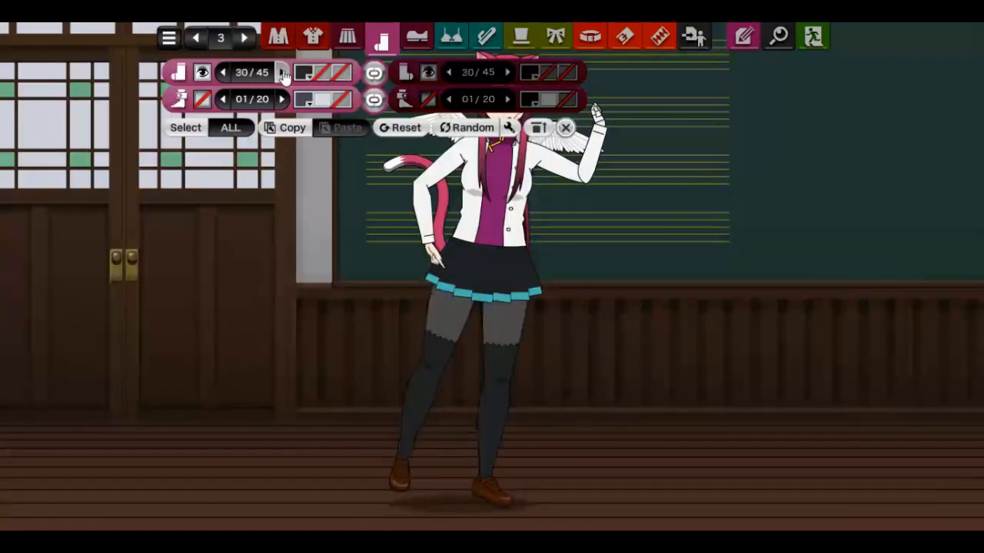
pyautogui.doubleClick(283, 72)
pyautogui.doubleClick(283, 72)
pyautogui.doubleClick(283, 72)
pyautogui.tripleClick(283, 72)
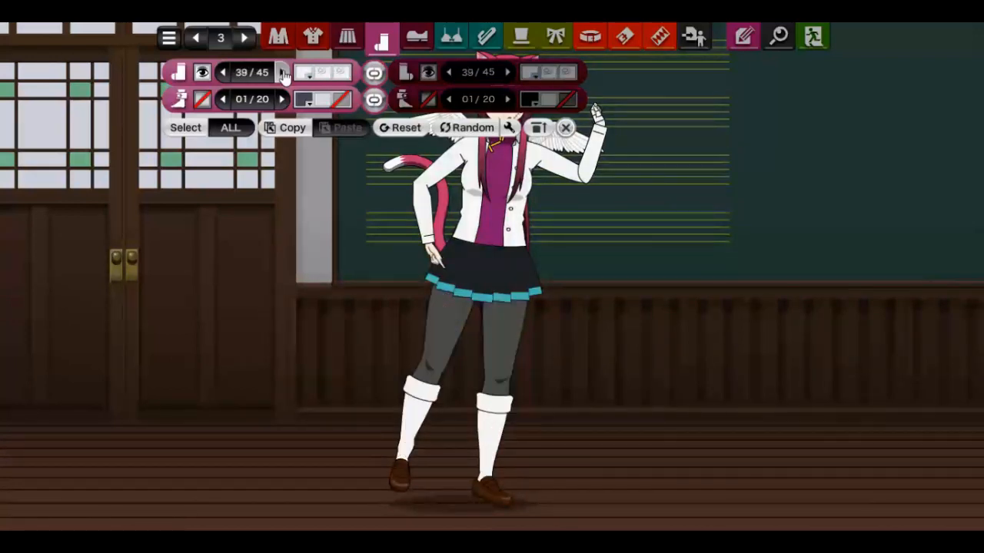
pyautogui.doubleClick(283, 73)
pyautogui.click(283, 73)
pyautogui.click(283, 72)
pyautogui.doubleClick(283, 72)
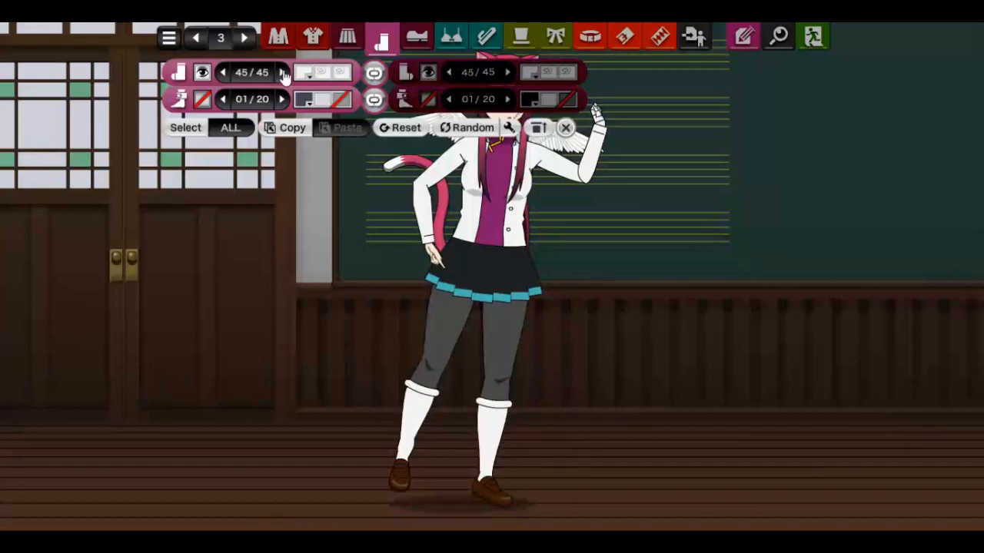
pyautogui.doubleClick(283, 72)
pyautogui.click(282, 73)
pyautogui.click(283, 72)
pyautogui.click(283, 72)
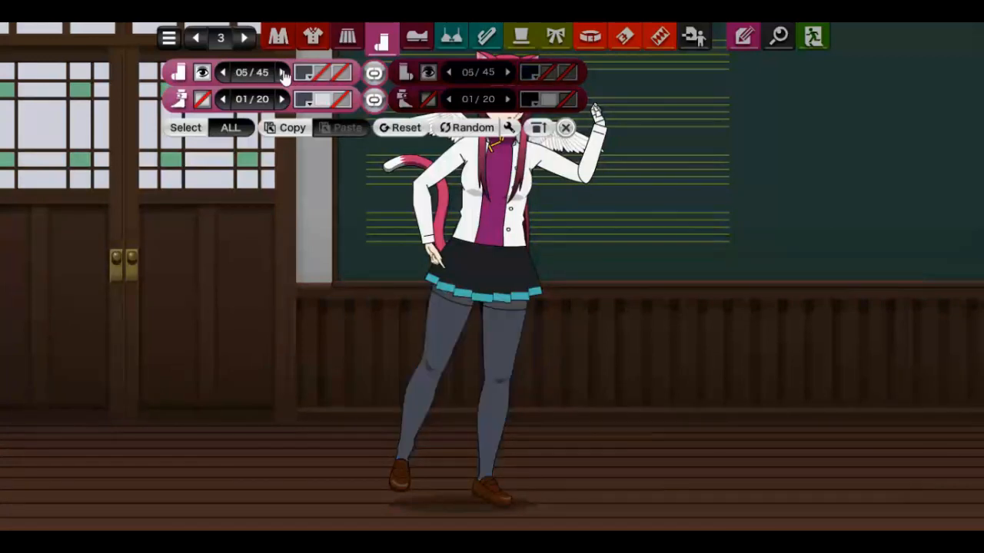
pyautogui.doubleClick(283, 72)
pyautogui.click(283, 72)
pyautogui.click(283, 73)
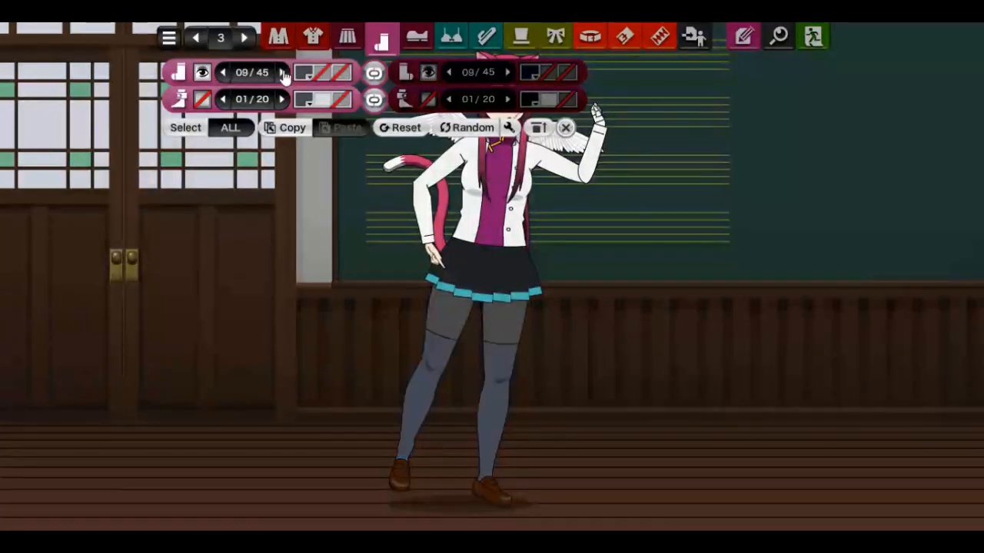
# Recolour the over-knee socks to skin tone FAE8D3 by sampling the character's face
pyautogui.click(311, 75)
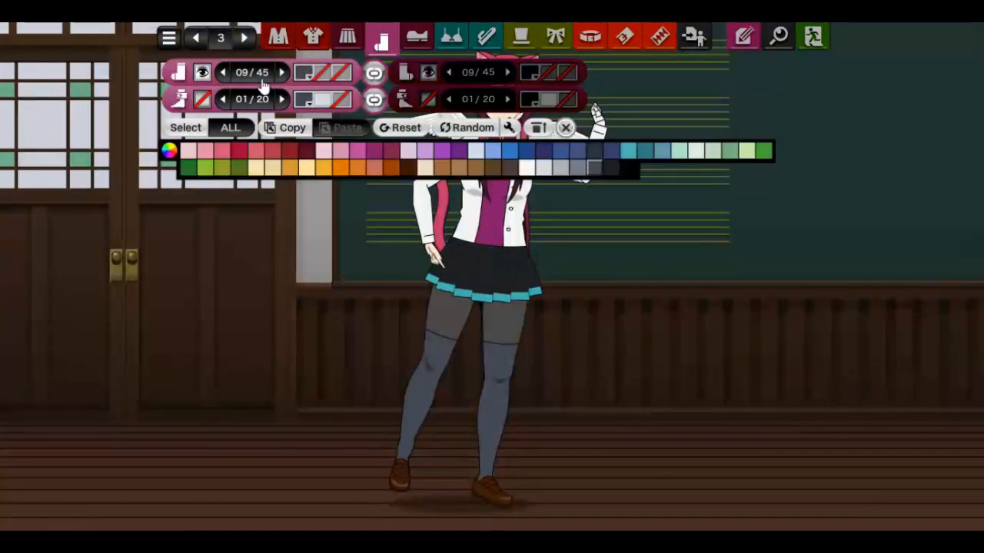
pyautogui.click(541, 129)
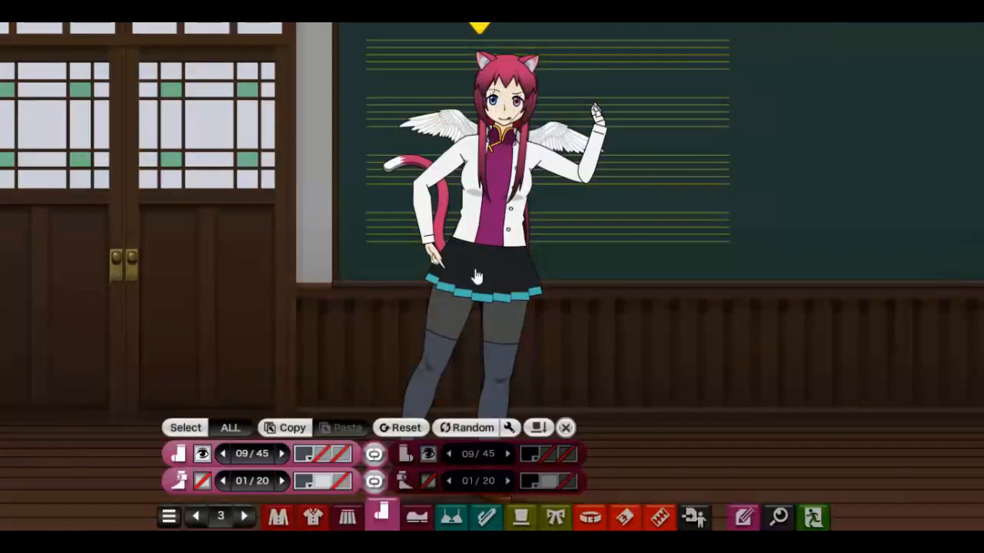
pyautogui.click(307, 457)
pyautogui.click(178, 396)
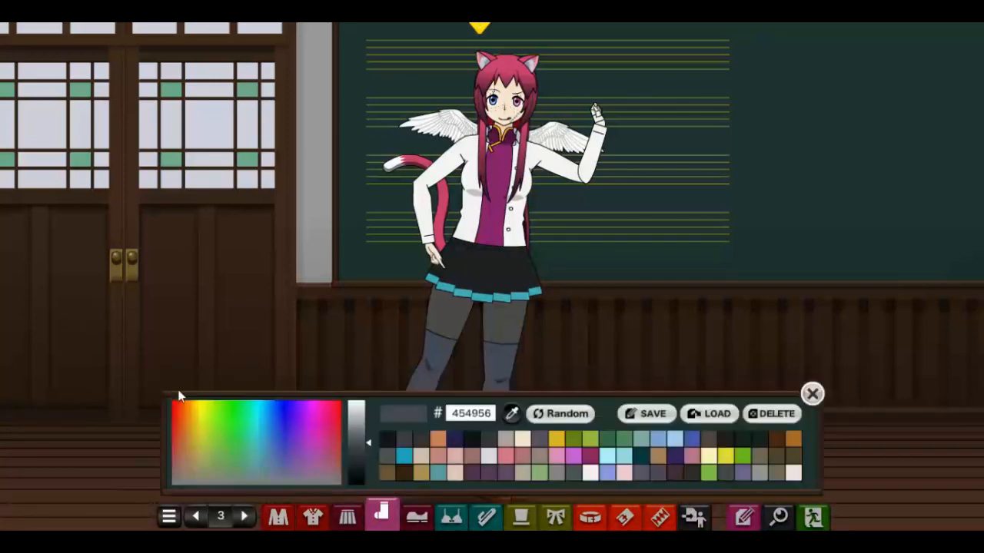
pyautogui.click(511, 414)
pyautogui.click(505, 101)
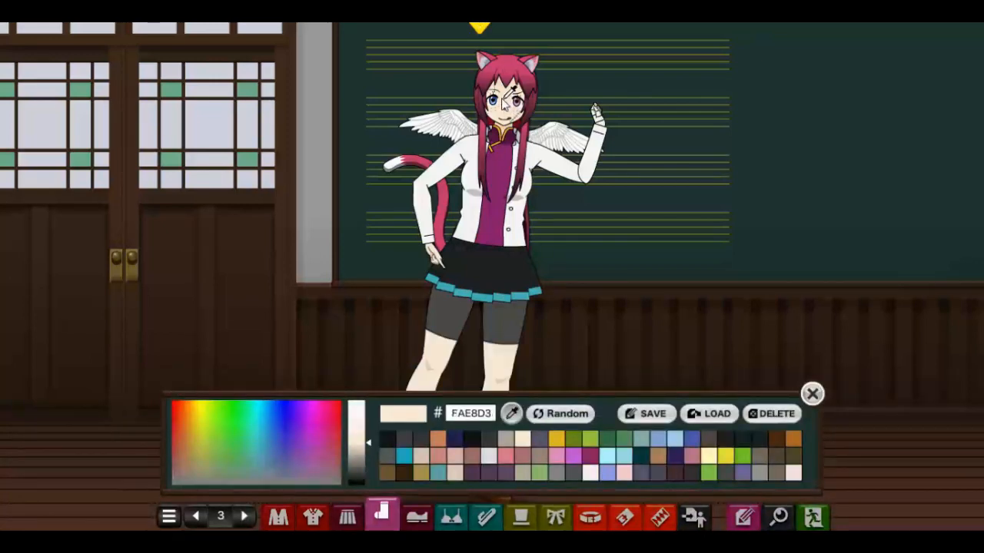
pyautogui.click(809, 393)
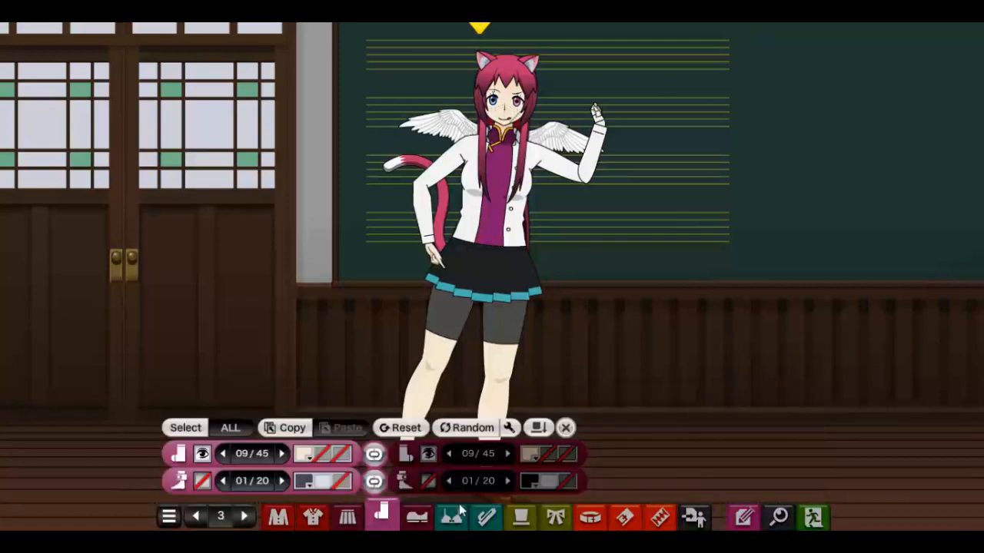
# Show the ankle accessory, choose the baggy leg warmers, style 18, and colour them pink
pyautogui.click(383, 519)
pyautogui.click(383, 521)
pyautogui.click(209, 482)
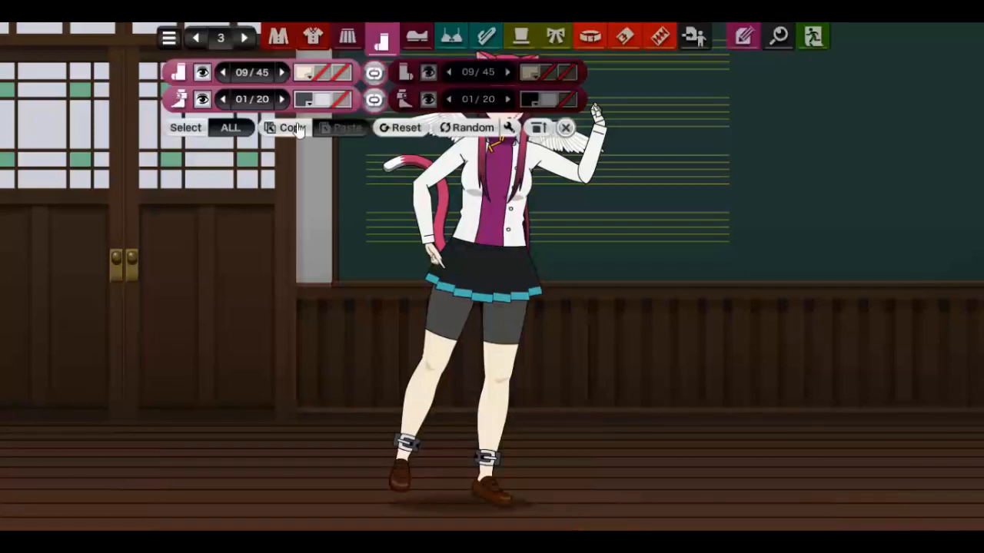
pyautogui.click(282, 100)
pyautogui.click(283, 100)
pyautogui.click(282, 100)
pyautogui.click(282, 100)
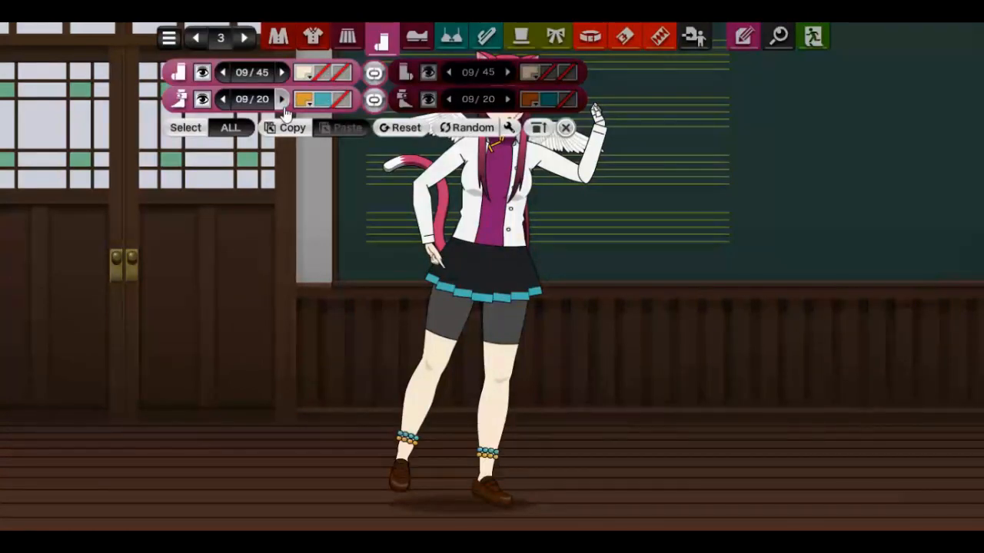
pyautogui.click(282, 100)
pyautogui.click(282, 100)
pyautogui.click(282, 100)
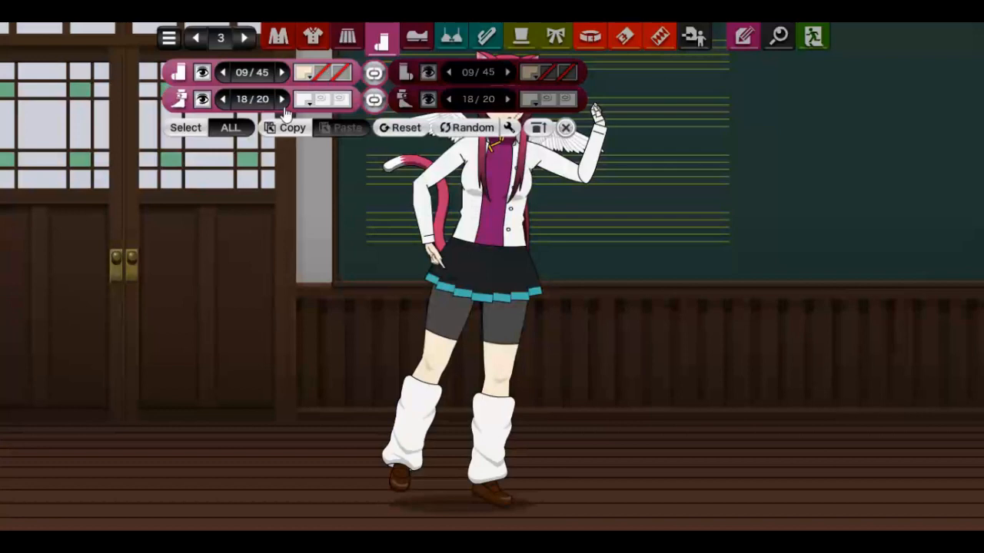
pyautogui.click(303, 101)
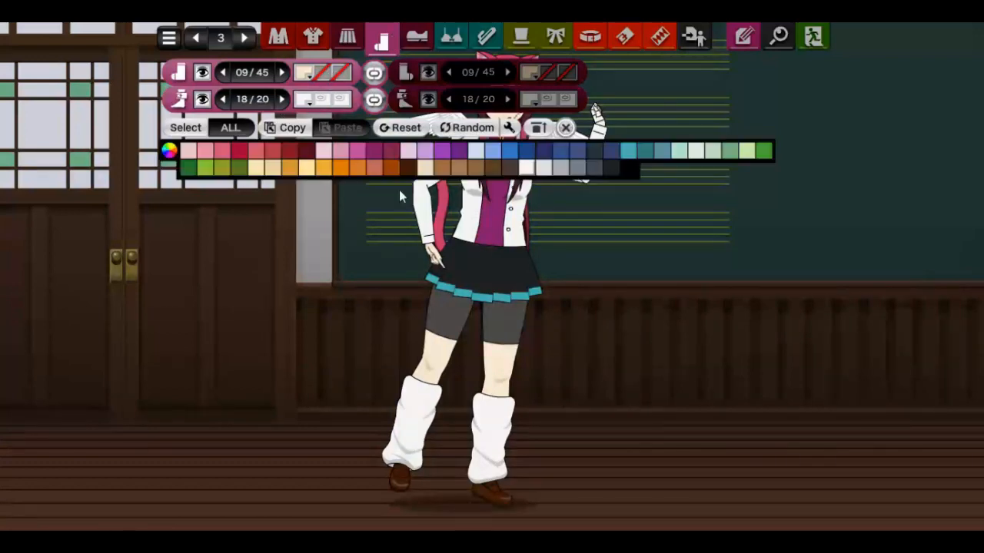
pyautogui.click(360, 156)
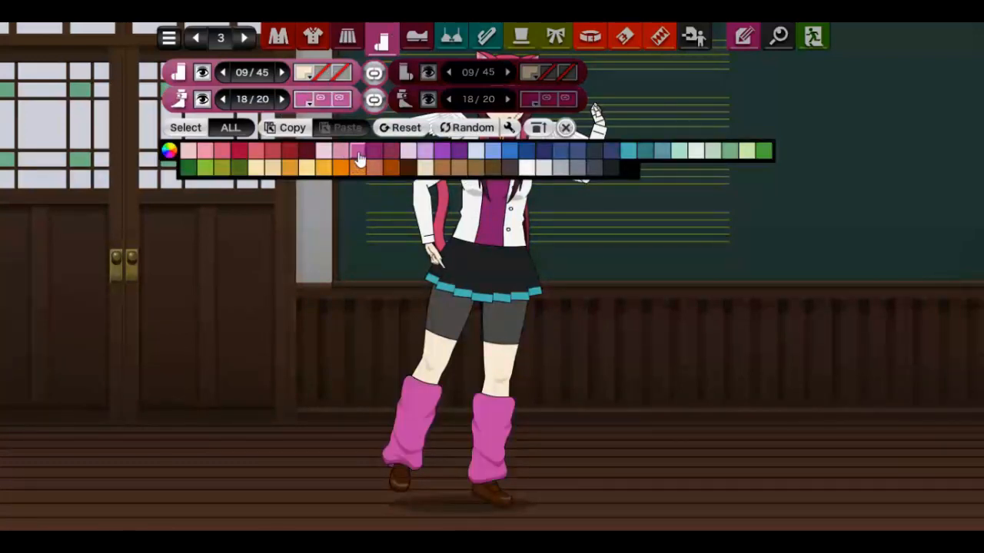
# Go through the shoe styles and choose the dark brown boots, style 02
pyautogui.click(397, 56)
pyautogui.click(427, 40)
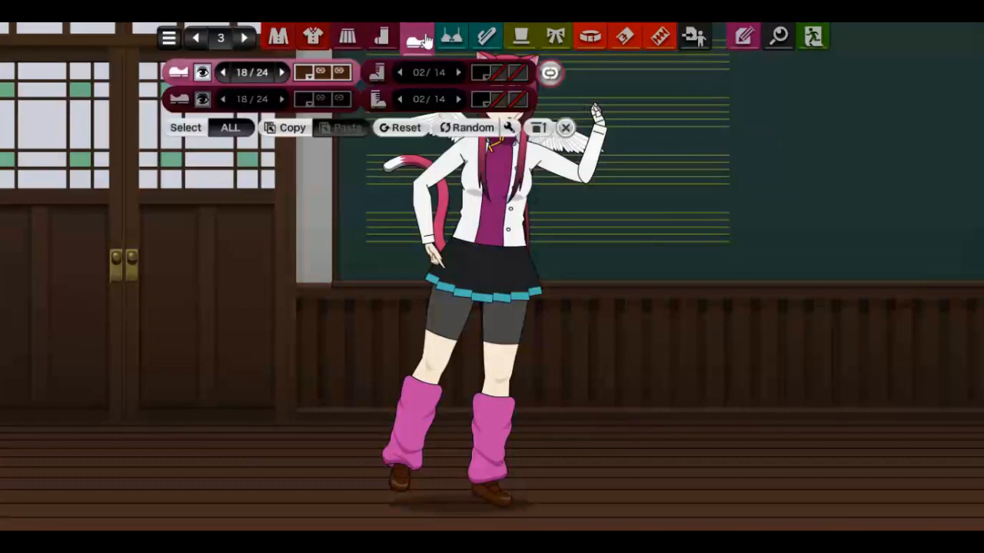
pyautogui.click(538, 128)
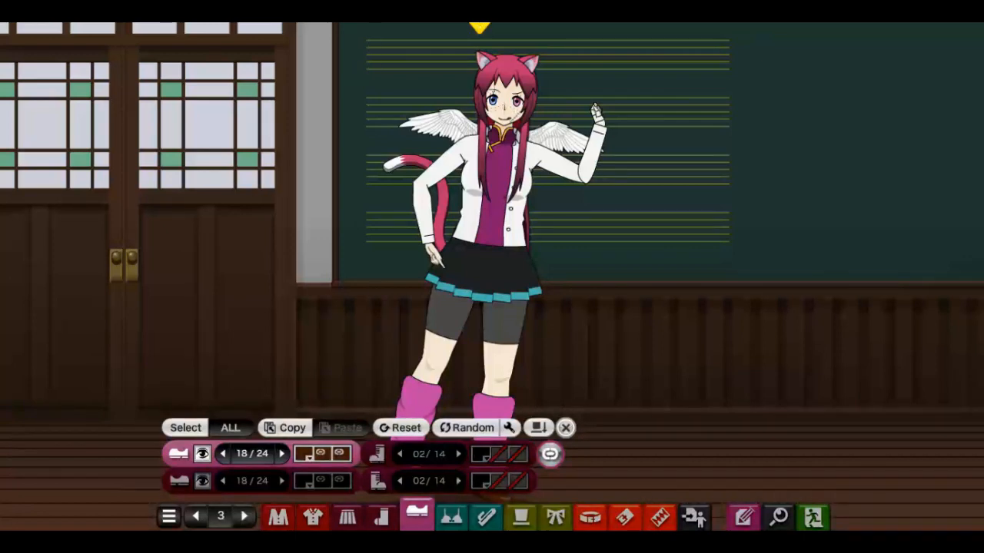
pyautogui.click(540, 428)
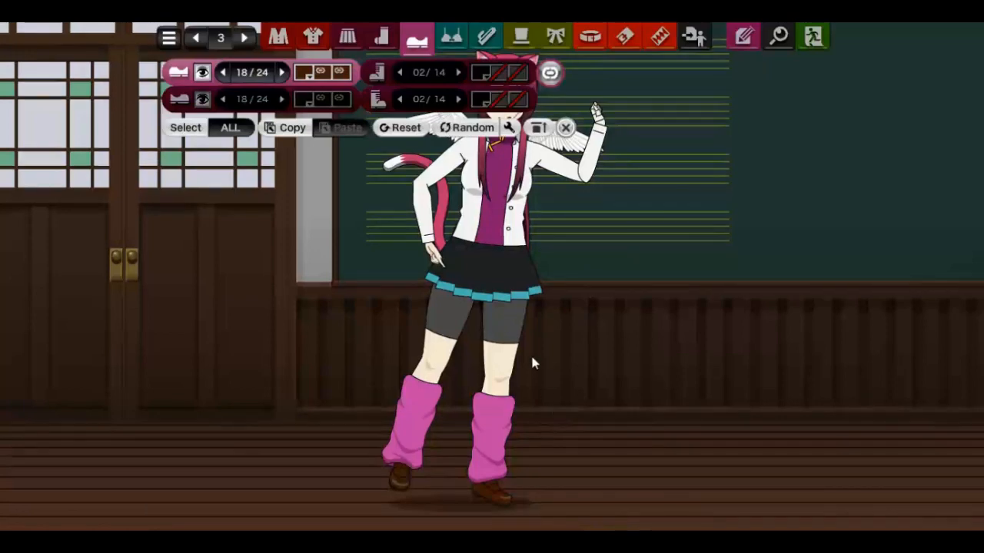
pyautogui.click(289, 75)
pyautogui.click(289, 75)
pyautogui.click(289, 74)
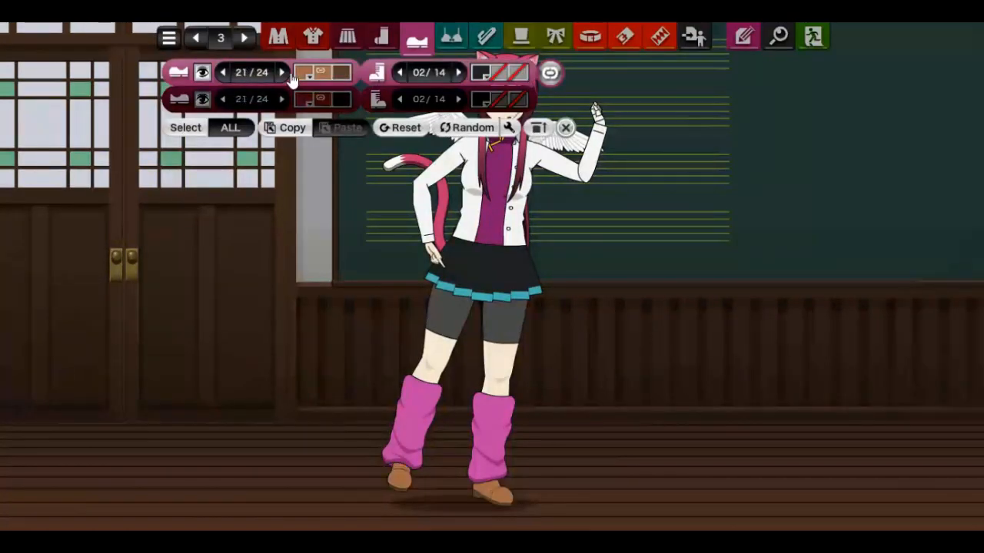
pyautogui.click(289, 74)
pyautogui.click(289, 74)
pyautogui.click(283, 73)
pyautogui.click(282, 73)
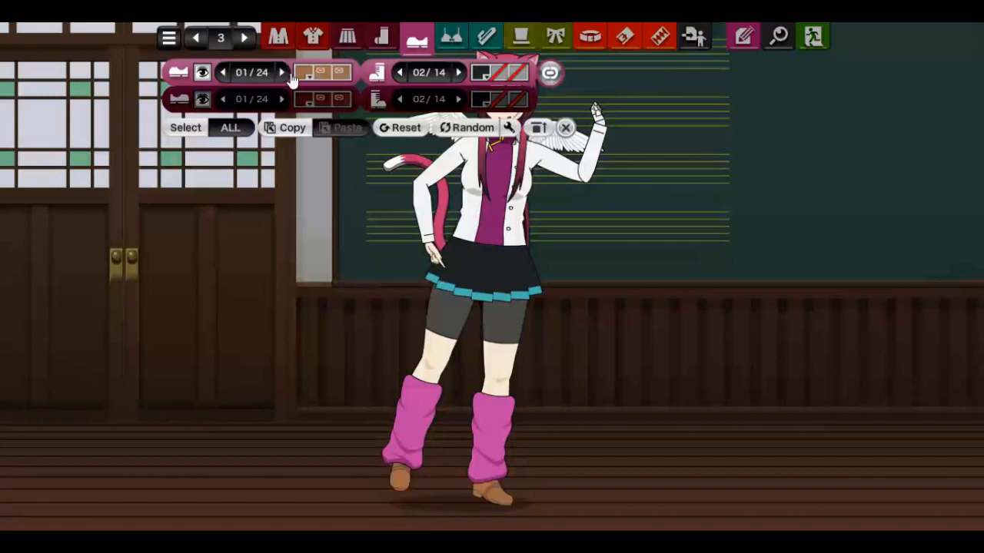
pyautogui.click(282, 73)
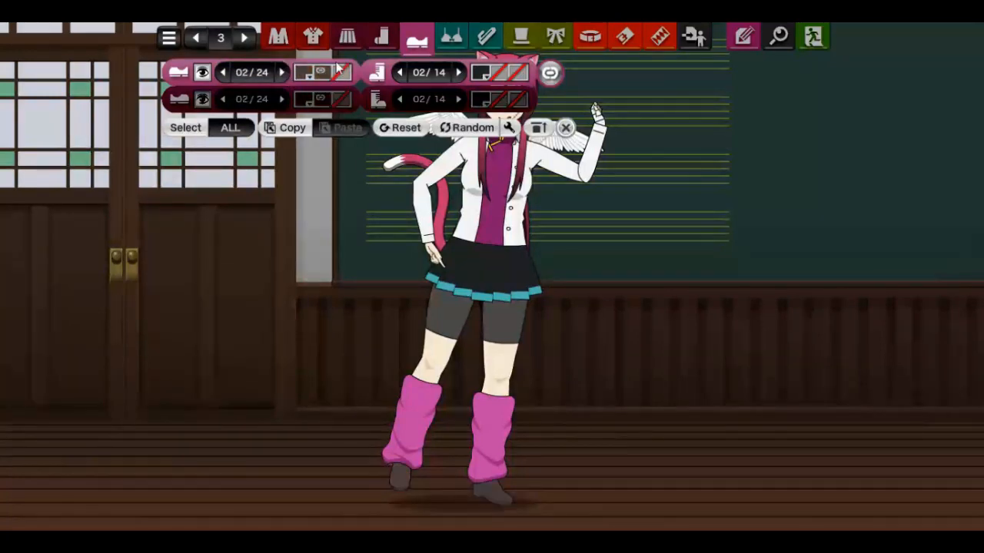
# Hide the pink leg warmers and change the shoes to the blue-strapped sandals, style 03
pyautogui.click(381, 37)
pyautogui.click(213, 99)
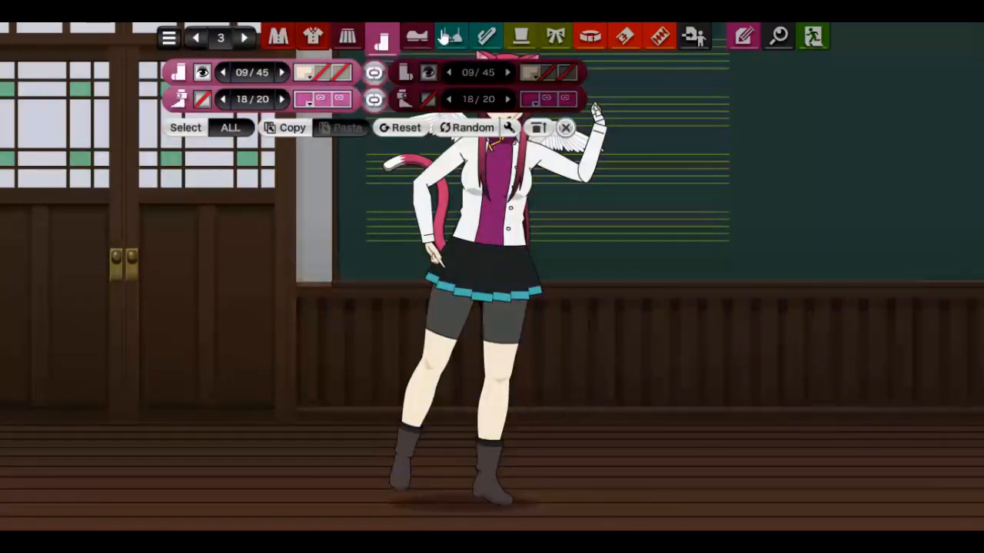
pyautogui.click(417, 37)
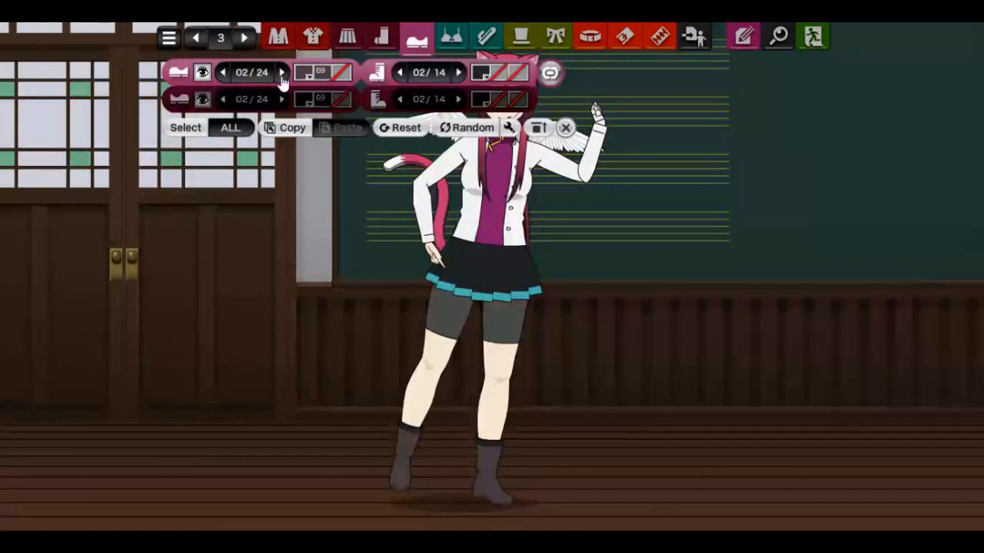
pyautogui.click(282, 73)
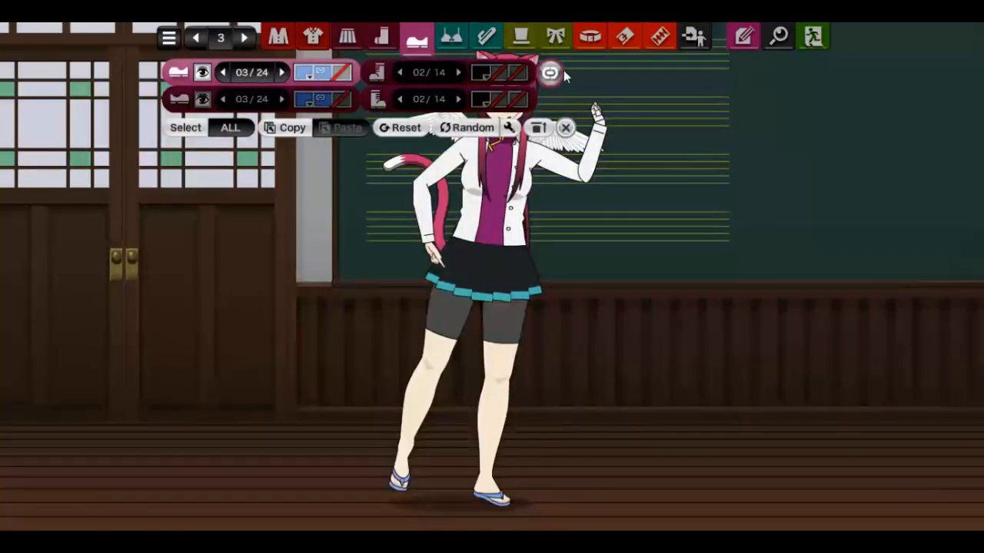
# Change the shoes back to the boots, style 02, then go through the boot shaft styles and choose the lace-up shaft, style 13
pyautogui.click(222, 72)
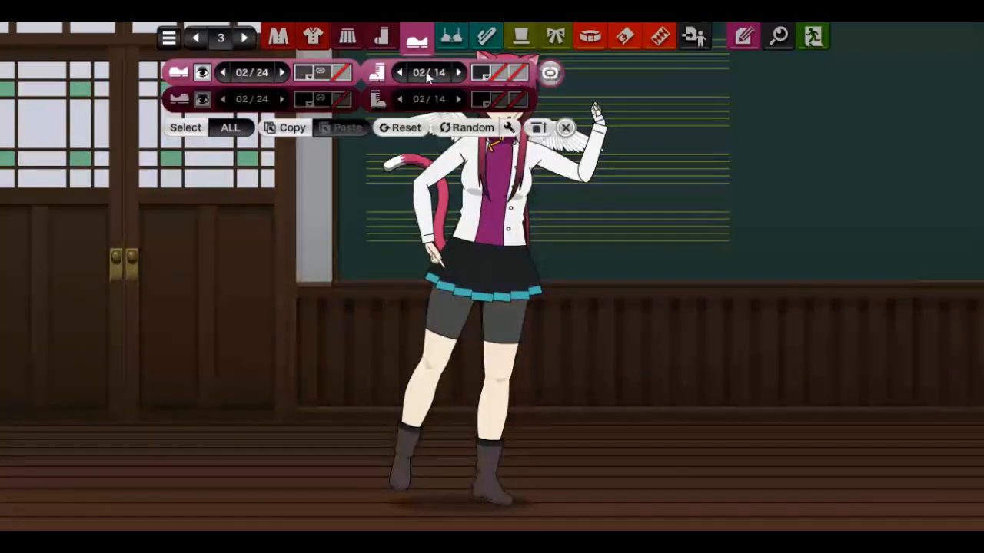
pyautogui.click(459, 73)
pyautogui.click(459, 72)
pyautogui.click(459, 72)
pyautogui.click(459, 72)
pyautogui.click(459, 73)
pyautogui.click(459, 72)
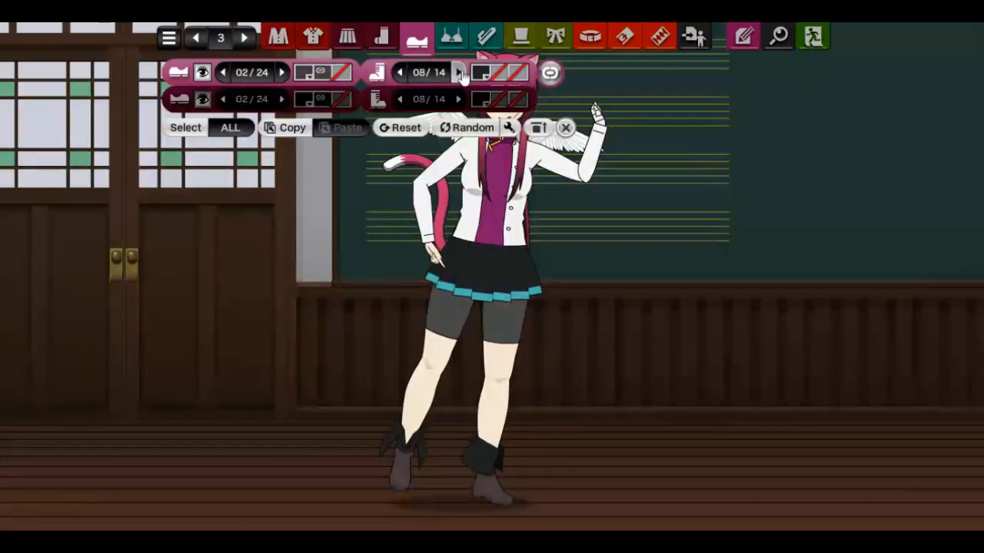
pyautogui.click(459, 72)
pyautogui.click(459, 72)
pyautogui.click(459, 72)
pyautogui.click(459, 72)
pyautogui.click(459, 72)
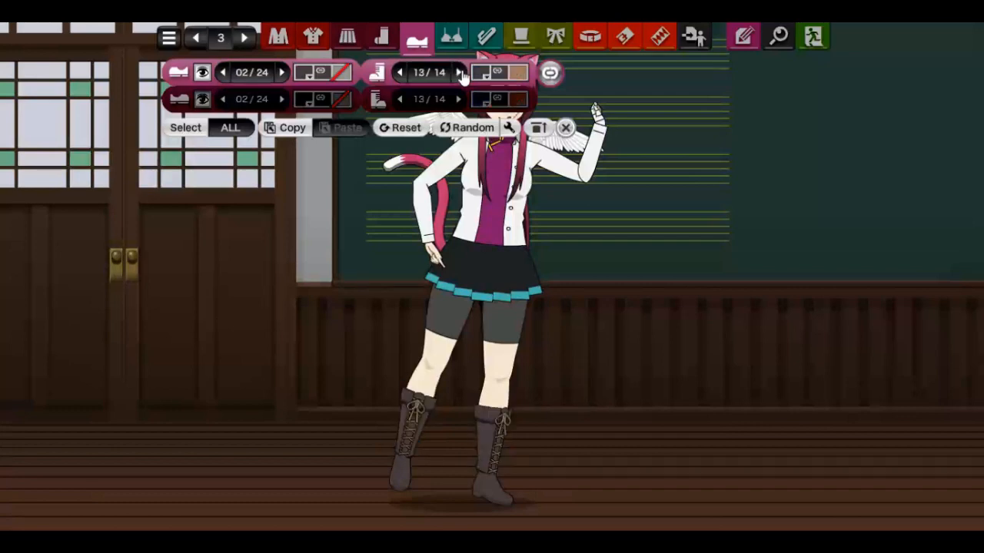
pyautogui.click(459, 73)
pyautogui.click(399, 72)
# Go through the shoe styles from the sandals onwards and choose the pink slippers
pyautogui.click(282, 72)
pyautogui.click(282, 72)
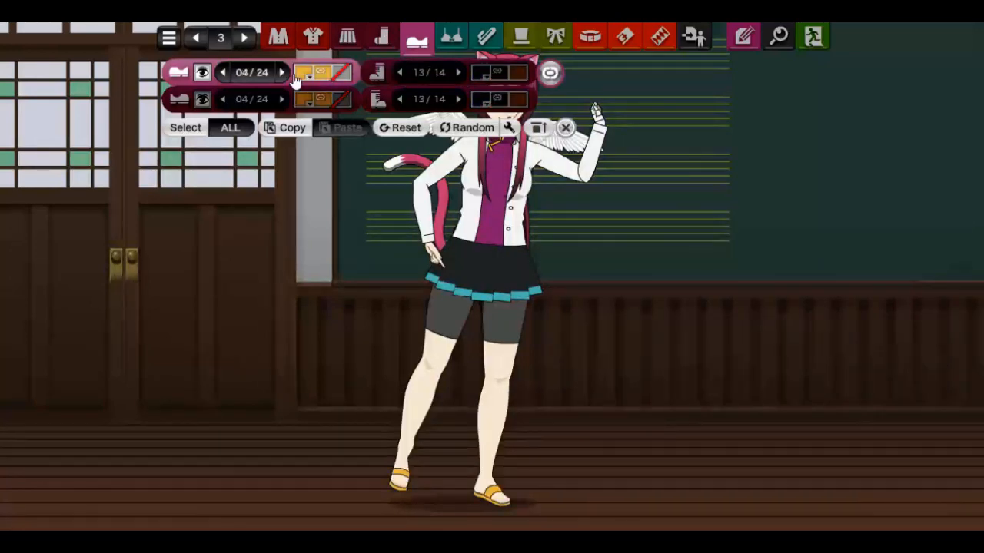
pyautogui.click(293, 76)
pyautogui.click(293, 76)
pyautogui.click(293, 76)
pyautogui.click(293, 76)
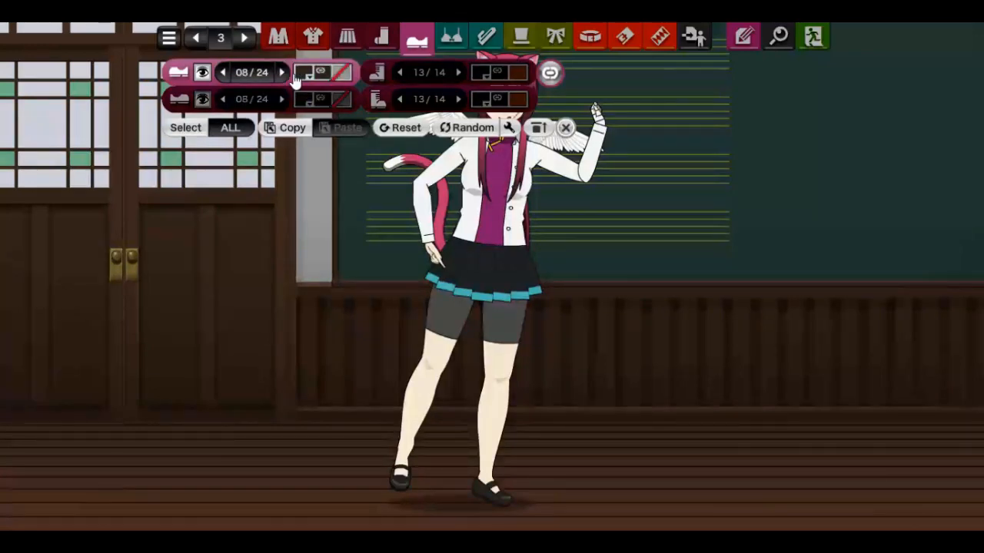
pyautogui.click(293, 76)
pyautogui.click(293, 76)
pyautogui.click(293, 76)
pyautogui.click(293, 76)
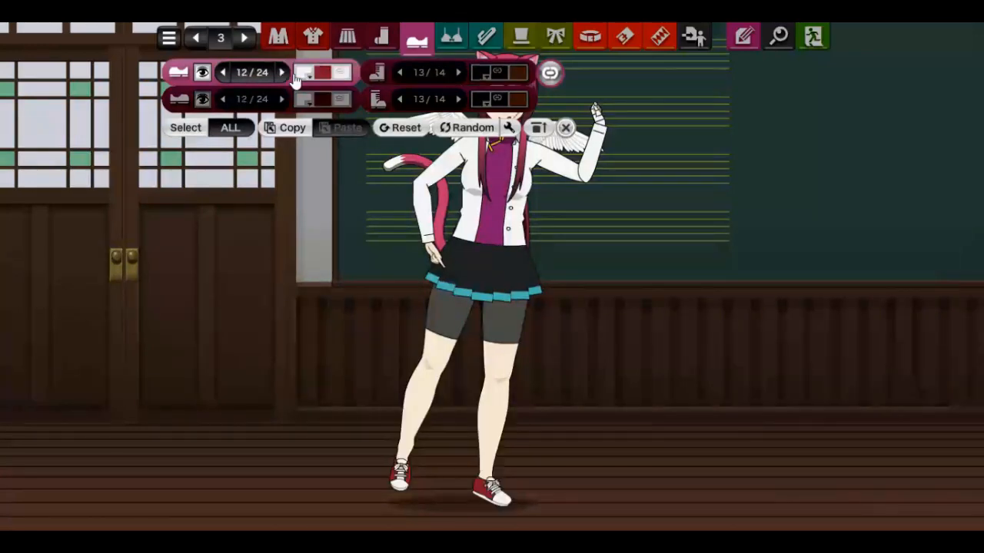
pyautogui.click(282, 72)
pyautogui.click(282, 73)
pyautogui.click(282, 73)
pyautogui.click(282, 73)
pyautogui.click(282, 72)
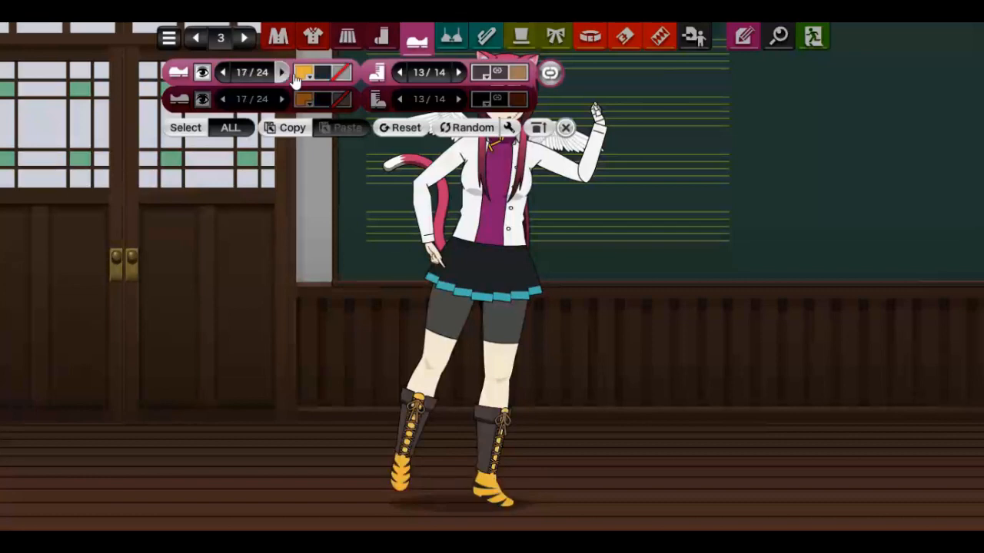
pyautogui.click(293, 76)
pyautogui.click(293, 76)
pyautogui.click(292, 76)
pyautogui.click(292, 76)
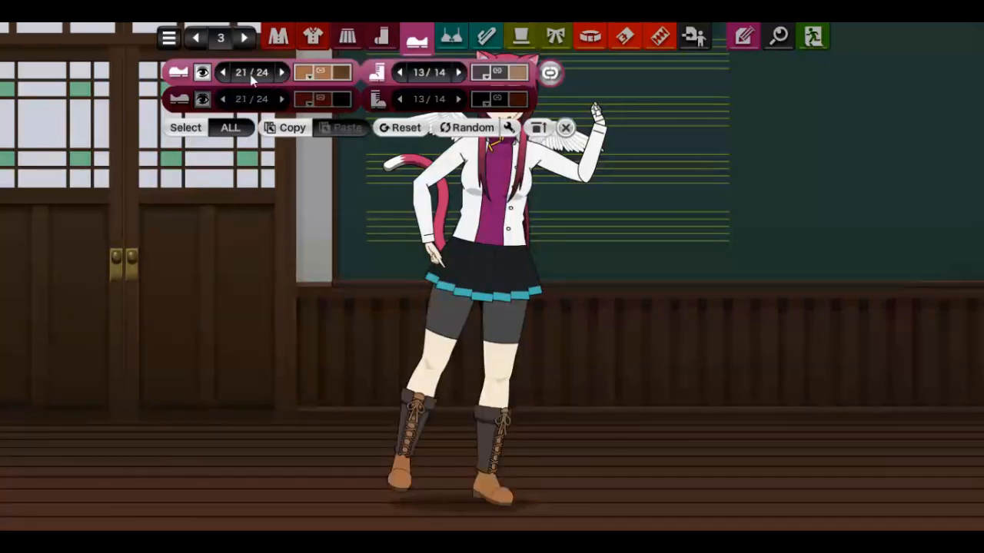
pyautogui.click(222, 75)
# Show the pink leg warmers again and move the editing panel away from the character's head to below the body
pyautogui.click(380, 36)
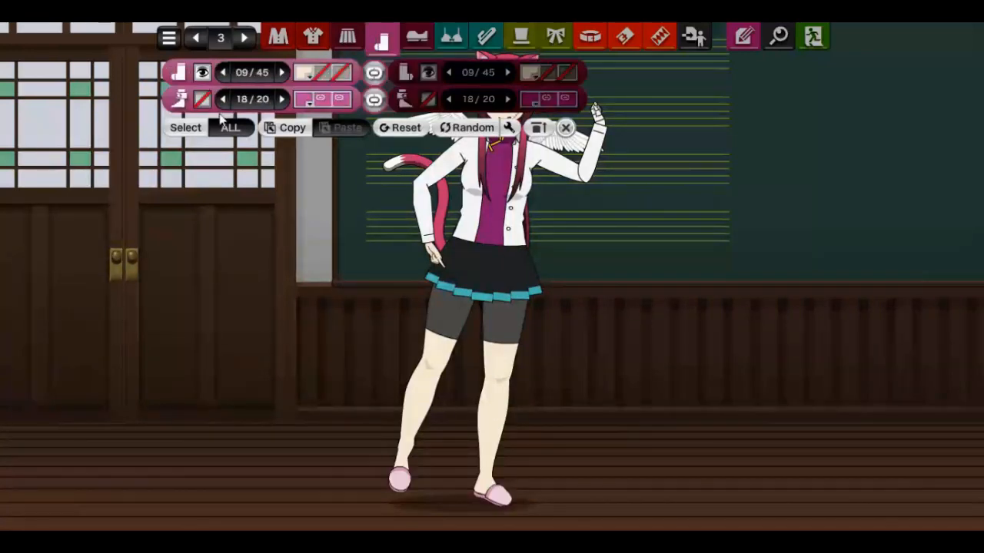
pyautogui.click(206, 98)
pyautogui.click(458, 39)
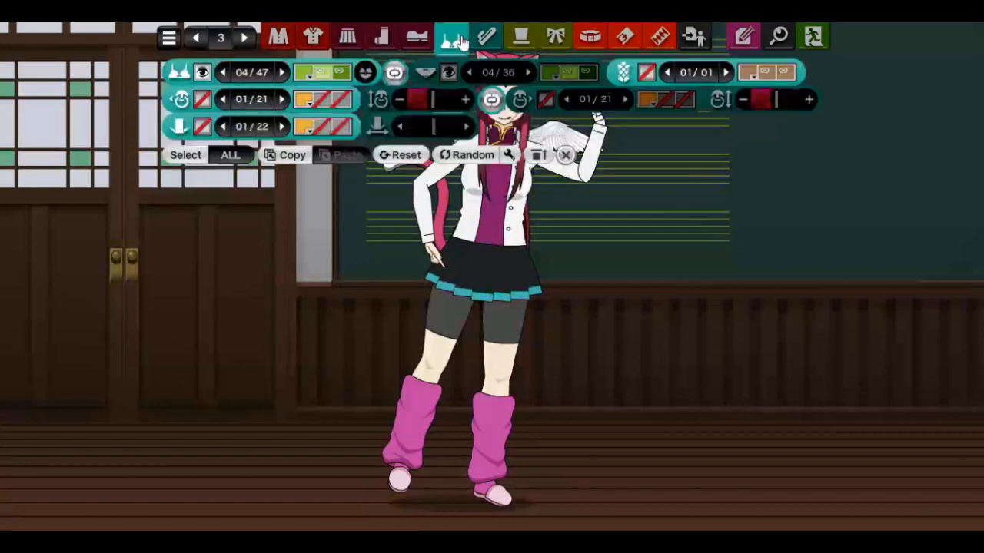
pyautogui.click(538, 155)
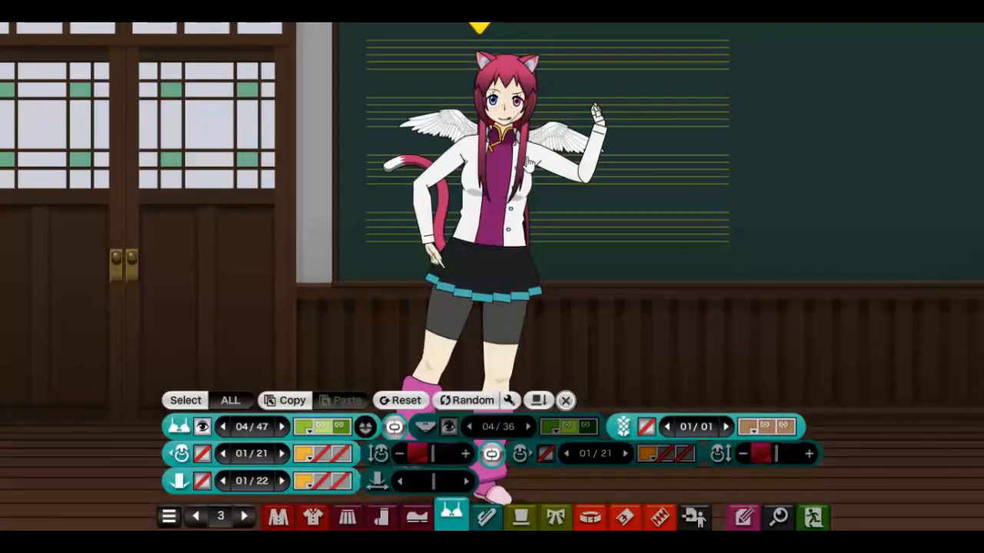
# Show the hat accessory and go through all of its styles up to style 43
pyautogui.click(522, 518)
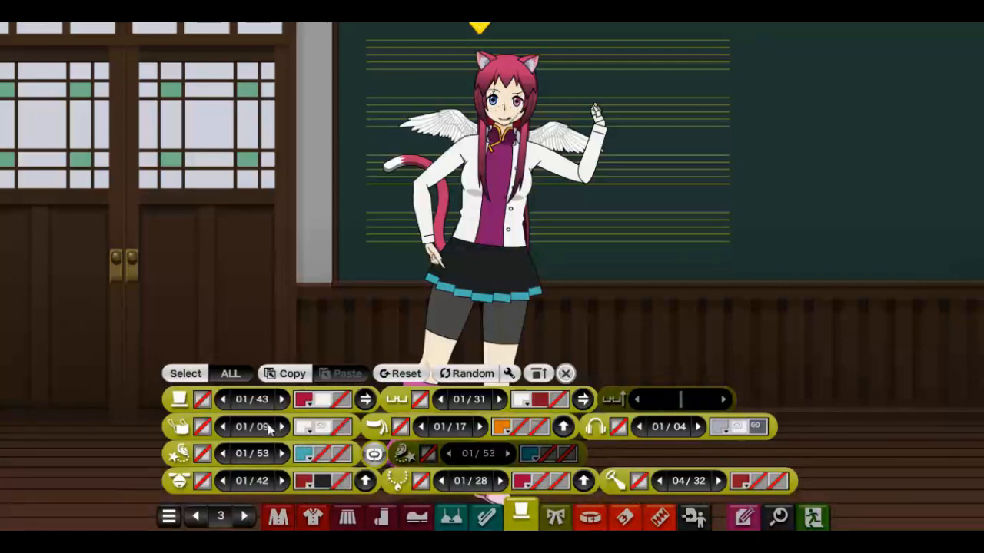
pyautogui.click(208, 400)
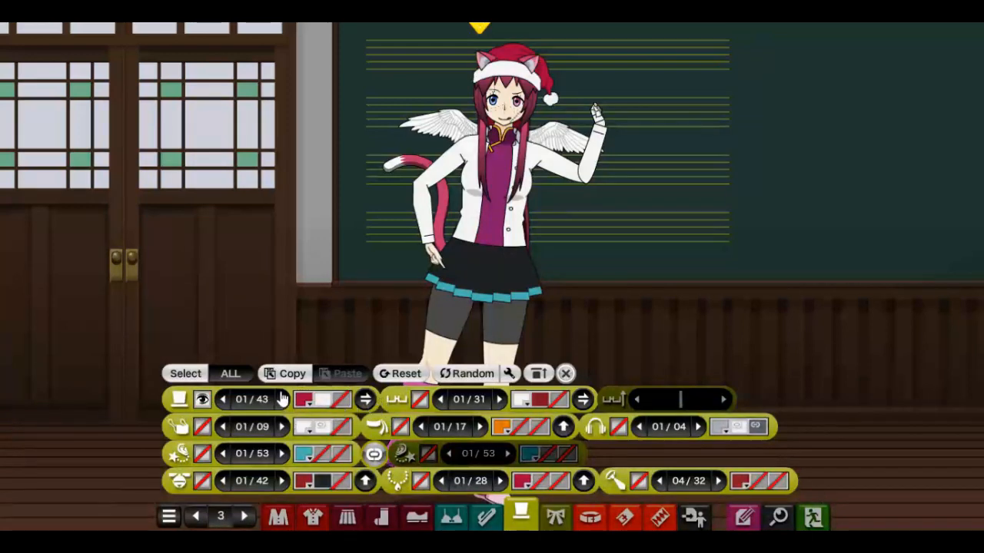
pyautogui.click(281, 399)
pyautogui.click(281, 399)
pyautogui.click(281, 399)
pyautogui.click(282, 399)
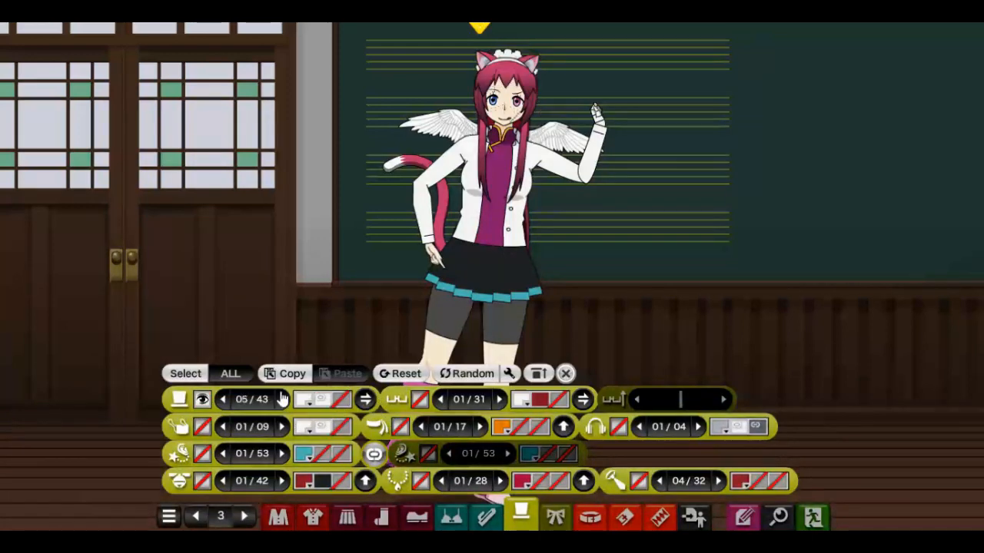
pyautogui.click(281, 399)
pyautogui.click(281, 399)
pyautogui.click(282, 399)
pyautogui.click(281, 399)
pyautogui.click(281, 399)
pyautogui.click(282, 399)
pyautogui.click(281, 398)
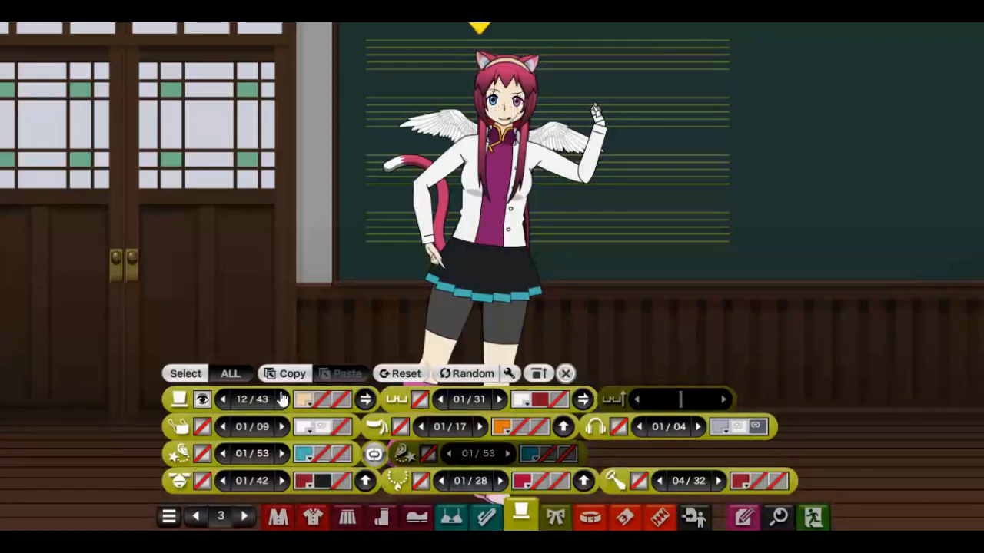
pyautogui.click(281, 399)
pyautogui.click(281, 399)
pyautogui.click(281, 399)
pyautogui.click(281, 399)
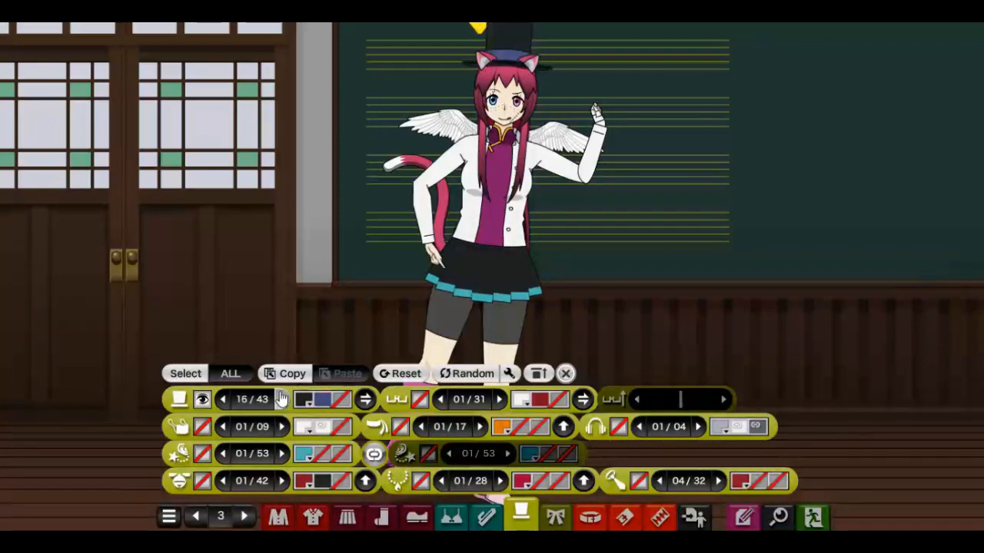
pyautogui.click(282, 398)
pyautogui.click(281, 399)
pyautogui.click(282, 399)
pyautogui.click(282, 399)
pyautogui.click(281, 399)
pyautogui.click(281, 399)
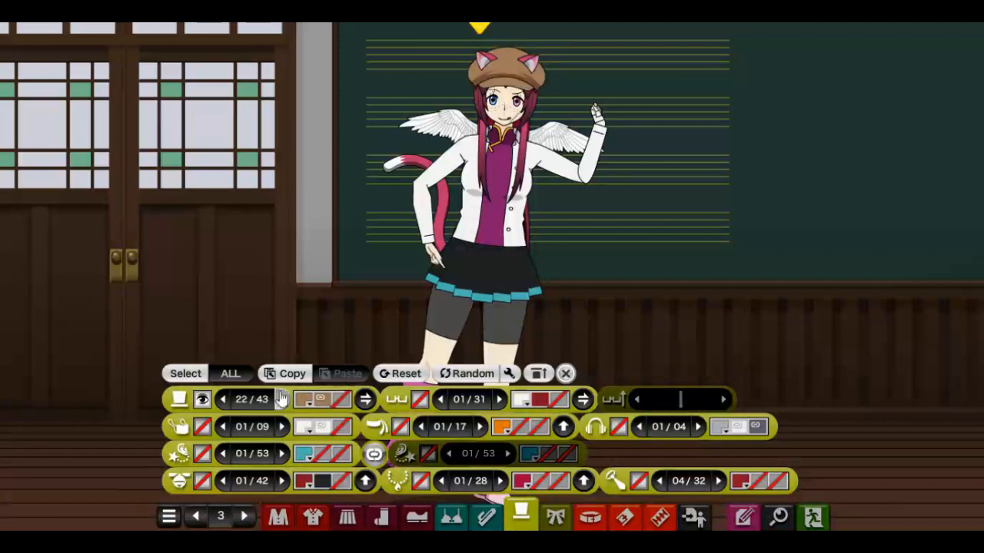
pyautogui.click(281, 399)
pyautogui.click(281, 398)
pyautogui.click(281, 398)
pyautogui.click(281, 399)
pyautogui.click(281, 399)
pyautogui.click(281, 399)
pyautogui.click(281, 399)
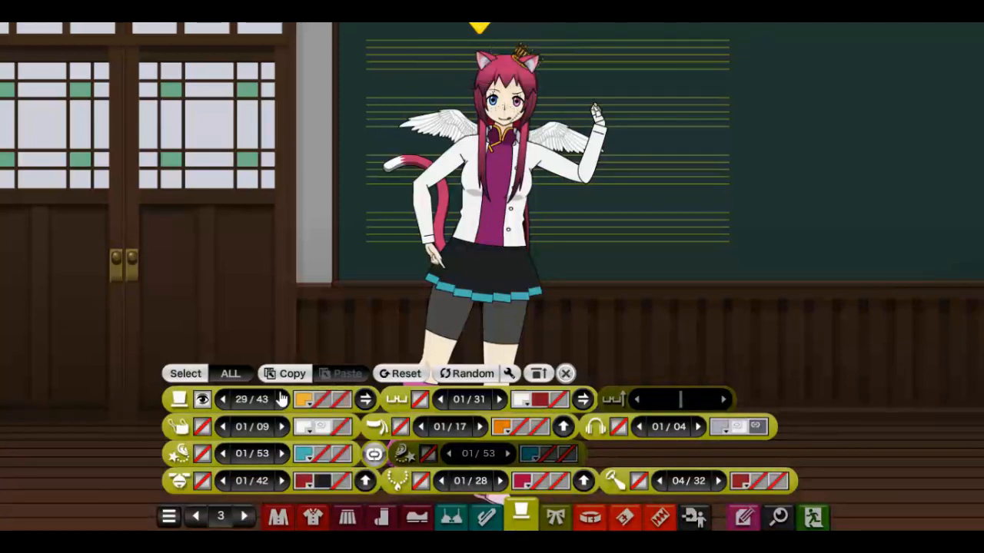
pyautogui.click(281, 398)
pyautogui.click(281, 399)
pyautogui.click(281, 399)
pyautogui.click(281, 399)
pyautogui.click(281, 399)
pyautogui.click(281, 399)
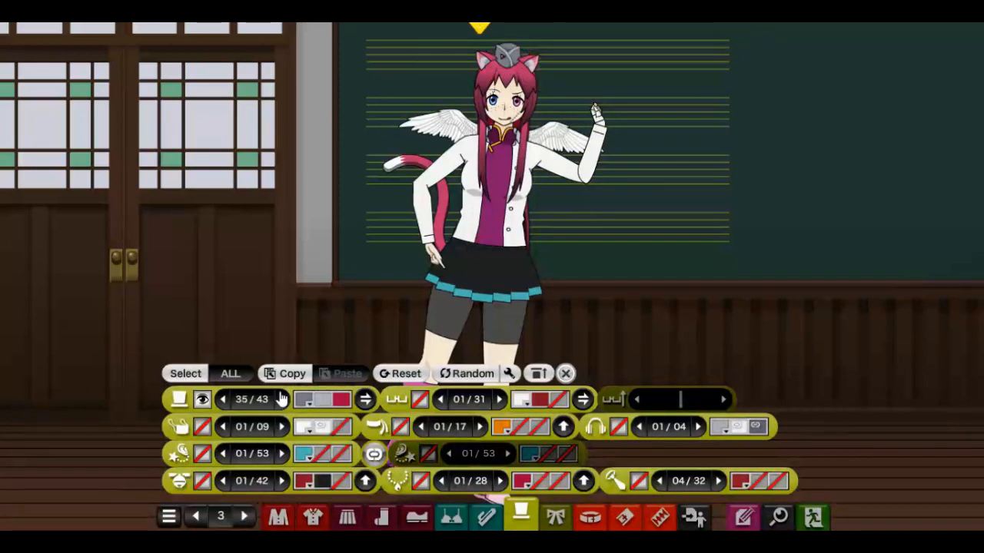
pyautogui.click(281, 399)
pyautogui.click(281, 399)
pyautogui.click(282, 399)
pyautogui.click(281, 399)
pyautogui.click(282, 399)
pyautogui.click(281, 399)
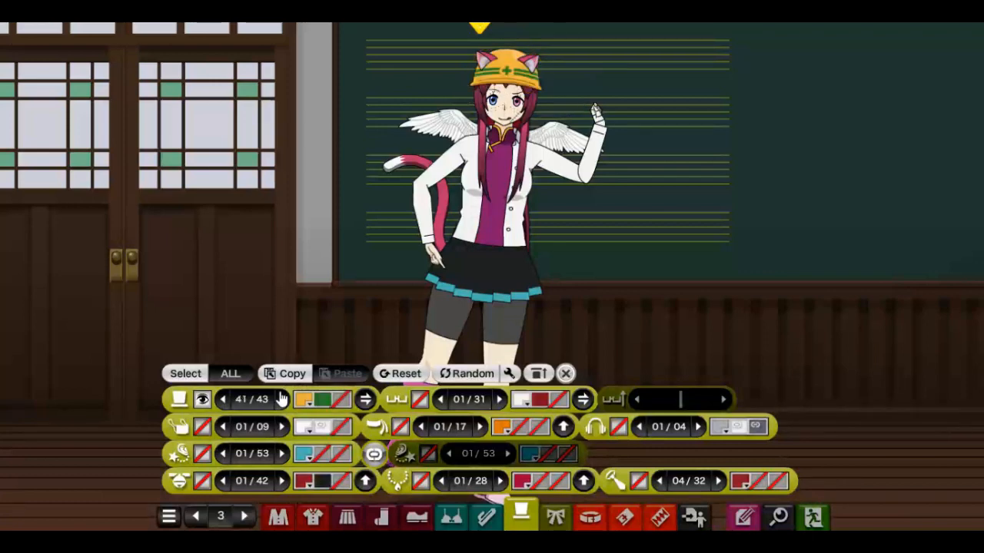
pyautogui.click(281, 399)
pyautogui.click(282, 399)
# Choose the headband, hat style 12, and colour it dark red
pyautogui.click(281, 399)
pyautogui.click(282, 399)
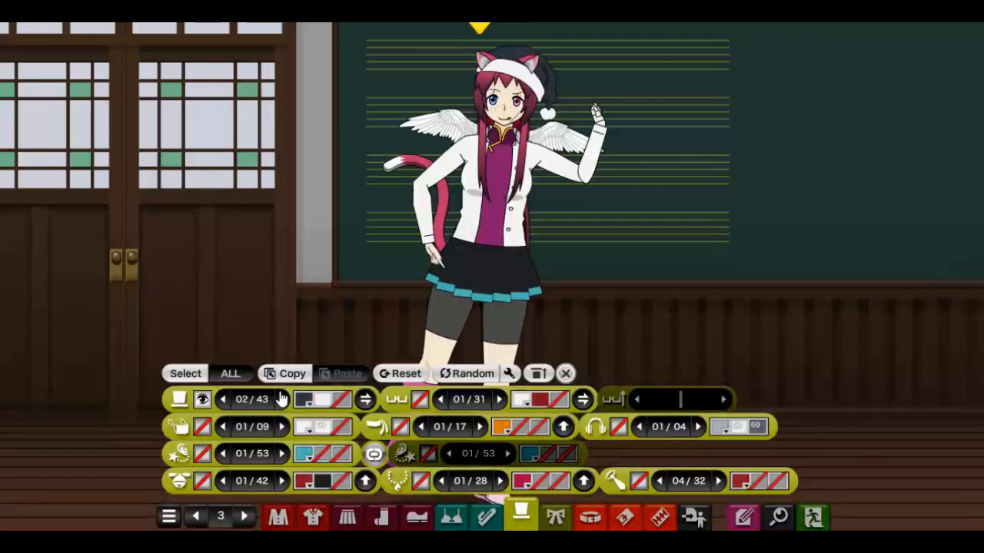
pyautogui.click(281, 399)
pyautogui.click(282, 399)
pyautogui.click(281, 399)
pyautogui.click(281, 399)
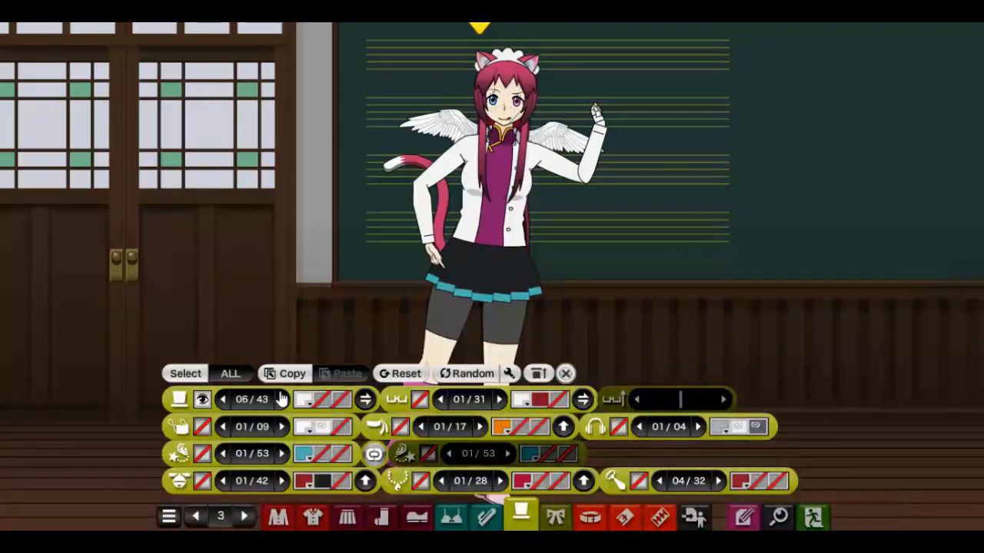
pyautogui.click(282, 398)
pyautogui.click(281, 399)
pyautogui.click(281, 399)
pyautogui.click(282, 398)
pyautogui.click(281, 399)
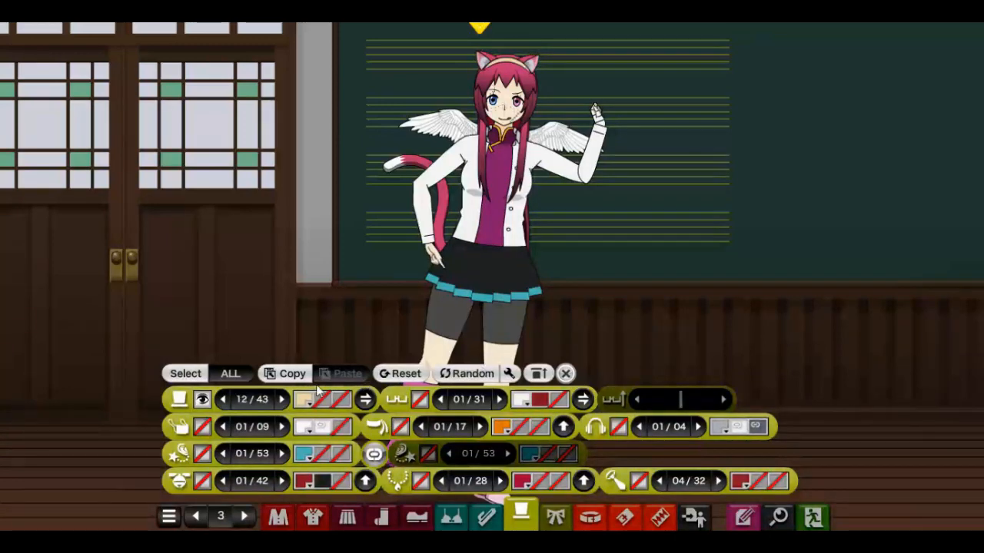
pyautogui.click(315, 395)
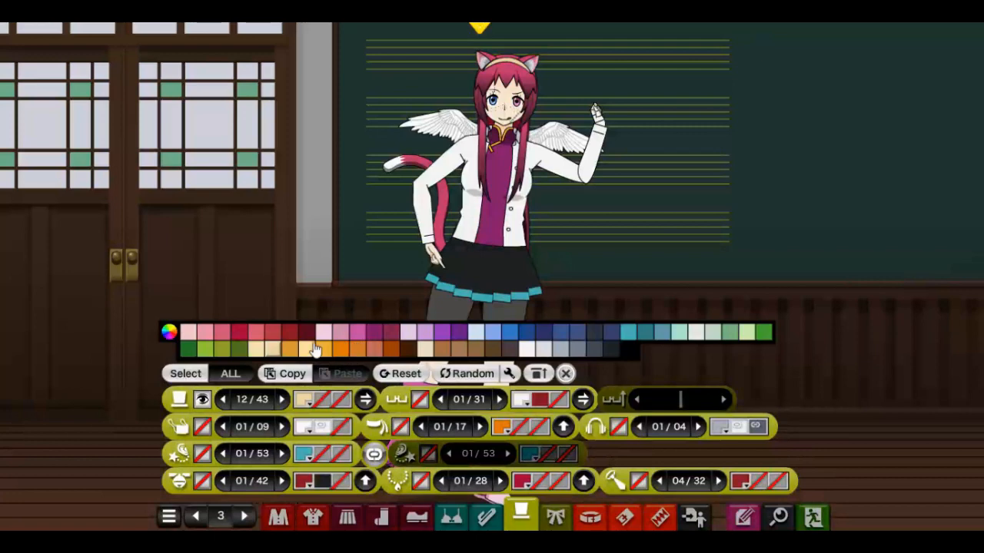
pyautogui.click(290, 332)
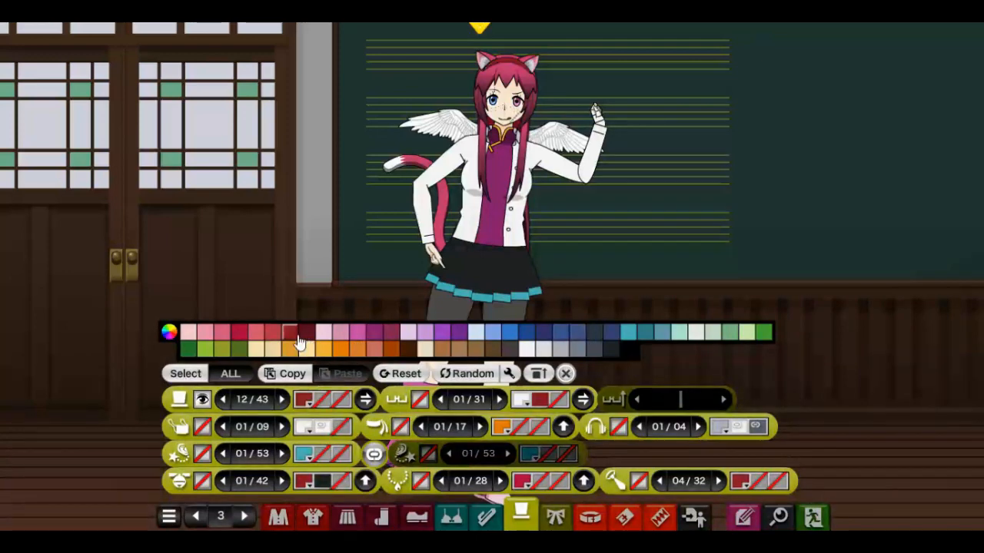
# Show the glasses, go through their styles, choose the thin-framed pair, style 02, and adjust their height slightly
pyautogui.click(420, 399)
pyautogui.click(501, 399)
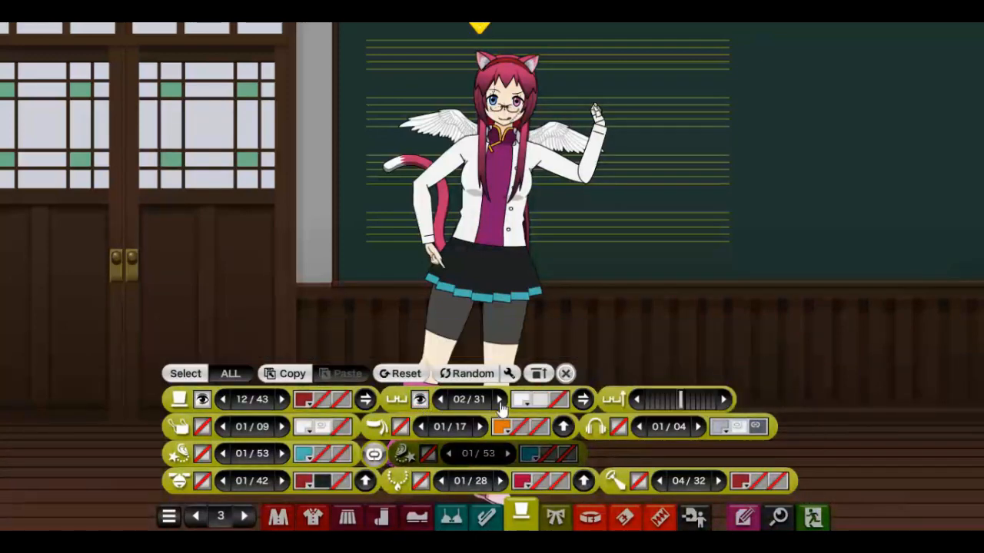
pyautogui.click(501, 400)
pyautogui.click(500, 399)
pyautogui.click(500, 400)
pyautogui.click(500, 400)
pyautogui.click(500, 400)
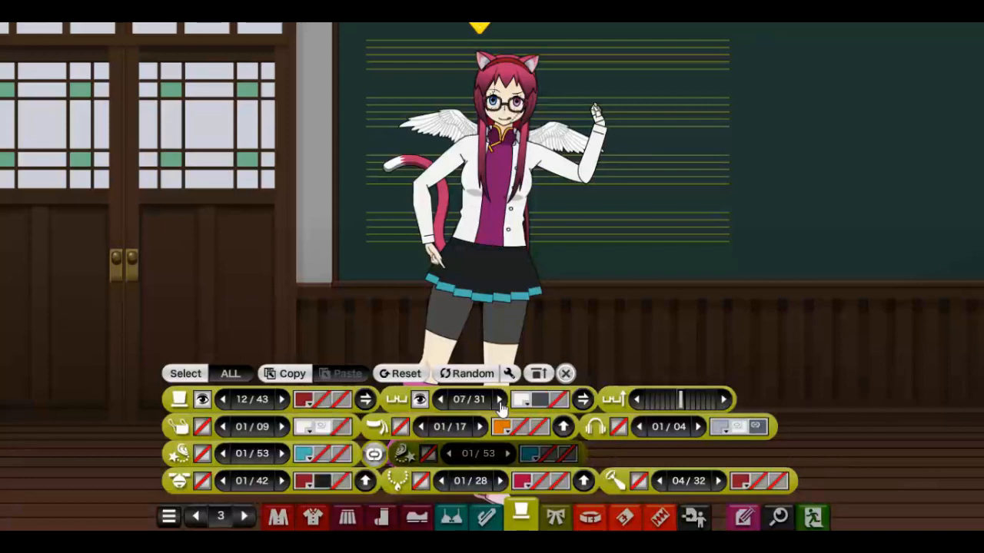
pyautogui.click(501, 399)
pyautogui.click(501, 400)
pyautogui.click(500, 399)
pyautogui.click(501, 400)
pyautogui.click(500, 400)
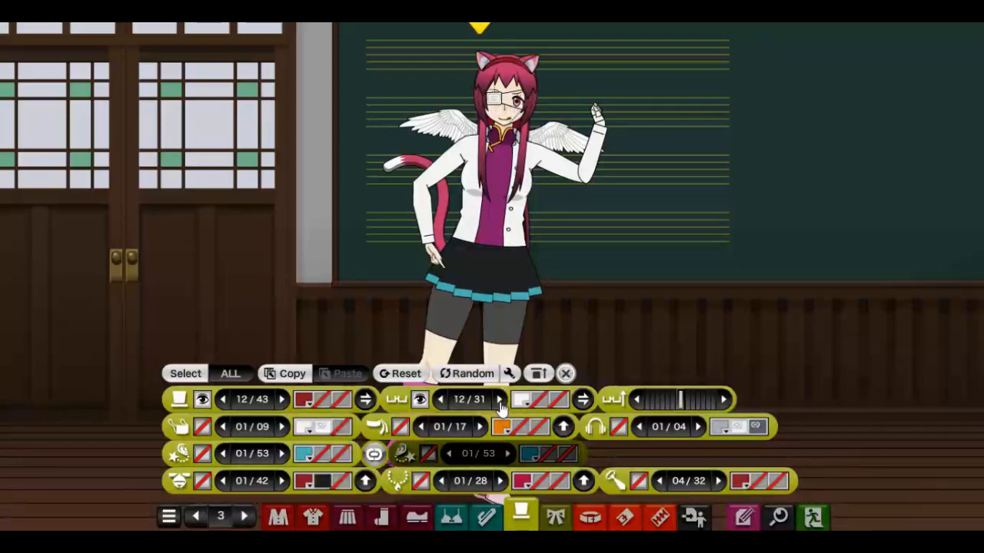
pyautogui.click(500, 400)
pyautogui.click(500, 400)
pyautogui.click(500, 400)
pyautogui.click(501, 399)
pyautogui.click(500, 399)
pyautogui.click(500, 400)
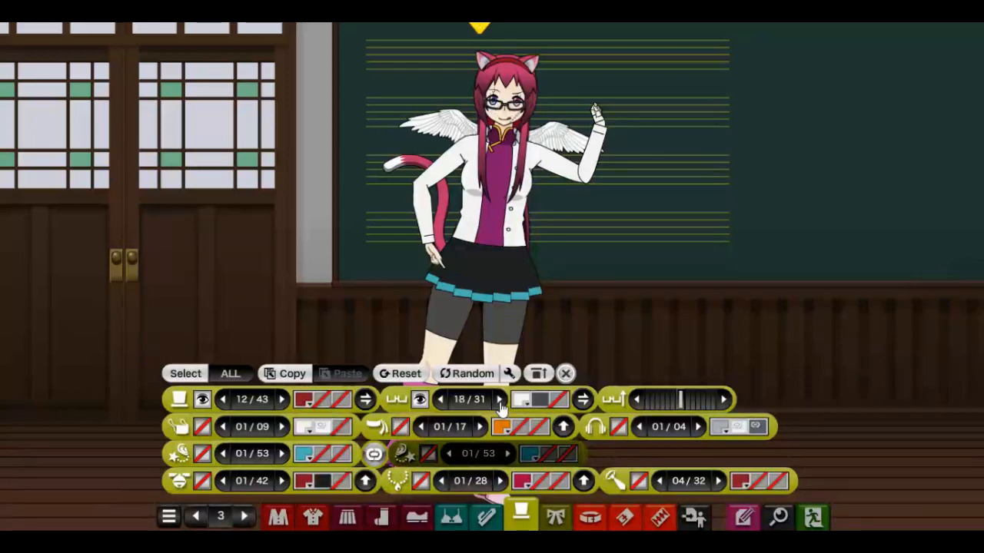
pyautogui.click(501, 400)
pyautogui.click(500, 399)
pyautogui.click(501, 400)
pyautogui.click(501, 399)
pyautogui.click(501, 399)
pyautogui.click(501, 399)
pyautogui.click(500, 399)
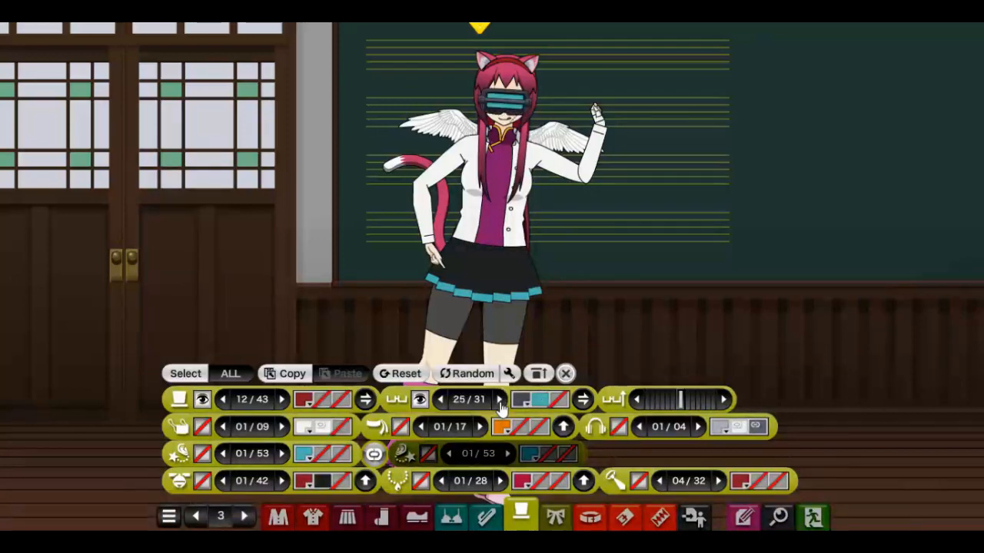
pyautogui.click(501, 400)
pyautogui.click(500, 400)
pyautogui.click(500, 399)
pyautogui.click(500, 400)
pyautogui.click(501, 399)
pyautogui.click(500, 399)
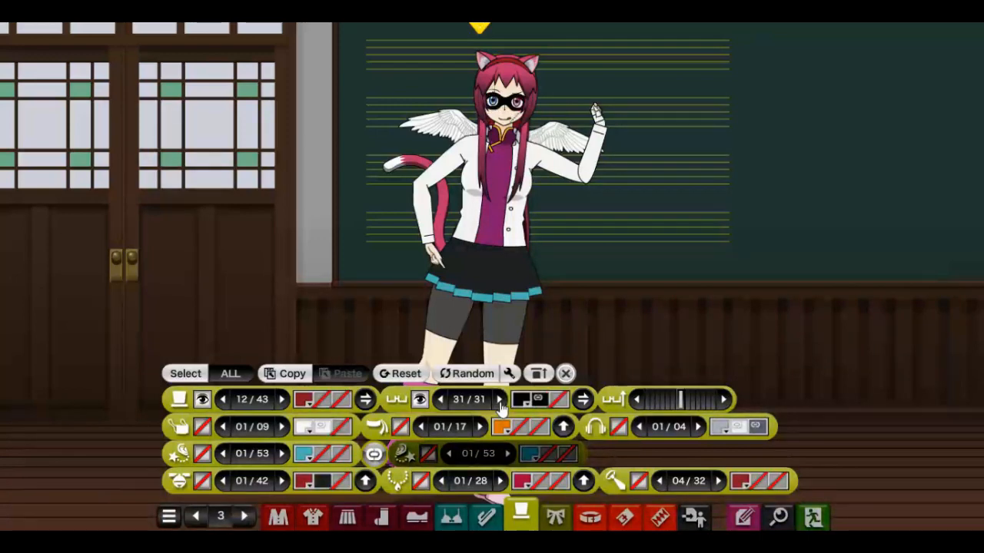
pyautogui.click(500, 400)
pyautogui.click(500, 399)
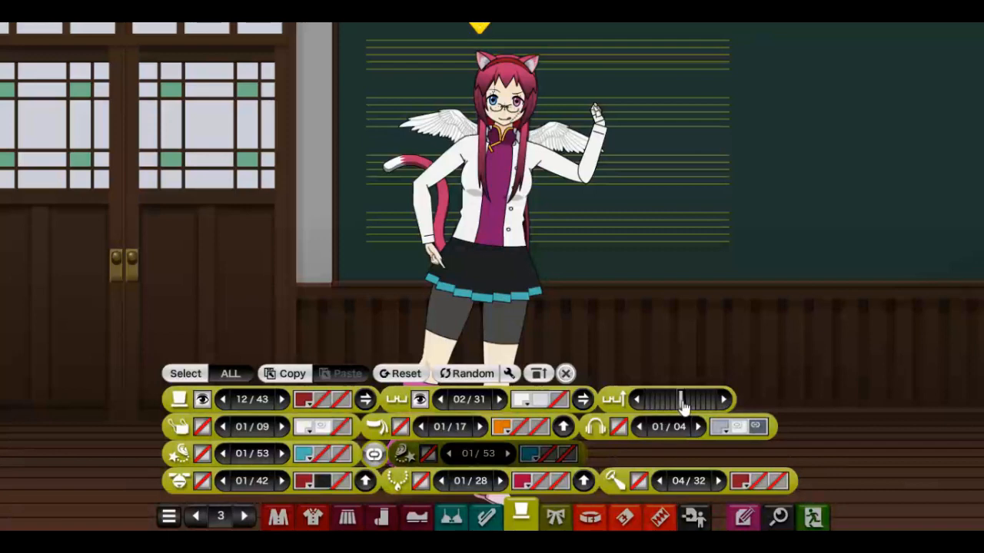
pyautogui.moveTo(681, 402)
pyautogui.mouseDown()
pyautogui.moveTo(714, 406)
pyautogui.moveTo(655, 416)
pyautogui.moveTo(694, 408)
pyautogui.moveTo(688, 415)
pyautogui.mouseUp()
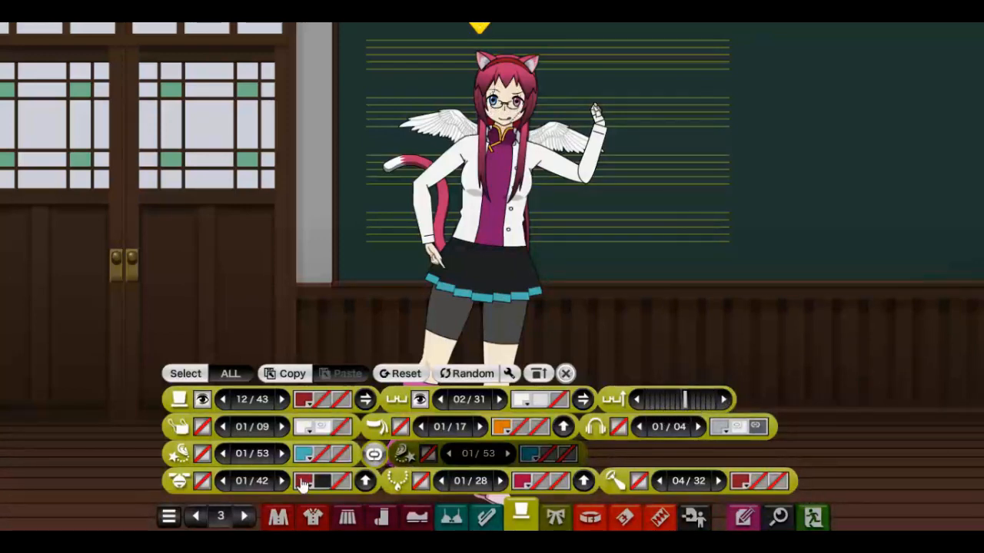
# Show the mouth accessory and go through its styles from the face mask to the pacifier, style 09
pyautogui.click(203, 426)
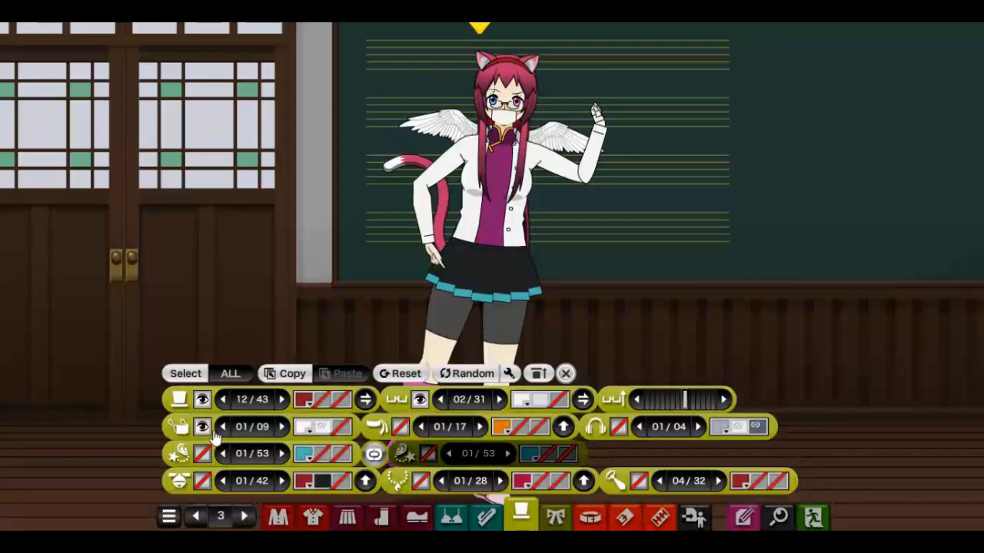
pyautogui.click(282, 428)
pyautogui.click(282, 427)
pyautogui.click(282, 427)
pyautogui.click(282, 428)
pyautogui.click(282, 427)
pyautogui.click(282, 428)
pyautogui.click(289, 432)
pyautogui.click(289, 432)
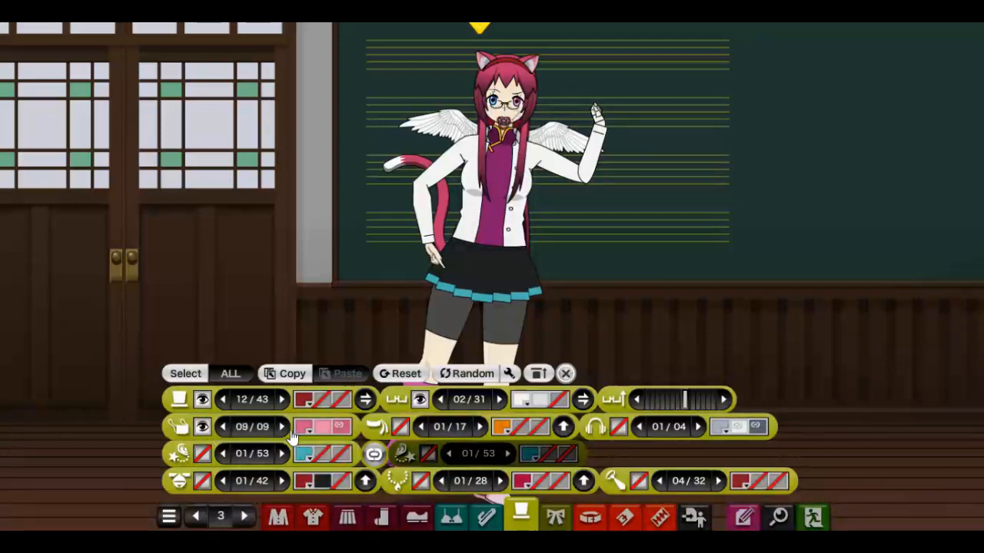
# Move the mouth accessory on to style 02 and hide it
pyautogui.click(289, 432)
pyautogui.click(289, 432)
pyautogui.click(202, 427)
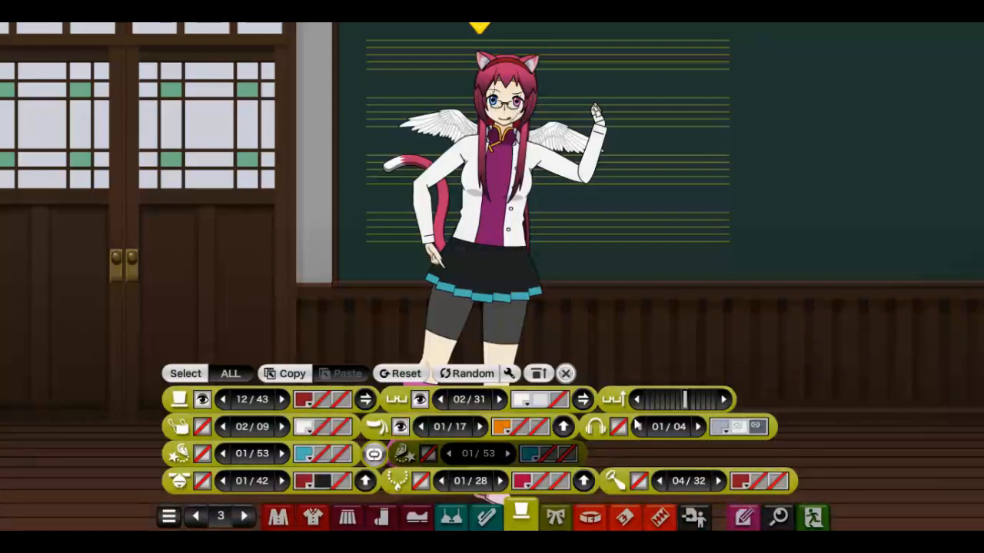
# Show the forehead accessory, go through all of its styles up to style 17, and hide it again
pyautogui.click(567, 430)
pyautogui.click(567, 430)
pyautogui.click(567, 431)
pyautogui.click(480, 426)
pyautogui.click(479, 427)
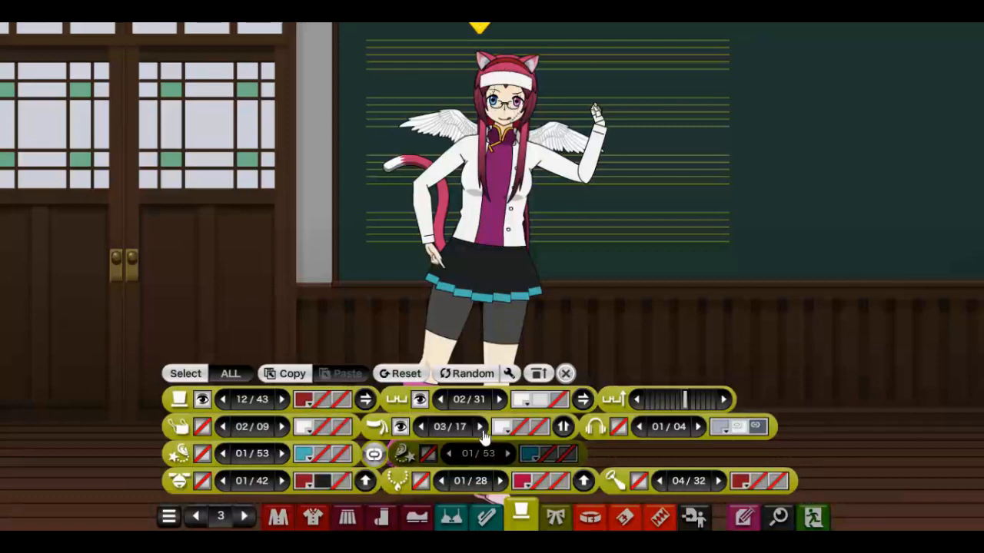
pyautogui.click(479, 426)
pyautogui.click(480, 426)
pyautogui.click(480, 426)
pyautogui.click(479, 427)
pyautogui.click(479, 426)
pyautogui.click(480, 427)
pyautogui.click(481, 429)
pyautogui.click(481, 429)
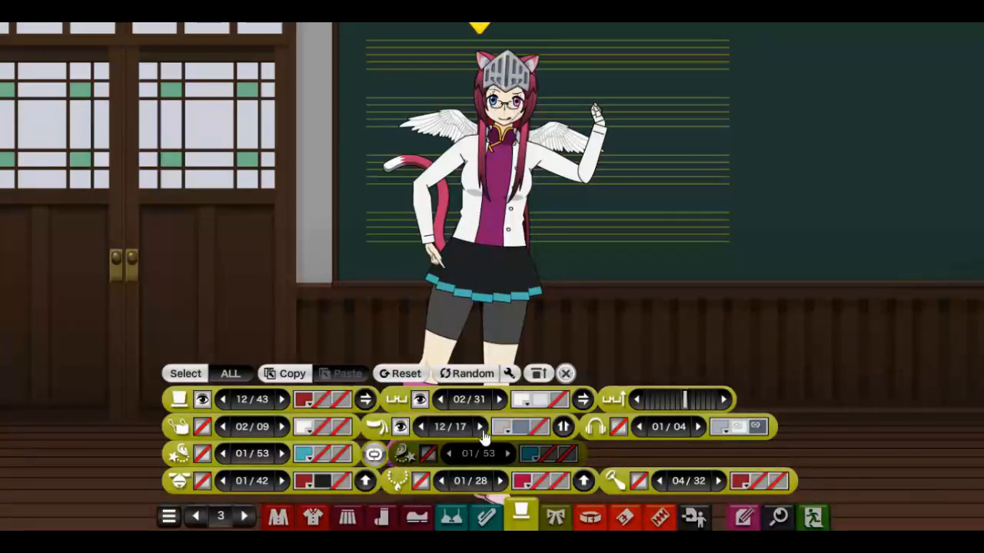
pyautogui.click(482, 428)
pyautogui.click(481, 429)
pyautogui.click(425, 429)
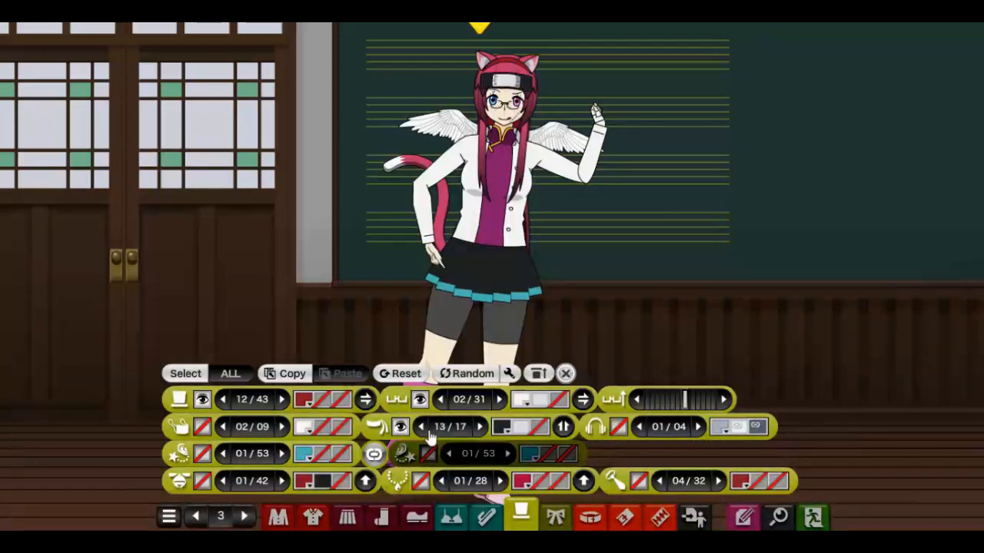
pyautogui.click(481, 428)
pyautogui.click(481, 428)
pyautogui.click(481, 428)
pyautogui.click(482, 429)
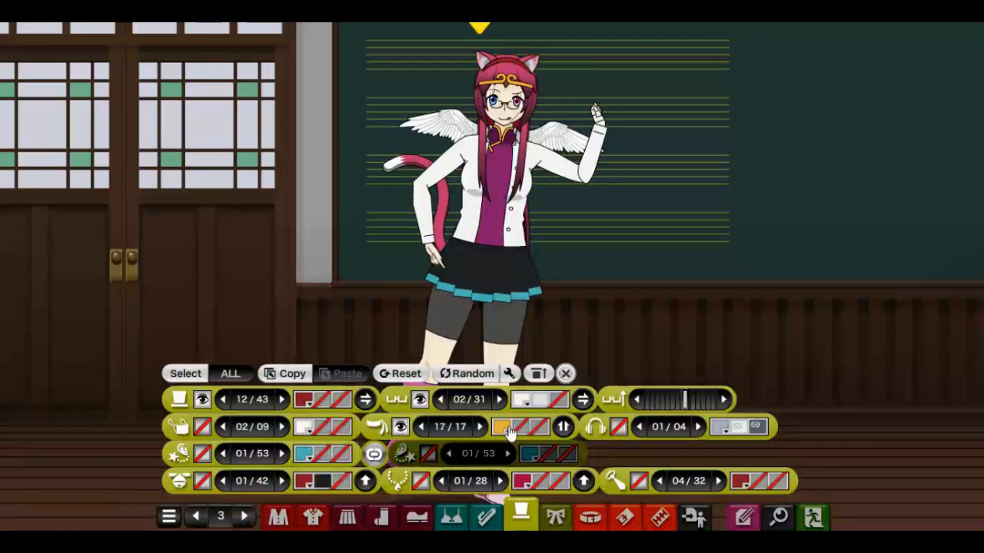
pyautogui.click(400, 430)
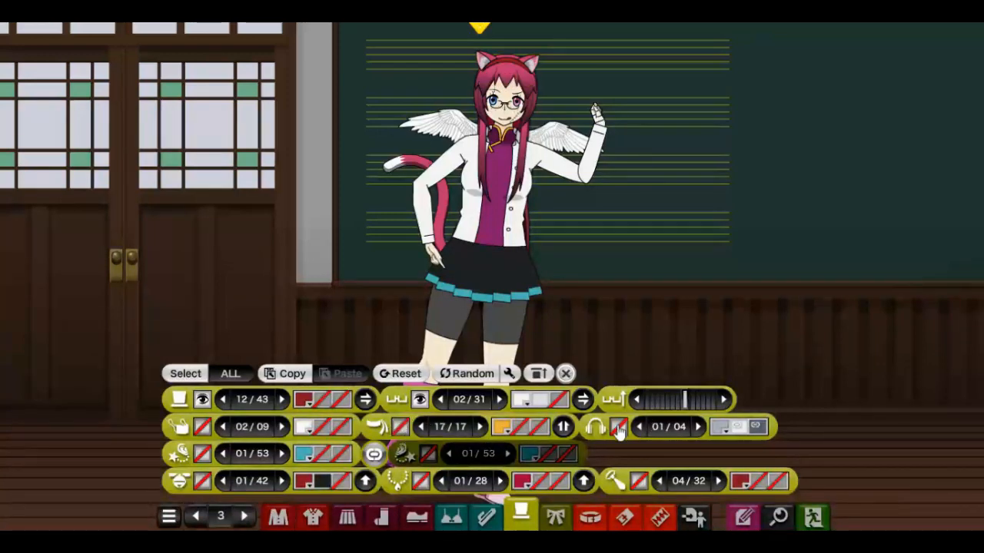
# Try the headphones in their four styles and the ear accessory, and hide both again
pyautogui.click(618, 427)
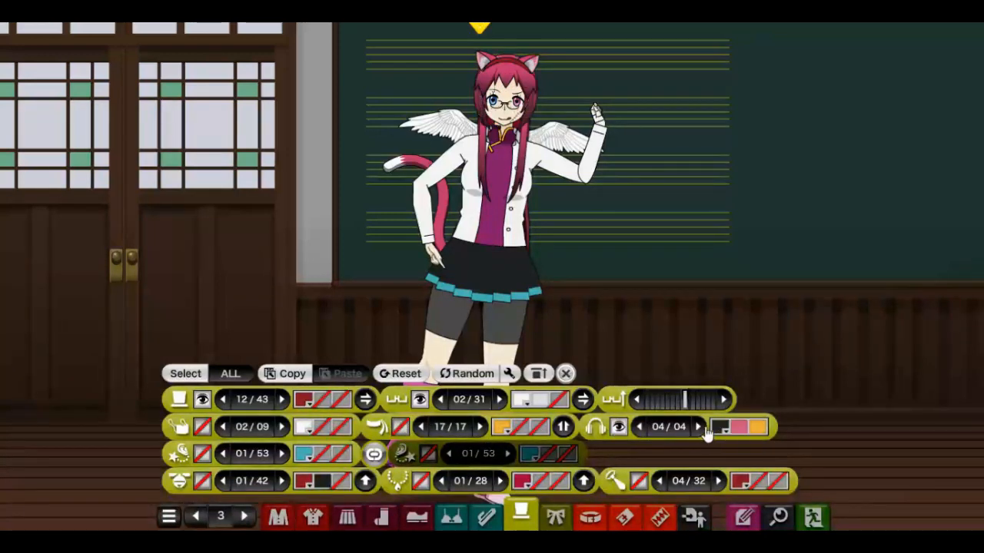
pyautogui.moveTo(529, 115); pyautogui.dragTo(532, 147)
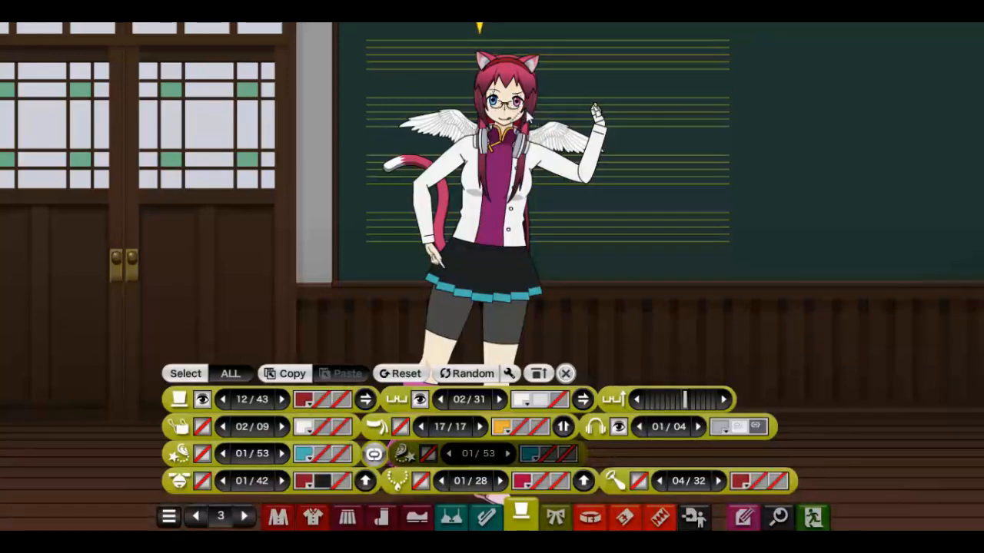
pyautogui.click(527, 149)
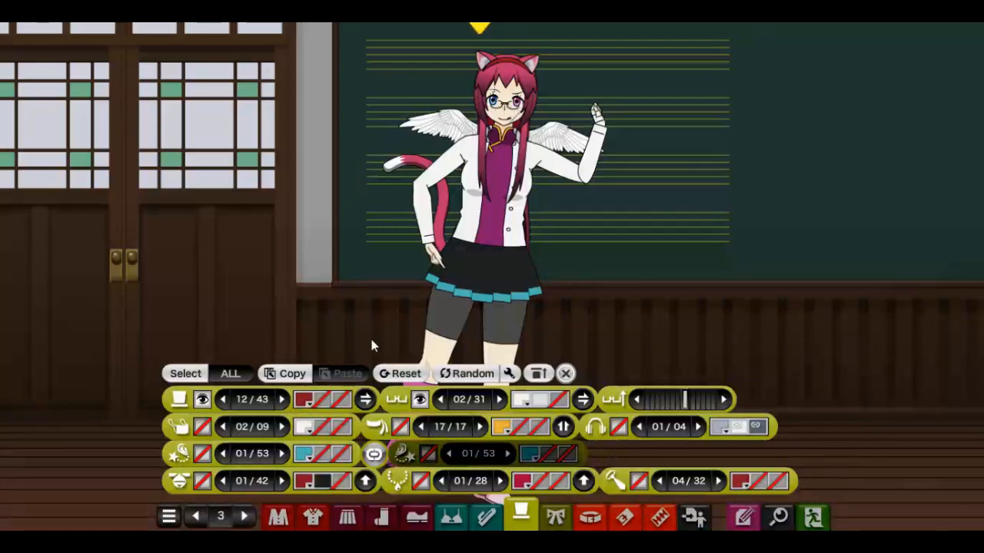
pyautogui.click(202, 456)
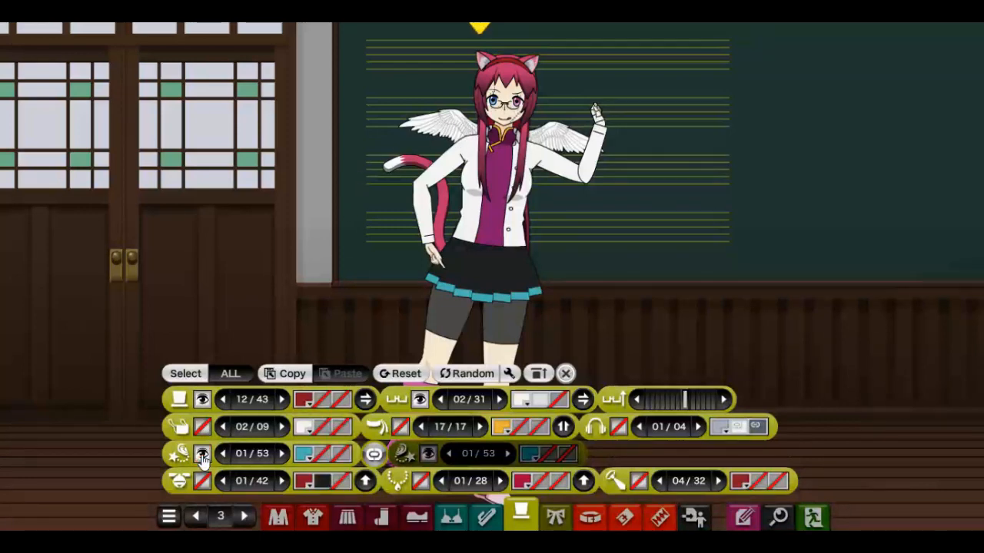
pyautogui.click(203, 456)
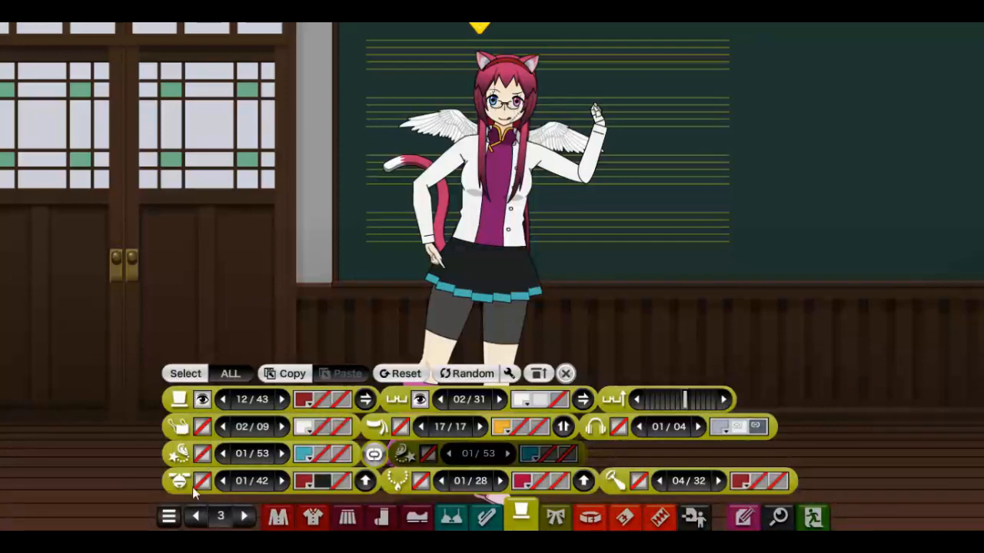
# Show the neck accessory, go through the scarf and collar styles, return to style 41, and hide it
pyautogui.click(204, 482)
pyautogui.click(223, 481)
pyautogui.click(223, 481)
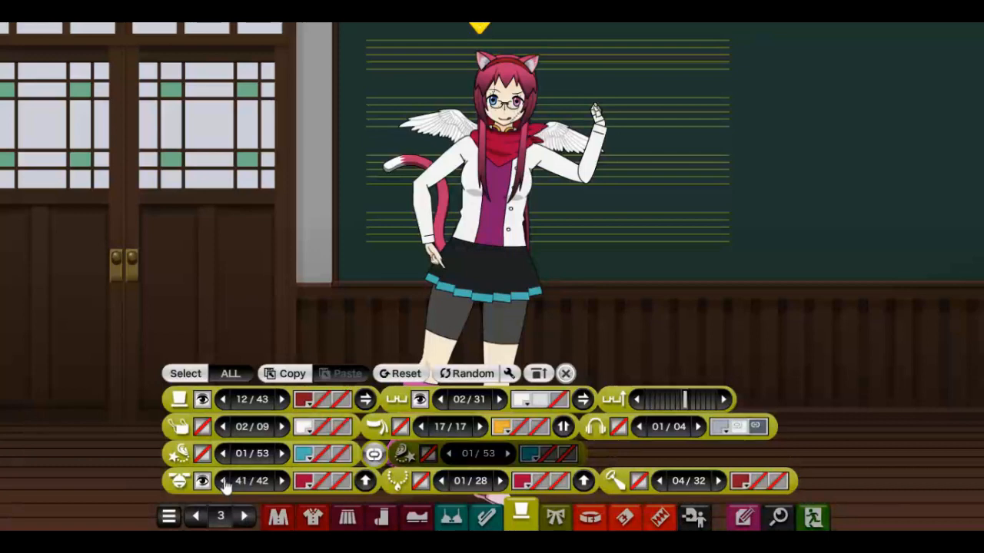
pyautogui.click(223, 481)
pyautogui.click(223, 481)
pyautogui.click(223, 481)
pyautogui.click(223, 481)
pyautogui.click(223, 481)
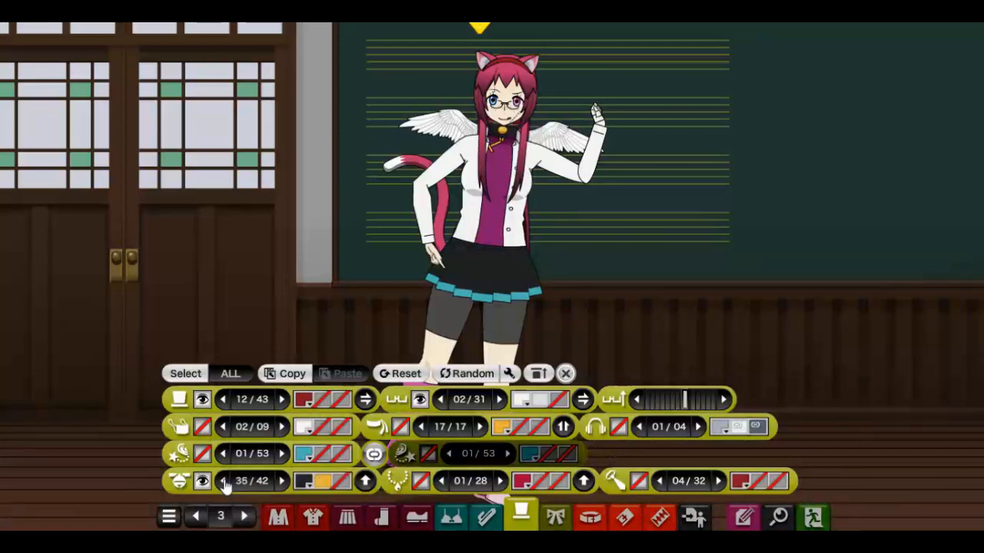
pyautogui.click(222, 481)
pyautogui.click(222, 481)
pyautogui.click(283, 482)
pyautogui.click(283, 481)
pyautogui.click(283, 482)
pyautogui.click(283, 482)
pyautogui.click(283, 482)
pyautogui.click(283, 482)
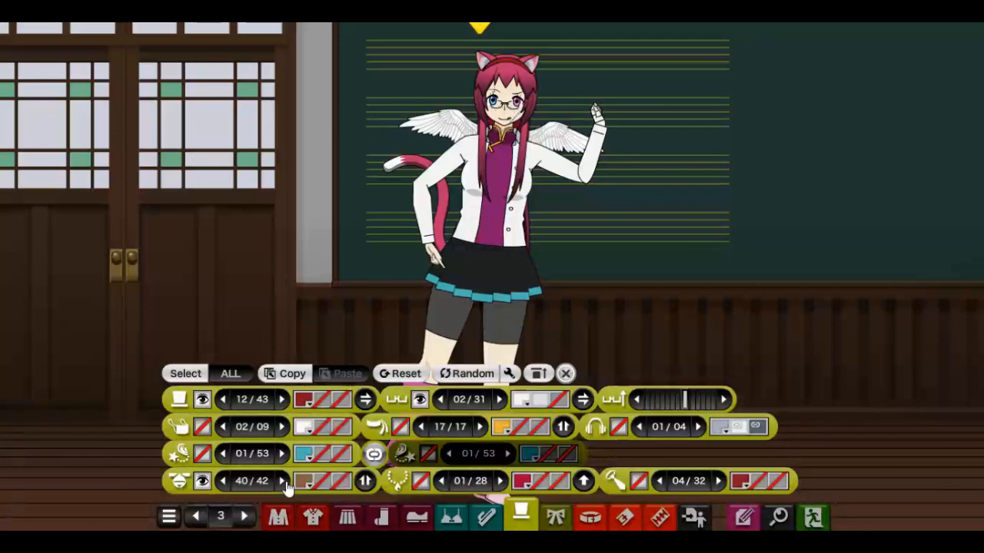
pyautogui.click(283, 482)
pyautogui.click(202, 482)
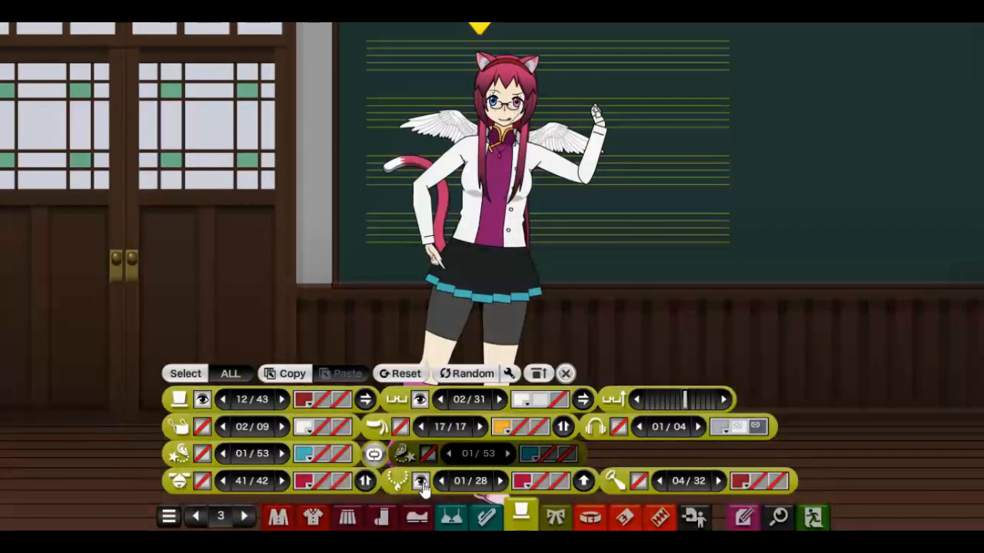
# Show the last neckwear accessory briefly, hide it, and look at the ribbon and belt options
pyautogui.click(638, 481)
pyautogui.click(639, 481)
pyautogui.click(554, 517)
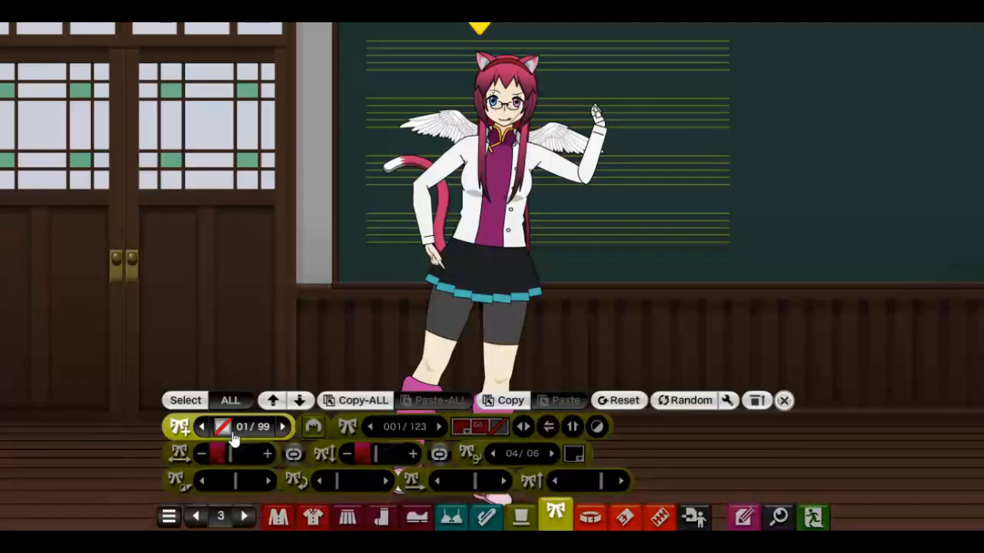
pyautogui.click(590, 516)
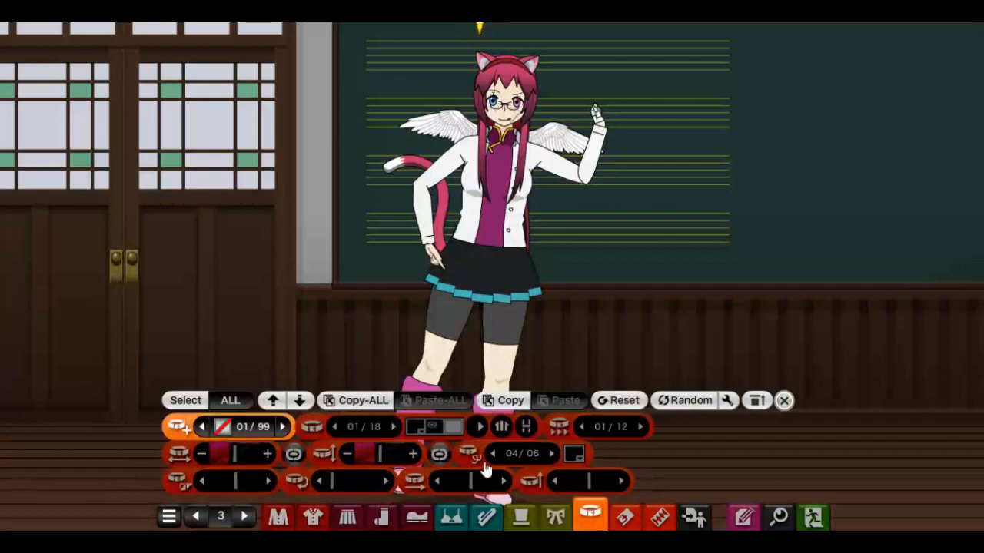
# Show the wrist accessories, go through the first styles, and choose the wide detached sleeves, style 07
pyautogui.click(626, 517)
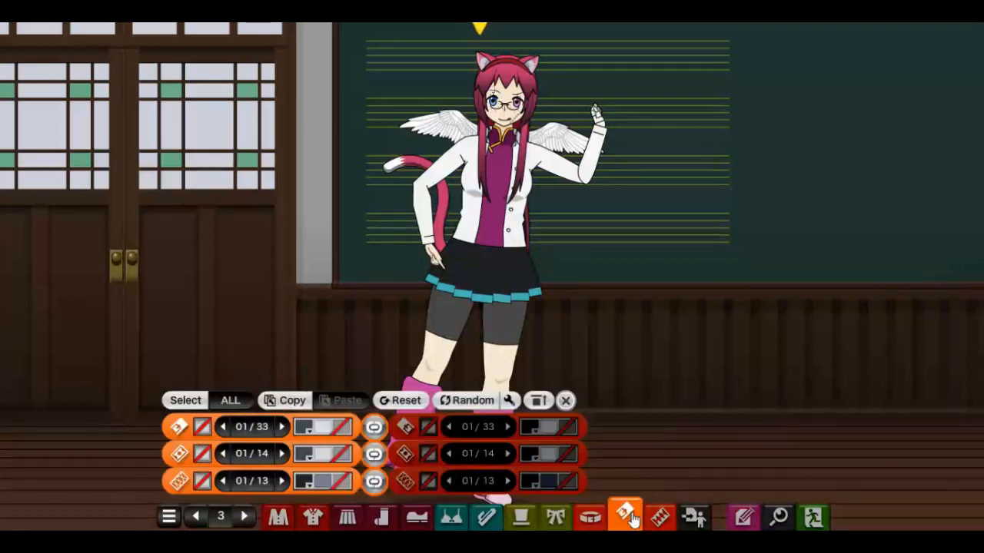
pyautogui.click(203, 432)
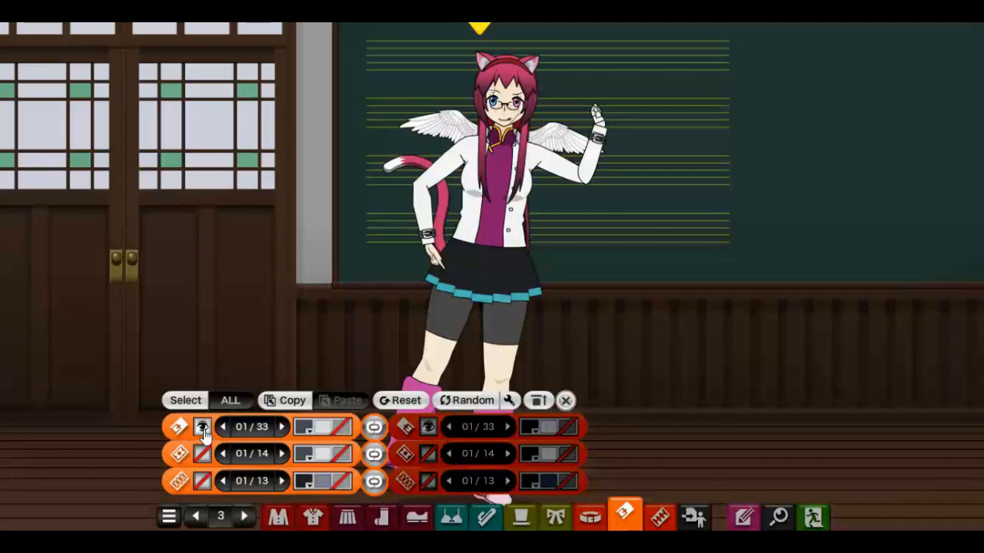
pyautogui.click(283, 427)
pyautogui.click(283, 428)
pyautogui.click(283, 427)
pyautogui.click(283, 428)
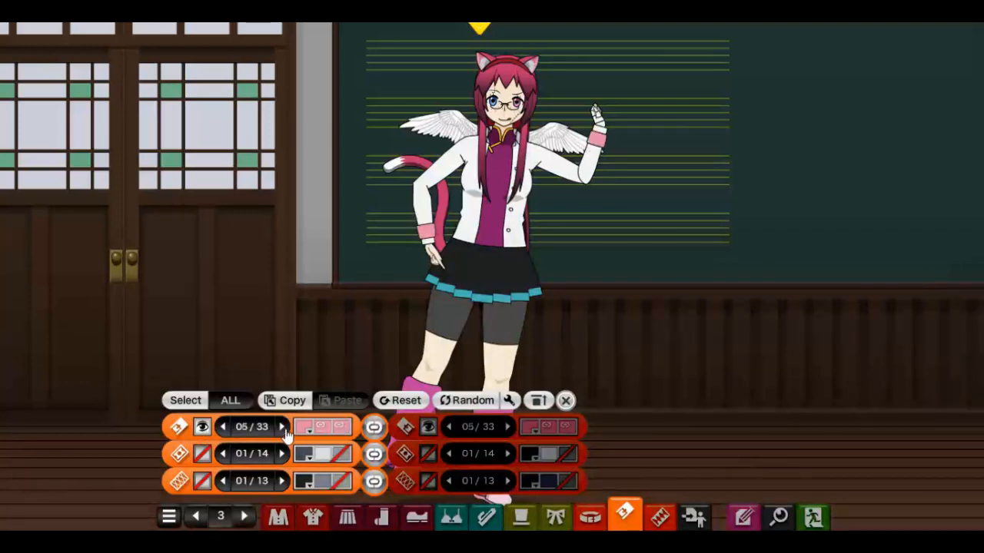
pyautogui.click(283, 427)
pyautogui.click(283, 427)
pyautogui.click(283, 428)
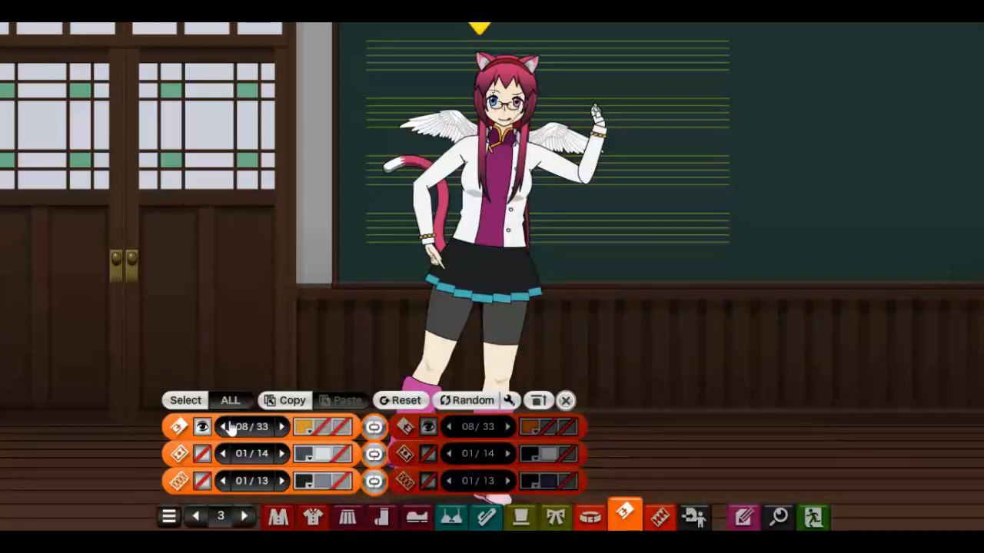
pyautogui.click(224, 427)
# Colour the detached sleeves white with pink trim and link their third colour to the main colour
pyautogui.click(306, 427)
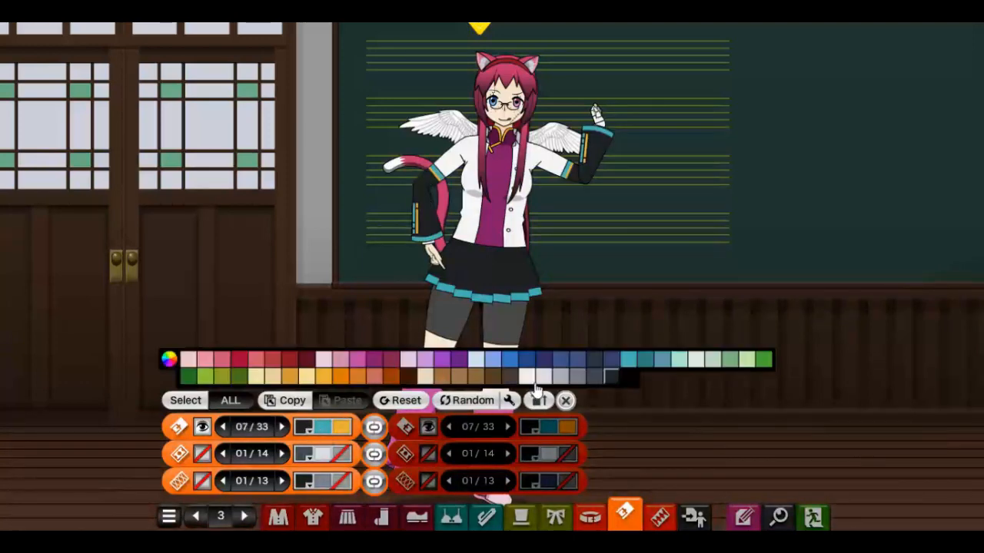
pyautogui.click(536, 382)
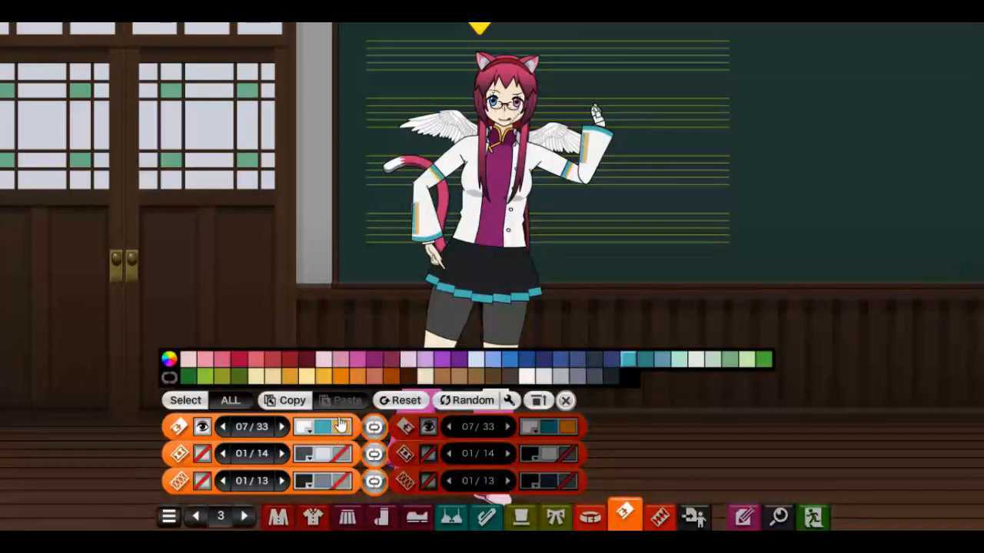
pyautogui.click(358, 362)
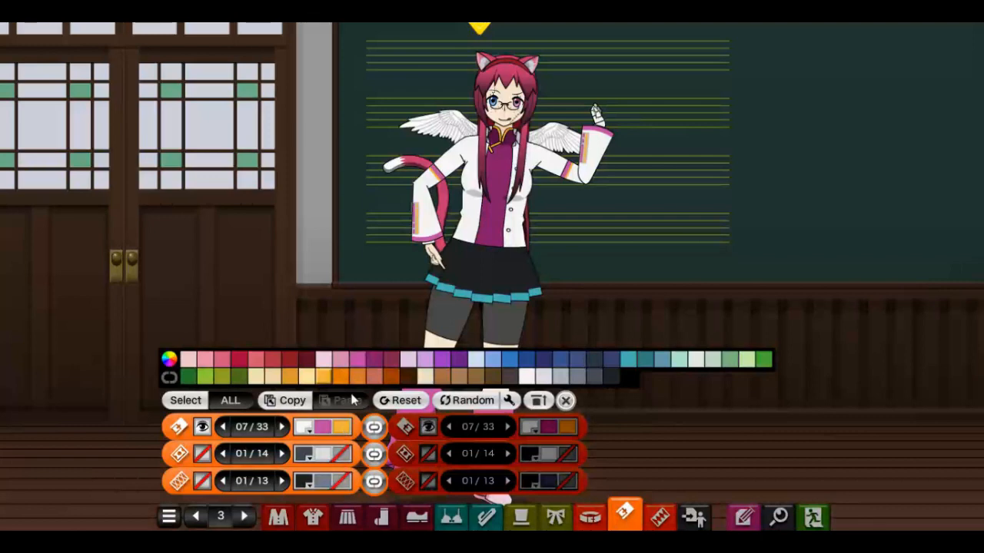
pyautogui.click(176, 379)
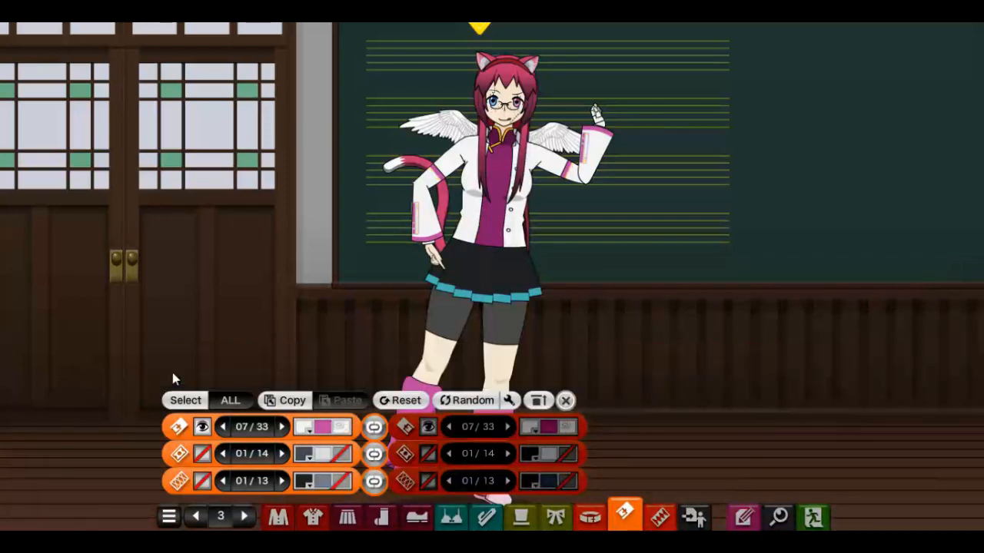
# Show the upper-arm accessories, go through their styles up to style 09, and hide them again
pyautogui.click(202, 454)
pyautogui.click(281, 453)
pyautogui.click(281, 453)
pyautogui.click(281, 453)
pyautogui.click(281, 454)
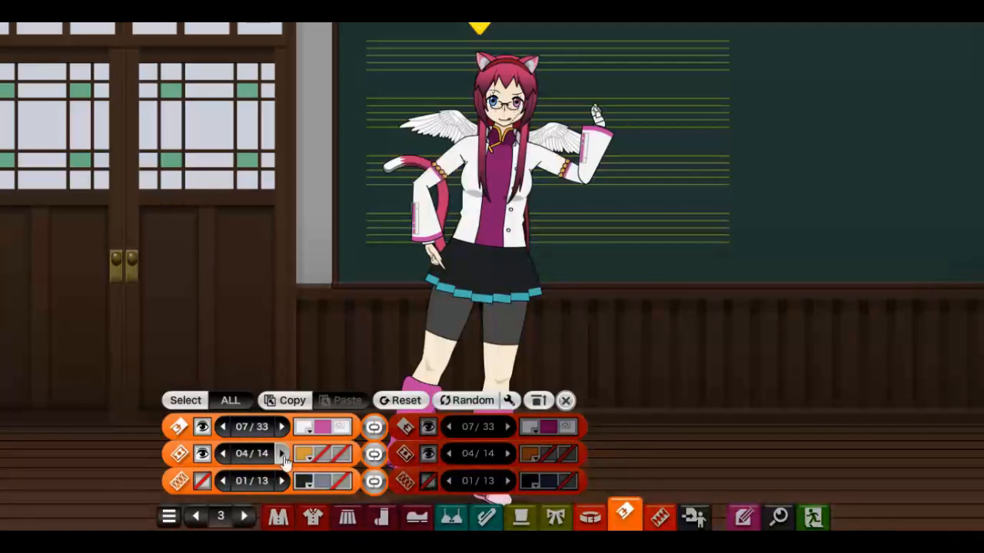
pyautogui.click(281, 454)
pyautogui.click(281, 454)
pyautogui.click(282, 453)
pyautogui.click(282, 453)
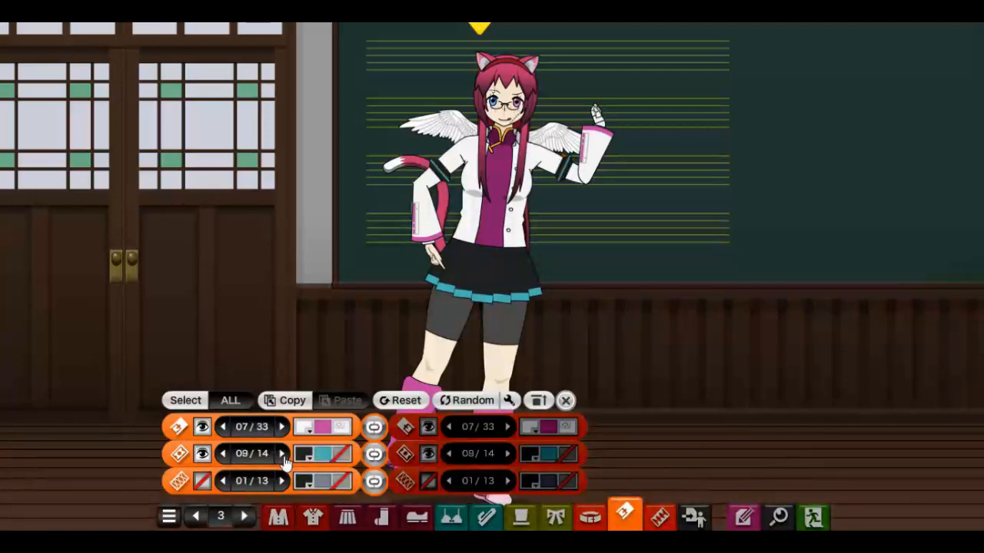
pyautogui.click(202, 453)
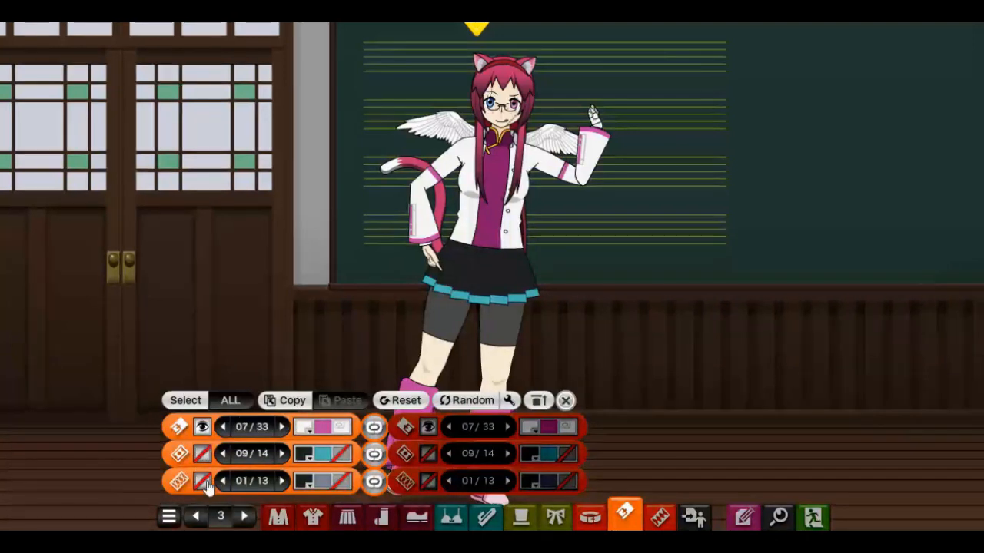
# Hide the detached sleeves, and briefly show the third arm accessory before hiding it
pyautogui.click(202, 481)
pyautogui.click(202, 428)
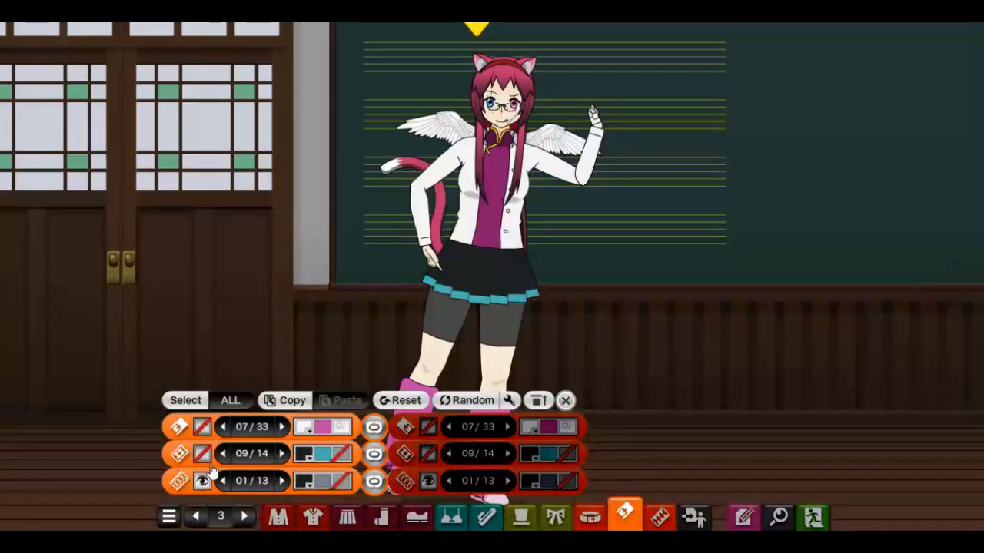
pyautogui.click(202, 481)
pyautogui.click(202, 481)
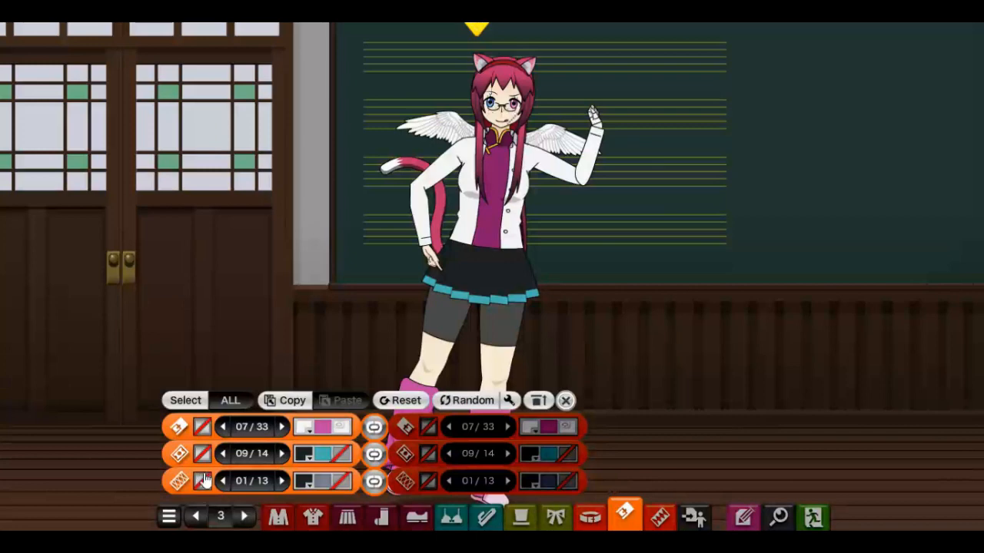
# Briefly show the second set of arm accessories and the elbow accessories, and hide both again
pyautogui.click(659, 517)
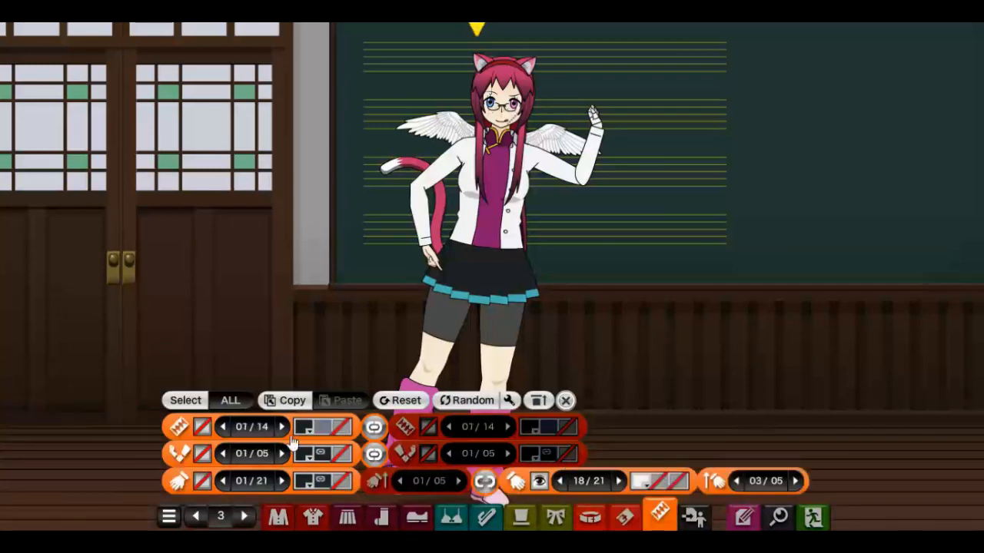
pyautogui.click(205, 429)
pyautogui.click(205, 430)
pyautogui.click(208, 455)
pyautogui.click(207, 456)
# Link the gloves of both hands, go through their styles up to style 08, and hide them
pyautogui.click(484, 482)
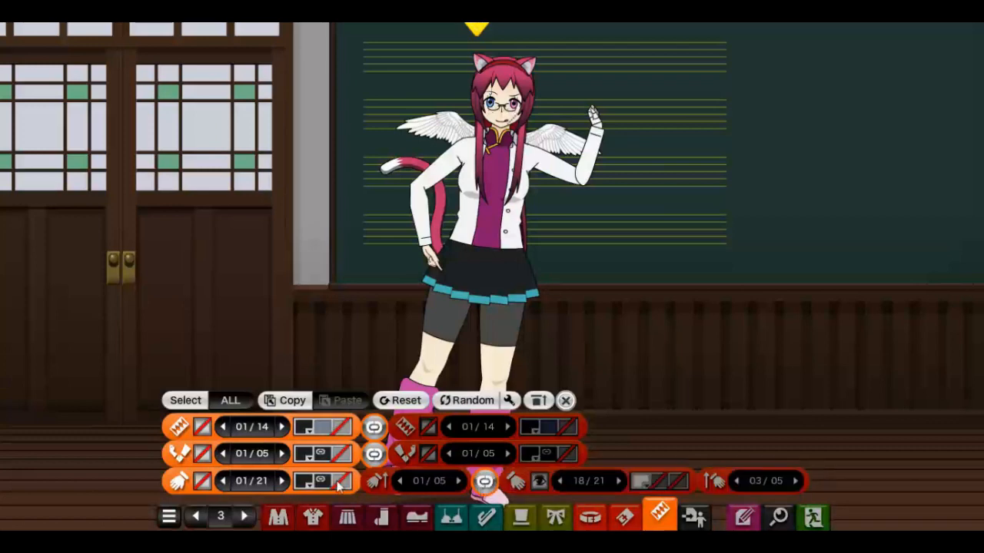
pyautogui.click(283, 482)
pyautogui.click(283, 481)
pyautogui.click(283, 482)
pyautogui.click(283, 482)
pyautogui.click(282, 482)
pyautogui.click(283, 482)
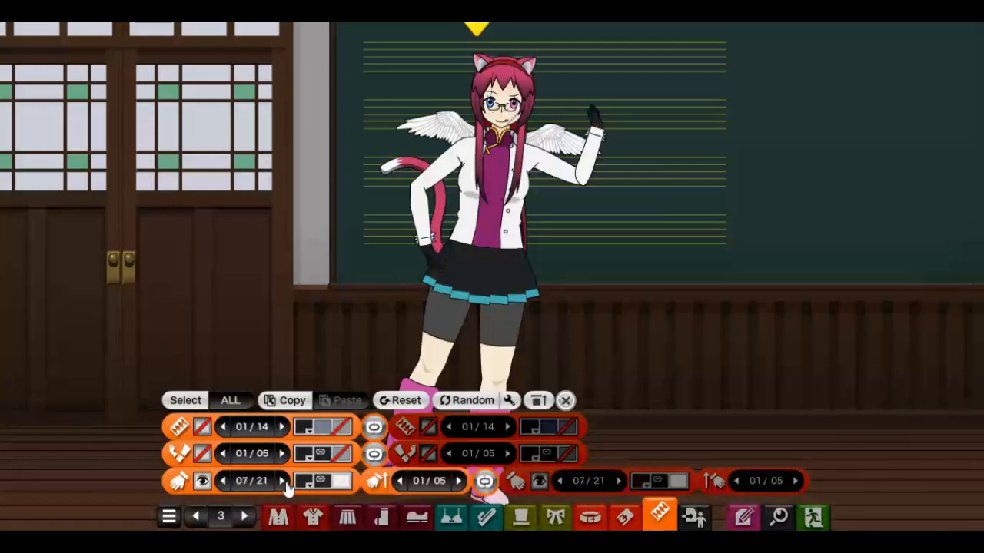
pyautogui.click(283, 482)
pyautogui.click(200, 485)
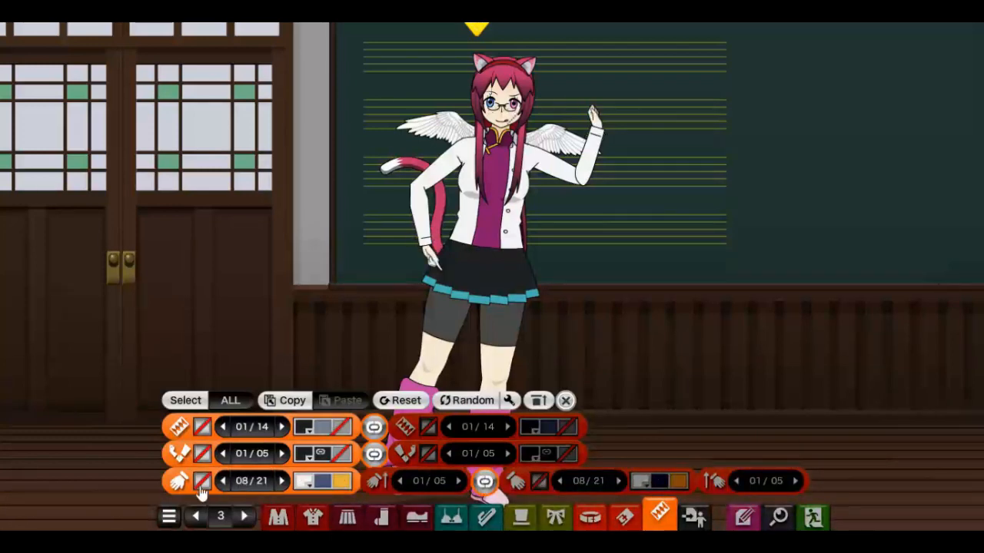
# Show the first extra arm prop and set its arm style to 13
pyautogui.click(694, 518)
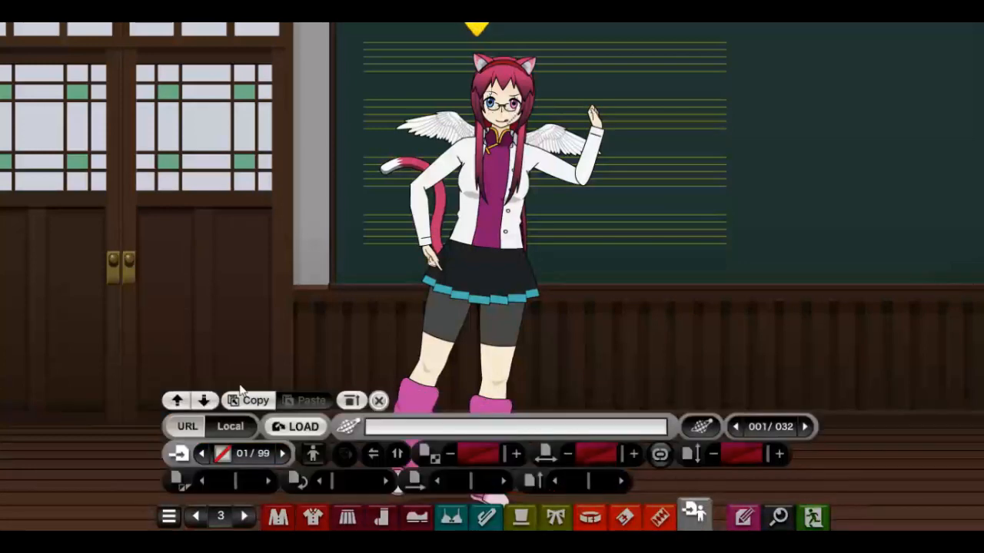
pyautogui.click(244, 515)
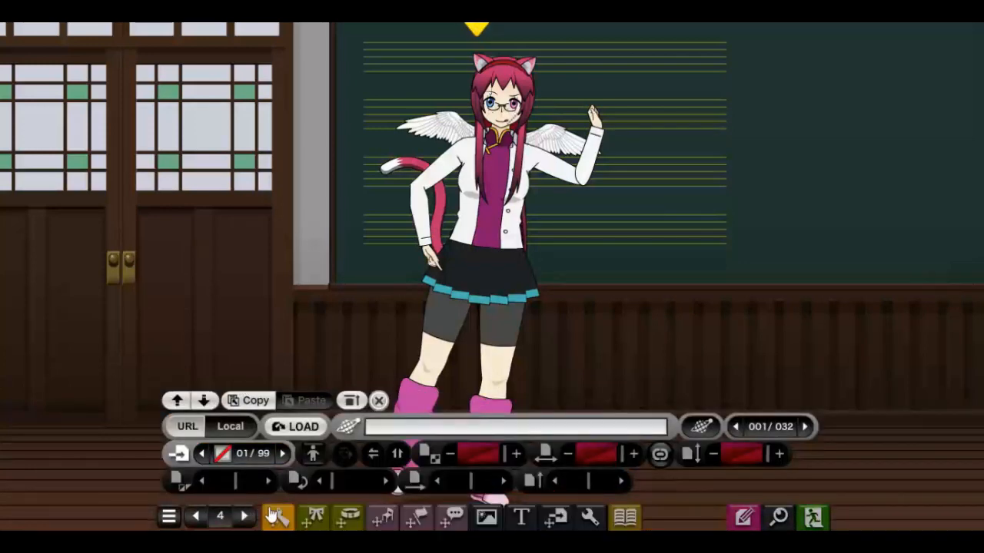
pyautogui.click(277, 516)
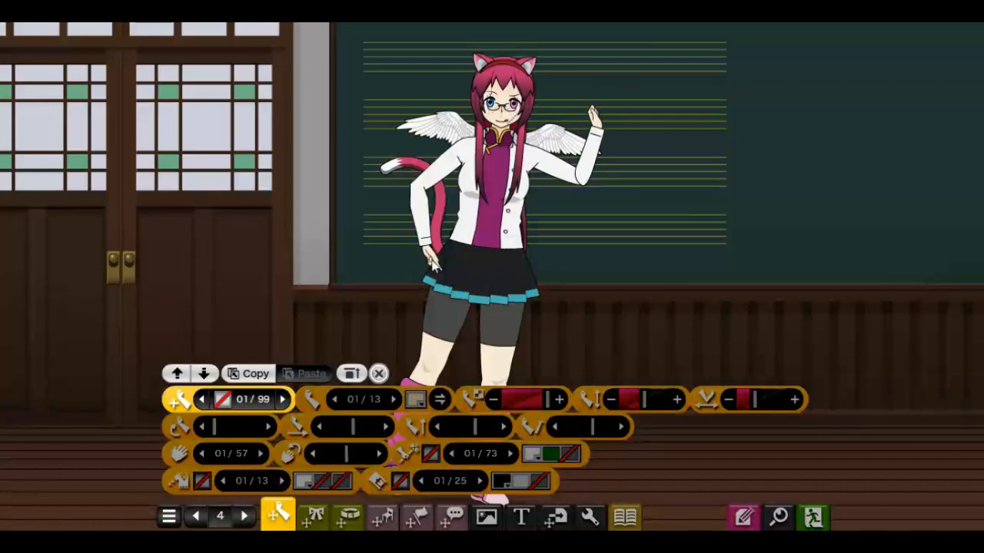
pyautogui.click(222, 404)
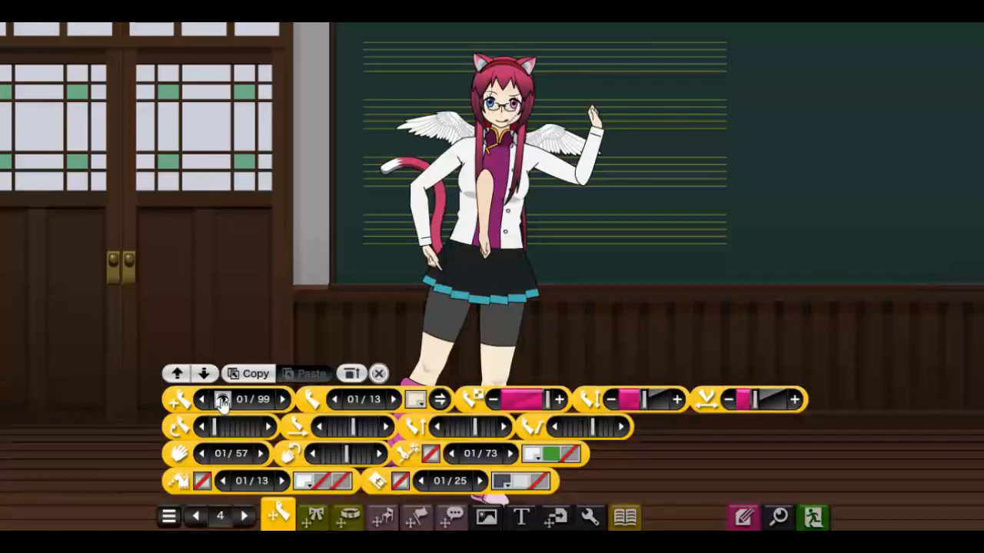
pyautogui.click(338, 400)
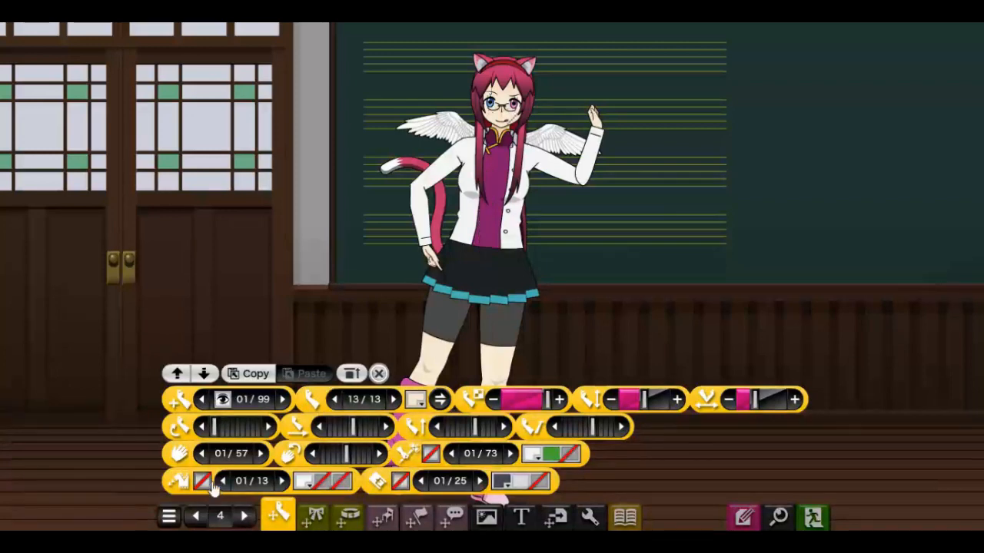
# Show the extra arm's handheld item, browse its styles, and choose the long katana, style 05
pyautogui.click(432, 456)
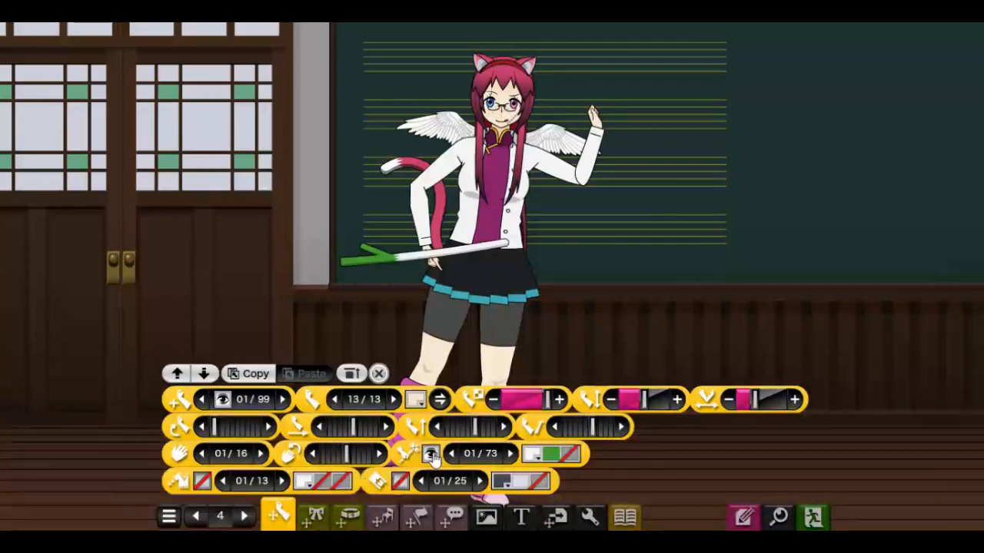
pyautogui.click(512, 454)
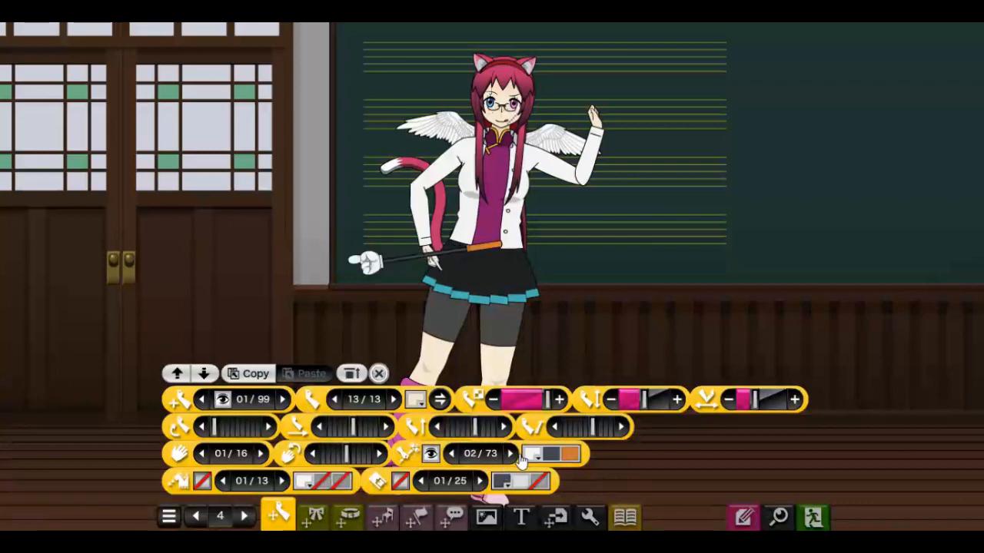
pyautogui.click(511, 455)
pyautogui.click(511, 454)
pyautogui.click(511, 454)
pyautogui.click(511, 454)
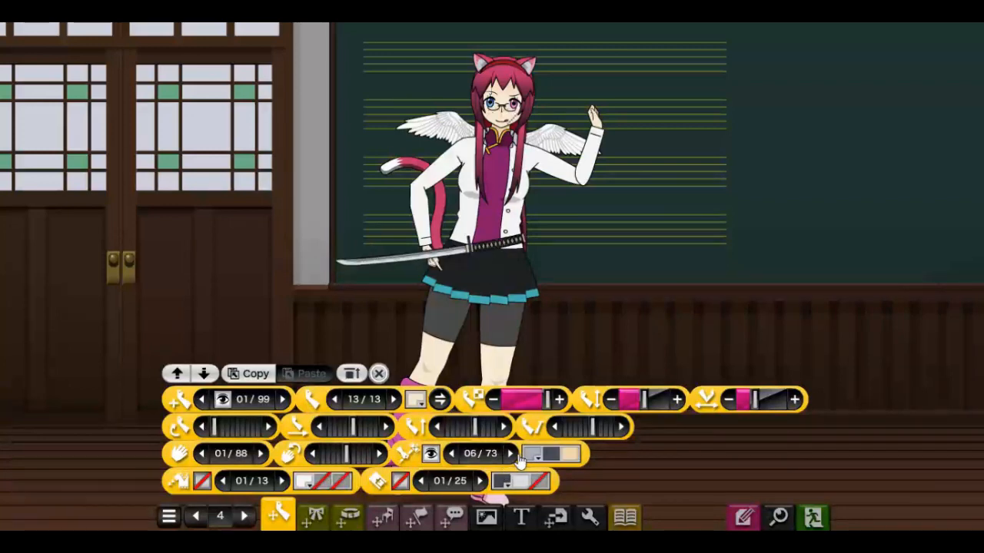
pyautogui.click(453, 455)
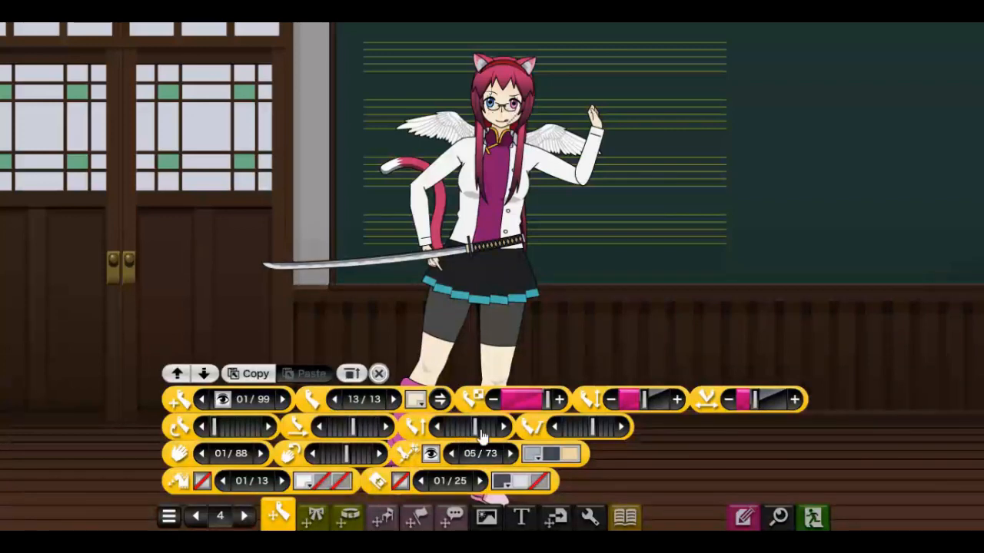
# Place the katana diagonally behind the character's back by setting its depth to 474, rotating it, raising it and shifting it sideways
pyautogui.moveTo(593, 428); pyautogui.dragTo(591, 434)
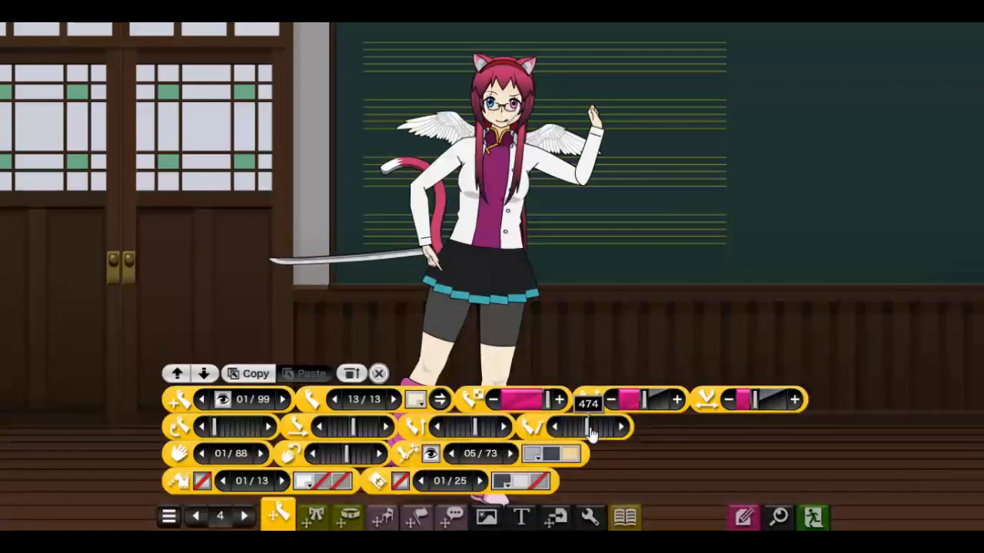
pyautogui.moveTo(215, 433); pyautogui.dragTo(231, 431)
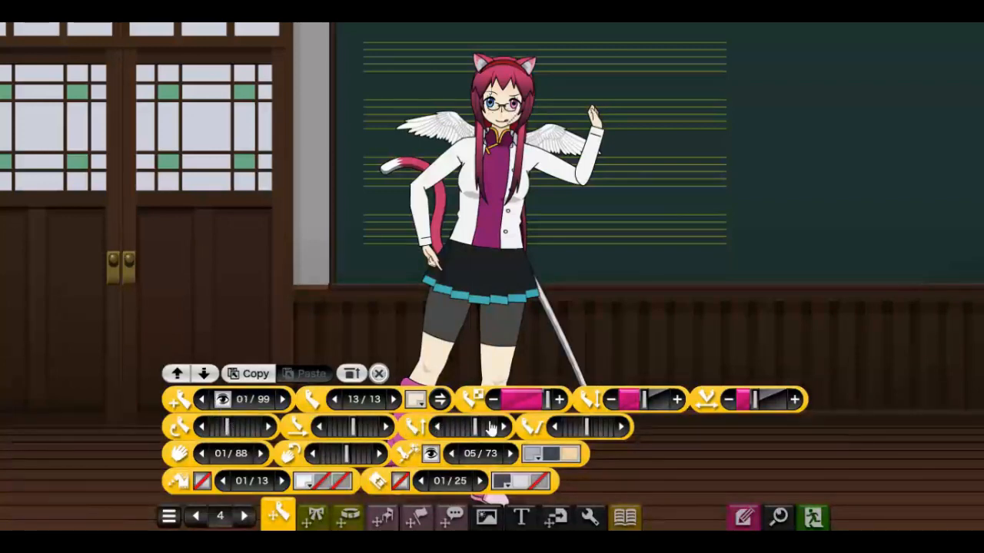
pyautogui.moveTo(477, 428); pyautogui.dragTo(486, 429)
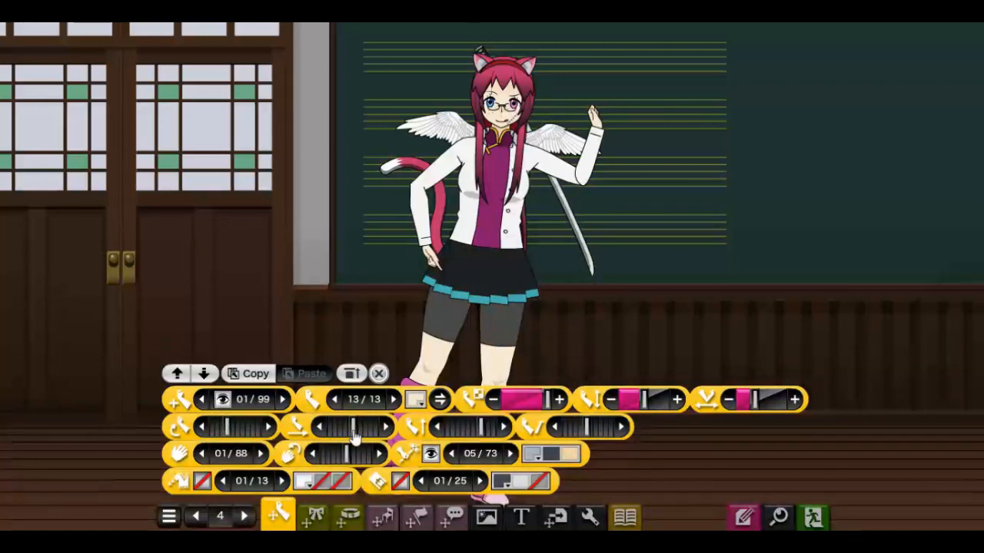
pyautogui.moveTo(323, 431); pyautogui.dragTo(322, 432)
# Briefly show the first free ribbon and the first free belt, and hide each again
pyautogui.click(315, 517)
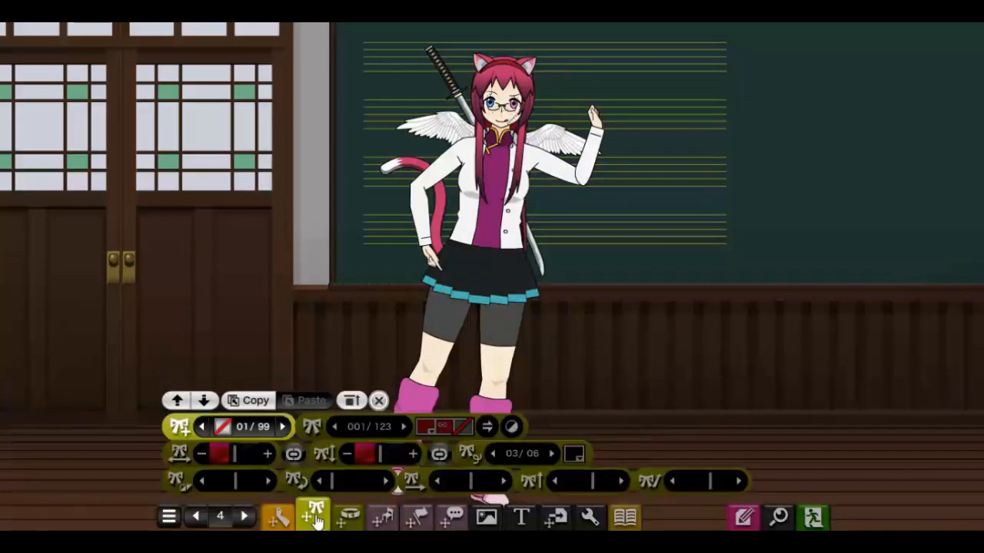
pyautogui.click(221, 429)
pyautogui.click(227, 431)
pyautogui.click(342, 517)
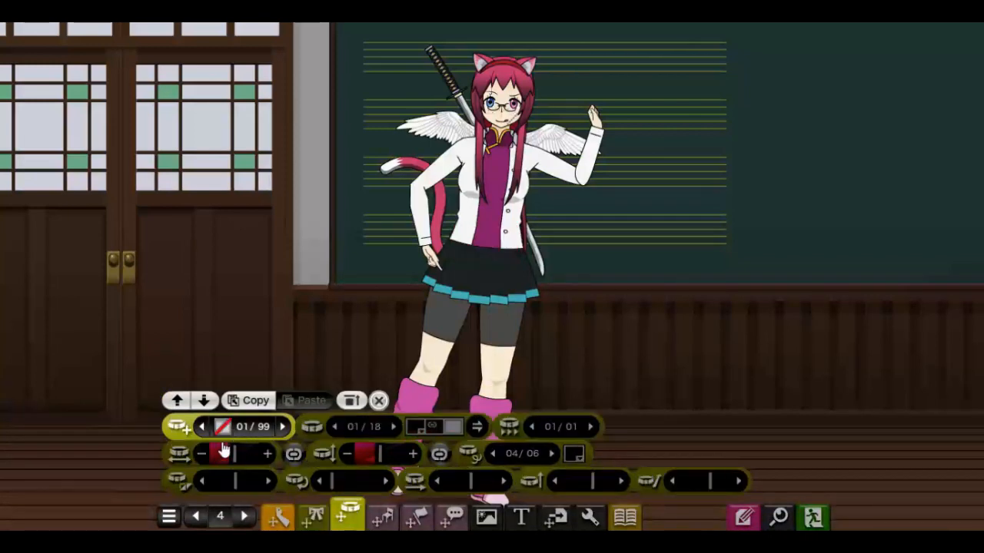
pyautogui.click(223, 428)
pyautogui.click(225, 429)
# Show the first furniture prop, a teacher's desk, move it beside the character on the blackboard side, and adjust its height
pyautogui.click(382, 520)
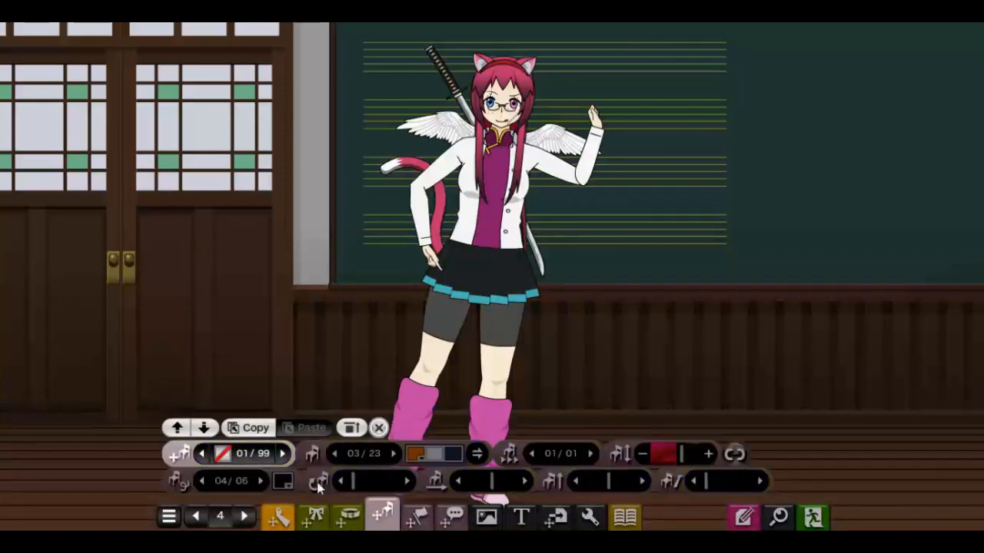
pyautogui.click(225, 454)
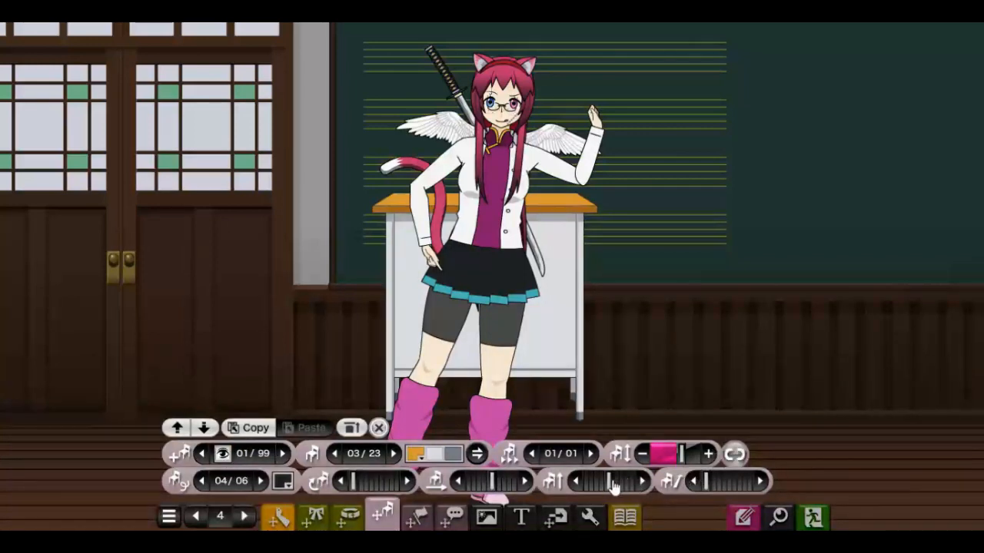
pyautogui.moveTo(612, 486)
pyautogui.mouseDown()
pyautogui.moveTo(593, 482)
pyautogui.moveTo(608, 487)
pyautogui.mouseUp()
pyautogui.moveTo(494, 484); pyautogui.dragTo(503, 491)
pyautogui.click(647, 483)
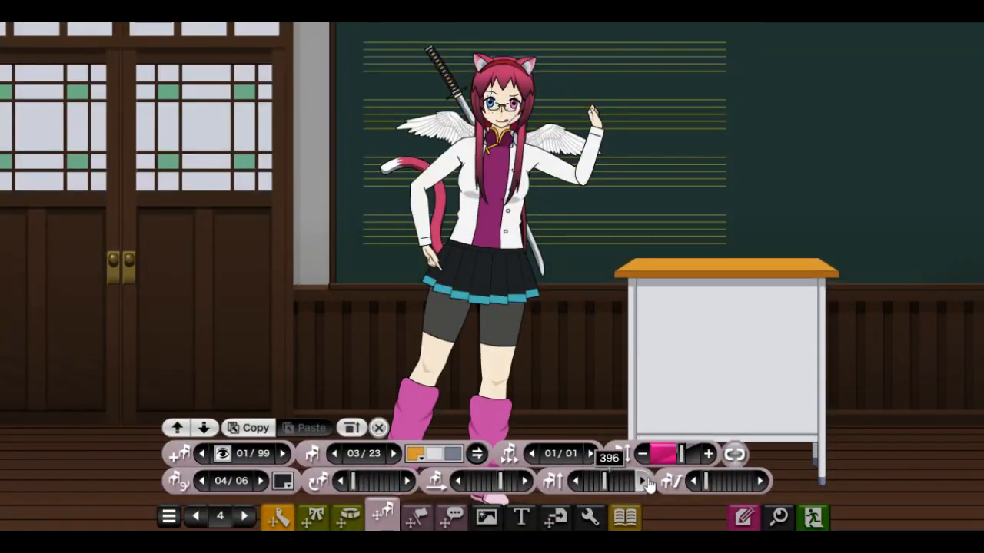
pyautogui.click(647, 484)
pyautogui.click(648, 484)
pyautogui.click(647, 483)
pyautogui.click(647, 484)
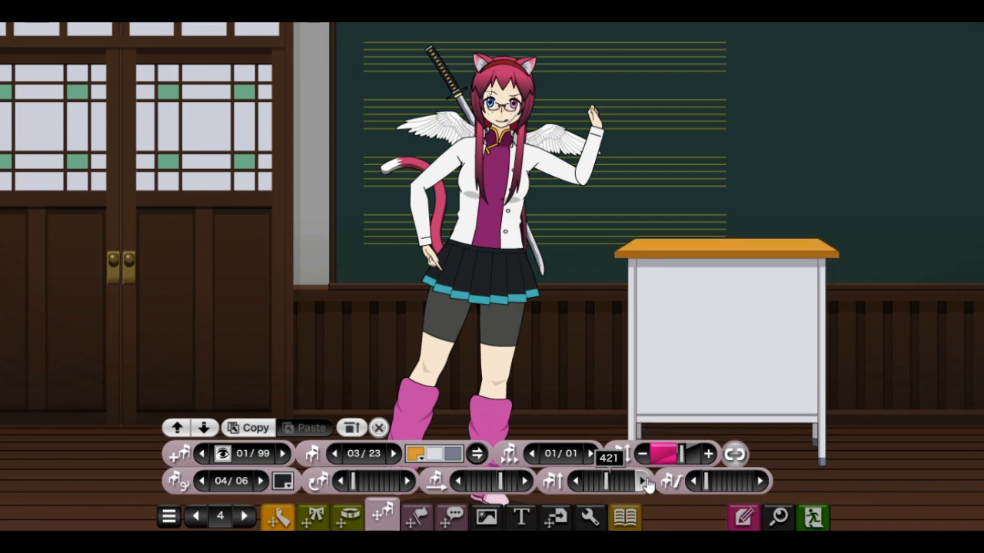
pyautogui.click(647, 484)
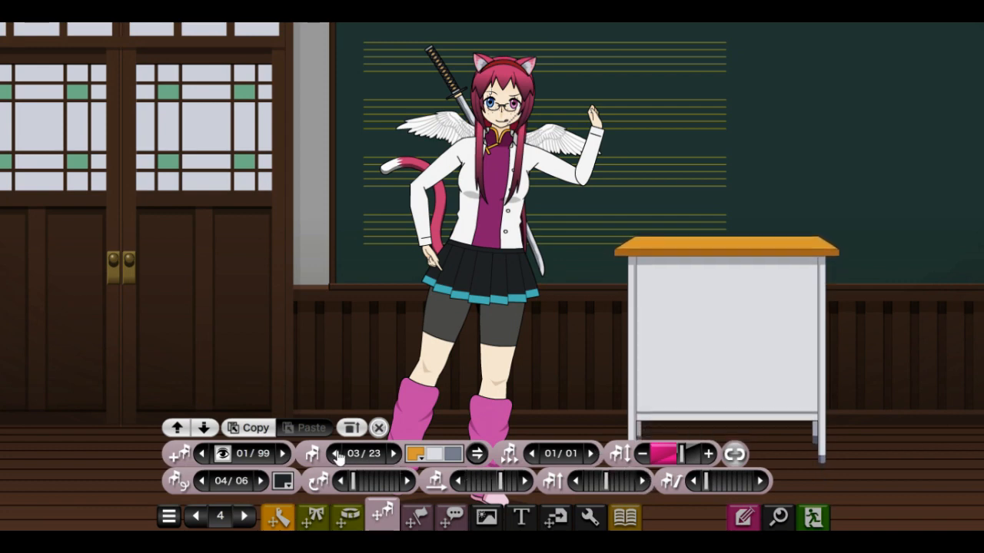
# Go backwards through the furniture prop's styles to the school desk, style 02, and hide the prop
pyautogui.click(338, 455)
pyautogui.click(338, 454)
pyautogui.click(338, 454)
pyautogui.click(338, 454)
pyautogui.click(338, 454)
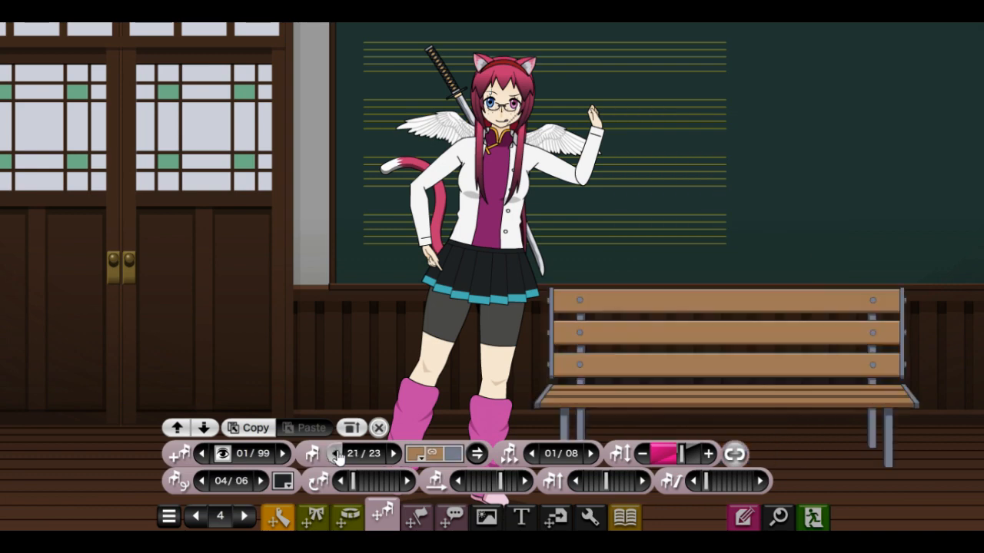
pyautogui.click(338, 454)
pyautogui.click(338, 454)
pyautogui.click(339, 454)
pyautogui.click(338, 454)
pyautogui.click(338, 454)
pyautogui.click(338, 455)
pyautogui.click(338, 454)
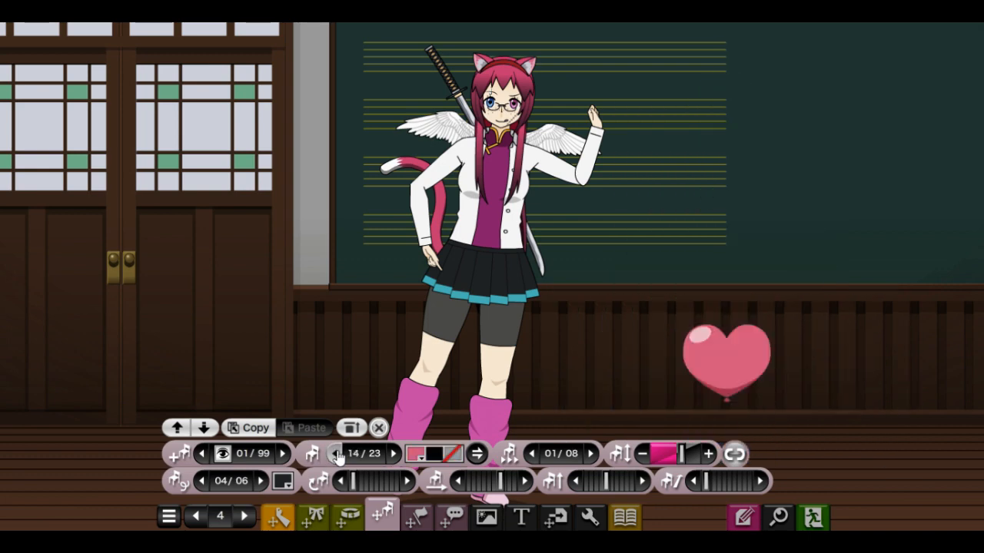
pyautogui.click(338, 455)
pyautogui.click(338, 454)
pyautogui.click(338, 454)
pyautogui.click(338, 455)
pyautogui.click(338, 454)
pyautogui.click(338, 454)
pyautogui.click(339, 454)
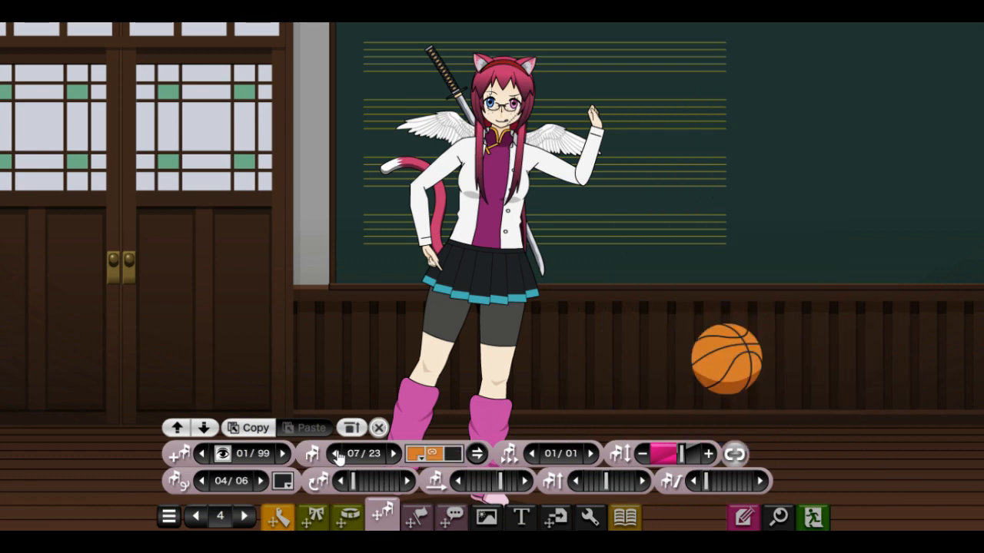
pyautogui.click(338, 454)
pyautogui.click(338, 454)
pyautogui.click(338, 454)
pyautogui.click(338, 454)
pyautogui.click(338, 455)
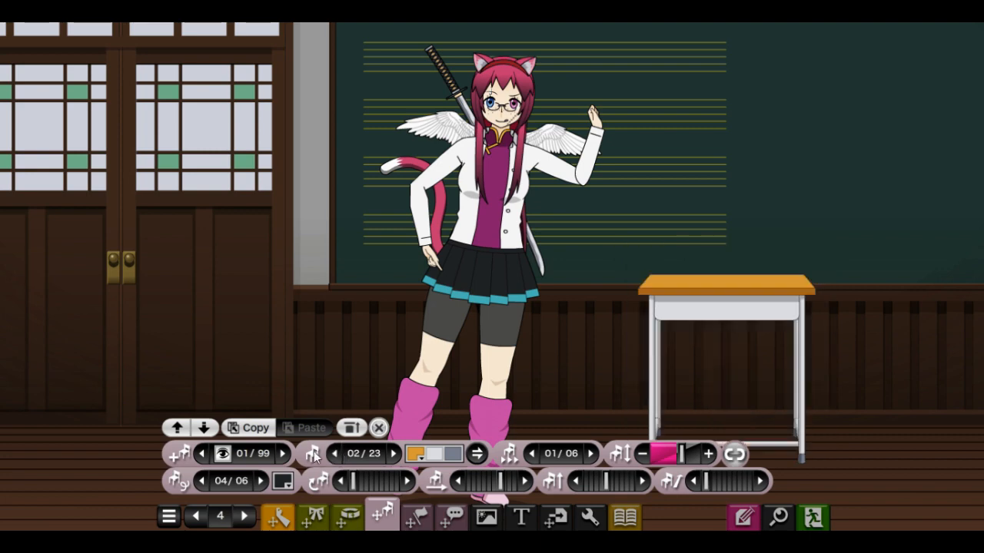
pyautogui.click(222, 455)
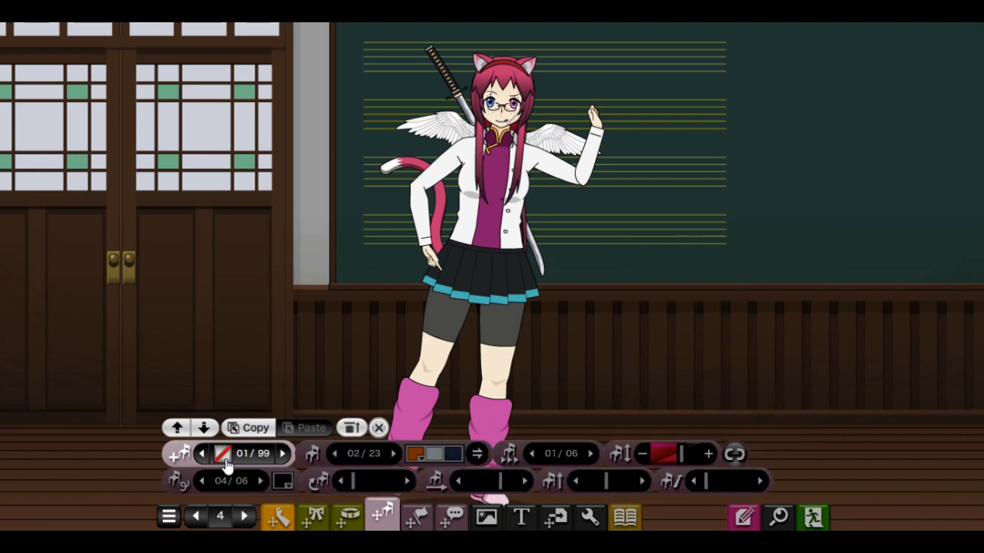
# Show the first flag, move it beside the character, go through its designs up to 013, and hide it
pyautogui.click(409, 513)
pyautogui.click(223, 455)
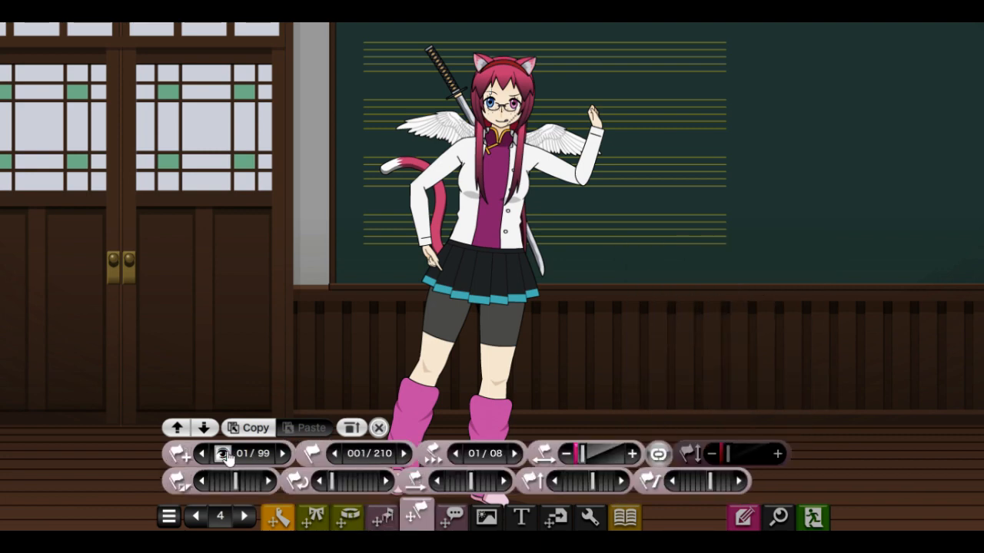
pyautogui.moveTo(432, 482); pyautogui.dragTo(476, 482)
pyautogui.click(405, 454)
pyautogui.click(405, 454)
pyautogui.click(405, 454)
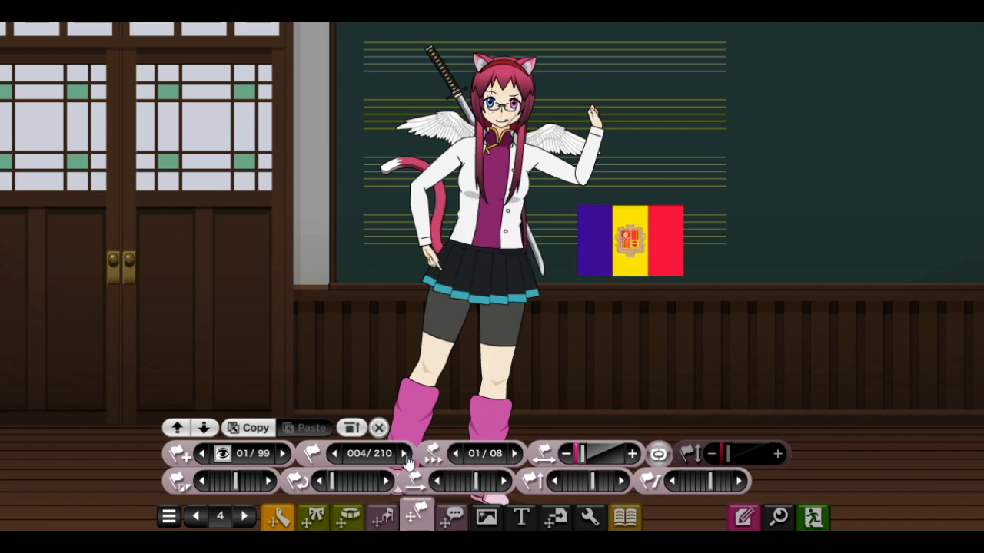
pyautogui.click(405, 454)
pyautogui.click(405, 454)
pyautogui.click(405, 455)
pyautogui.click(405, 454)
pyautogui.click(405, 455)
pyautogui.click(405, 454)
pyautogui.click(405, 454)
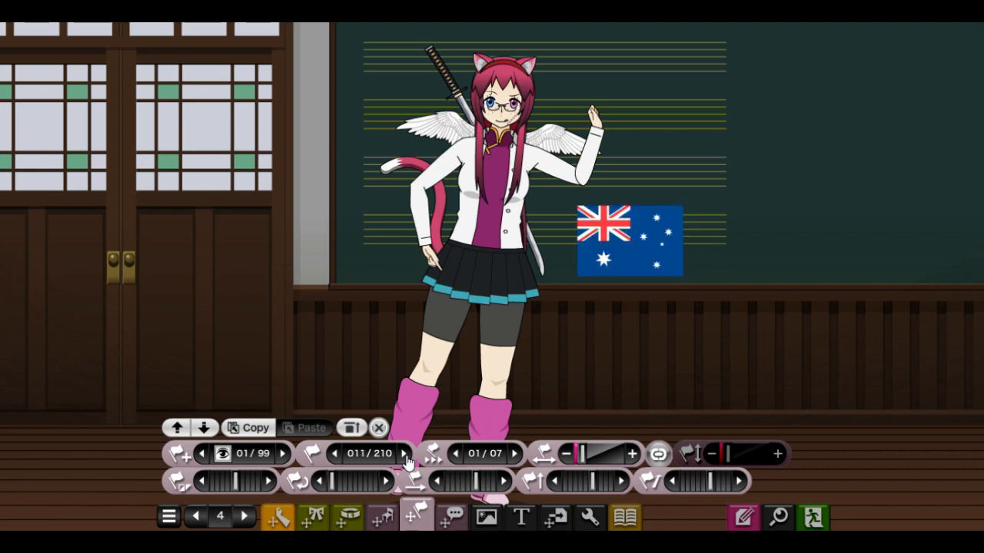
pyautogui.click(405, 455)
pyautogui.click(405, 455)
pyautogui.click(222, 454)
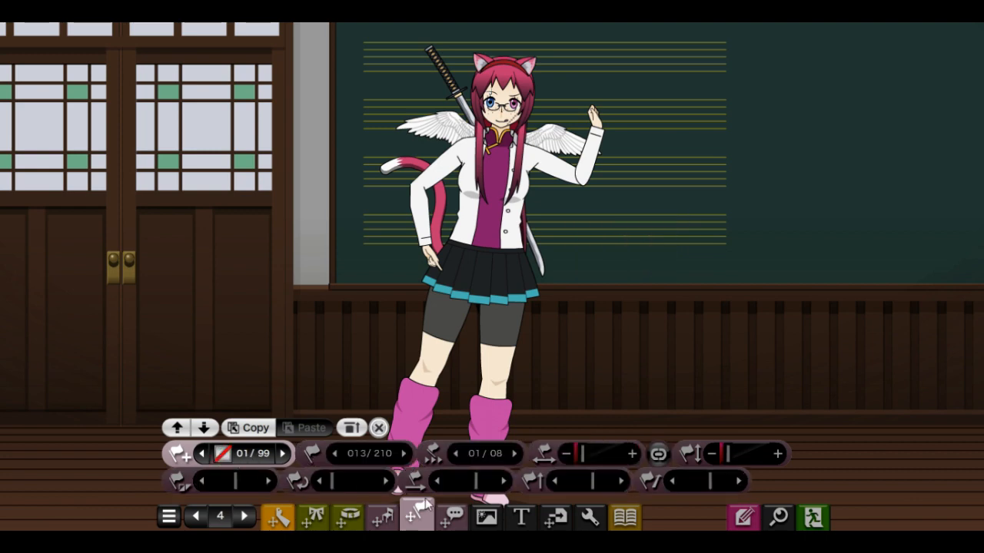
# Briefly show the first speech bubble and hide it, then select speech bubble slot 04 and show it
pyautogui.click(458, 524)
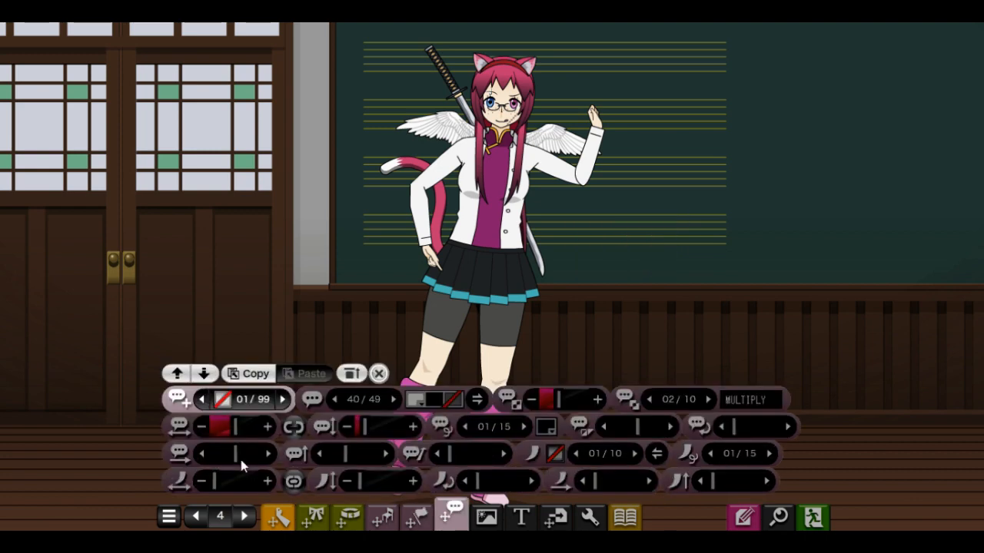
pyautogui.click(230, 403)
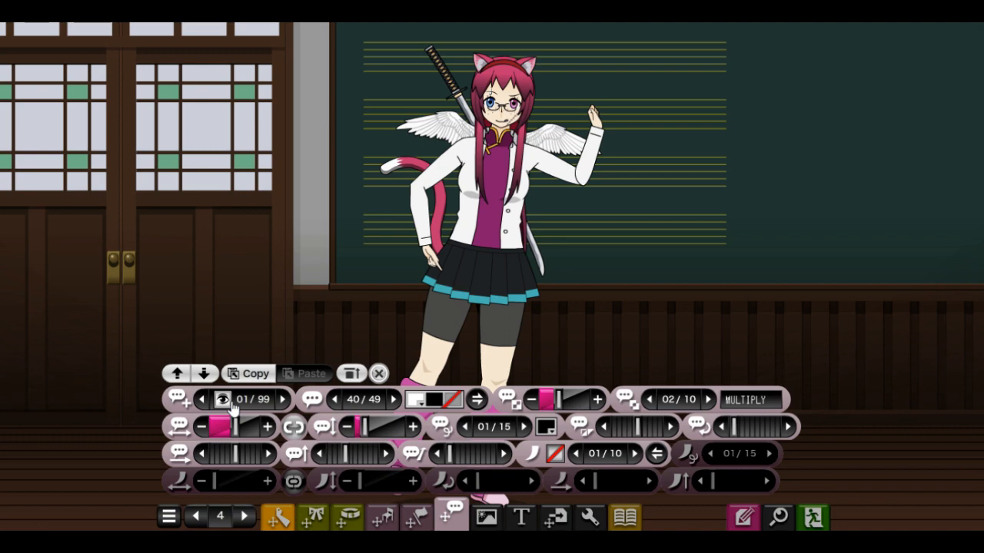
pyautogui.click(230, 403)
pyautogui.click(282, 399)
pyautogui.click(282, 399)
pyautogui.click(282, 399)
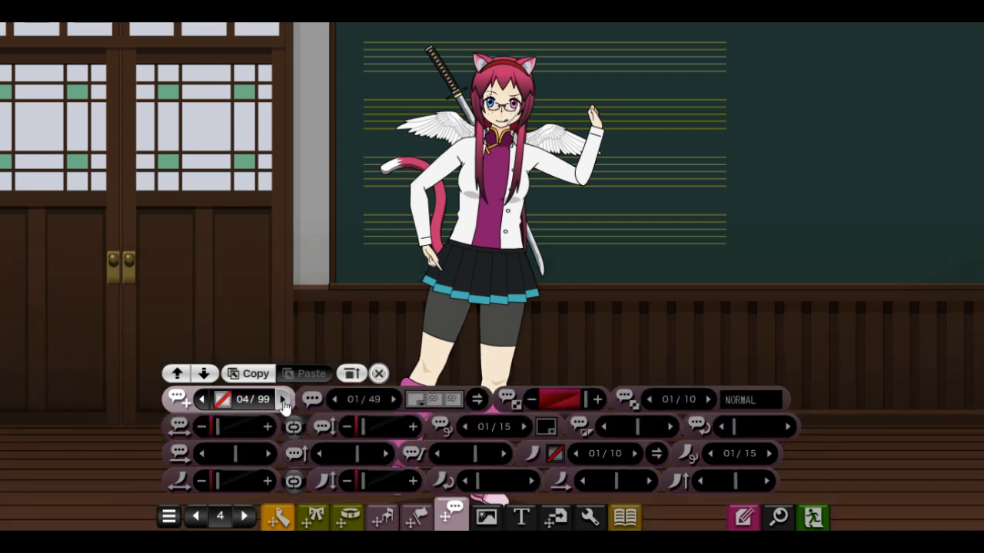
pyautogui.click(227, 406)
# Go through the speech bubble's shapes from 02 to the cloud shape, 20
pyautogui.click(394, 399)
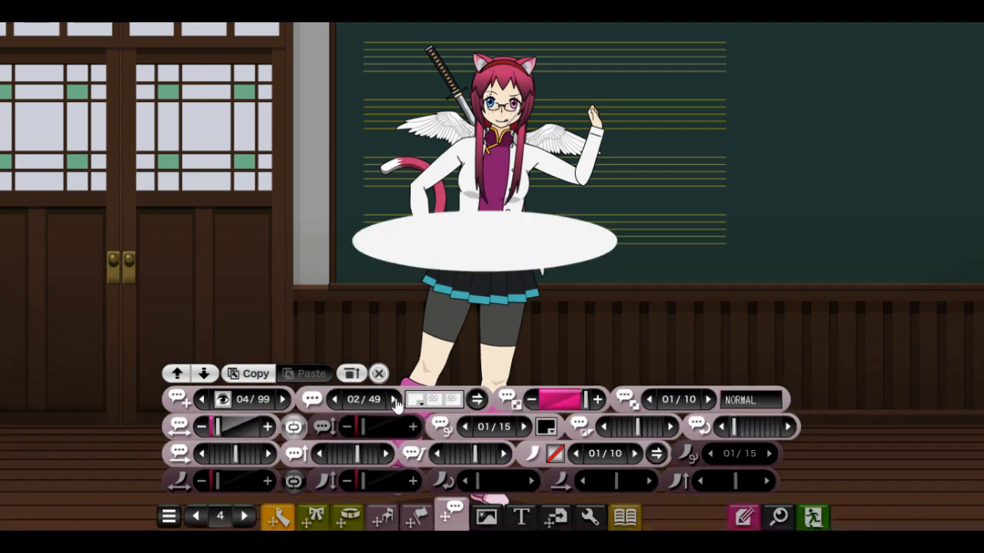
pyautogui.click(395, 400)
pyautogui.click(395, 400)
pyautogui.click(394, 399)
pyautogui.click(394, 400)
pyautogui.click(394, 400)
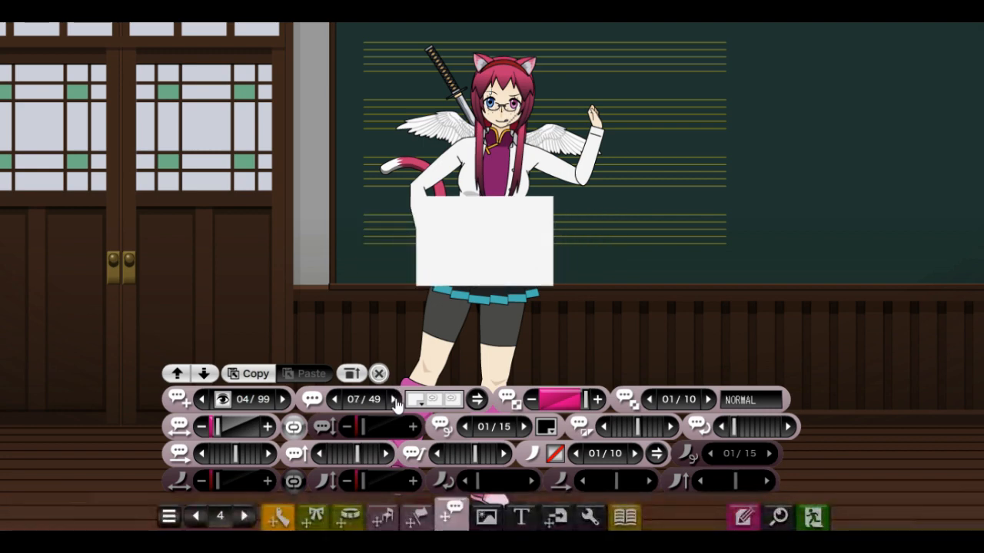
pyautogui.click(394, 400)
pyautogui.click(394, 400)
pyautogui.click(395, 400)
pyautogui.click(394, 400)
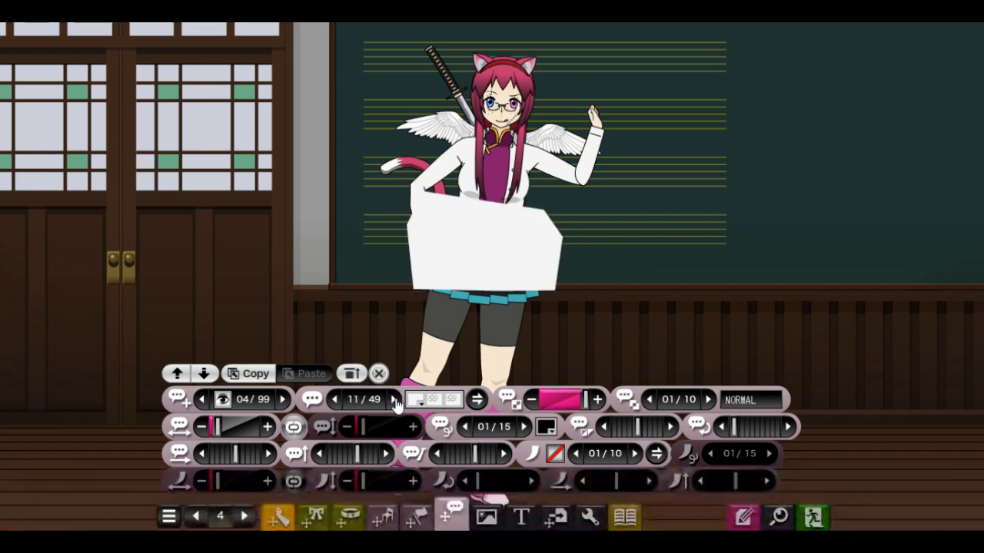
pyautogui.click(394, 400)
pyautogui.click(395, 399)
pyautogui.click(394, 399)
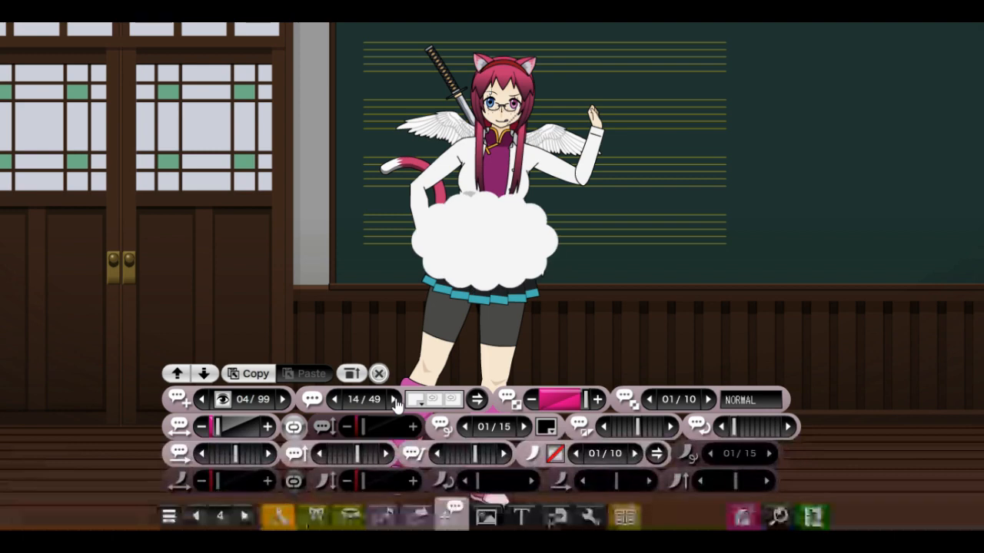
pyautogui.click(395, 400)
pyautogui.click(394, 400)
pyautogui.click(394, 399)
pyautogui.click(394, 400)
pyautogui.click(394, 400)
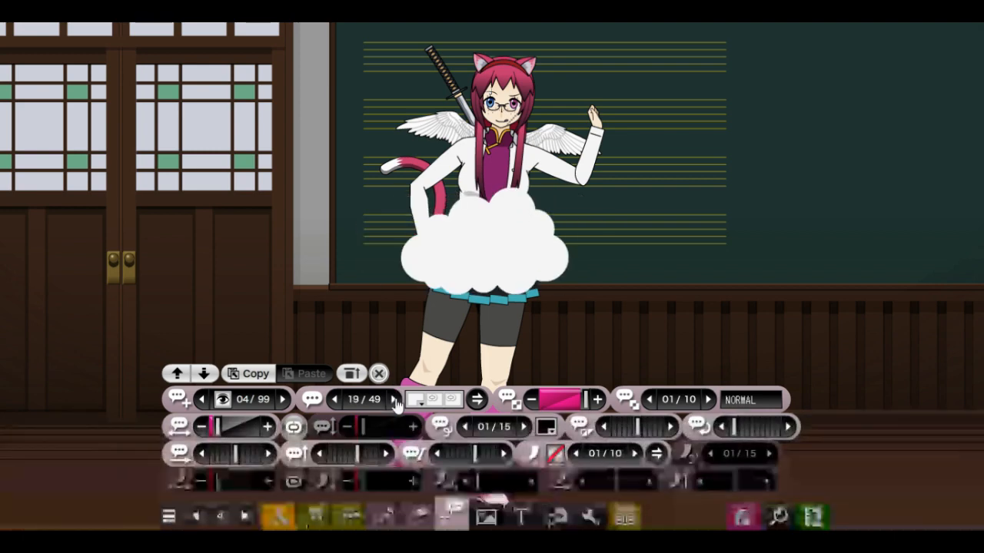
pyautogui.click(395, 399)
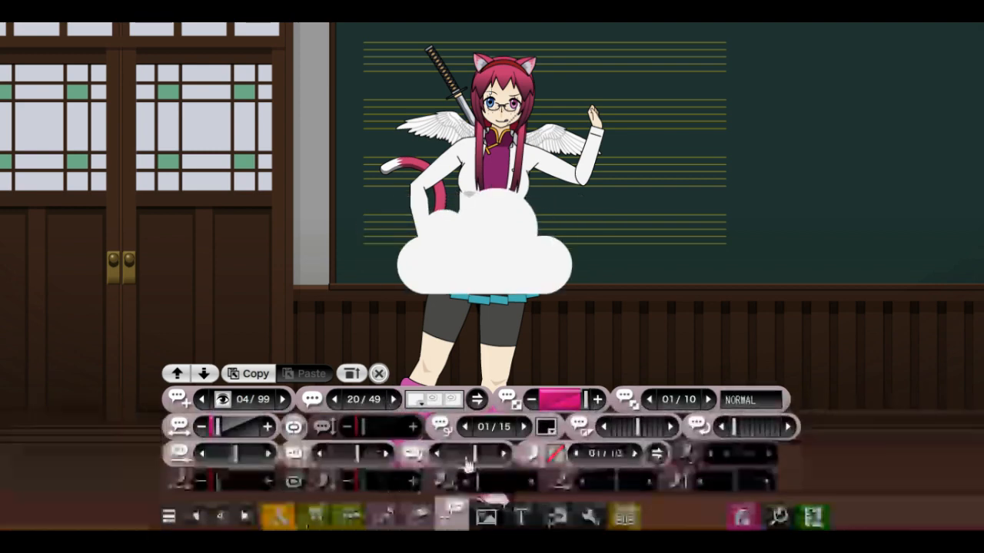
# Send the cloud speech bubble behind the character, briefly open the image import settings, and hide the bubble
pyautogui.moveTo(471, 457); pyautogui.dragTo(408, 461)
pyautogui.click(566, 521)
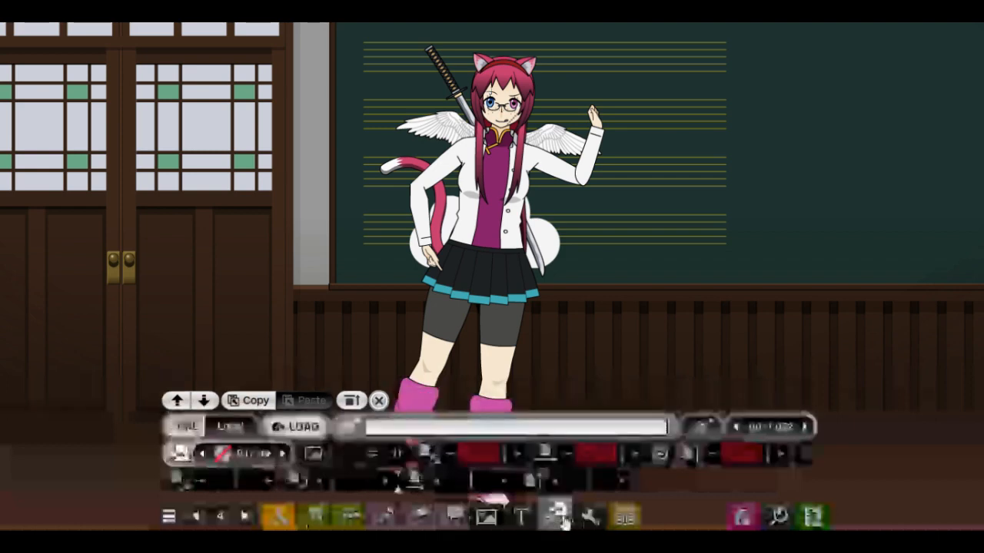
pyautogui.click(452, 515)
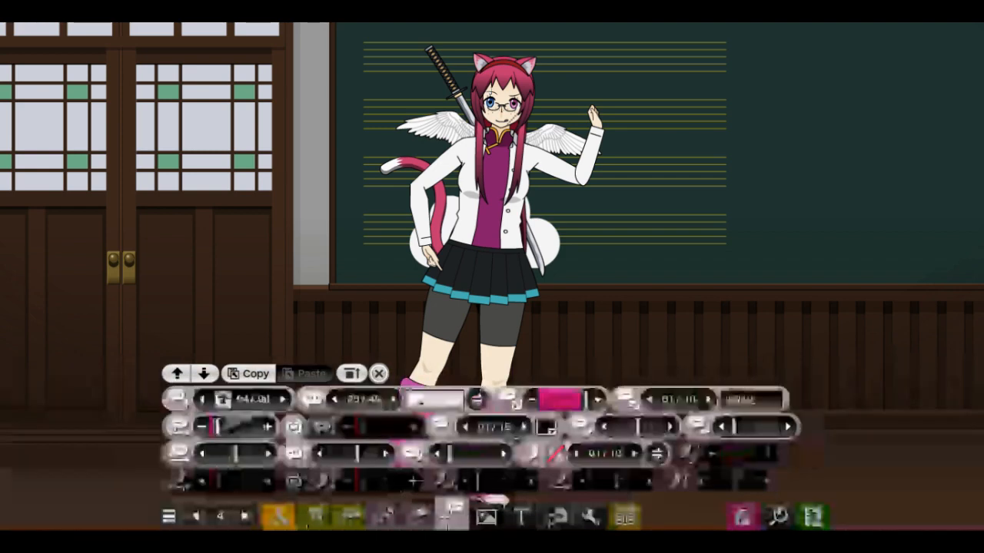
pyautogui.click(224, 401)
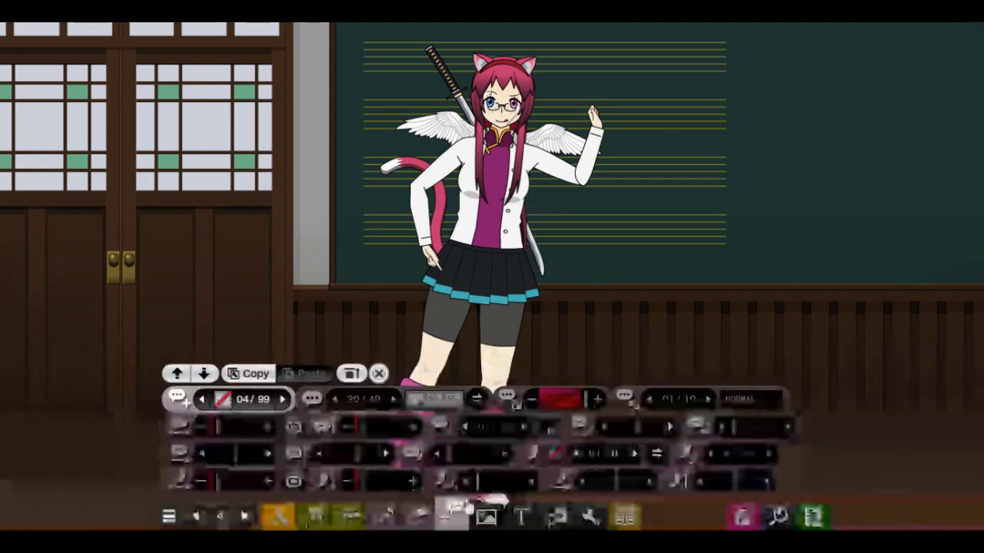
# Look through the background, text, image import, tool and image export settings
pyautogui.click(485, 516)
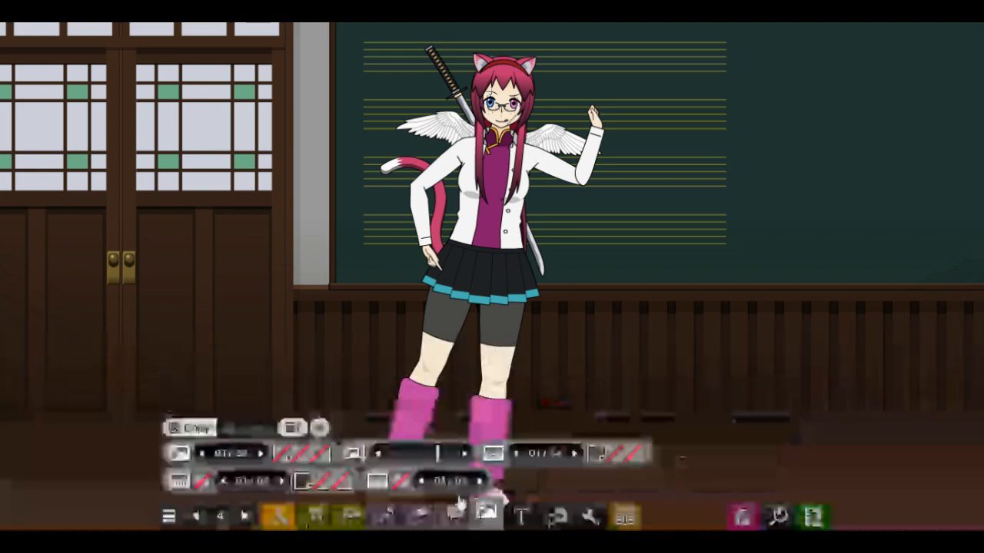
pyautogui.click(261, 454)
pyautogui.click(262, 455)
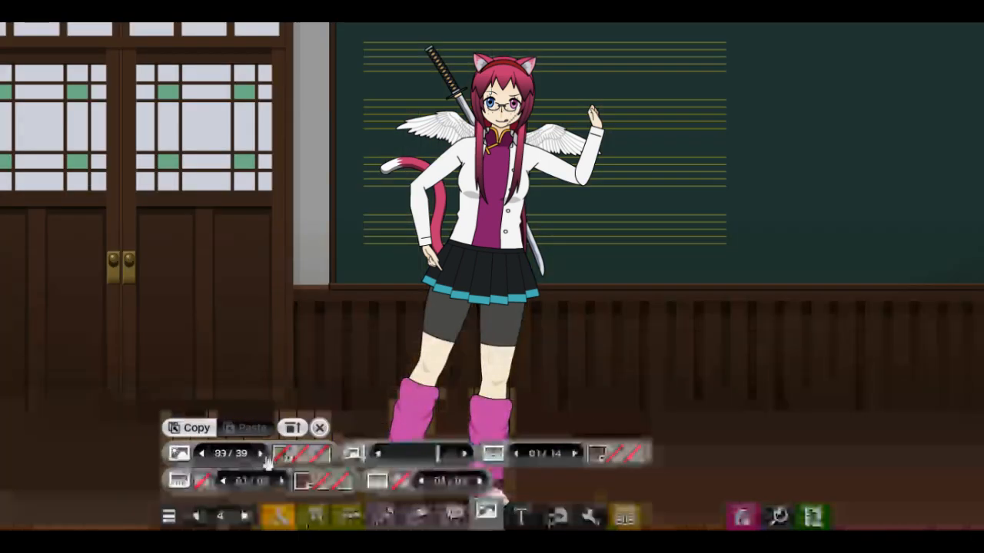
pyautogui.click(522, 516)
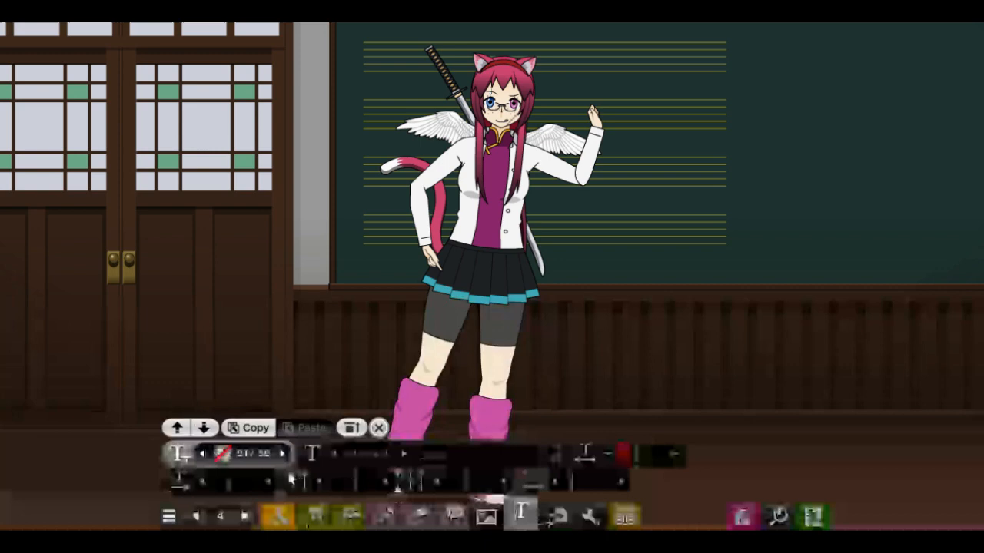
pyautogui.click(225, 456)
pyautogui.click(226, 457)
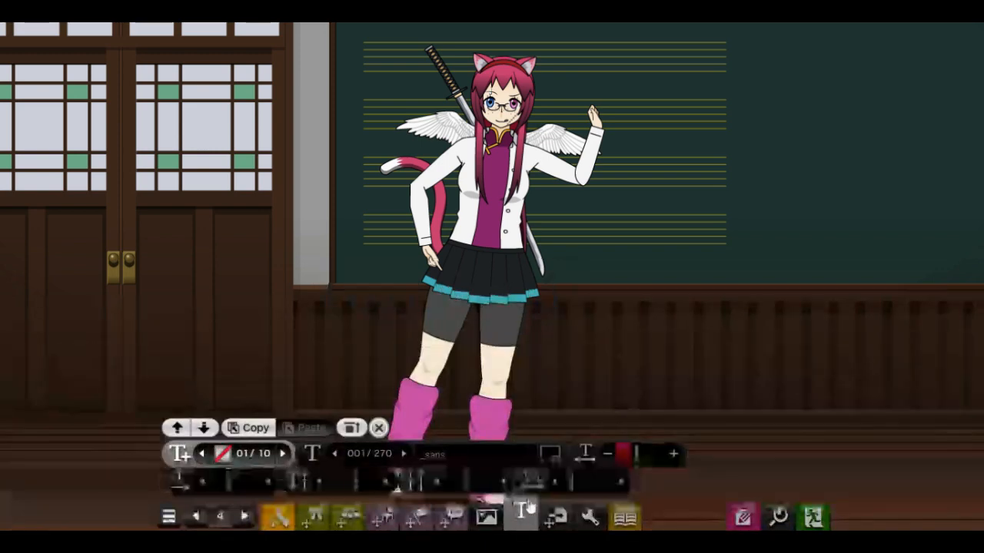
pyautogui.click(555, 515)
pyautogui.click(590, 520)
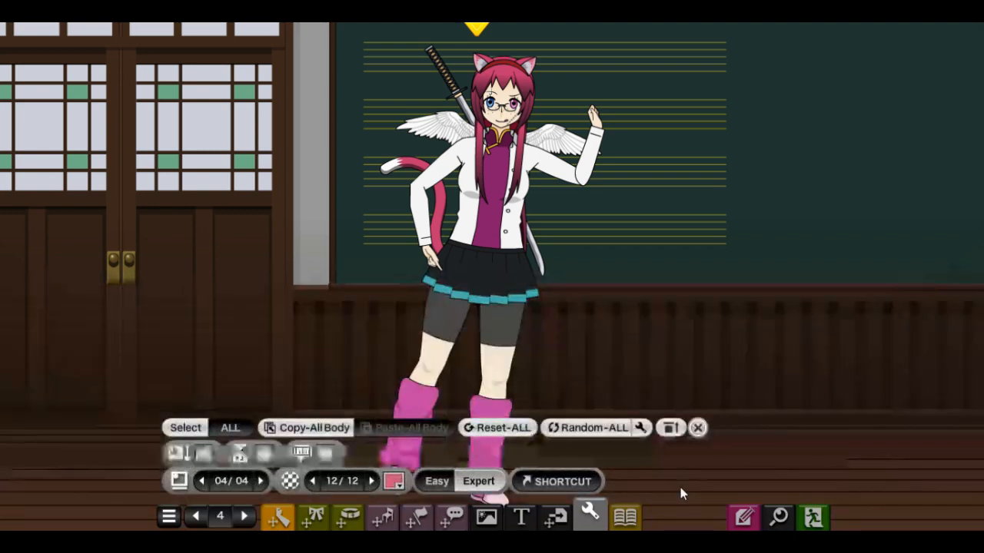
pyautogui.click(763, 516)
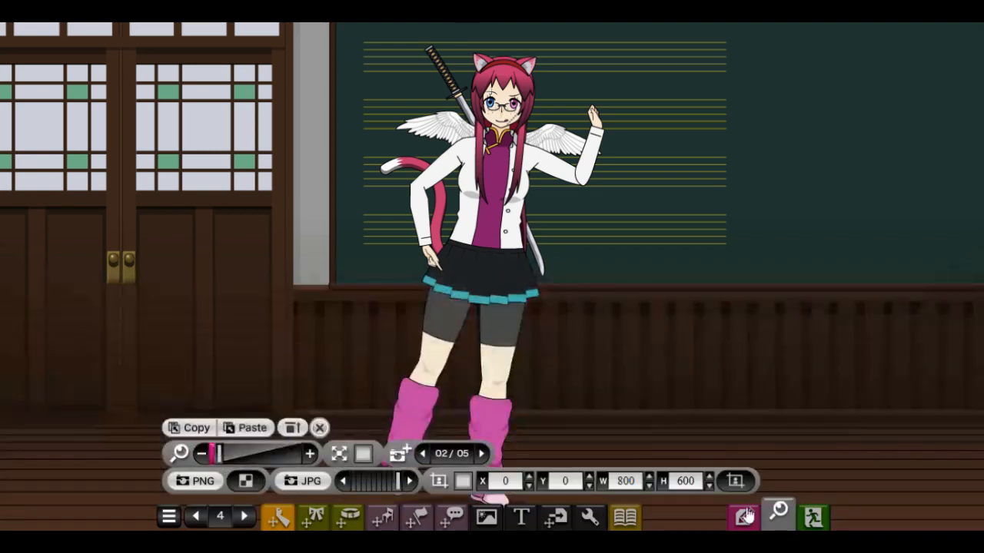
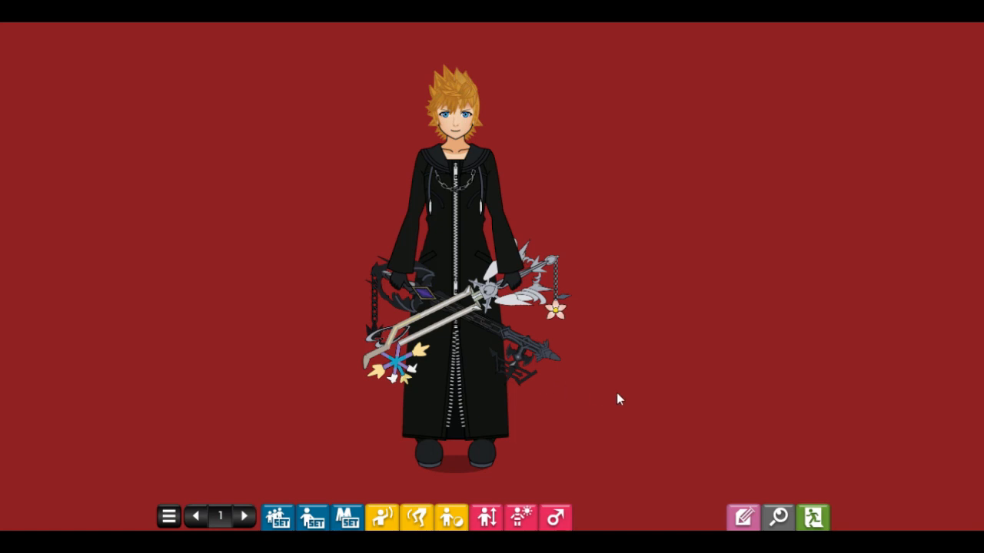
# Show extra hair slot 76 on the spiky-haired character, spread the pair outward from the head and adjust its height
pyautogui.click(246, 517)
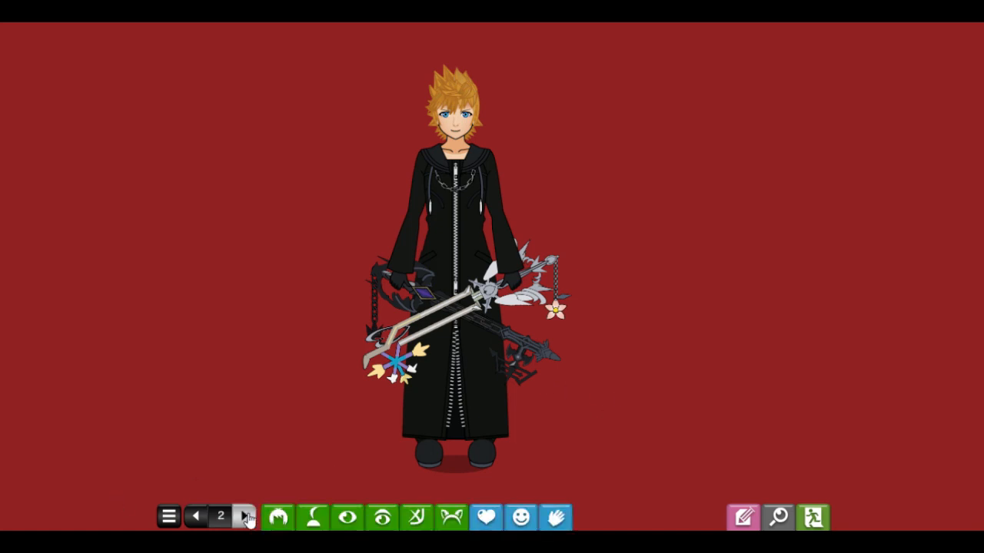
pyautogui.click(315, 518)
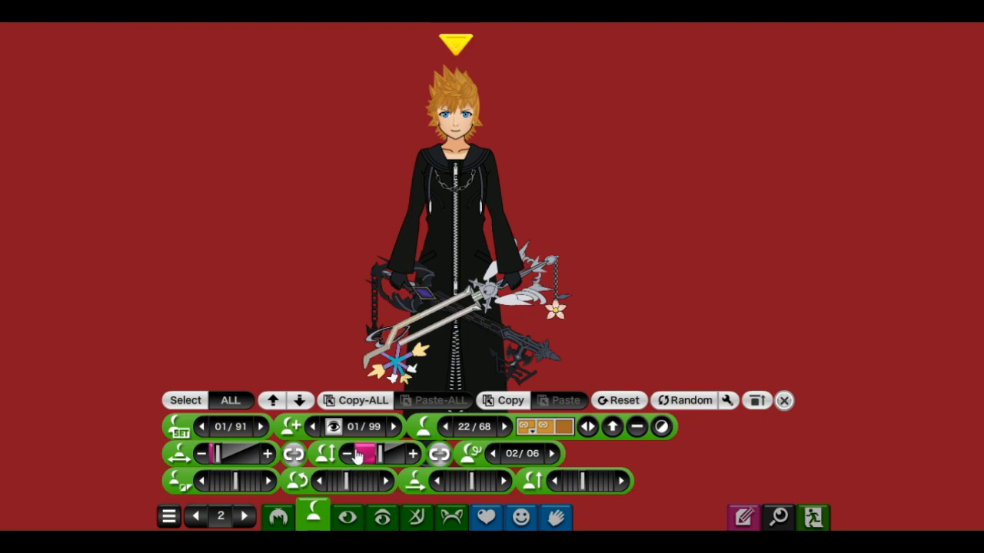
pyautogui.doubleClick(315, 428)
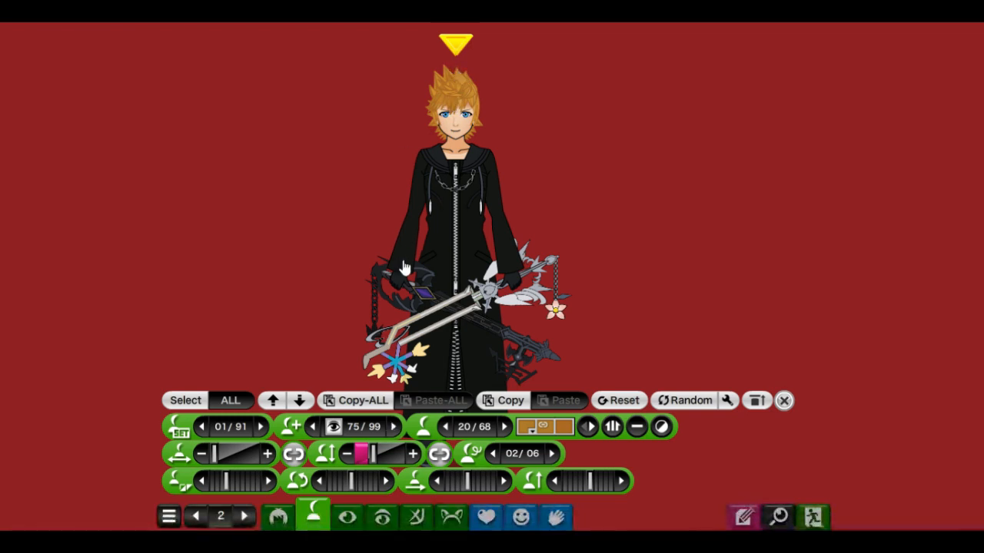
pyautogui.click(395, 427)
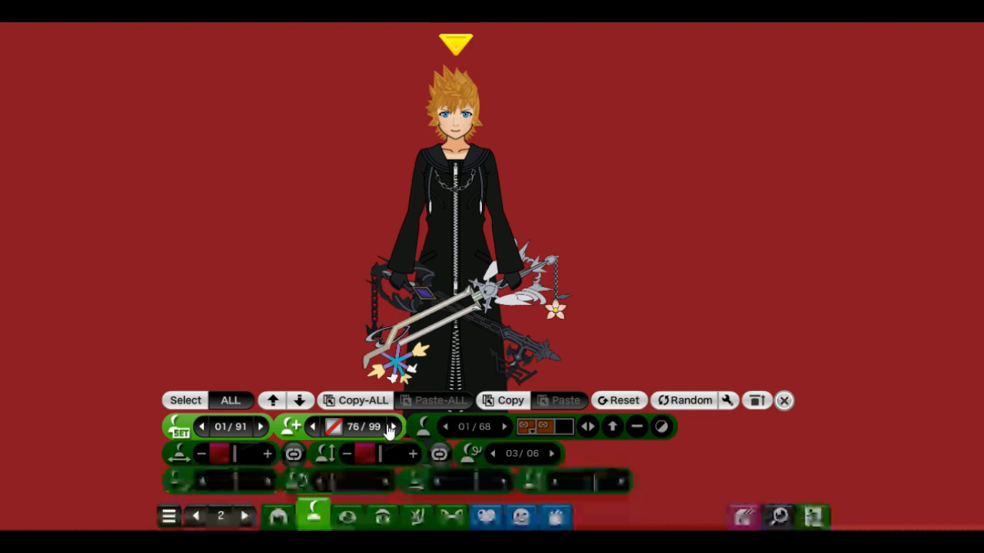
pyautogui.click(341, 429)
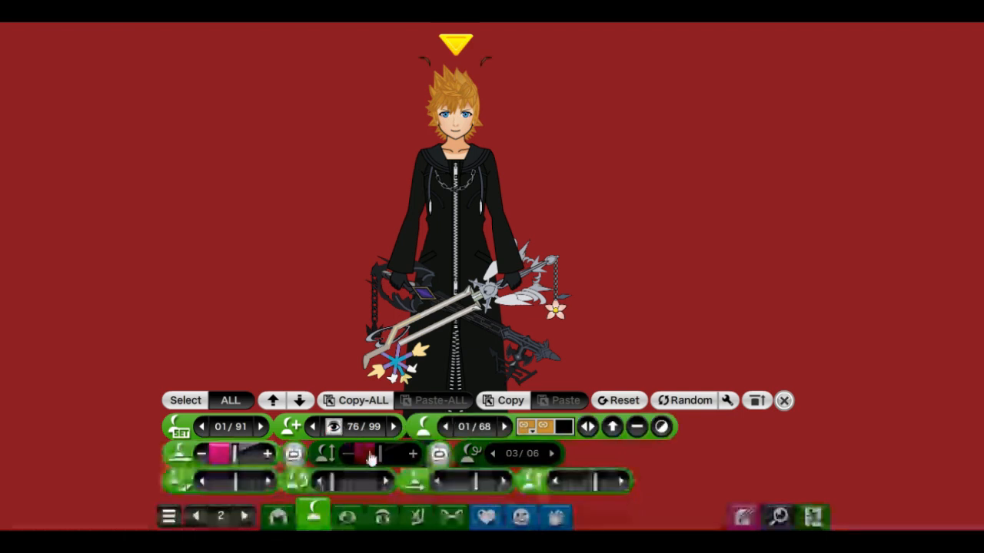
pyautogui.click(501, 482)
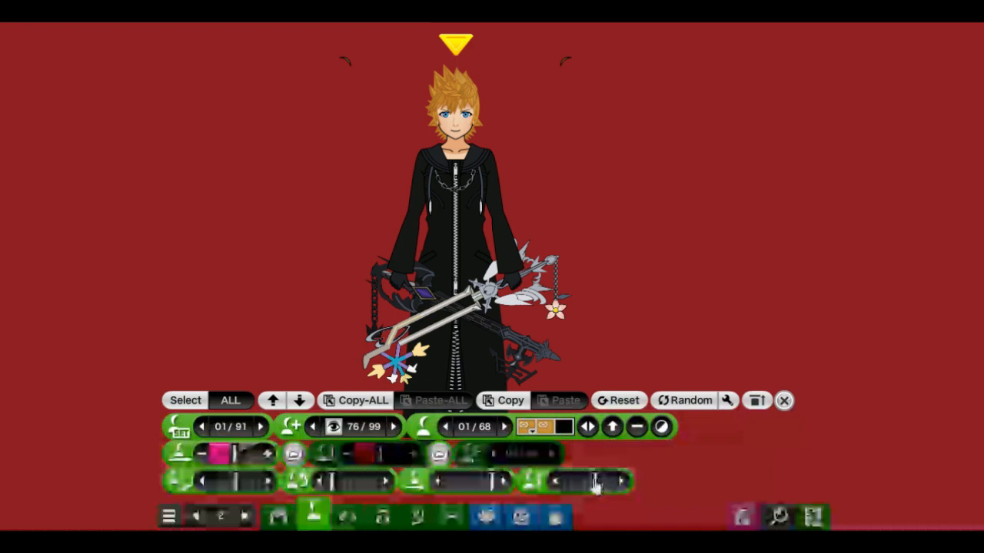
pyautogui.moveTo(596, 482); pyautogui.dragTo(592, 483)
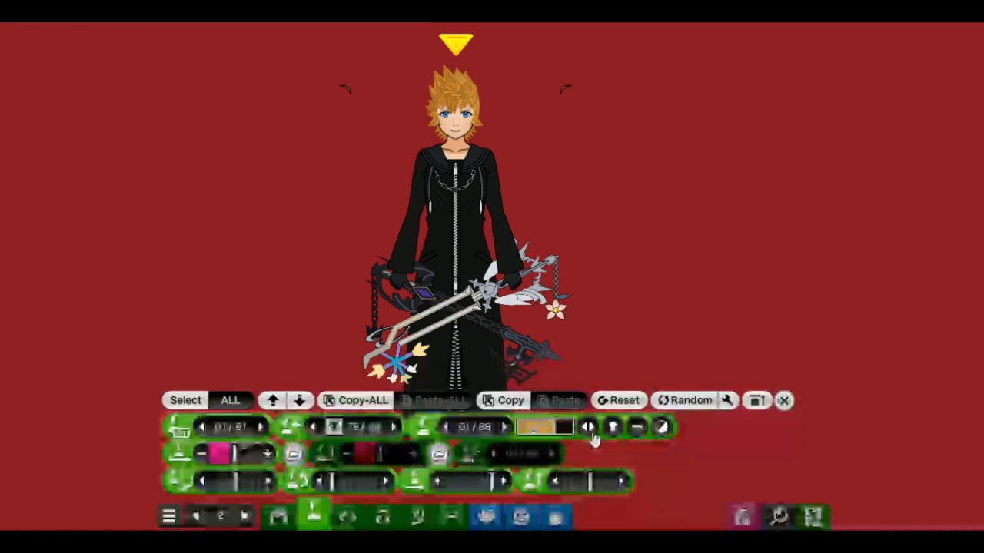
# Go backwards through the extra hair styles to the long strand, style 66, and move the pair in to frame the face
pyautogui.click(447, 427)
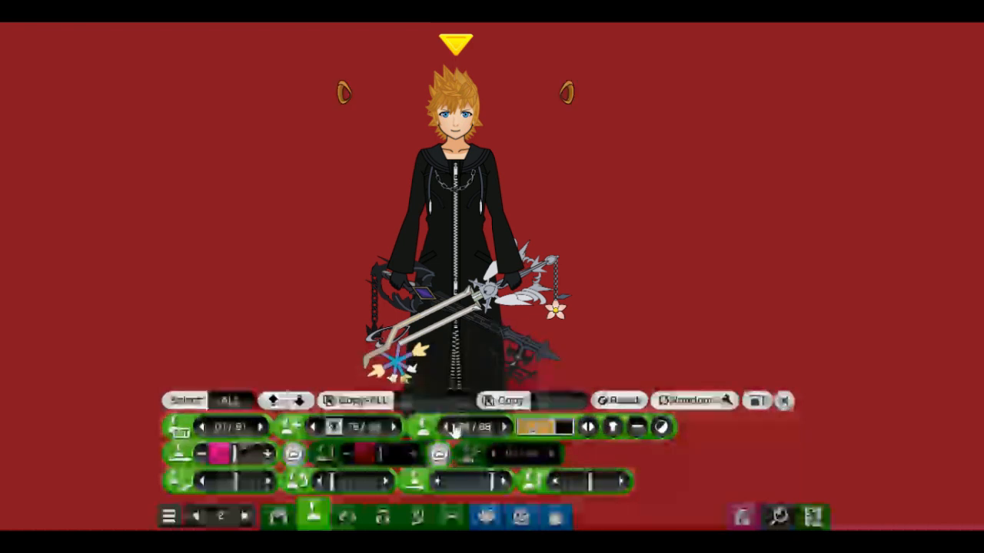
pyautogui.click(449, 427)
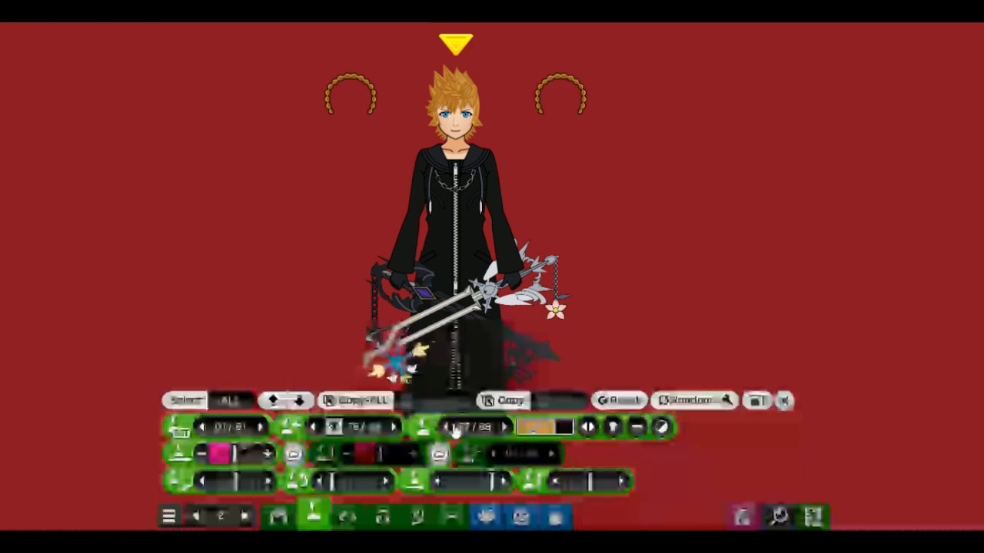
pyautogui.click(504, 428)
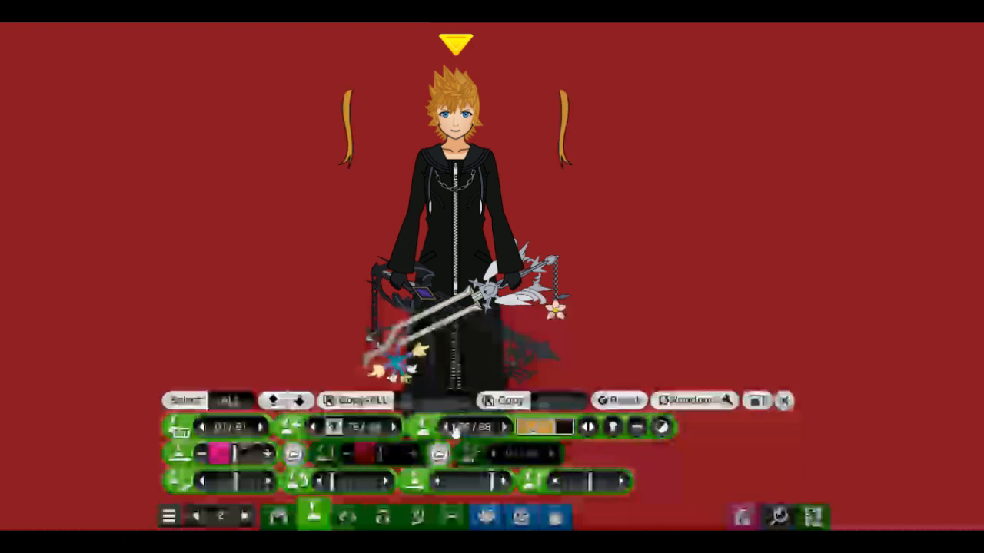
pyautogui.click(484, 482)
pyautogui.moveTo(481, 484); pyautogui.dragTo(477, 483)
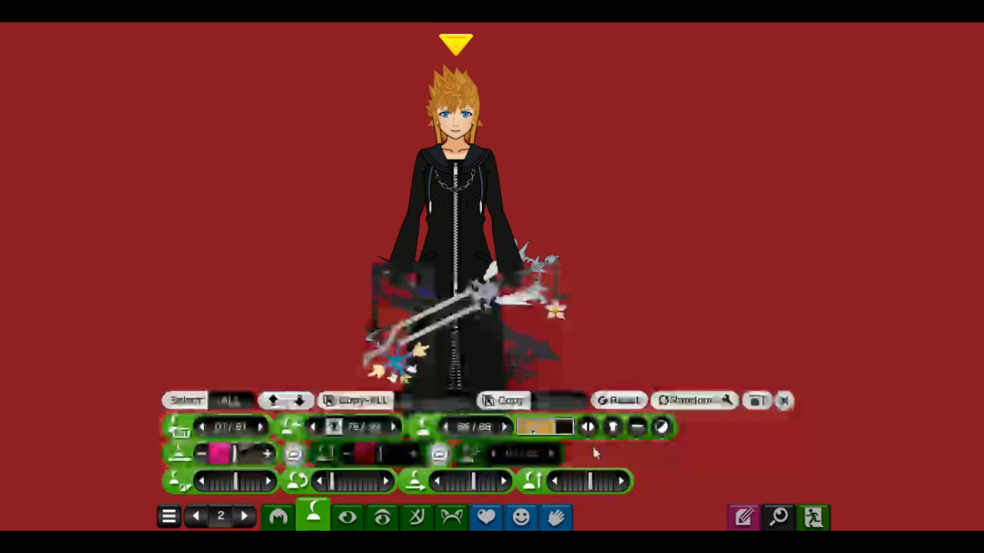
# Try the hair strands in front of the coat, restore their layer setting, and send them behind the character
pyautogui.click(613, 428)
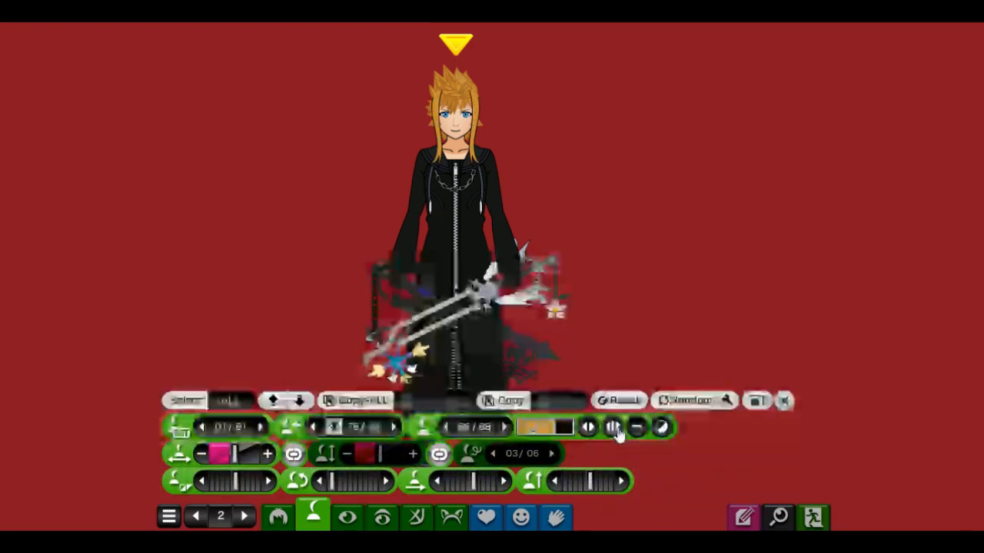
pyautogui.click(614, 428)
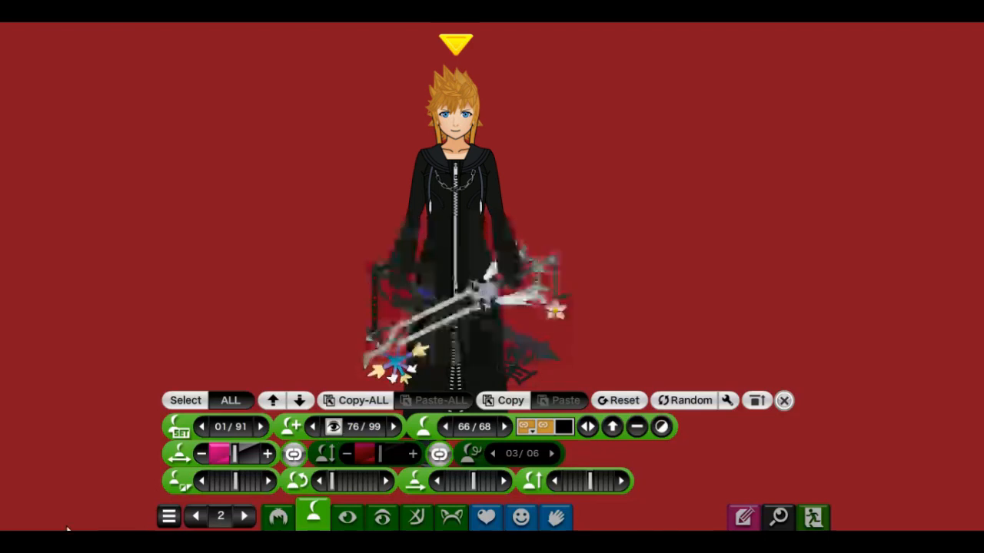
pyautogui.click(232, 478)
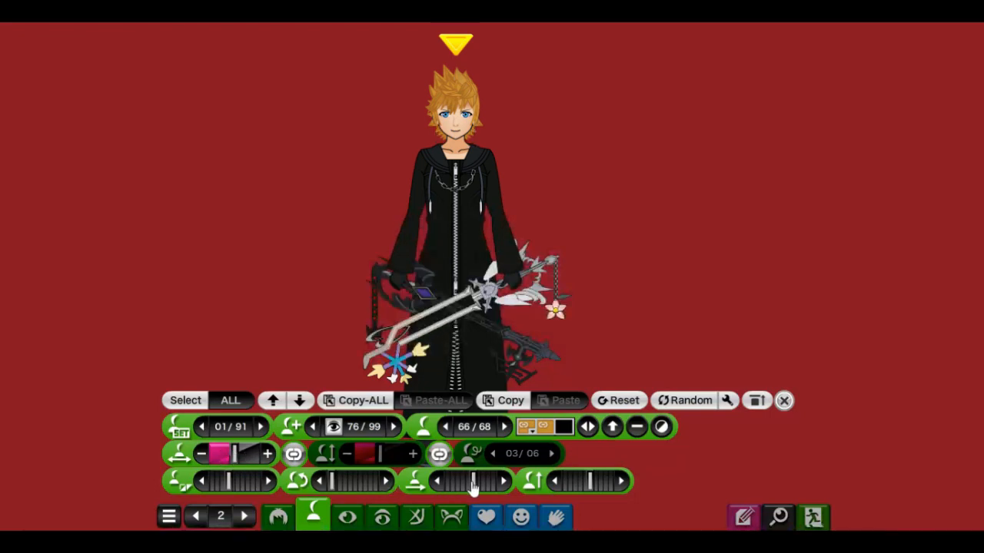
# Move the hair strands out from behind the head, make them smaller, and bring them close to both sides of the face
pyautogui.moveTo(472, 487); pyautogui.dragTo(490, 482)
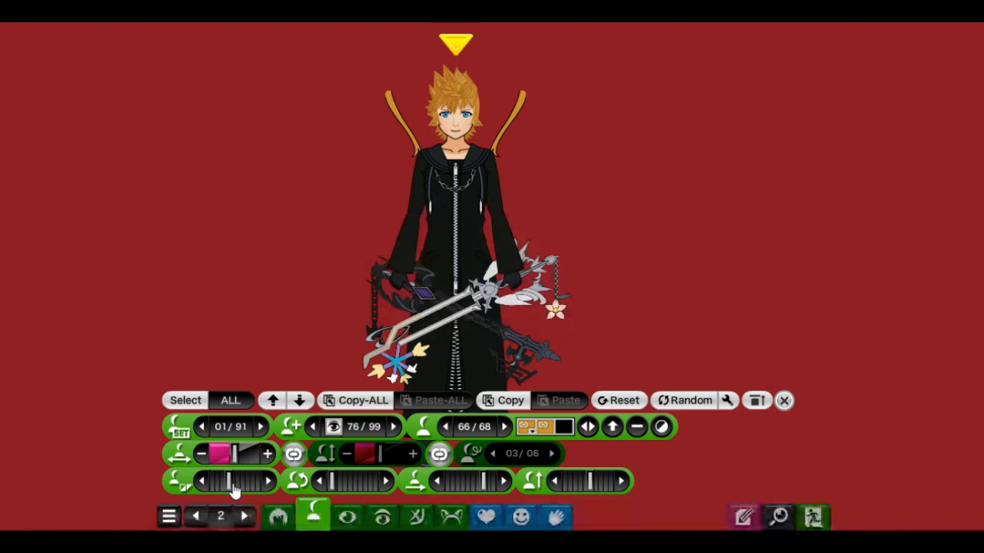
pyautogui.moveTo(233, 489); pyautogui.dragTo(230, 458)
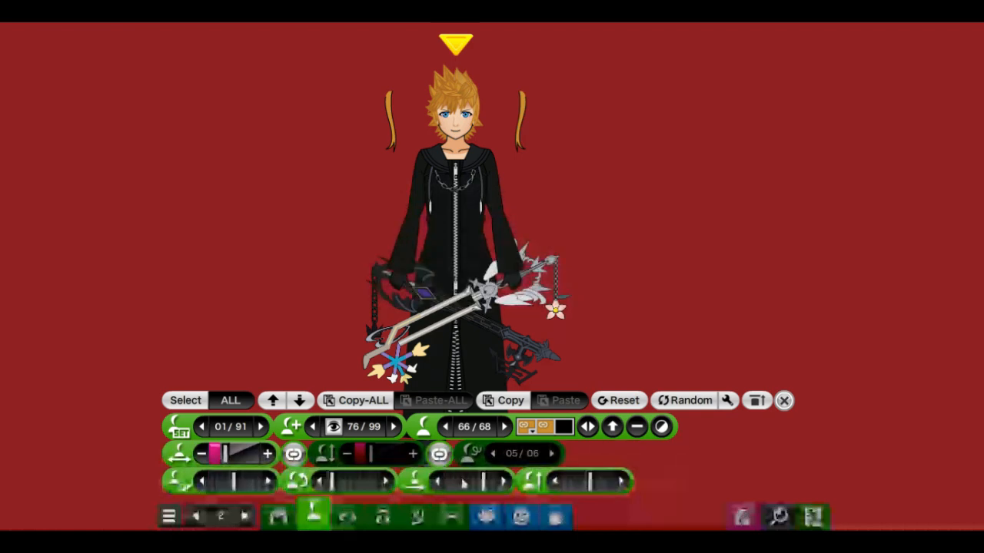
pyautogui.moveTo(486, 483); pyautogui.dragTo(482, 487)
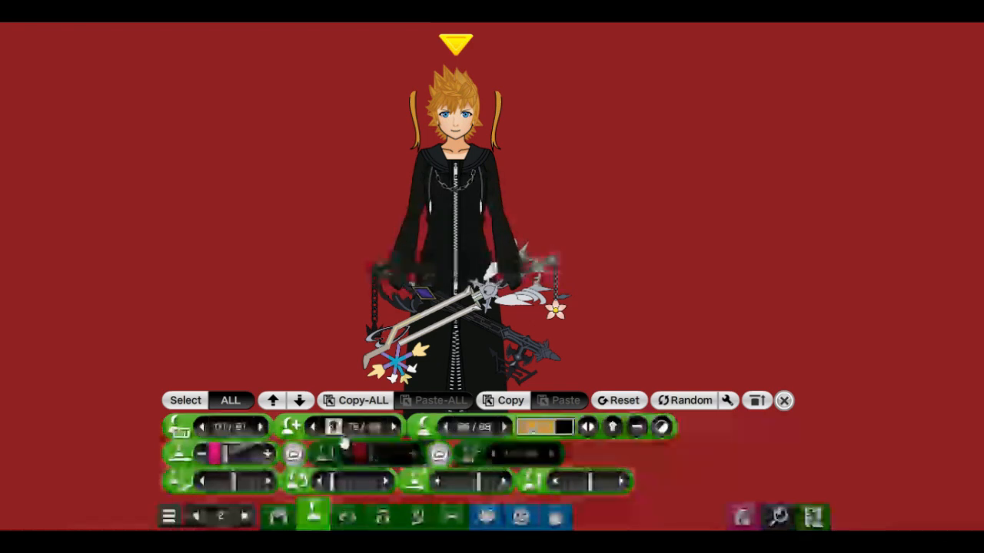
# Bring the character's face in close and toggle face mark slot 06 off and on to show its effect
pyautogui.click(419, 517)
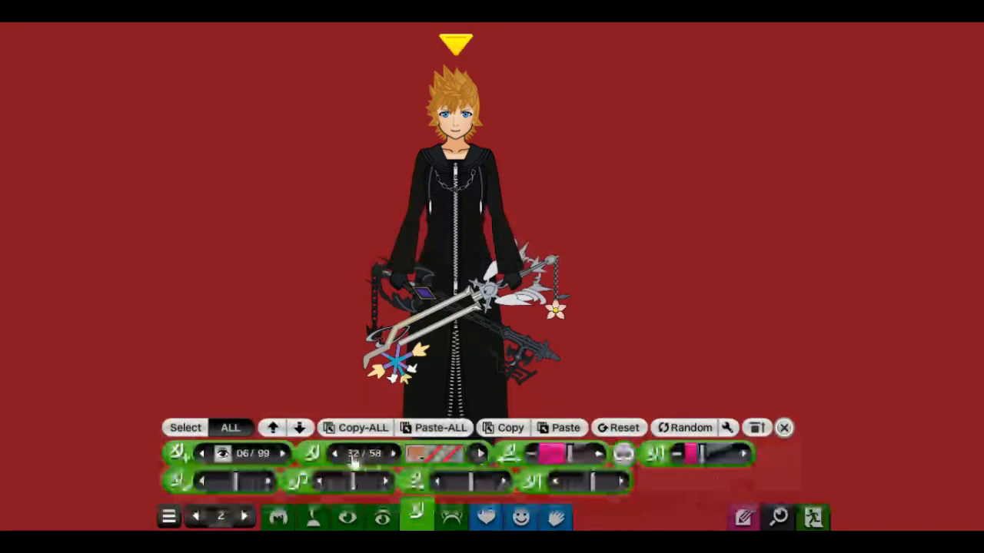
pyautogui.click(779, 517)
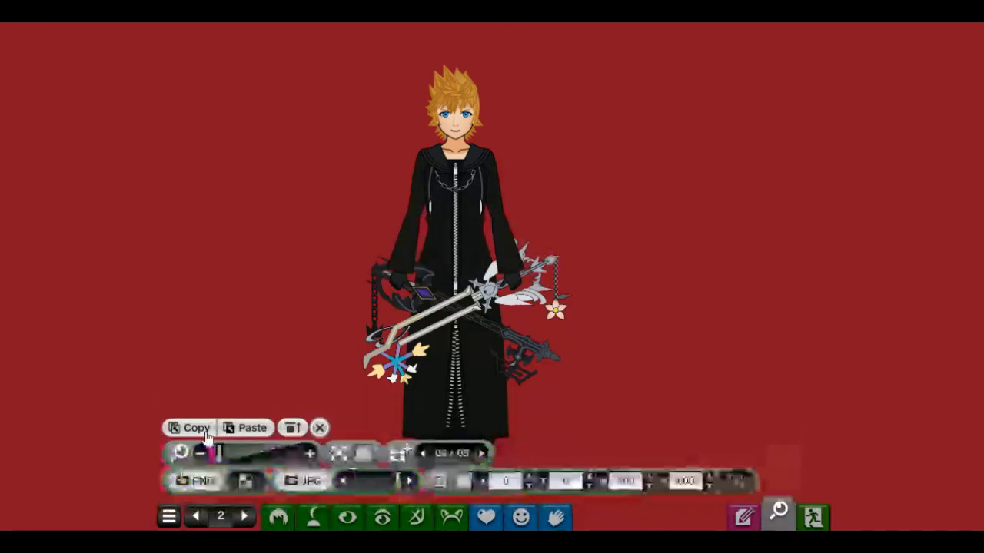
pyautogui.click(254, 459)
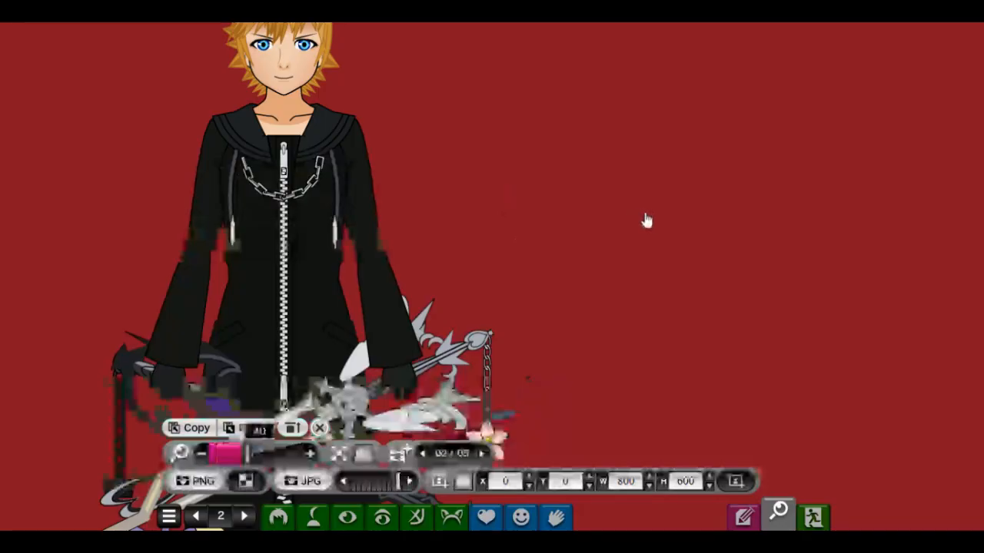
pyautogui.moveTo(482, 129); pyautogui.dragTo(663, 259)
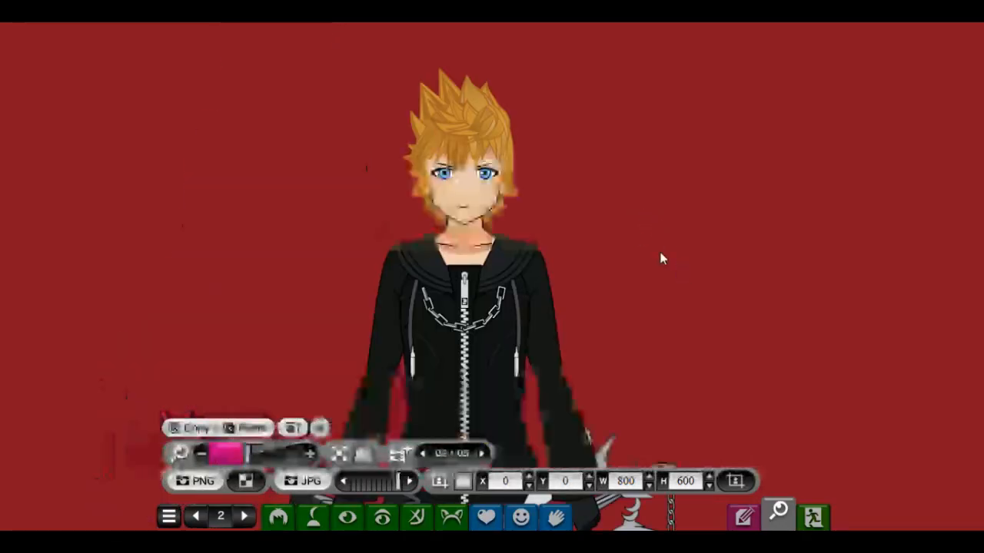
pyautogui.click(414, 520)
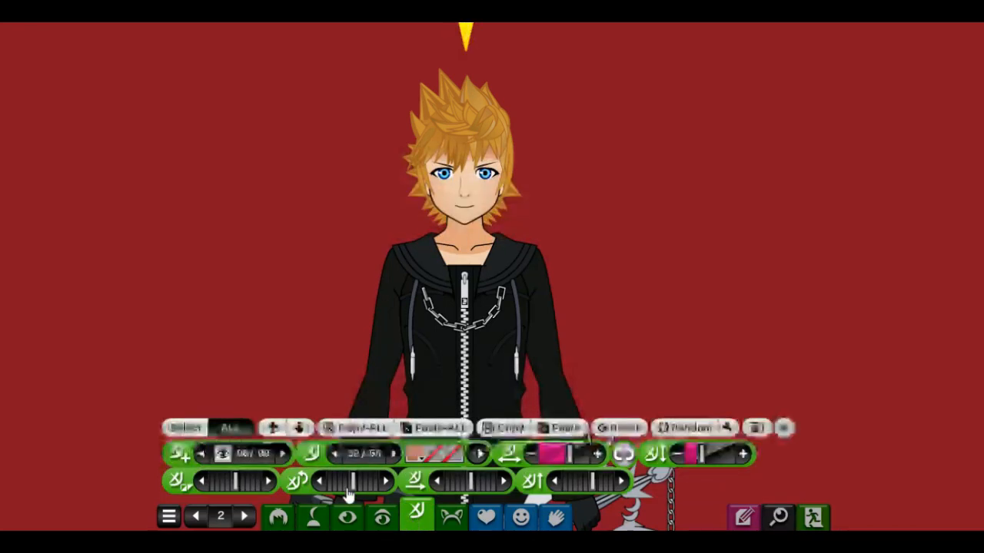
pyautogui.click(223, 455)
pyautogui.click(225, 456)
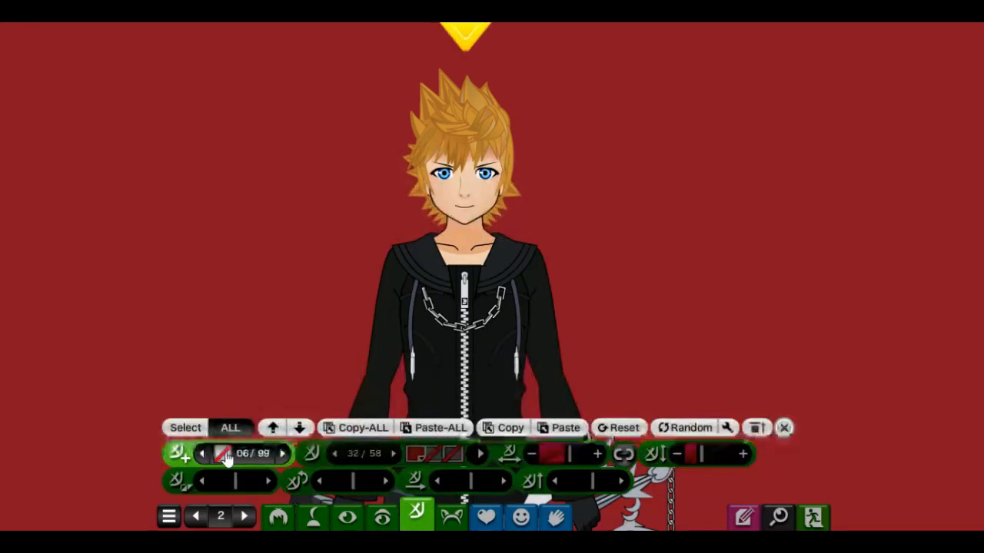
# Step through the face mark slots to slot 11 and toggle that mark's visibility to check what it adds
pyautogui.click(284, 455)
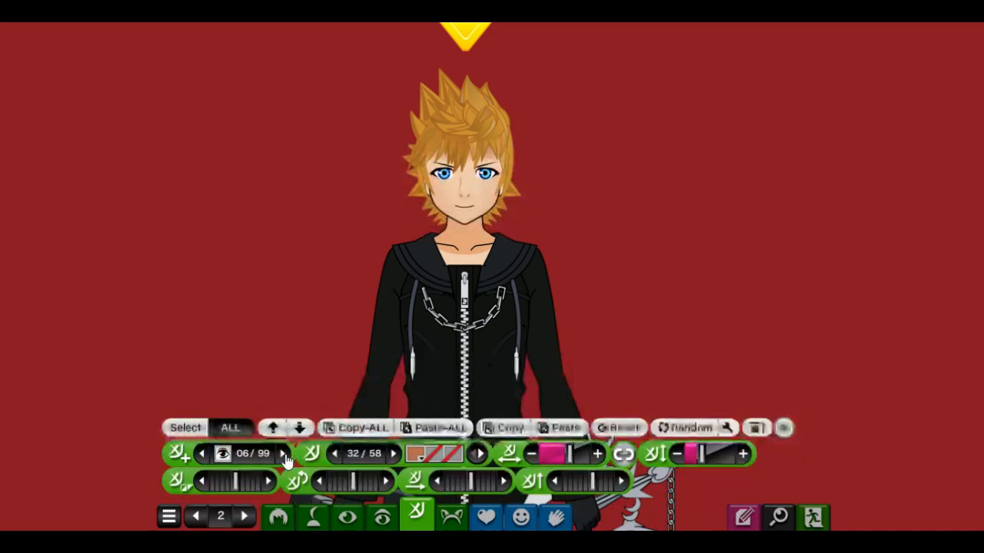
pyautogui.click(284, 455)
pyautogui.click(284, 455)
pyautogui.click(285, 456)
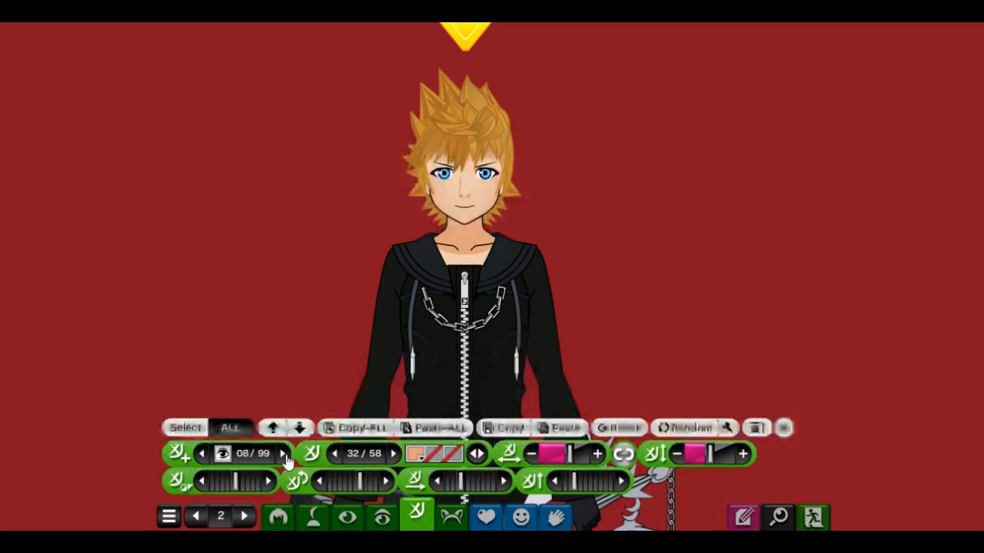
pyautogui.click(285, 456)
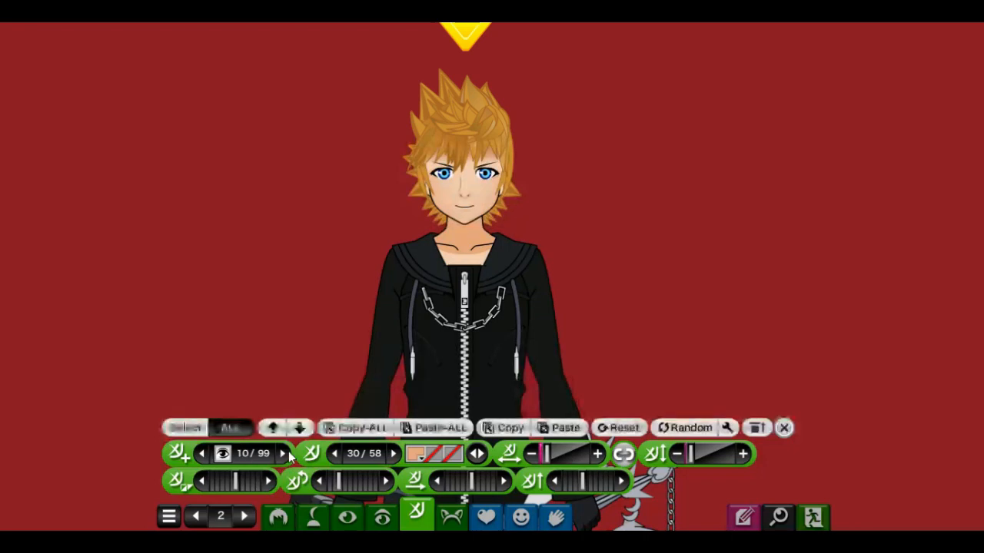
pyautogui.click(284, 455)
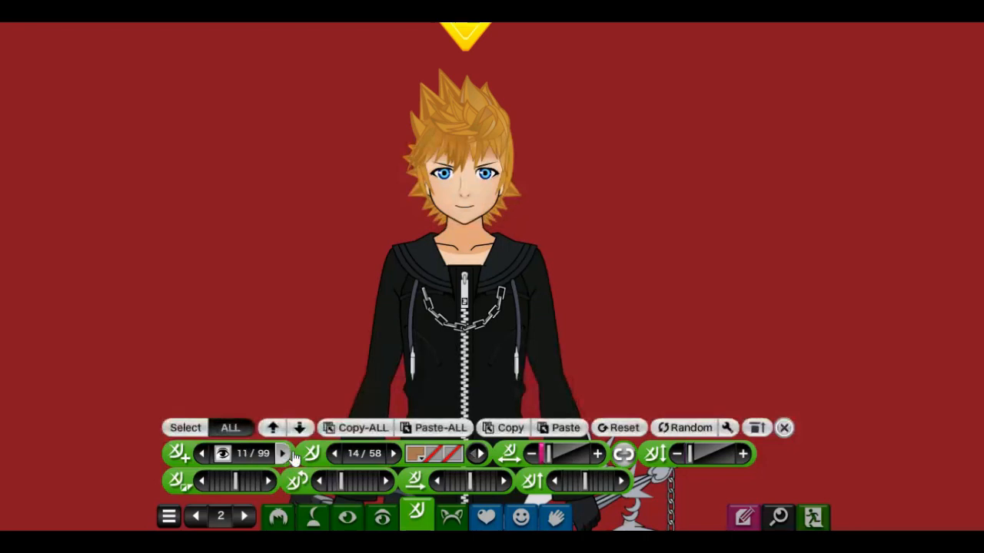
pyautogui.click(223, 454)
pyautogui.click(229, 458)
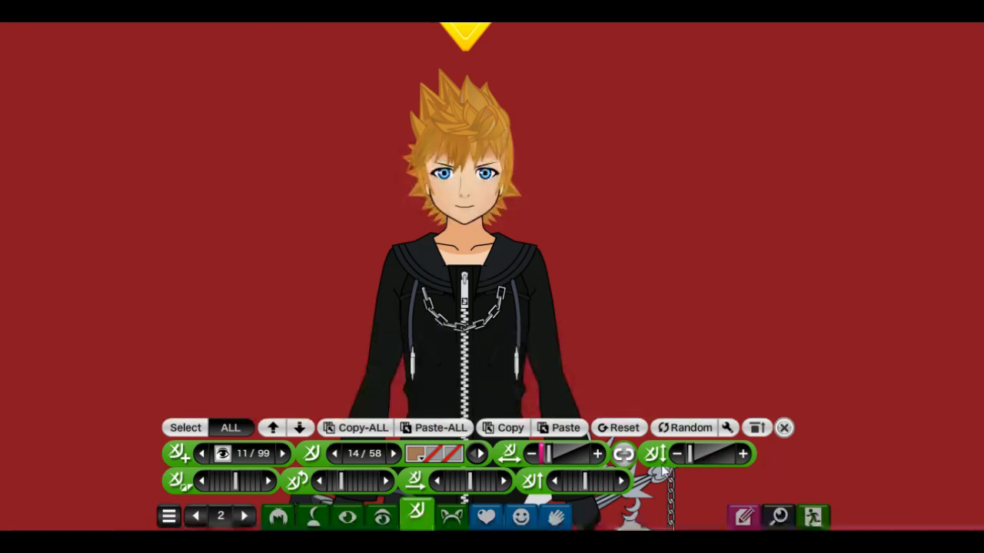
pyautogui.moveTo(687, 456)
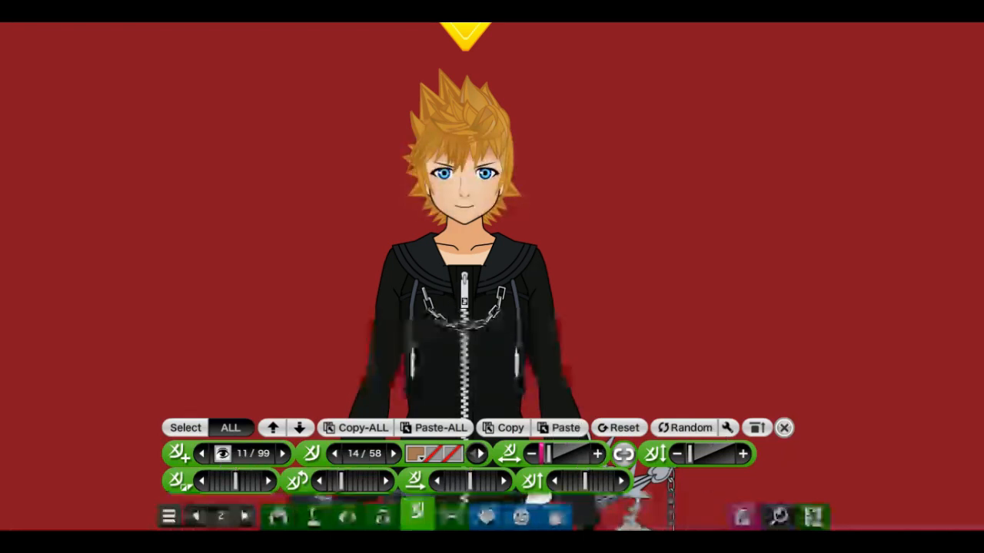
# Examine the coat and weapons, and go through belt slots 01 to 04, toggling visibility to see what the pieces form
pyautogui.click(244, 516)
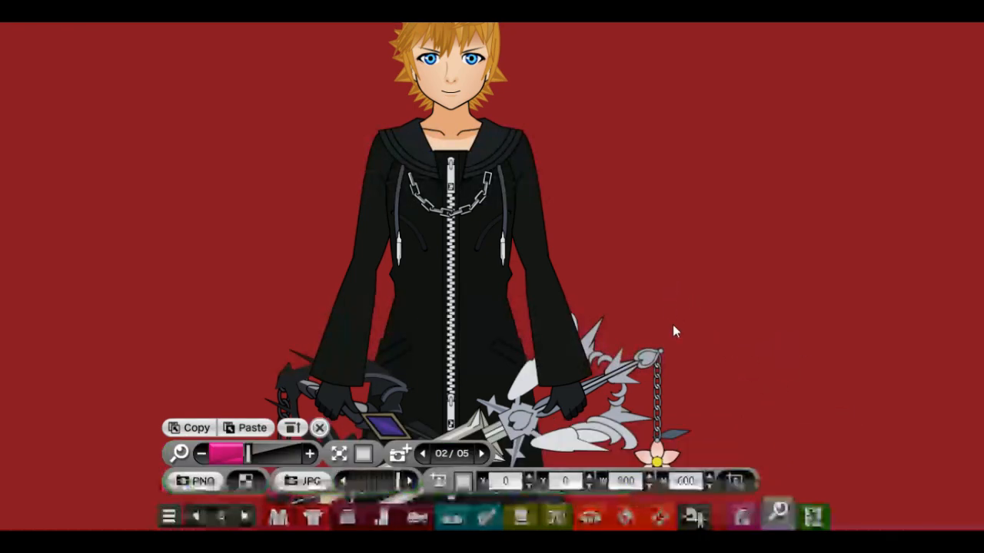
pyautogui.scroll(5, 673, 325)
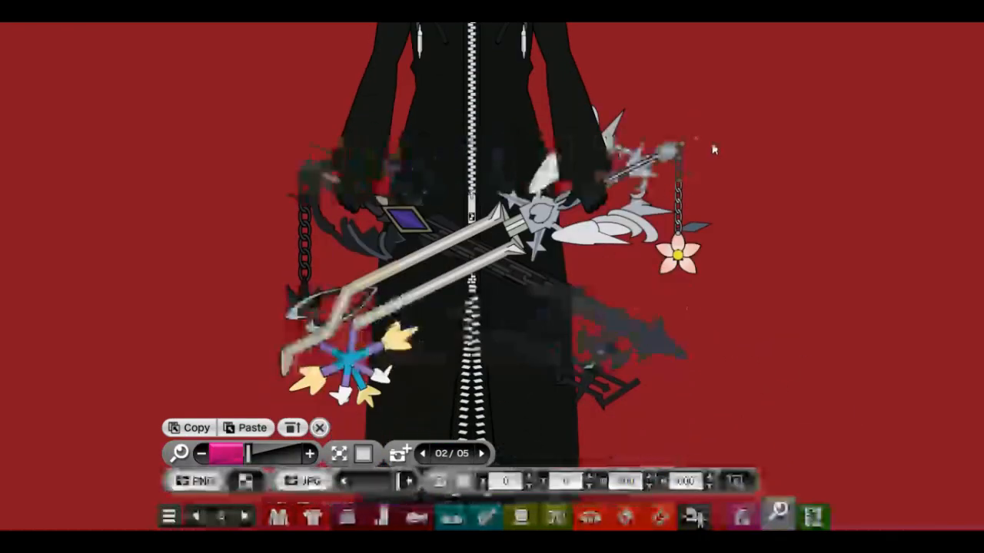
pyautogui.moveTo(737, 377); pyautogui.dragTo(717, 246)
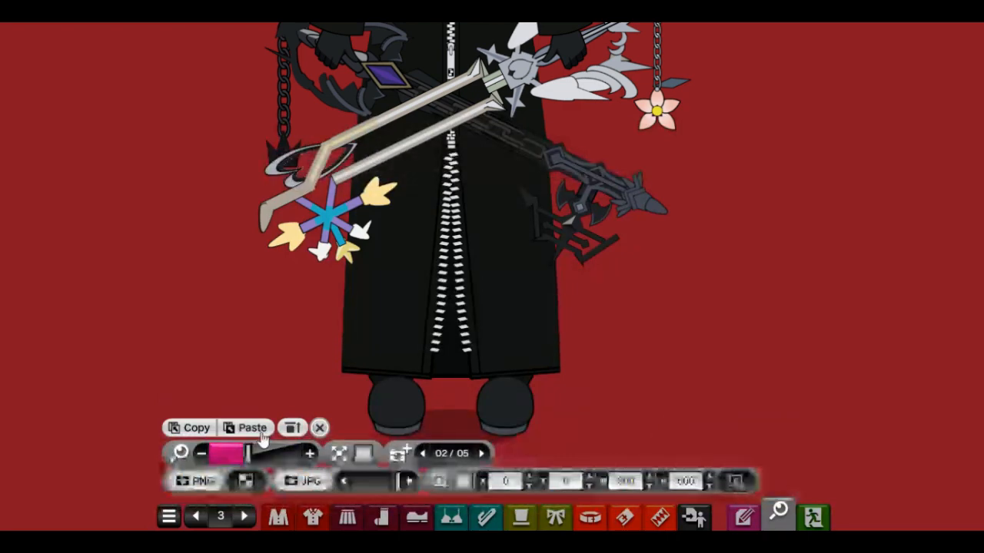
pyautogui.click(252, 428)
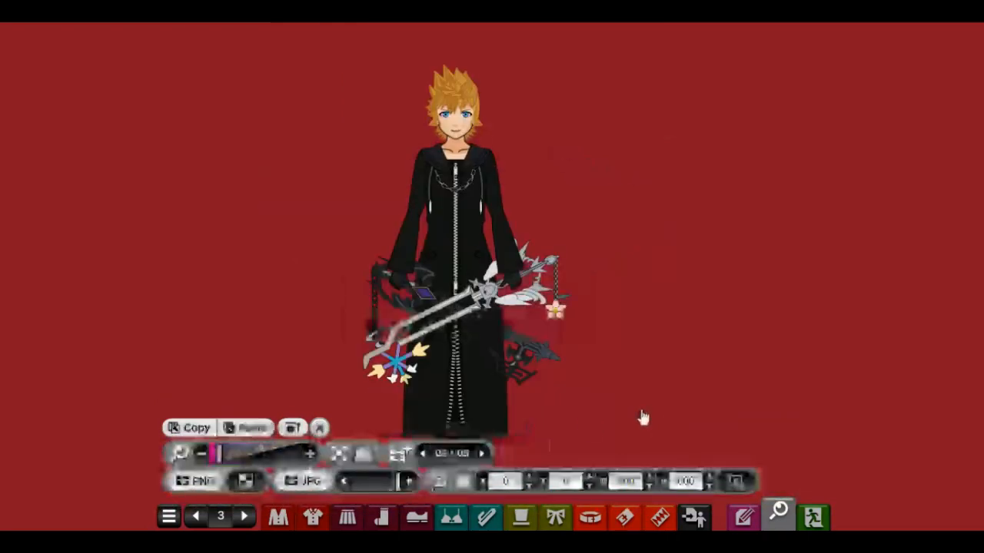
pyautogui.moveTo(643, 417); pyautogui.dragTo(639, 308)
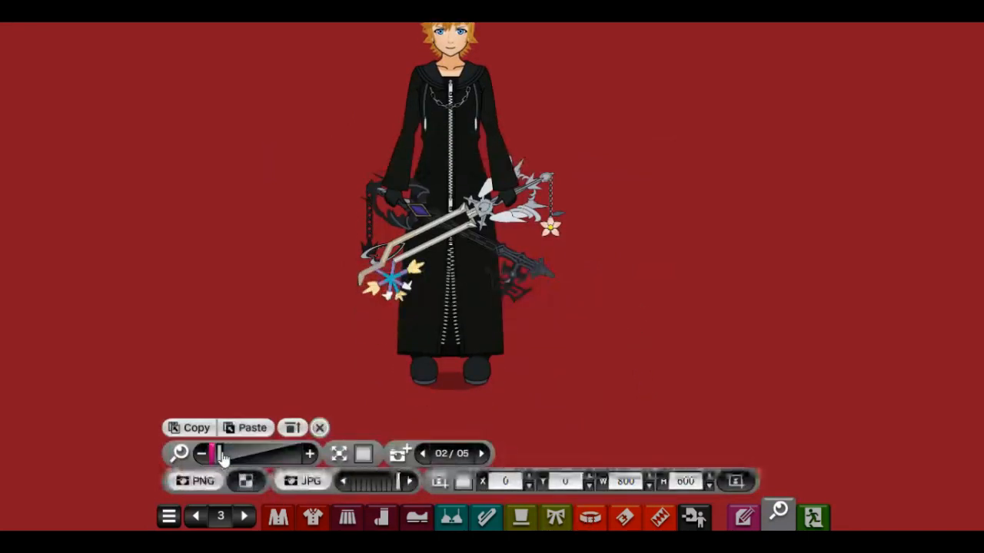
pyautogui.click(589, 519)
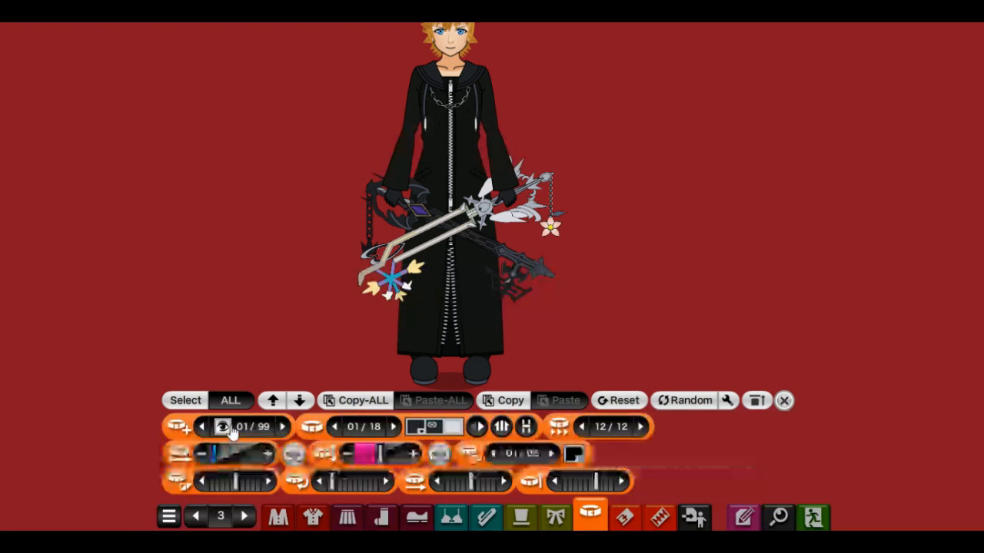
pyautogui.click(229, 430)
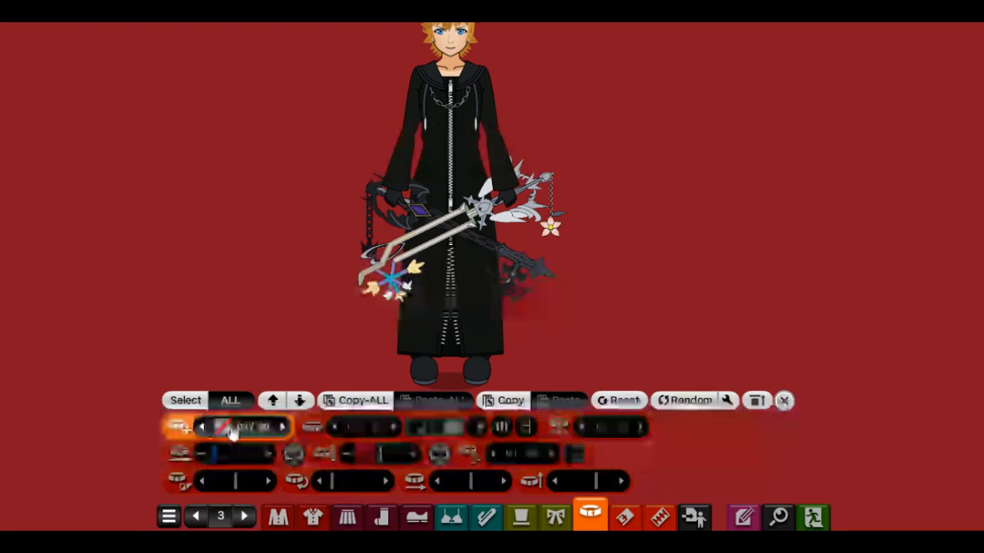
pyautogui.click(231, 430)
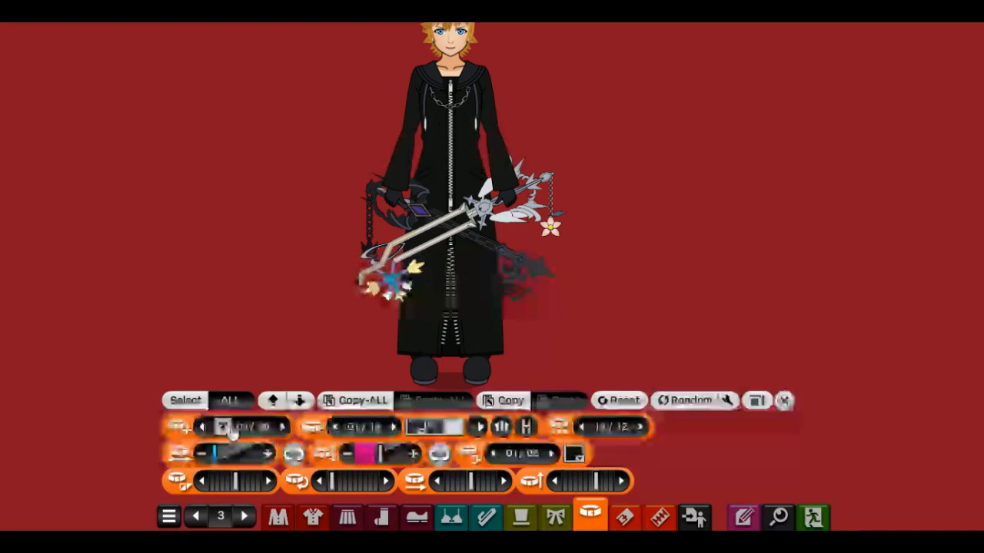
pyautogui.click(231, 431)
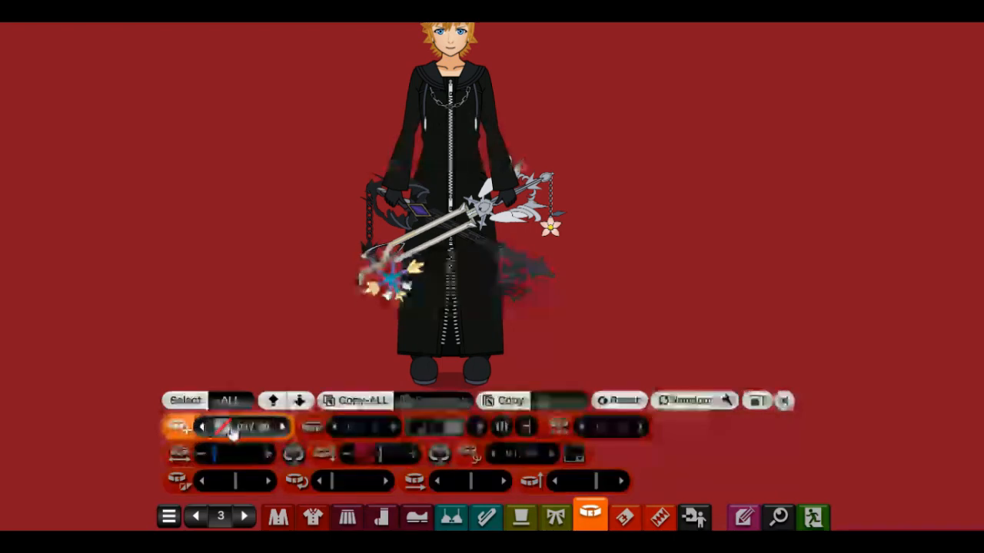
pyautogui.click(229, 430)
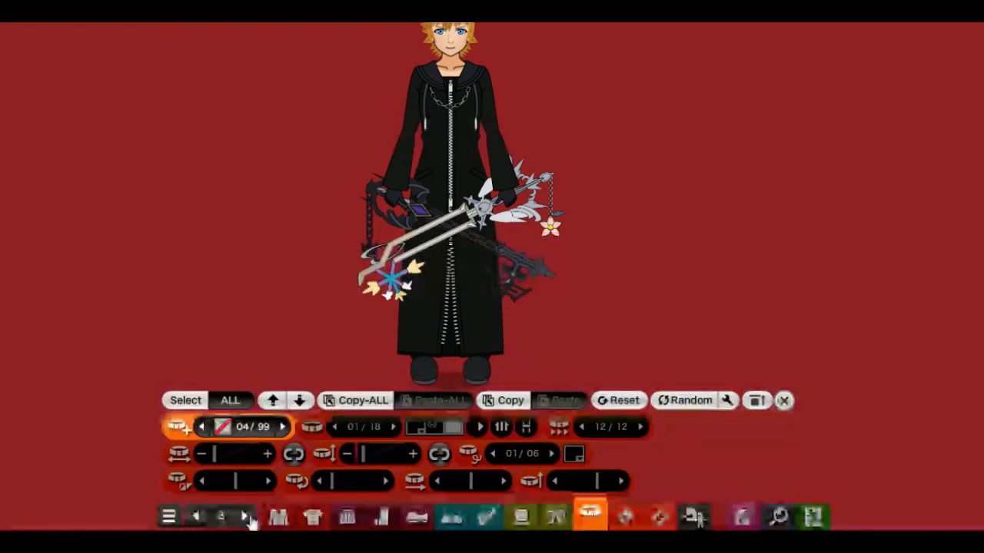
# Show a default character in character slot 05 and copy all of its belt settings
pyautogui.click(349, 516)
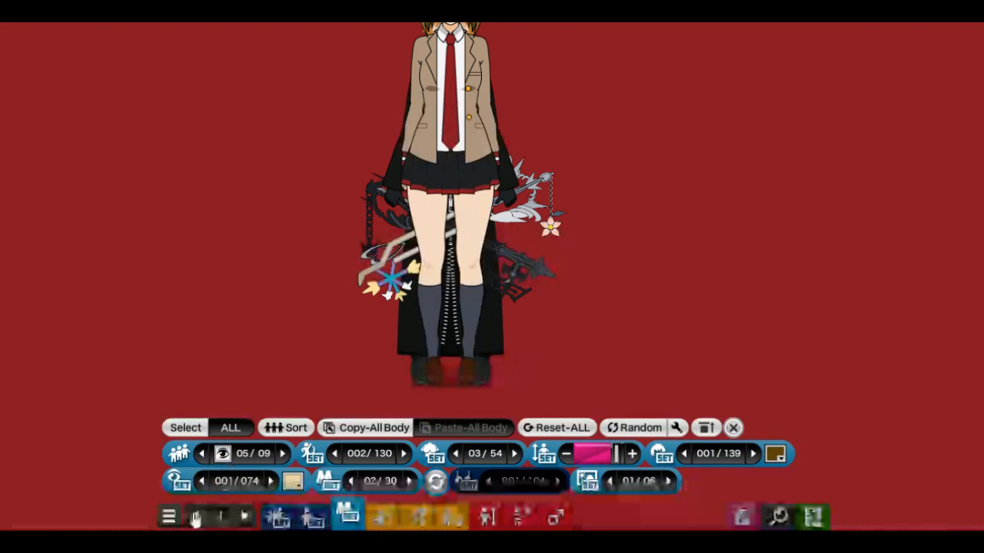
pyautogui.click(196, 516)
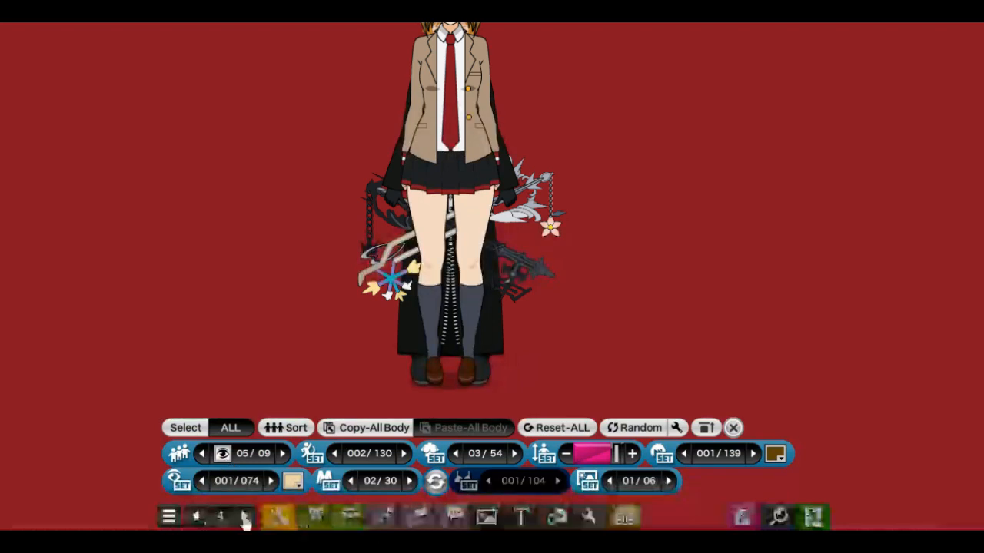
pyautogui.click(199, 517)
pyautogui.click(589, 516)
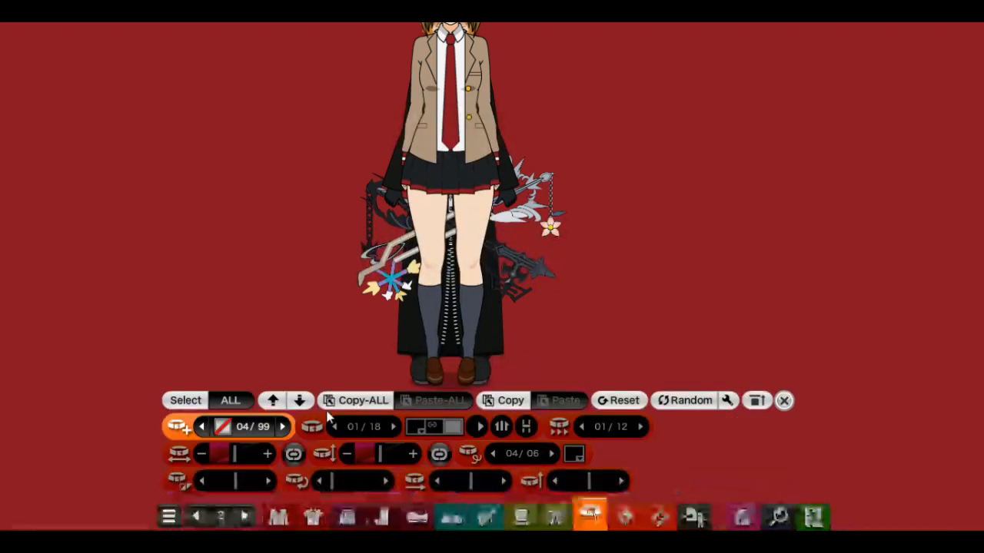
pyautogui.click(345, 401)
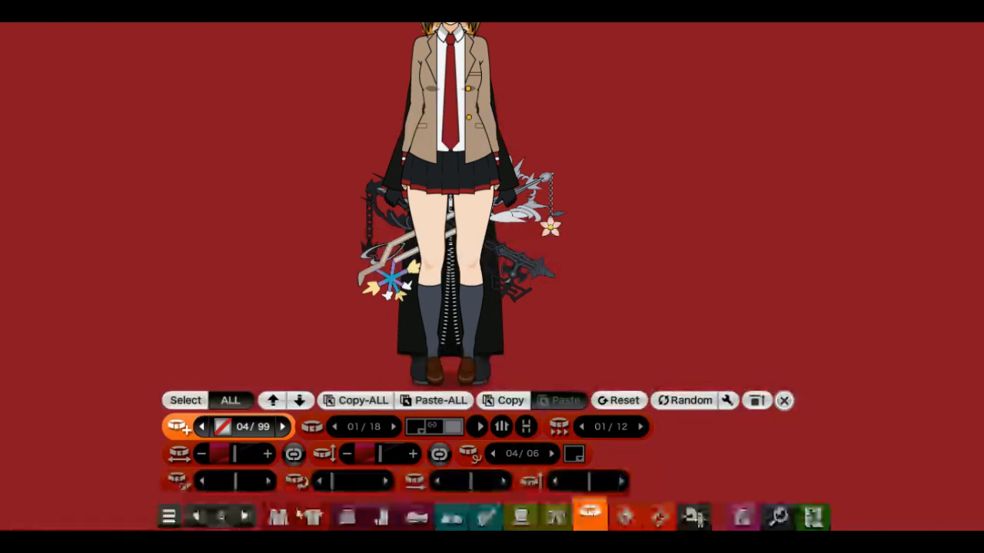
# Hide the uniformed character in slot 05 and select the black-coated character in slot 04
pyautogui.click(244, 516)
pyautogui.click(244, 516)
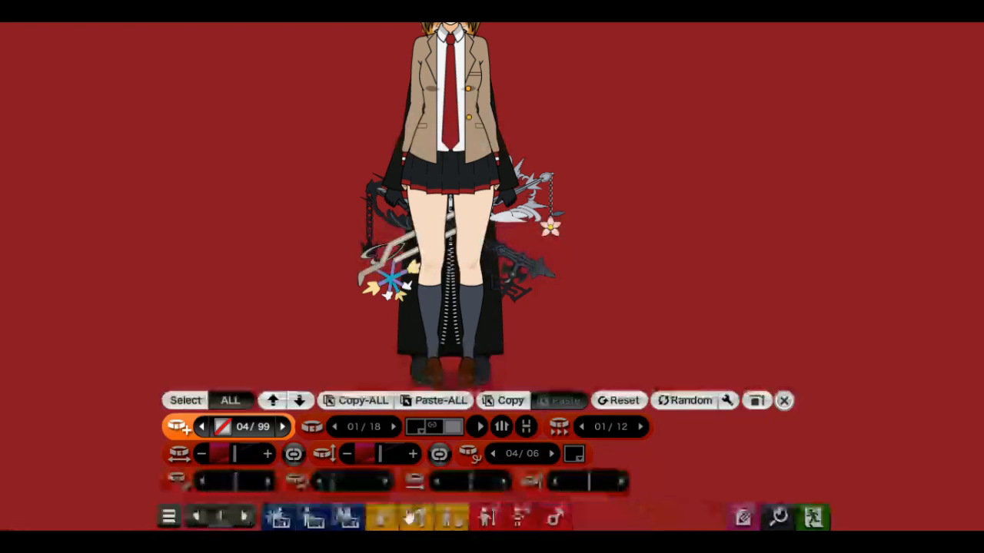
pyautogui.click(348, 517)
pyautogui.click(282, 453)
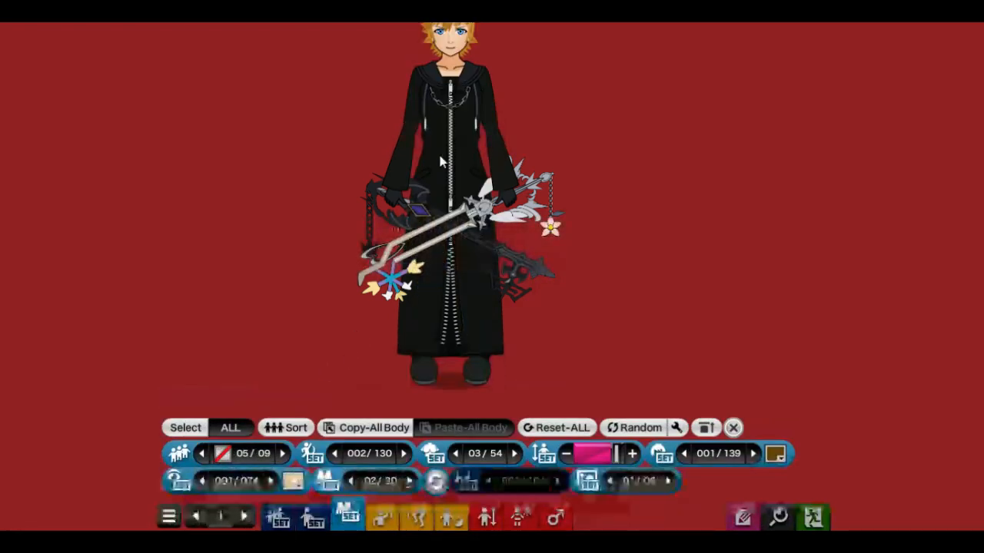
pyautogui.click(446, 59)
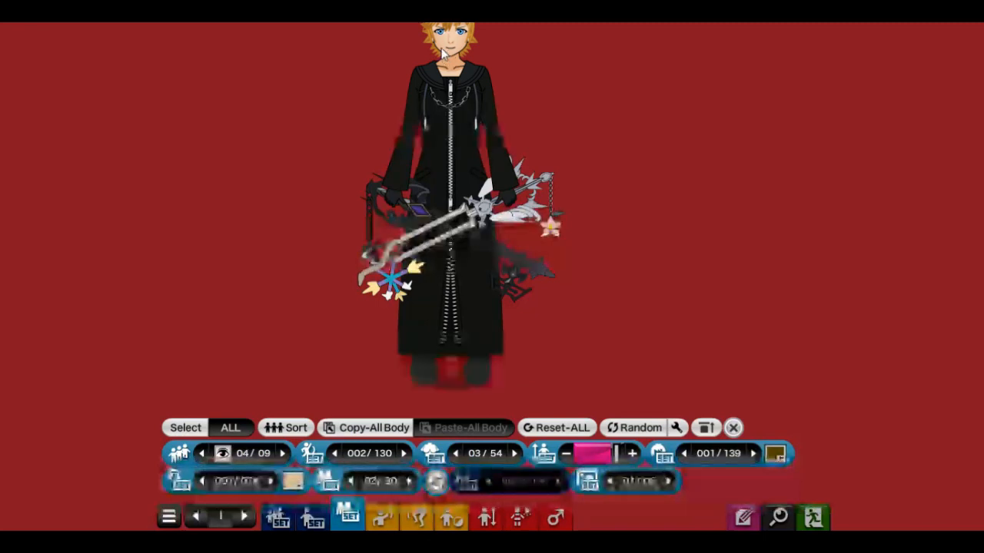
# Paste all the copied belt settings onto the black-coated character to clear the belt pieces from its coat
pyautogui.click(555, 517)
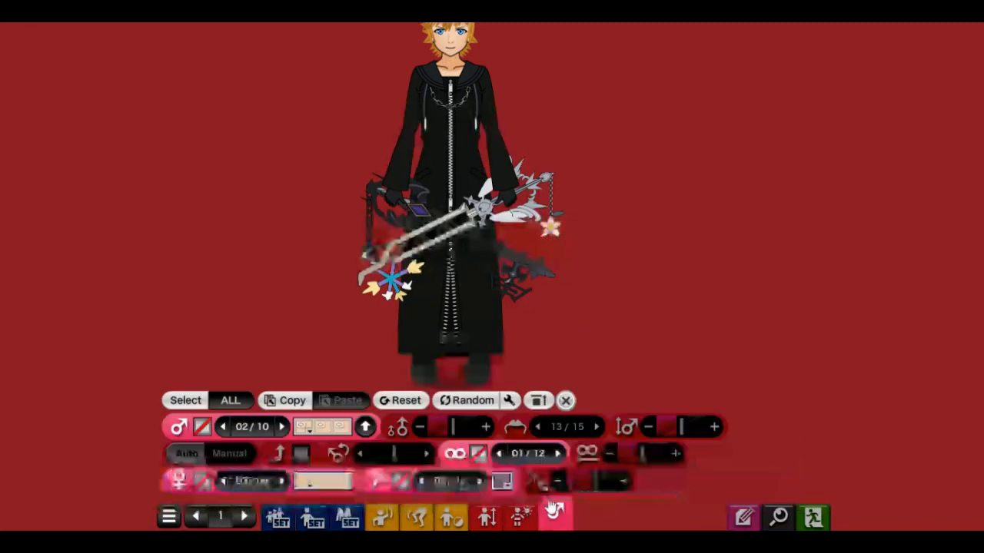
pyautogui.click(197, 516)
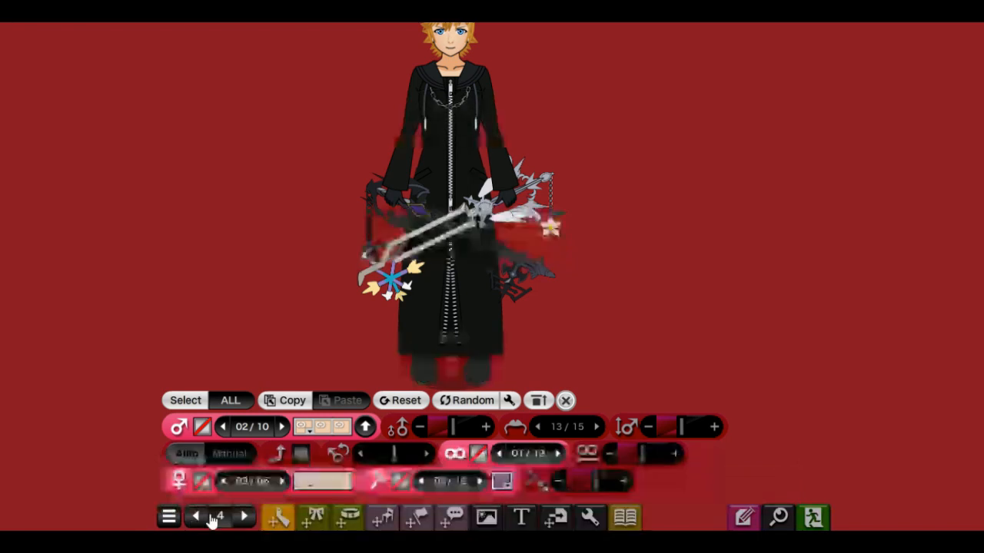
pyautogui.click(309, 516)
pyautogui.click(196, 516)
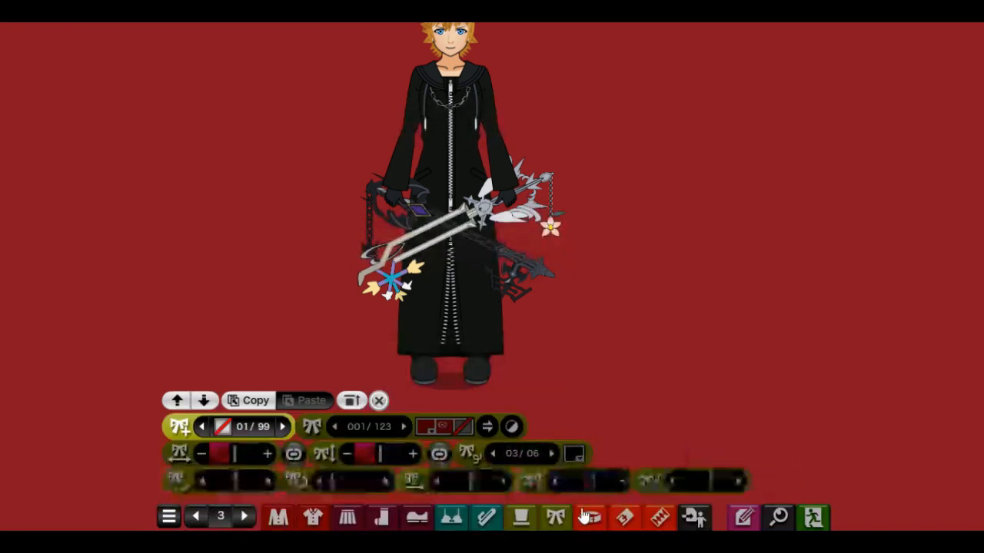
pyautogui.click(587, 517)
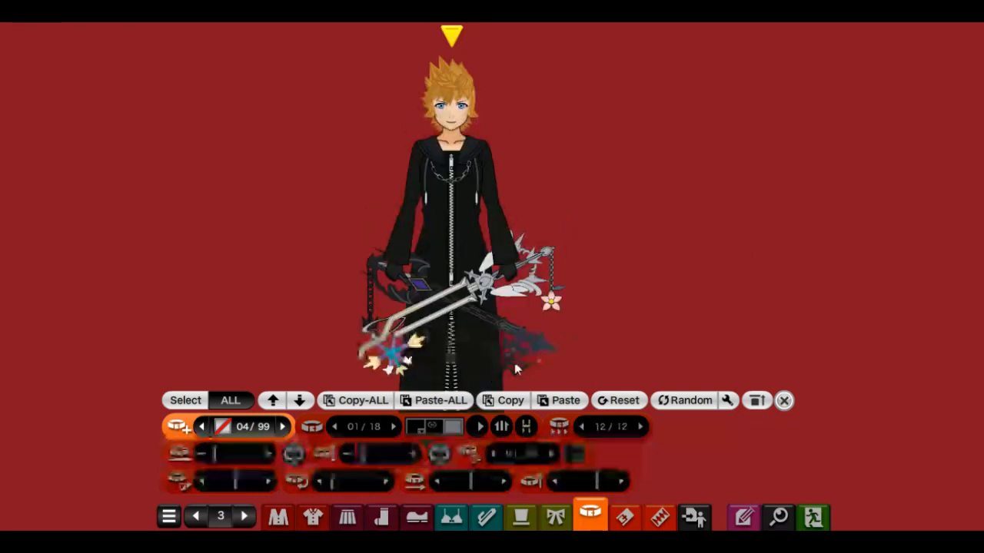
pyautogui.click(450, 406)
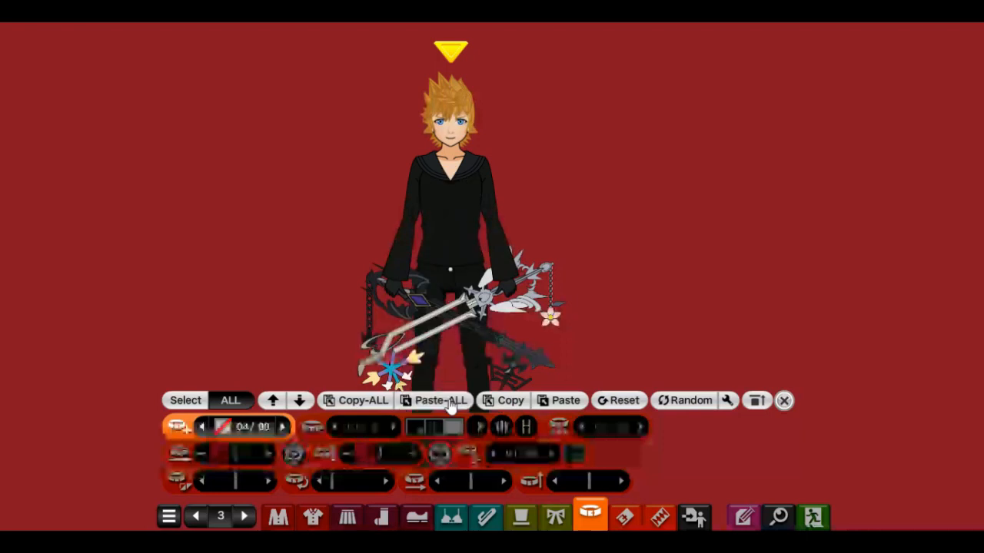
pyautogui.moveTo(665, 192); pyautogui.dragTo(667, 127)
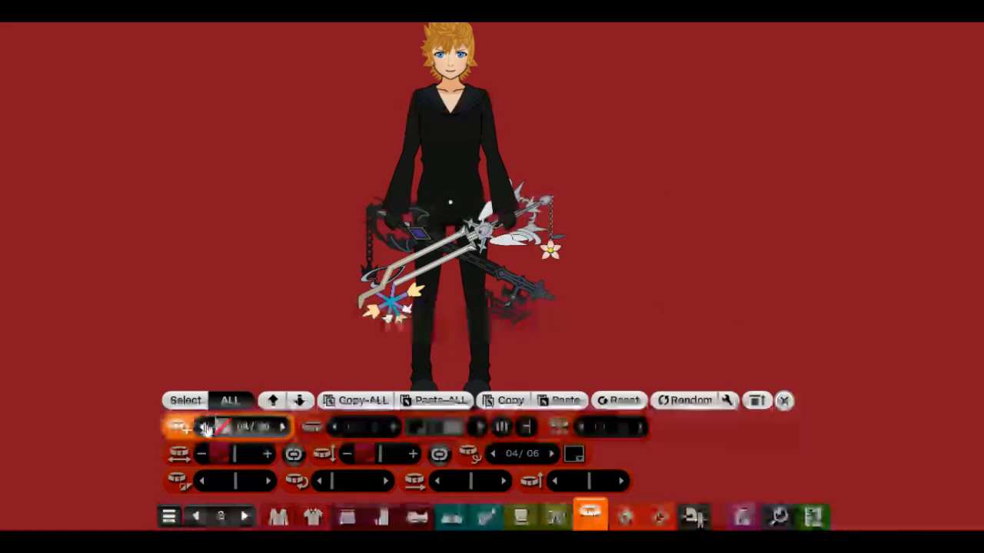
# Show the belt in slot 01, extend it past the waist outline and change its layer so it sits behind the clothes
pyautogui.click(222, 427)
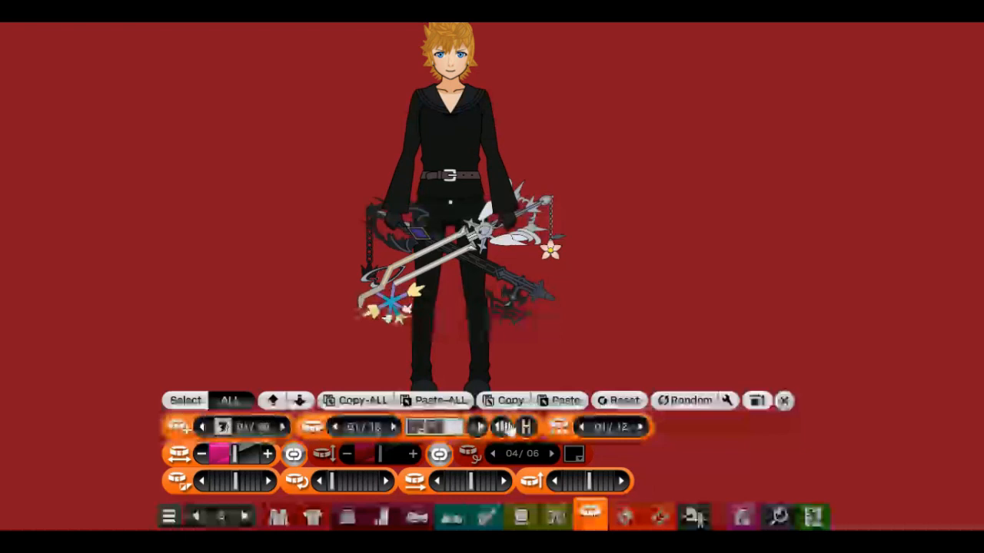
pyautogui.click(527, 428)
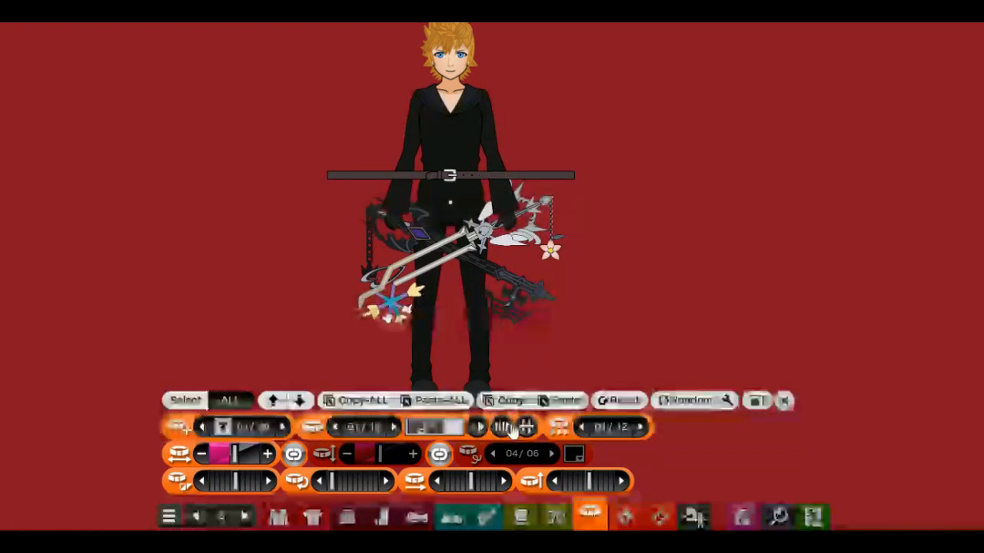
pyautogui.click(506, 427)
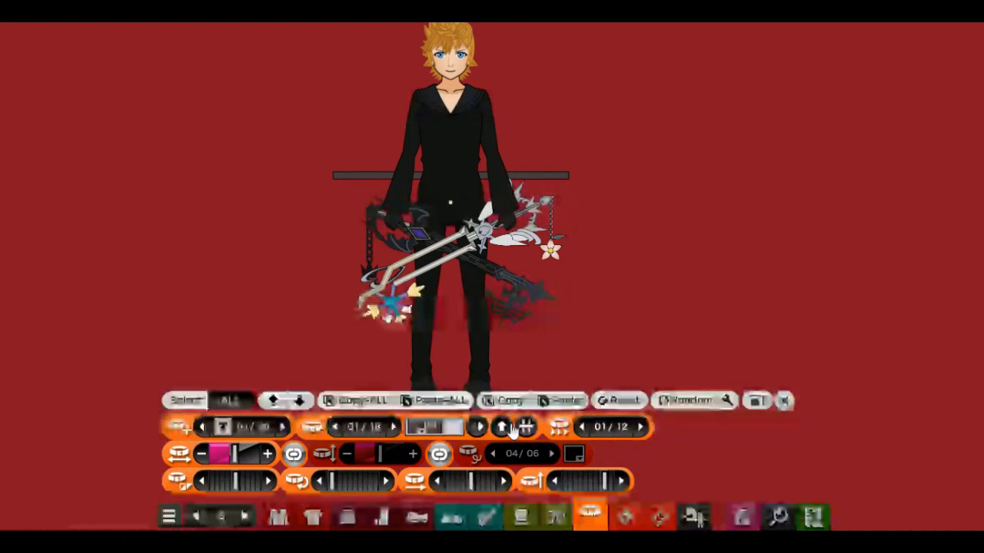
# Hide the black shirt to check how the belt is layered against the body, and show the shirt again
pyautogui.click(449, 138)
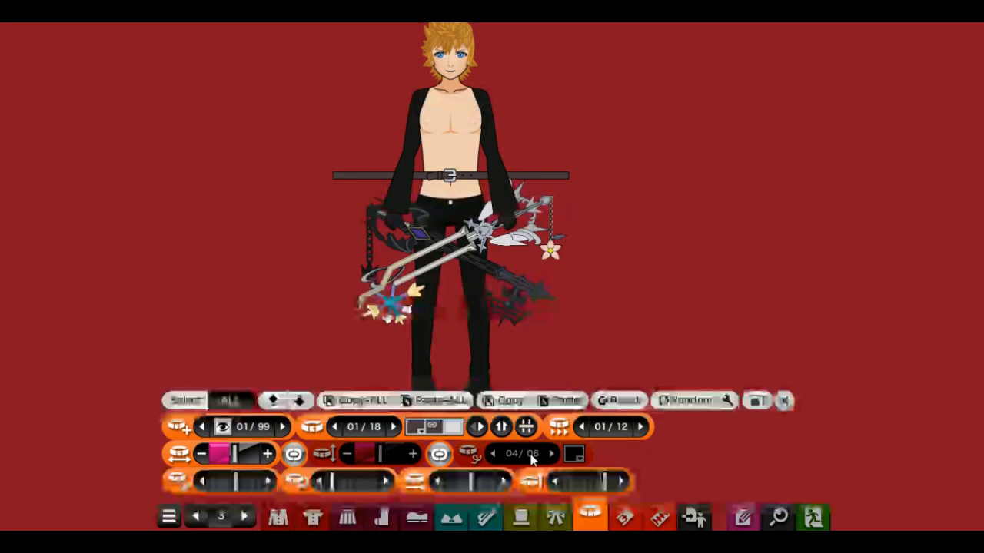
pyautogui.click(313, 517)
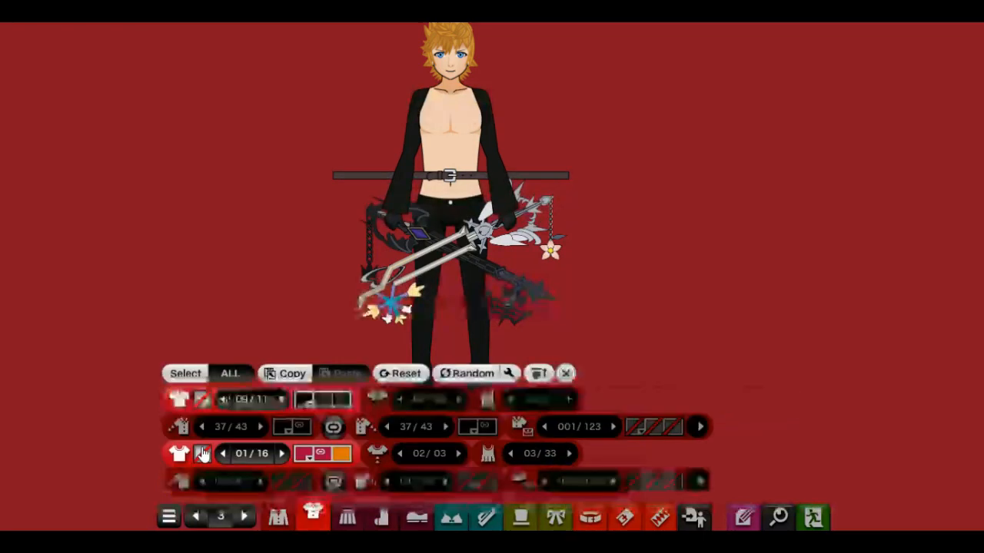
pyautogui.click(202, 399)
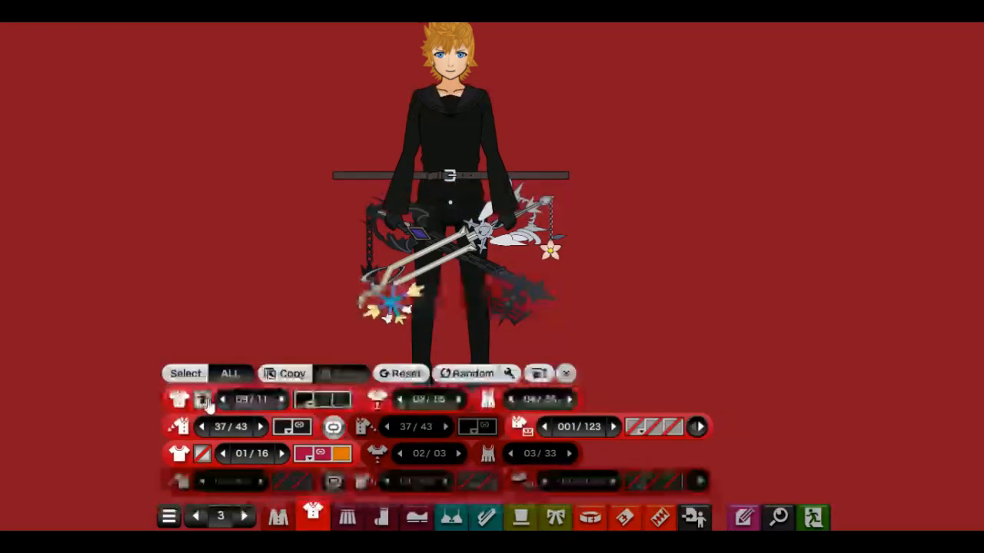
# Raise the belt to chest height and bring it to the layer in front of the shirt and arms
pyautogui.click(590, 520)
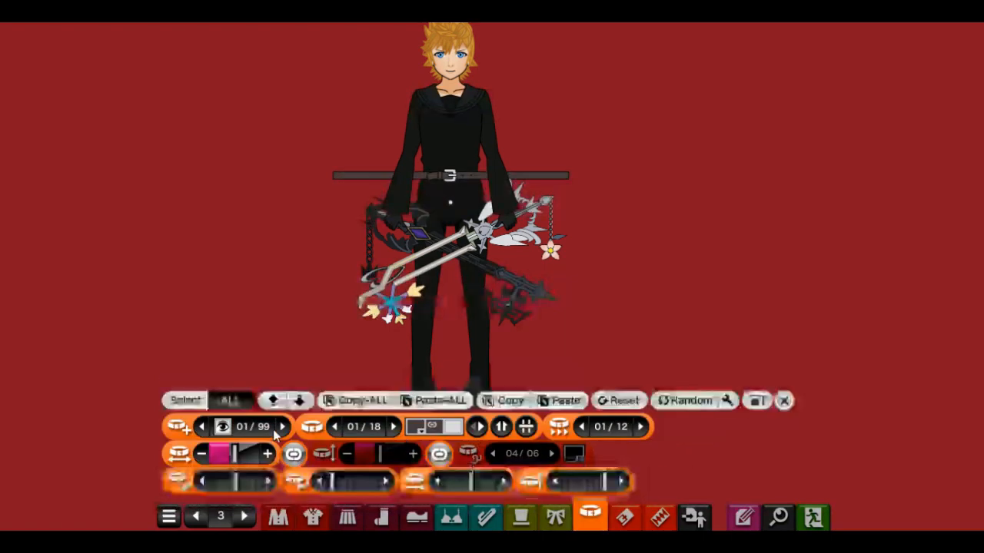
pyautogui.click(621, 483)
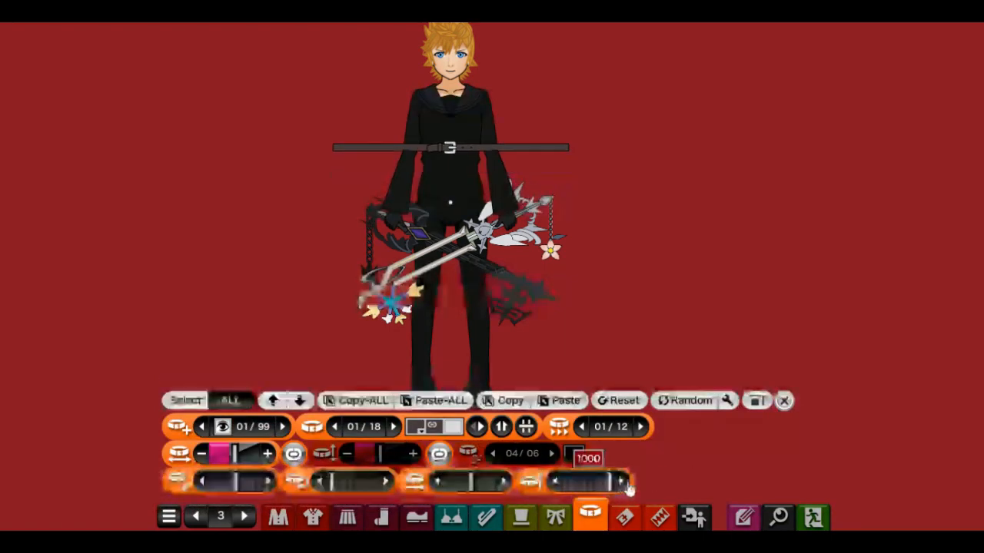
pyautogui.click(505, 428)
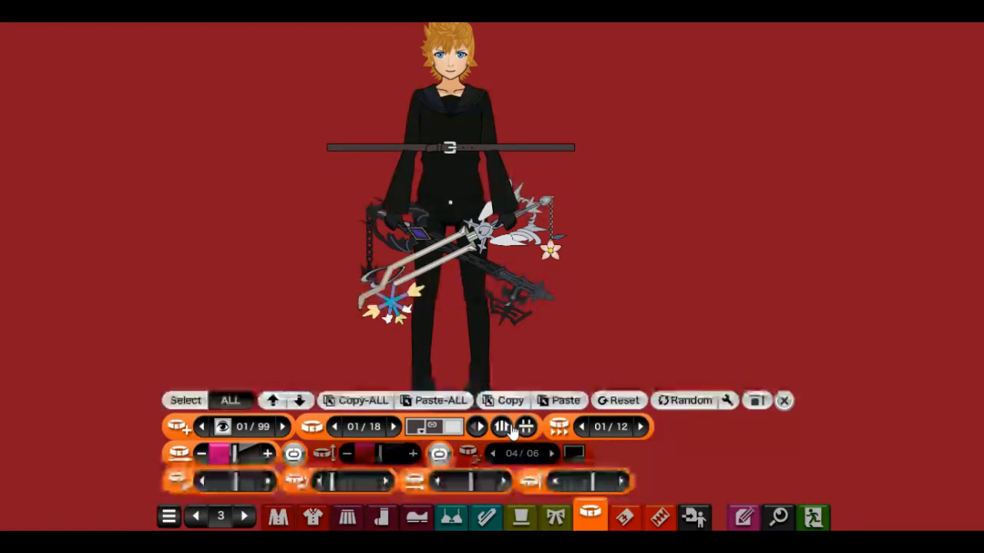
pyautogui.click(628, 482)
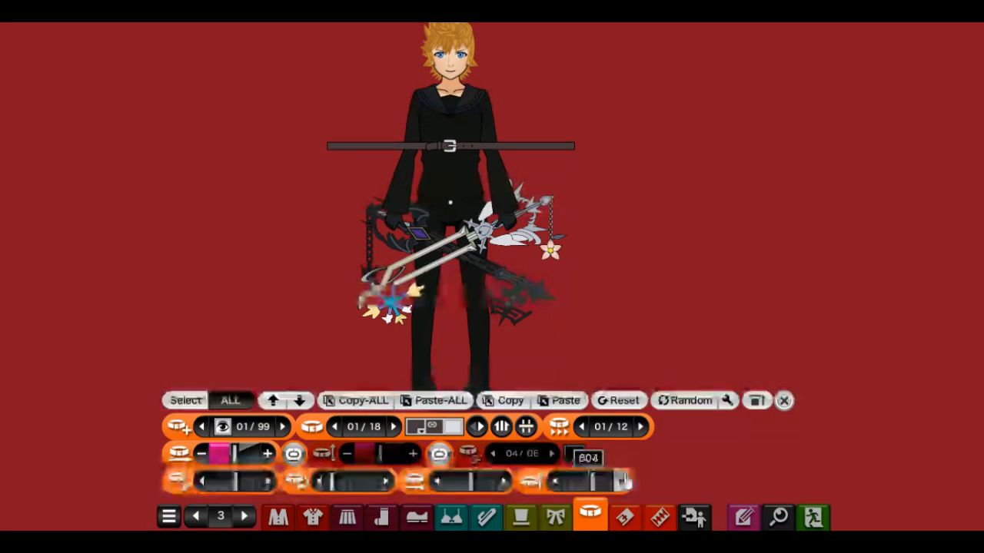
pyautogui.click(624, 481)
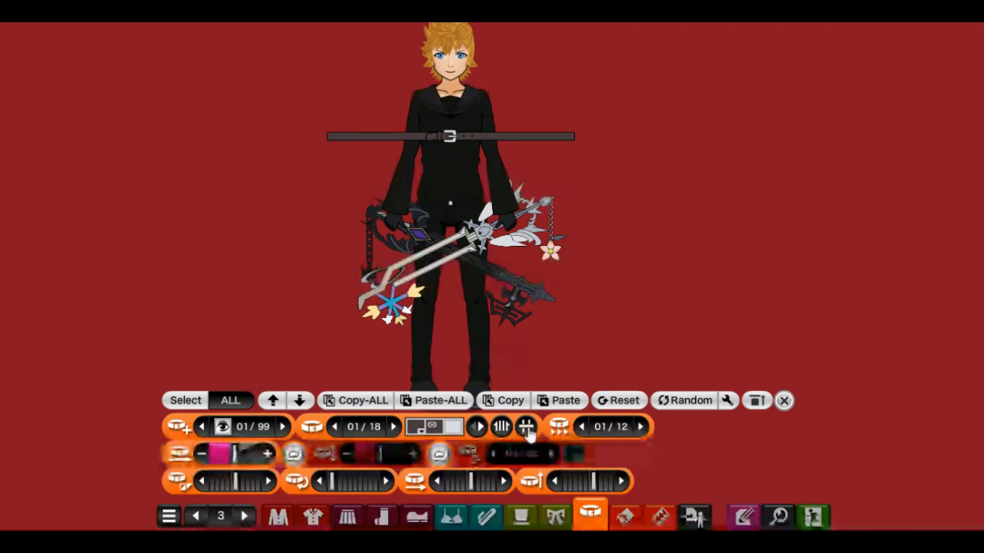
# Browse the belt designs from 01 to 18 and return to design 01
pyautogui.click(394, 429)
pyautogui.click(393, 429)
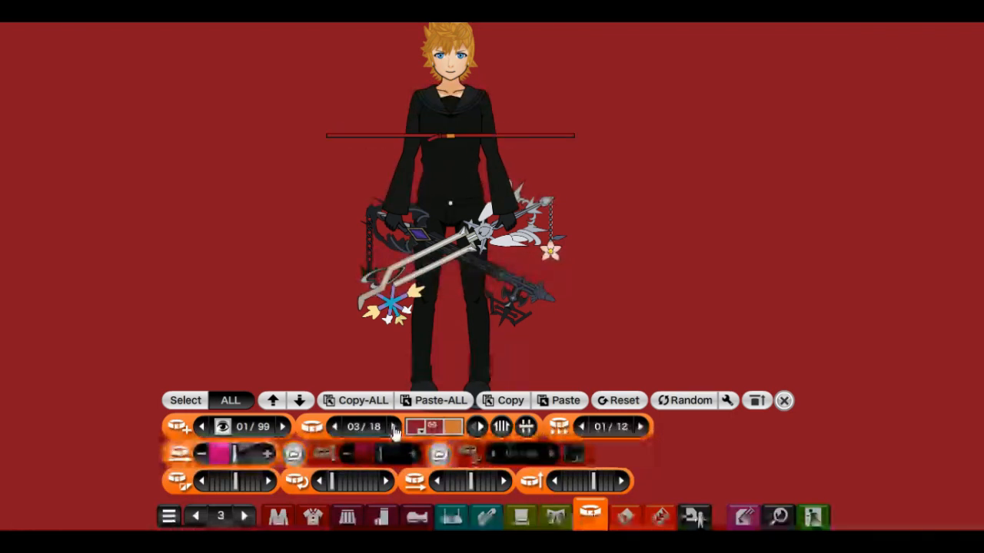
pyautogui.click(393, 429)
pyautogui.click(393, 429)
pyautogui.click(394, 429)
pyautogui.click(394, 429)
pyautogui.click(394, 429)
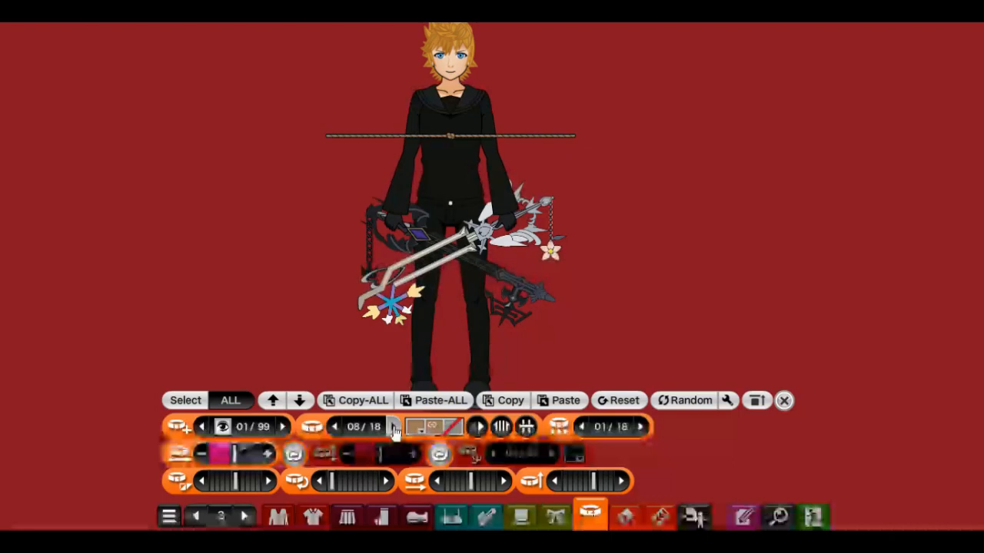
pyautogui.click(394, 428)
pyautogui.click(394, 429)
pyautogui.click(394, 429)
pyautogui.click(393, 429)
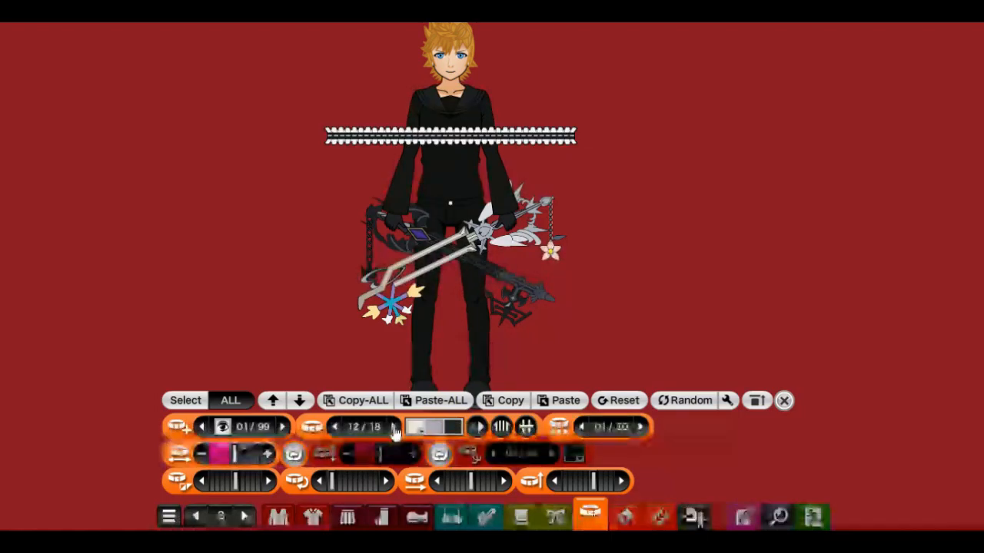
pyautogui.click(393, 429)
pyautogui.click(393, 429)
pyautogui.click(394, 428)
pyautogui.click(394, 429)
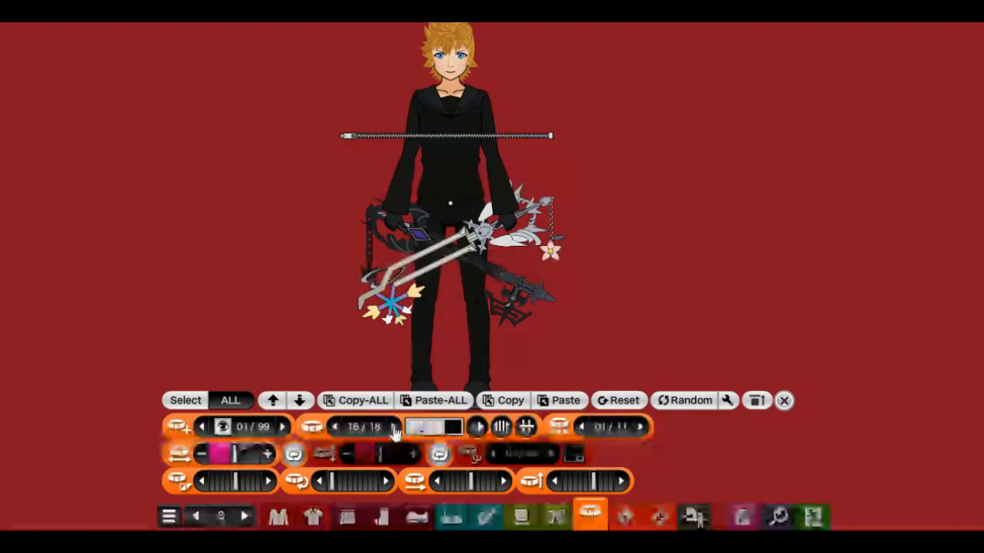
pyautogui.click(394, 429)
pyautogui.click(394, 430)
pyautogui.click(394, 429)
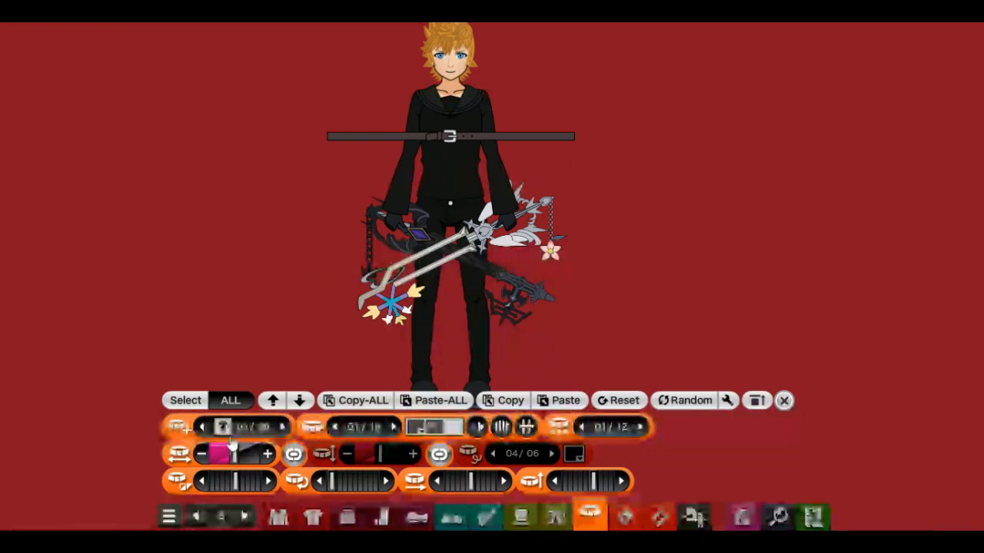
# Hide the belt, show the ribbon in slot 01, lower it to the neck and bring it in front of the body
pyautogui.click(224, 428)
pyautogui.click(558, 516)
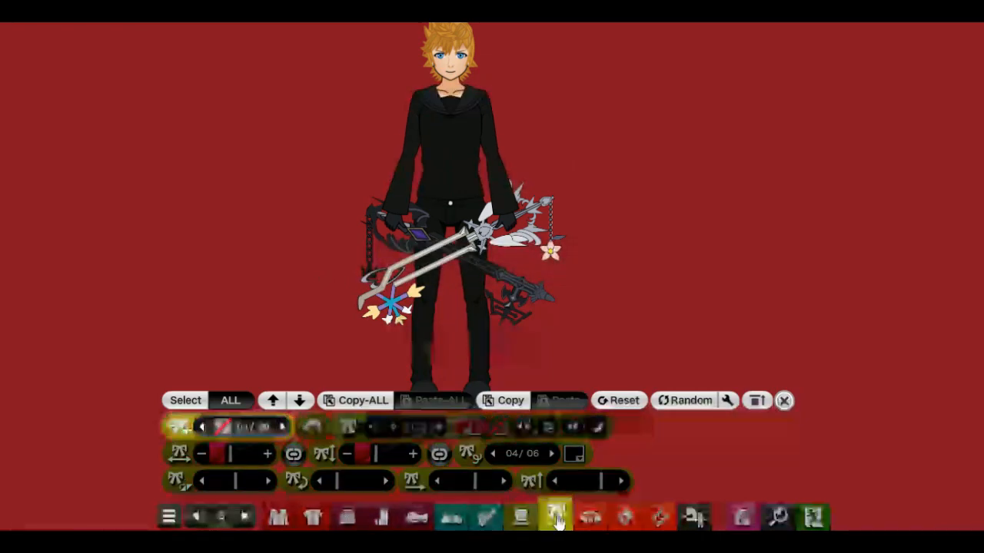
pyautogui.click(223, 428)
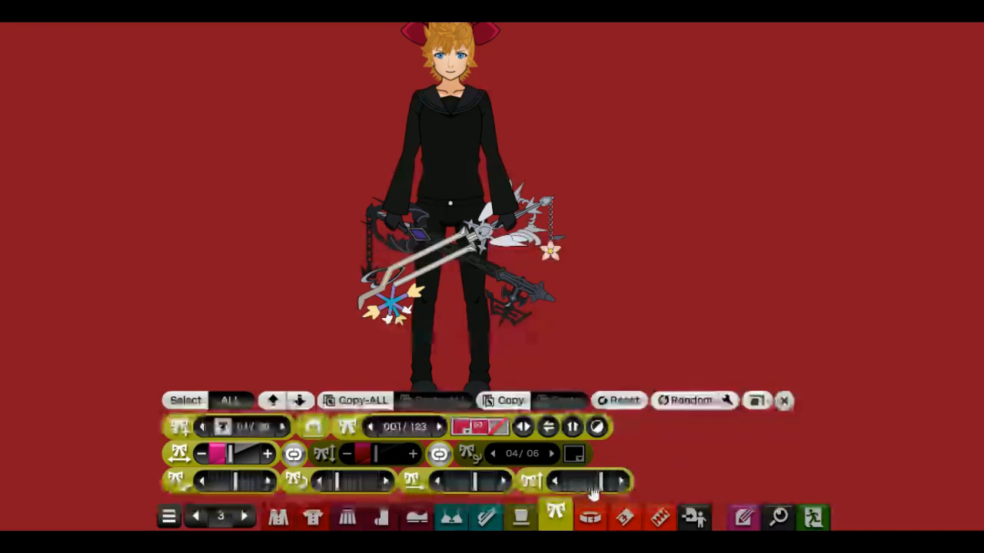
pyautogui.moveTo(599, 484); pyautogui.dragTo(577, 485)
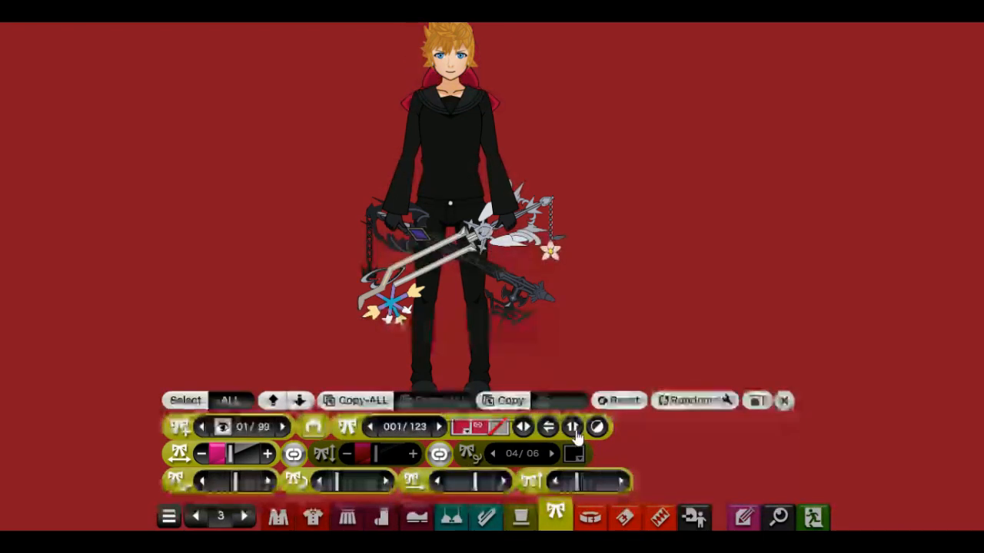
pyautogui.click(573, 428)
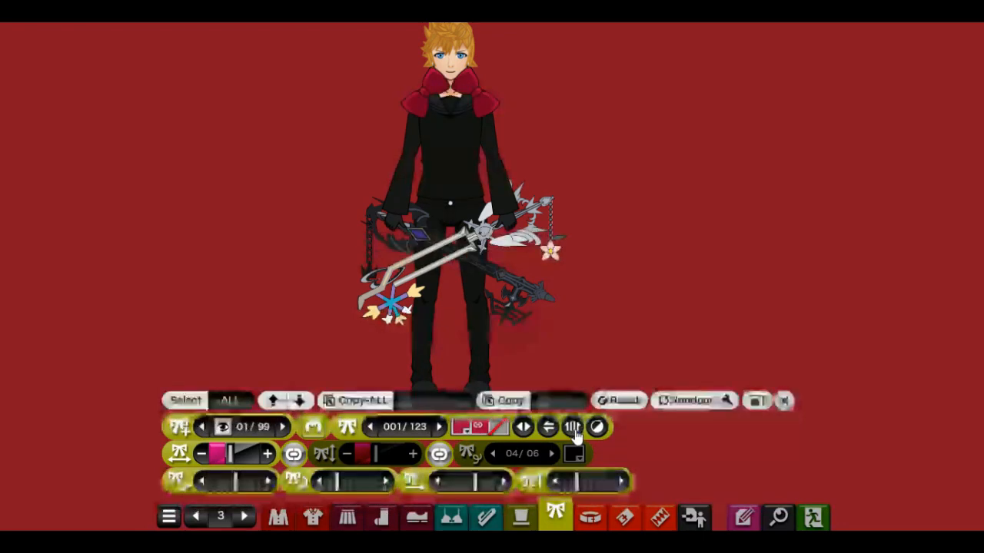
pyautogui.click(572, 428)
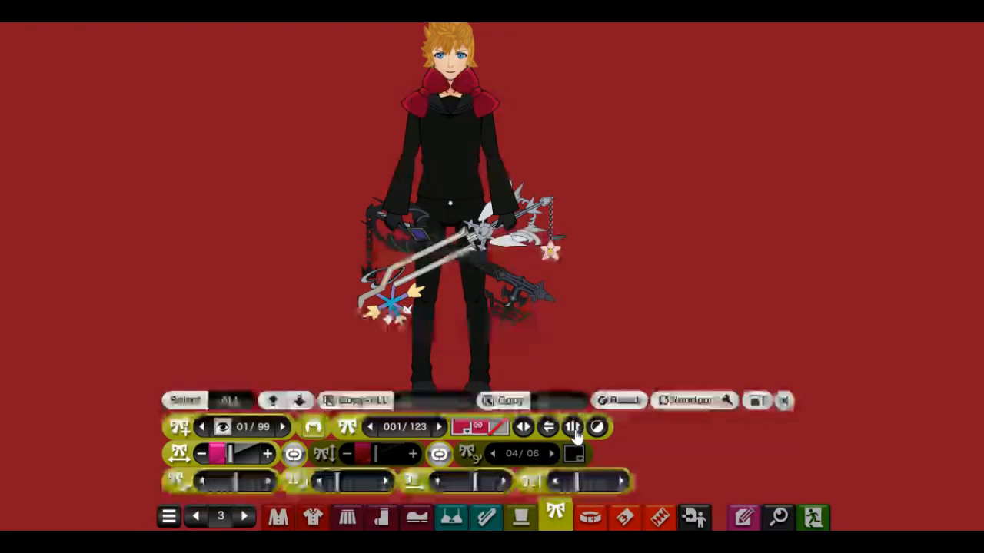
# Attach the ribbon to the upper body, raise it to upper-arm height and spread the pair out beside the arms
pyautogui.click(315, 428)
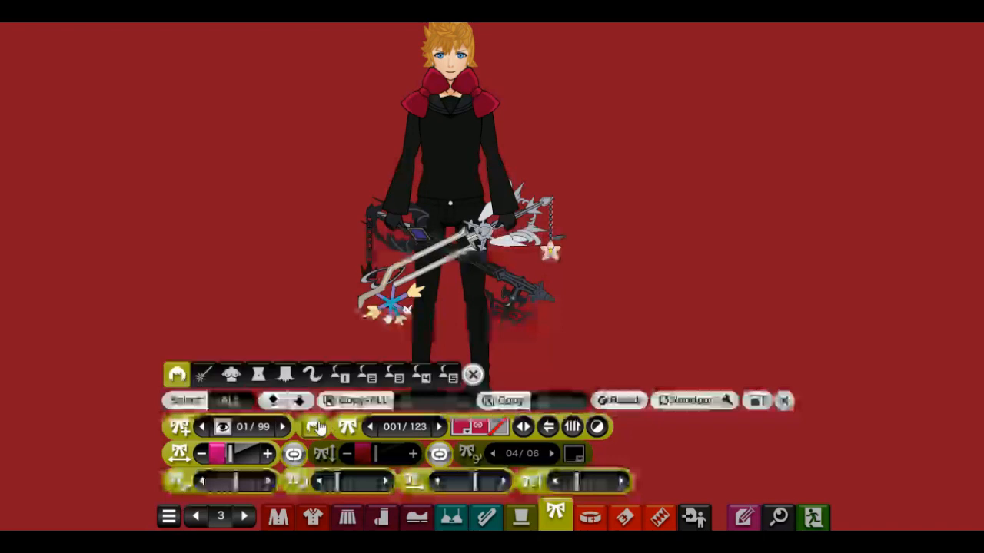
pyautogui.click(232, 374)
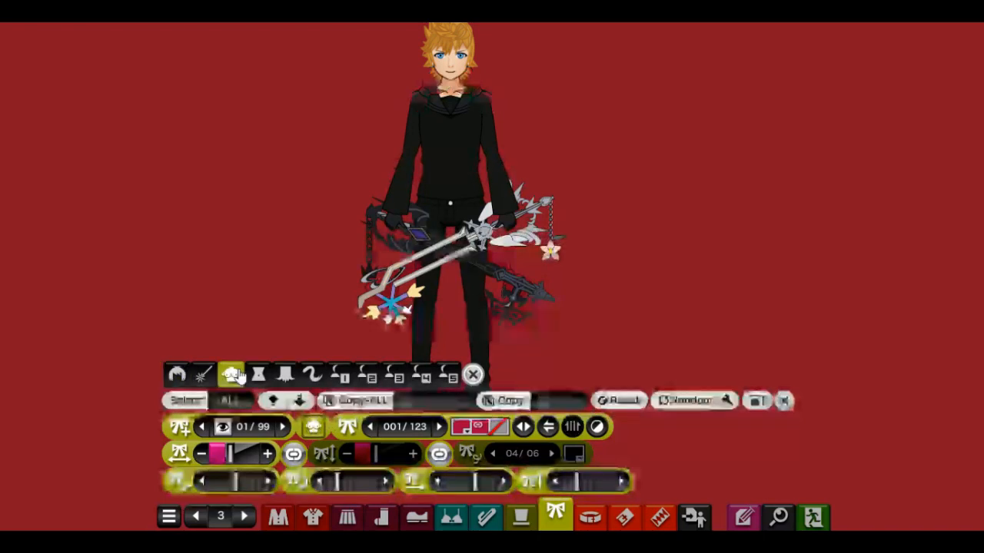
pyautogui.moveTo(594, 480); pyautogui.dragTo(598, 486)
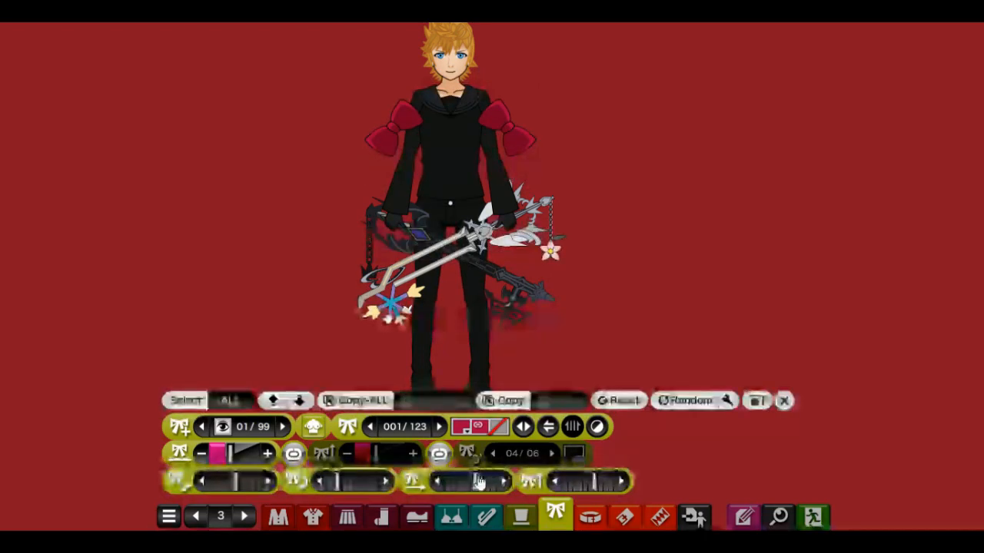
pyautogui.moveTo(472, 480); pyautogui.dragTo(492, 482)
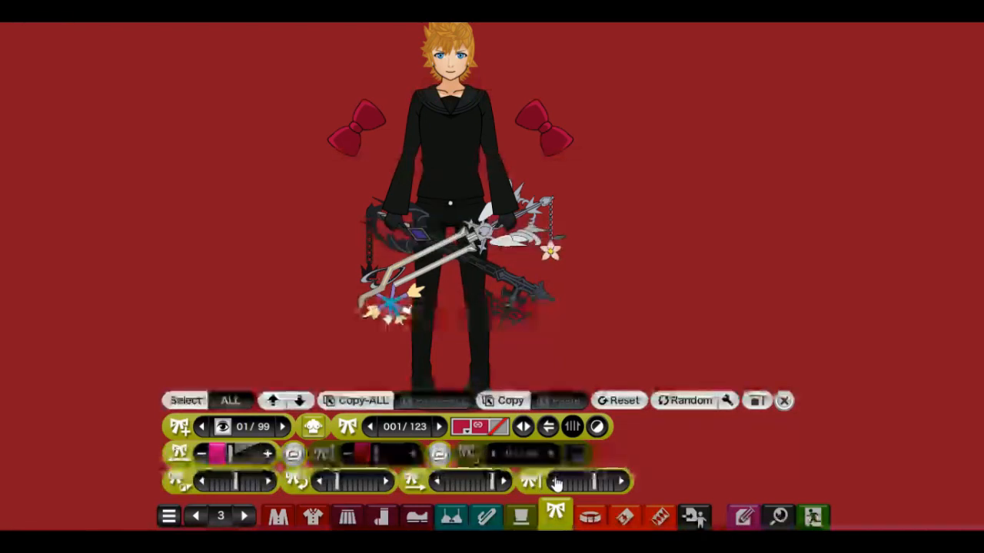
# Examine the loaded image in slot 03, images/oathkeeper.png, by toggling its visibility
pyautogui.click(694, 517)
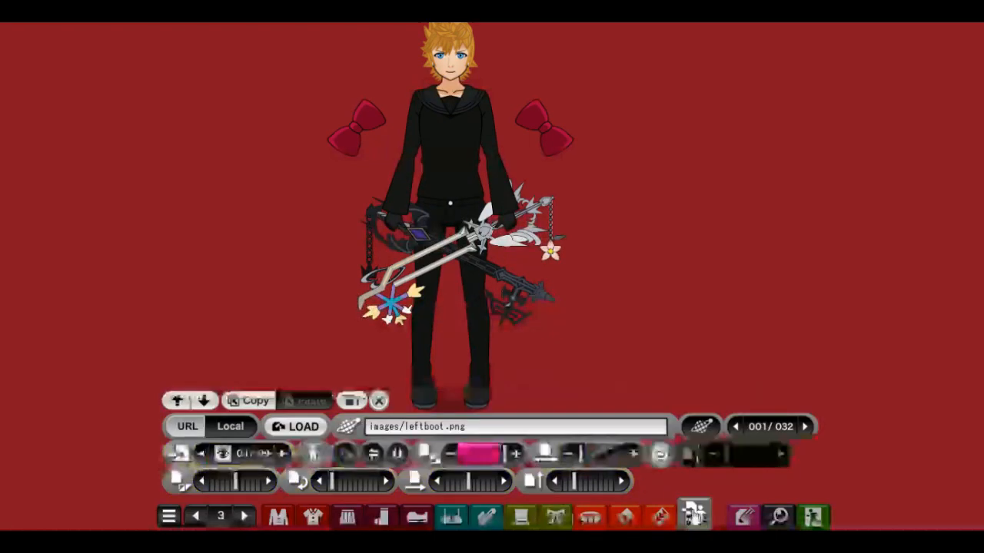
pyautogui.click(291, 457)
pyautogui.click(291, 457)
pyautogui.click(228, 457)
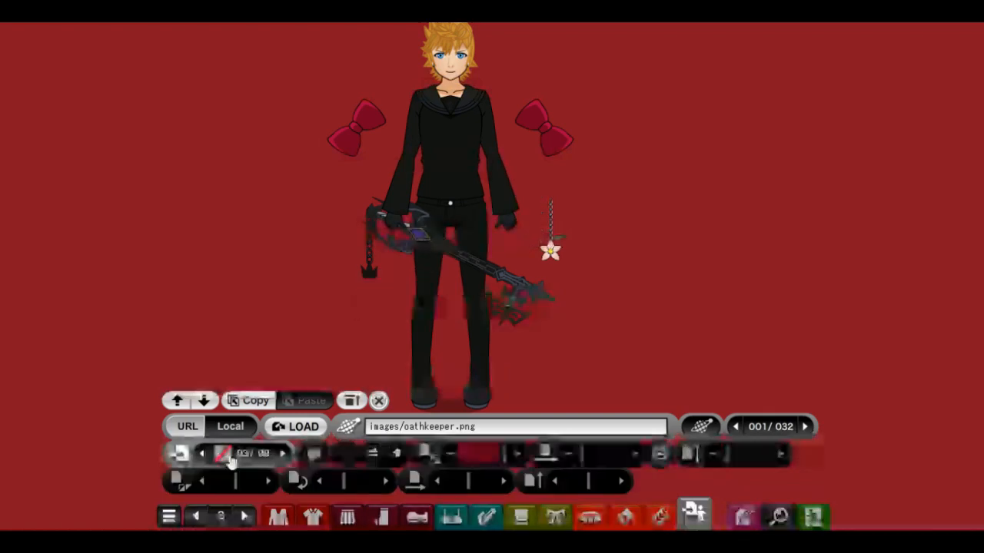
pyautogui.click(229, 457)
pyautogui.click(228, 457)
pyautogui.click(228, 457)
pyautogui.click(228, 457)
pyautogui.click(228, 457)
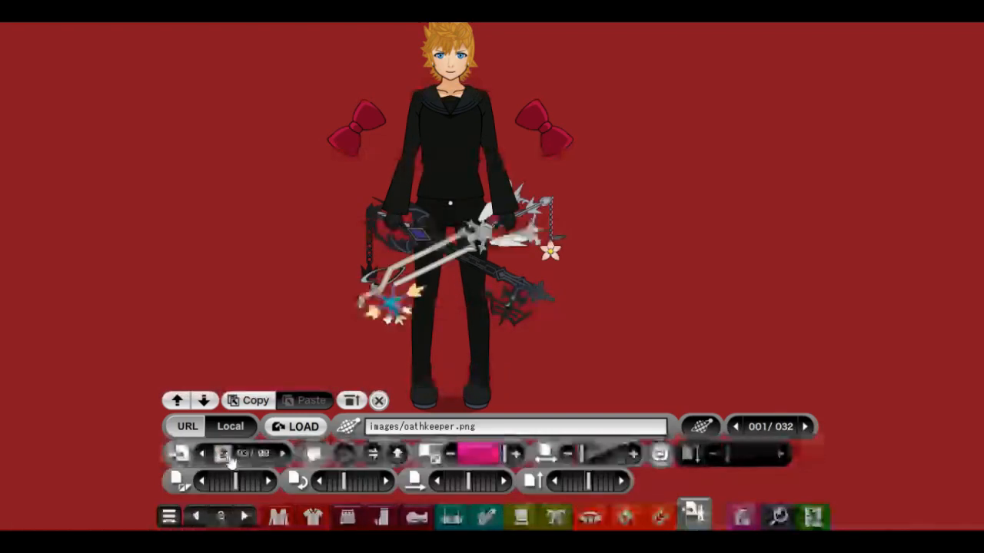
pyautogui.moveTo(621, 288); pyautogui.dragTo(620, 308)
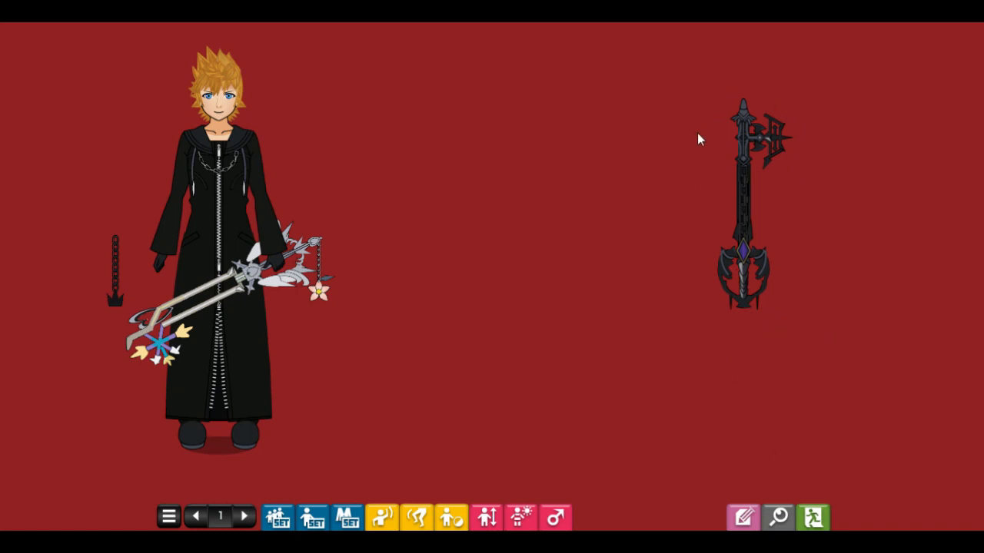
# Hide the belts in slots 01 to 04 that form part of the black weapon
pyautogui.click(199, 516)
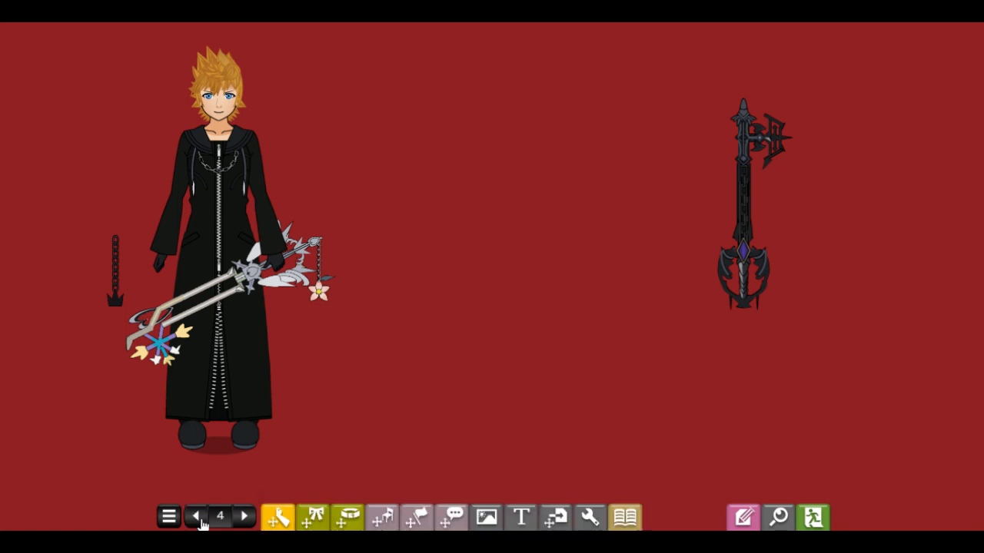
pyautogui.click(350, 518)
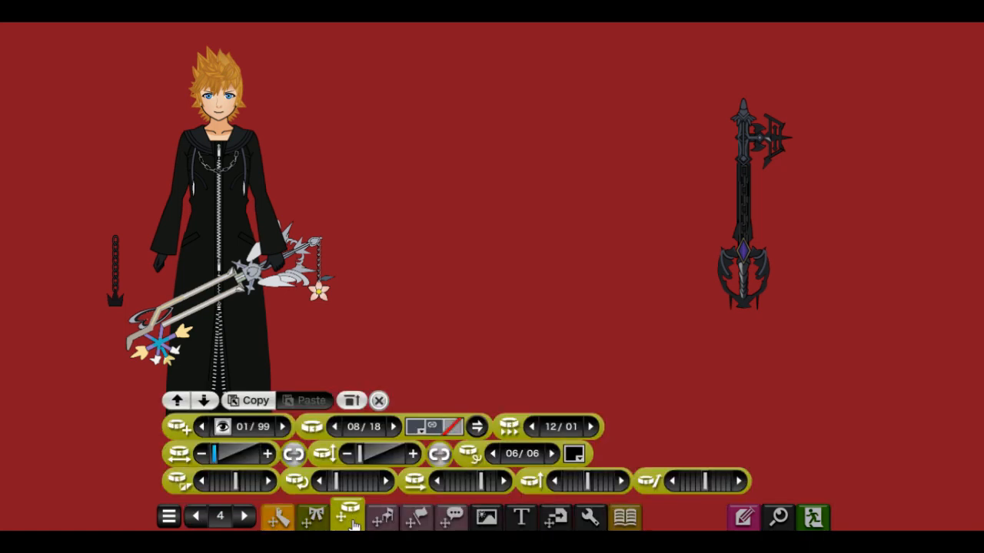
pyautogui.click(224, 430)
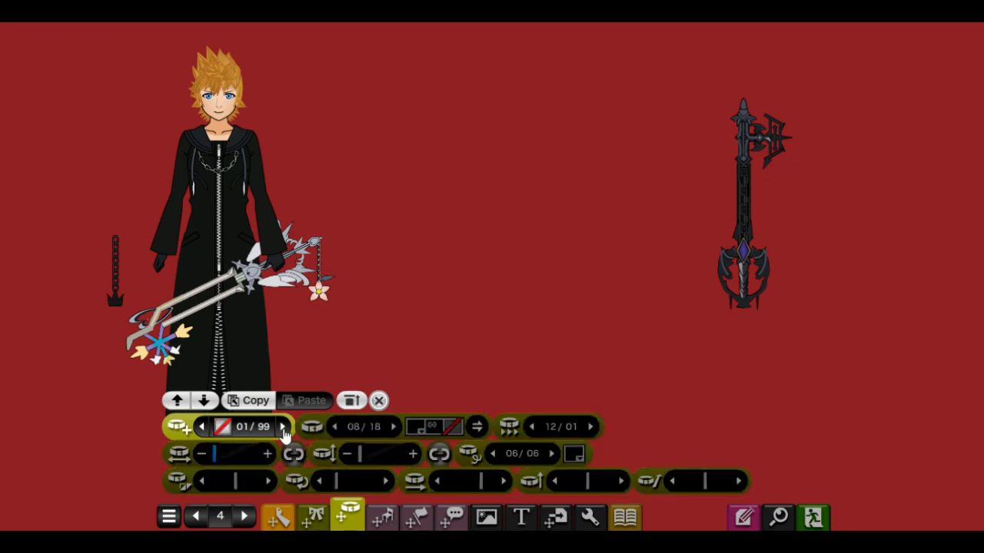
pyautogui.click(224, 429)
pyautogui.click(224, 429)
pyautogui.click(236, 433)
pyautogui.click(233, 433)
pyautogui.click(264, 429)
pyautogui.click(234, 432)
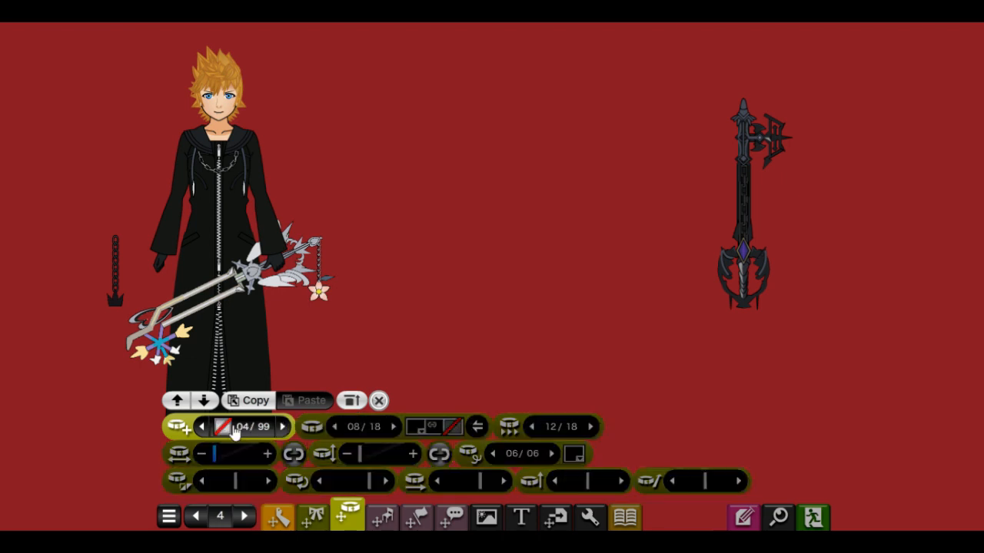
# Hide the weapon's belt pieces in slots 05 to 08
pyautogui.click(244, 434)
pyautogui.click(223, 432)
pyautogui.click(282, 429)
pyautogui.click(225, 432)
pyautogui.click(282, 429)
pyautogui.click(223, 432)
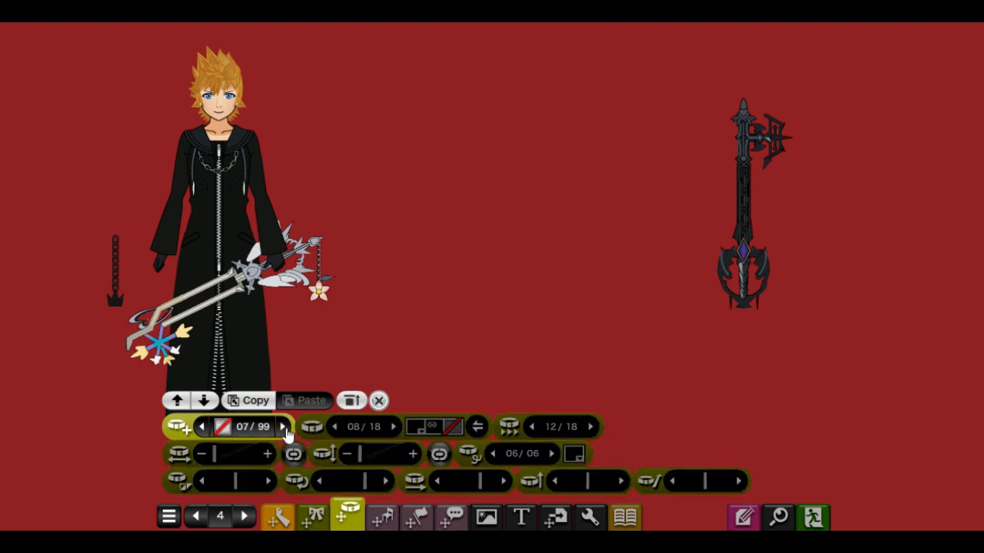
pyautogui.click(282, 428)
pyautogui.click(283, 429)
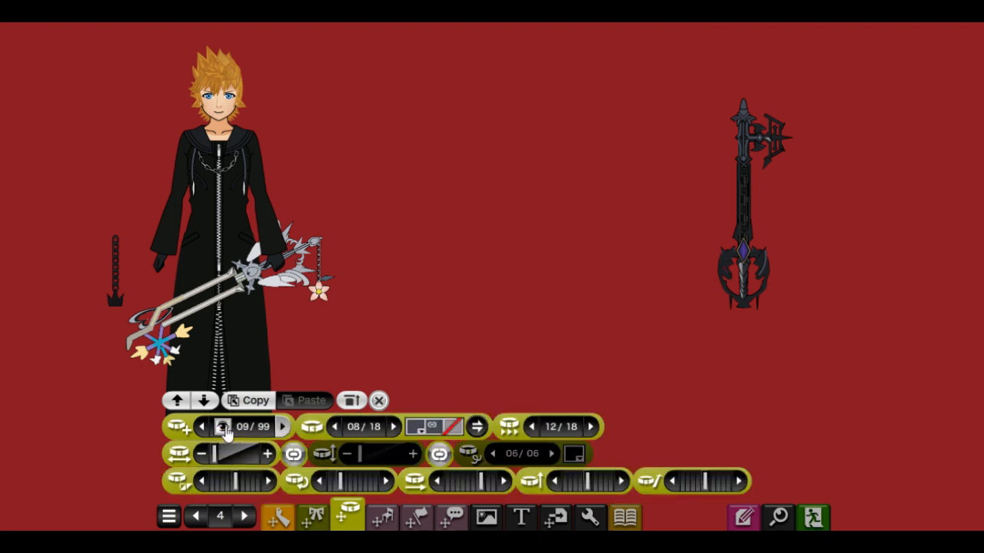
# Hide the belt pieces in slots 09 to 12 of the black weapon's guard
pyautogui.click(222, 429)
pyautogui.click(283, 429)
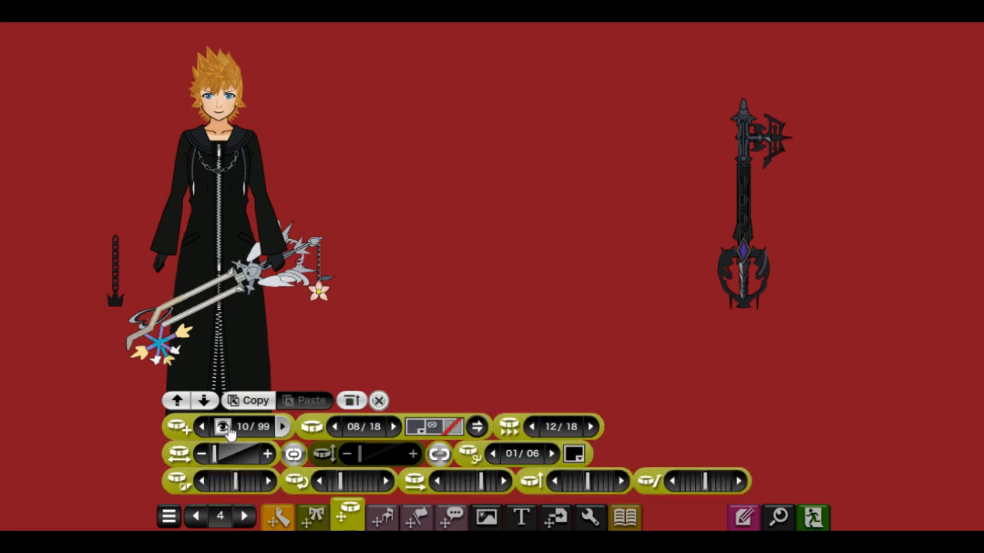
pyautogui.click(224, 429)
pyautogui.click(283, 428)
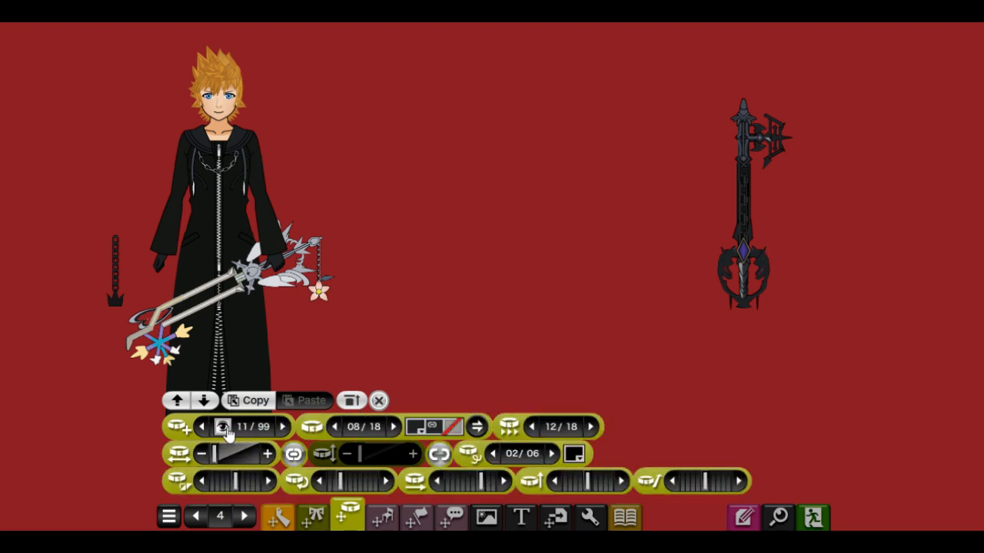
pyautogui.click(225, 429)
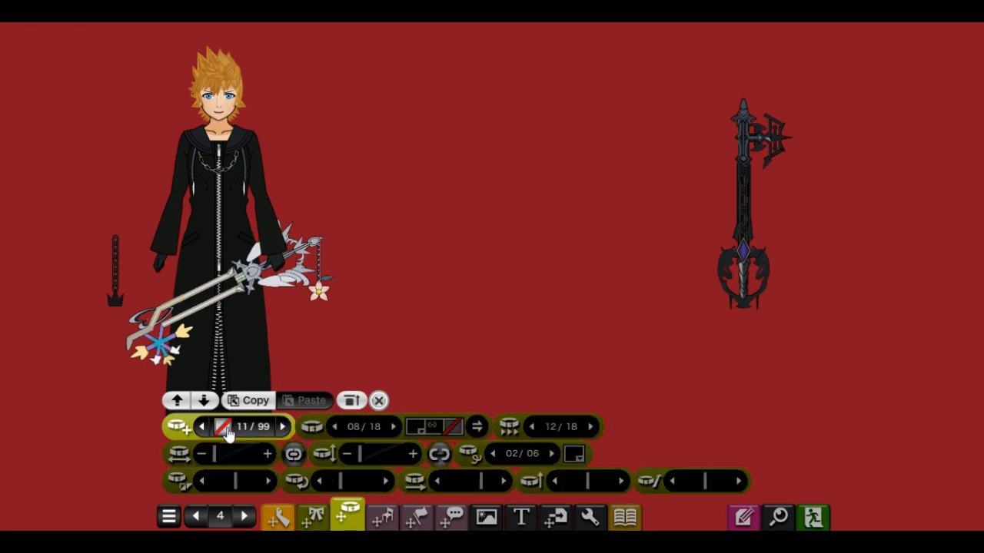
pyautogui.click(283, 428)
pyautogui.click(223, 429)
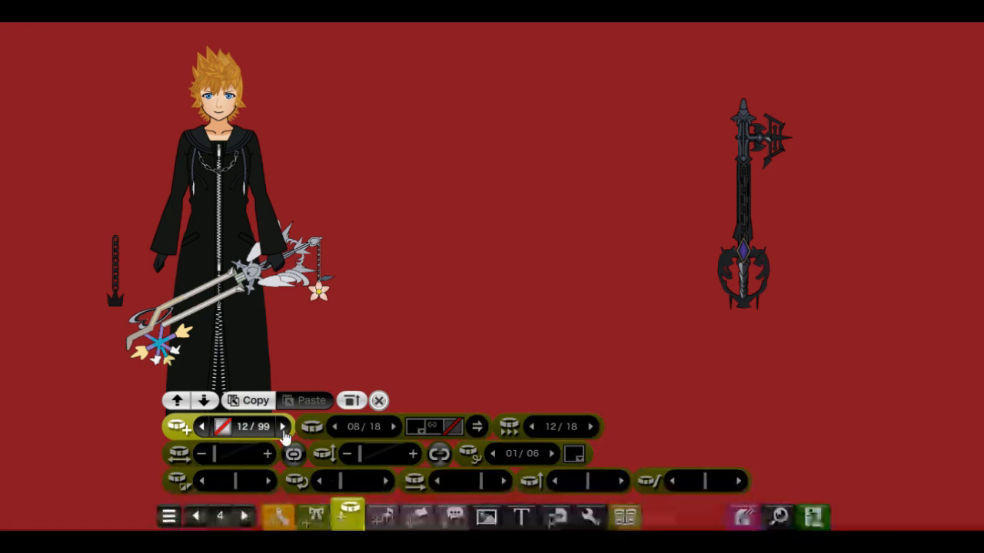
# Hide the black weapon's belt pieces in slots 13 to 16
pyautogui.click(283, 430)
pyautogui.click(224, 428)
pyautogui.click(283, 429)
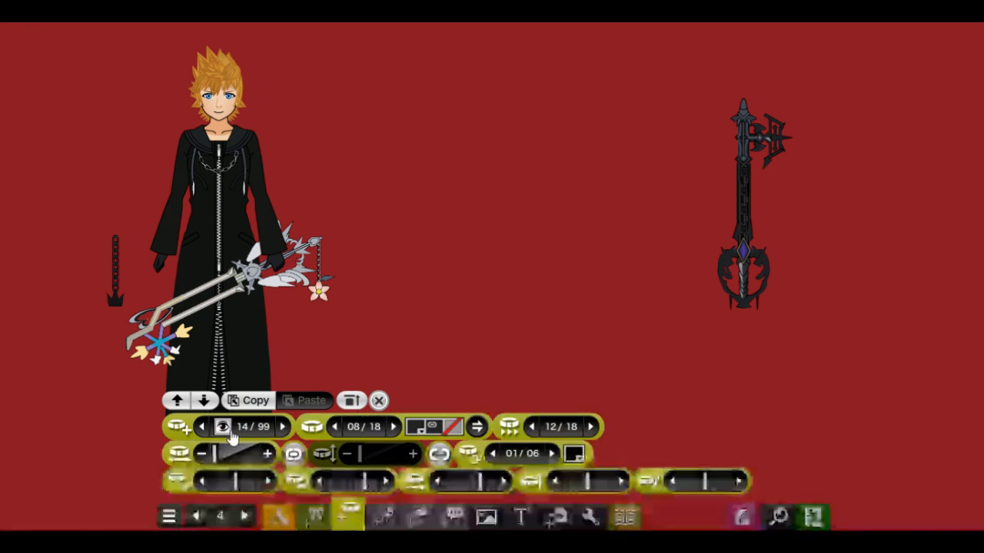
pyautogui.click(223, 429)
pyautogui.click(283, 428)
pyautogui.click(224, 429)
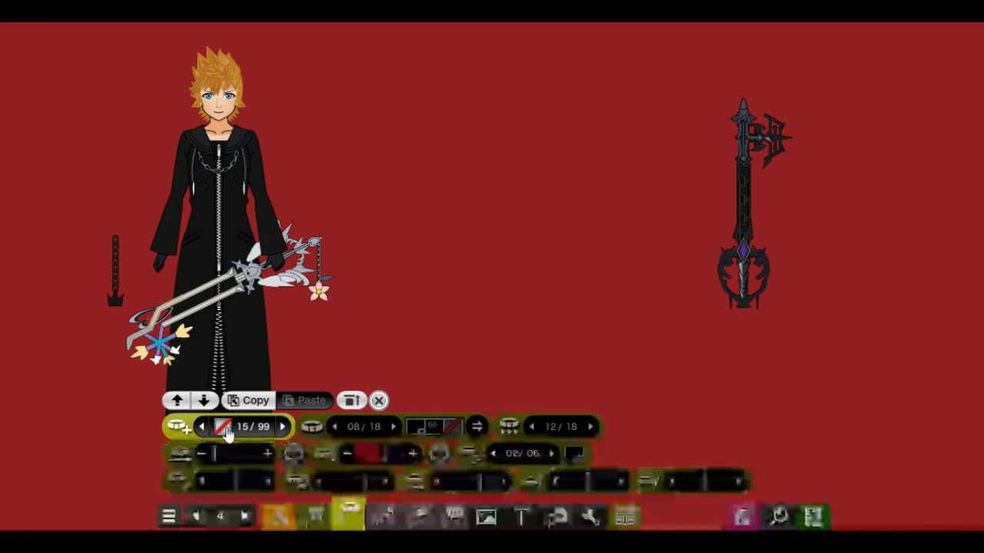
pyautogui.click(283, 428)
pyautogui.click(224, 429)
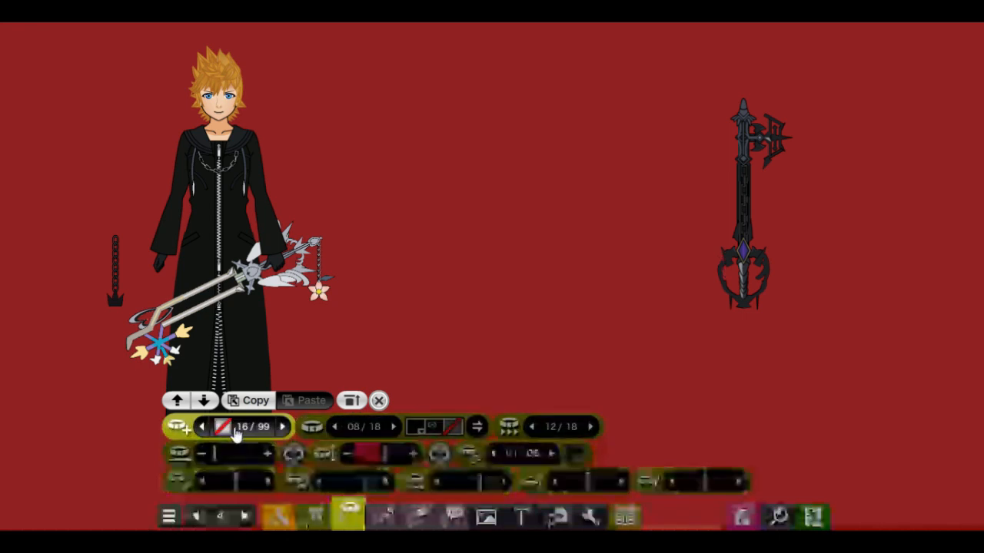
# Switch to the weapon's ribbons and hide the pieces in slots 01 to 04
pyautogui.click(315, 513)
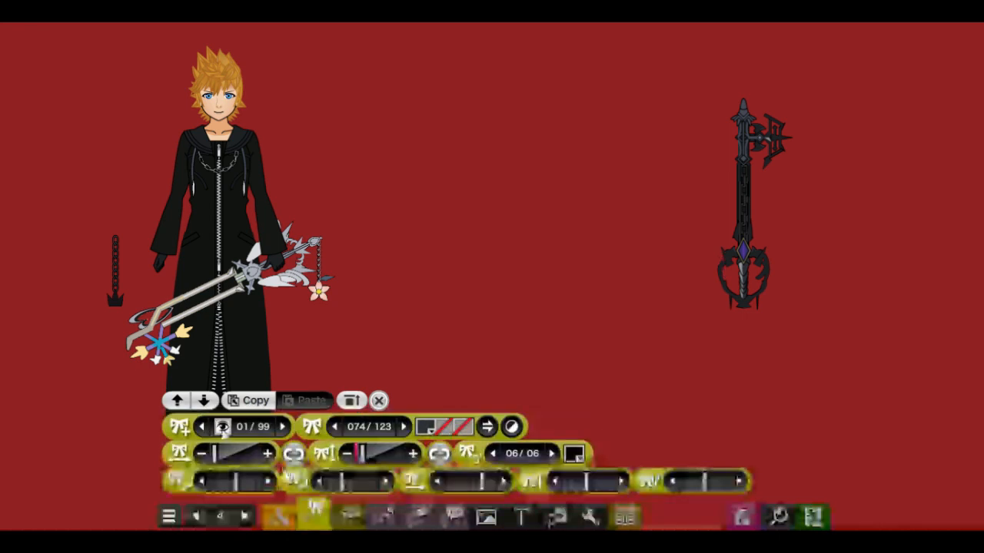
pyautogui.click(222, 429)
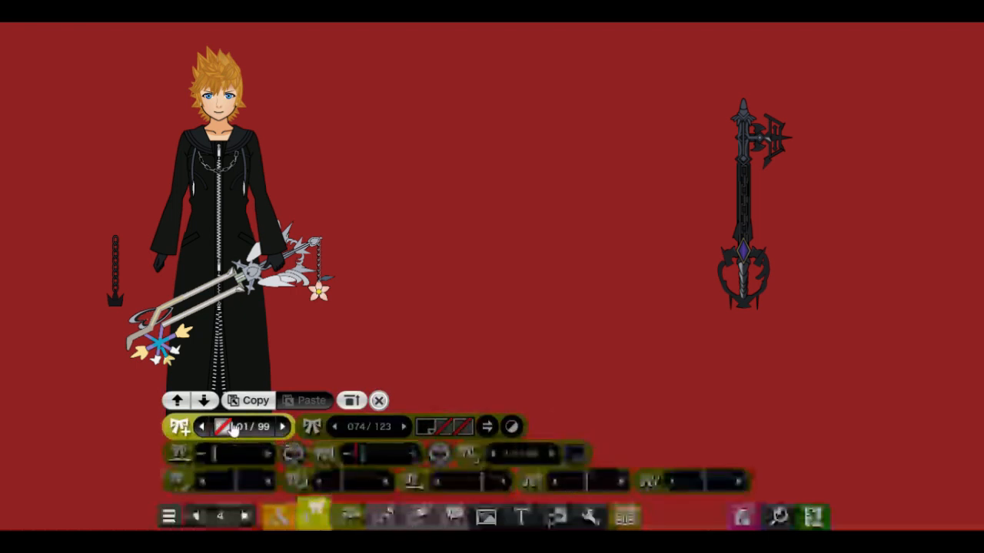
pyautogui.scroll(-1, 233, 430)
pyautogui.click(232, 429)
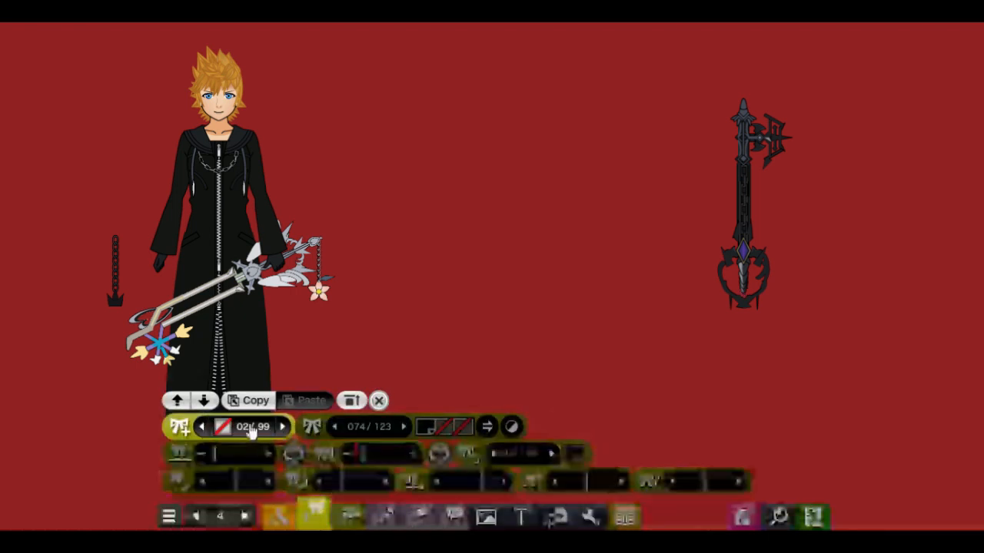
pyautogui.click(224, 427)
pyautogui.click(283, 427)
pyautogui.click(223, 427)
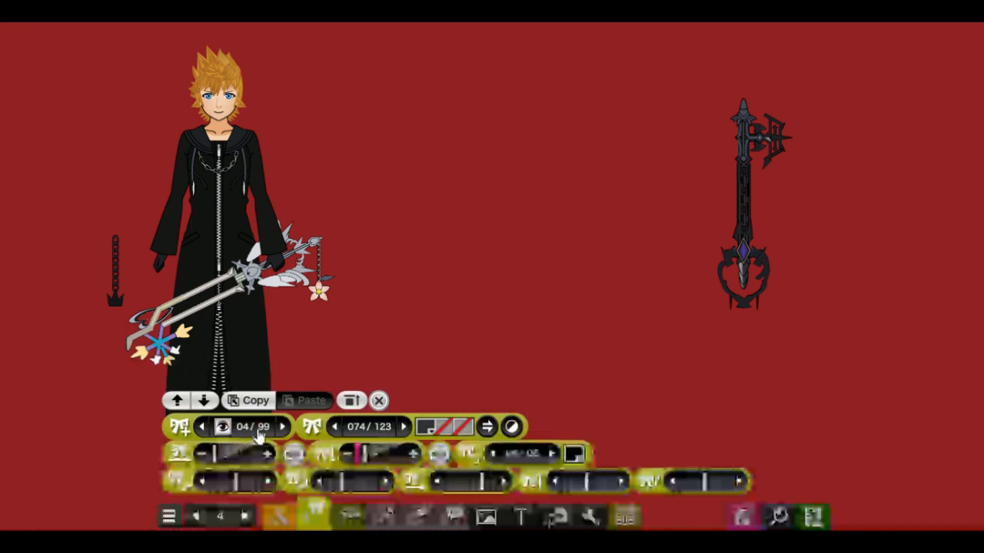
# Hide the ribbon pieces in slots 05 to 07 that shape the weapon's handle
pyautogui.click(283, 427)
pyautogui.click(224, 427)
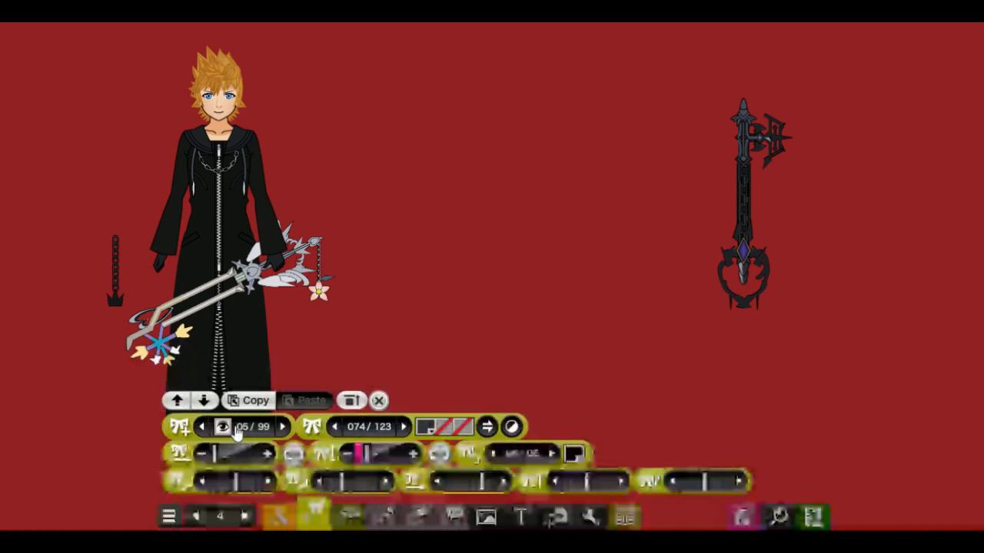
pyautogui.click(283, 428)
pyautogui.click(225, 427)
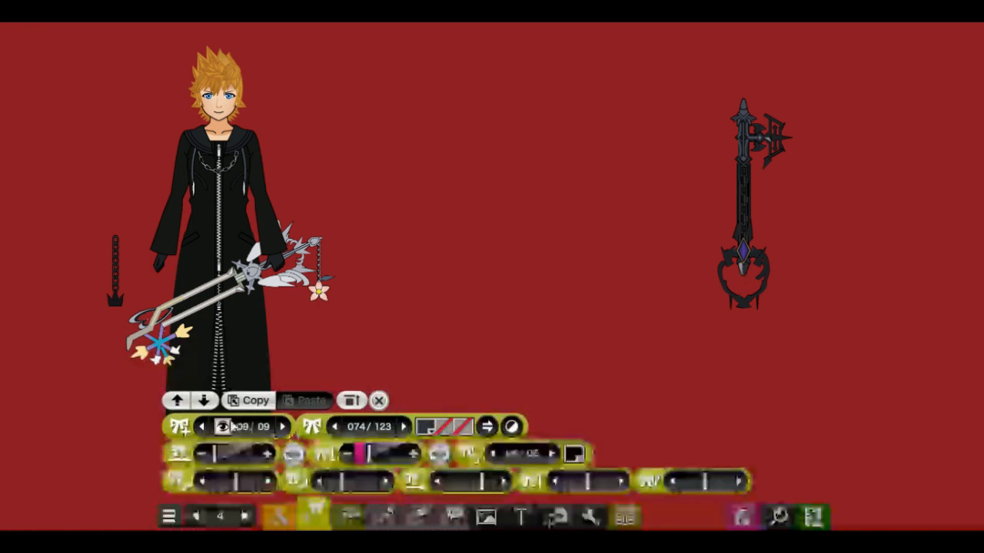
pyautogui.click(282, 427)
pyautogui.click(223, 427)
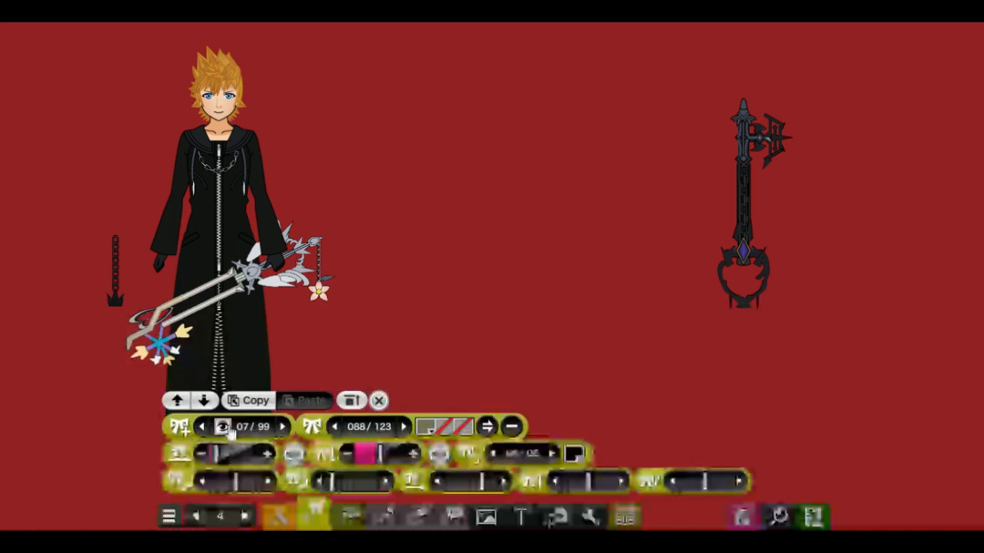
# Hide the ribbon pieces in slots 08 to 10 around the weapon's purple gem
pyautogui.click(283, 428)
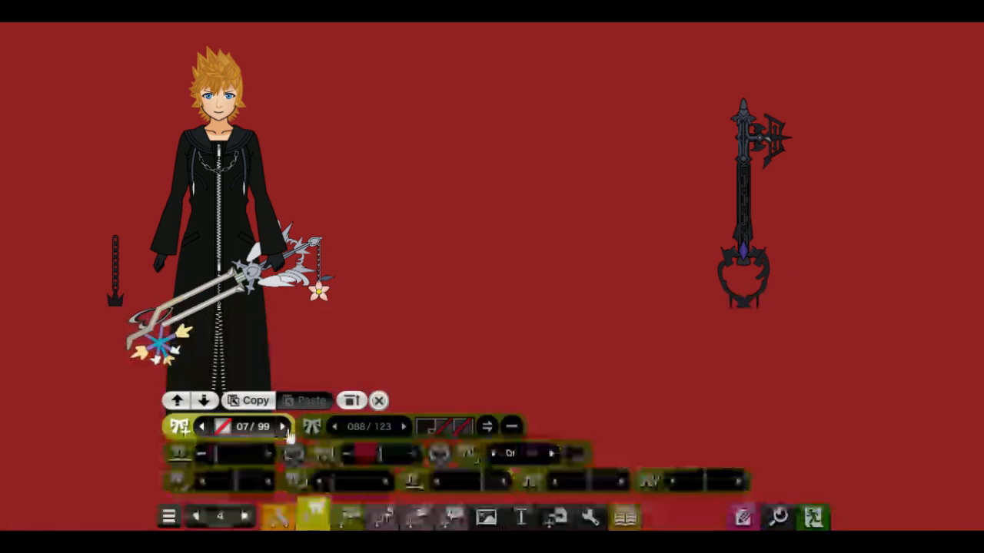
pyautogui.click(224, 428)
pyautogui.click(283, 427)
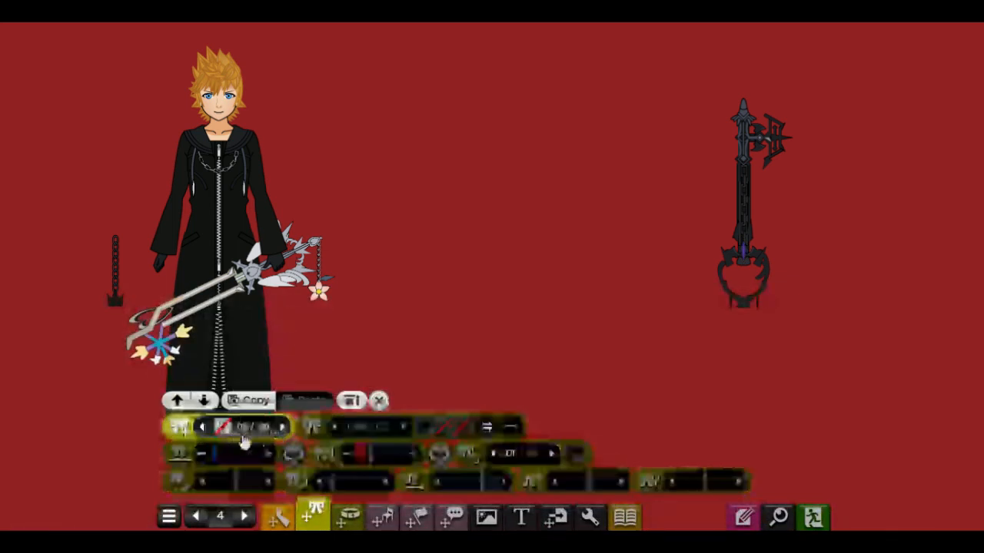
pyautogui.click(223, 427)
pyautogui.click(283, 428)
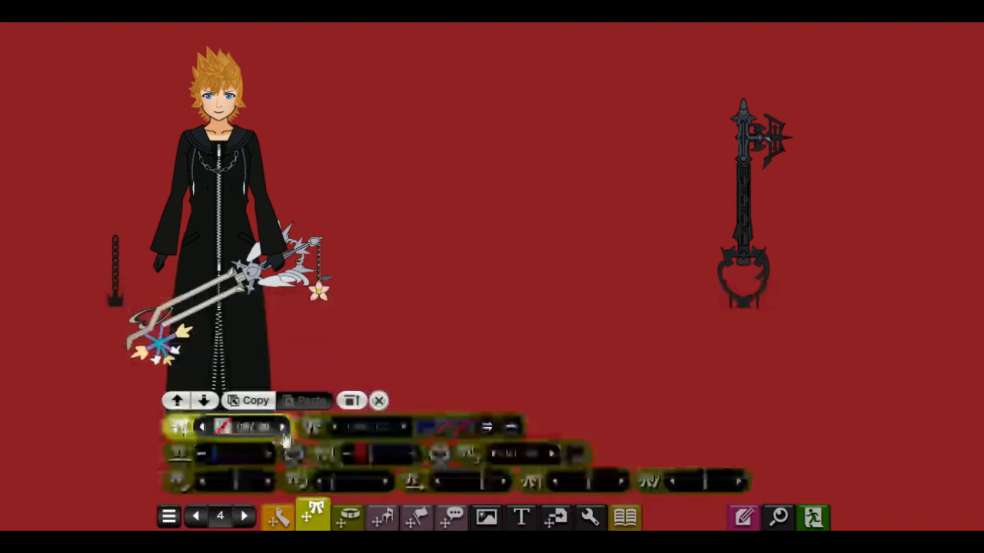
pyautogui.click(223, 428)
pyautogui.click(283, 427)
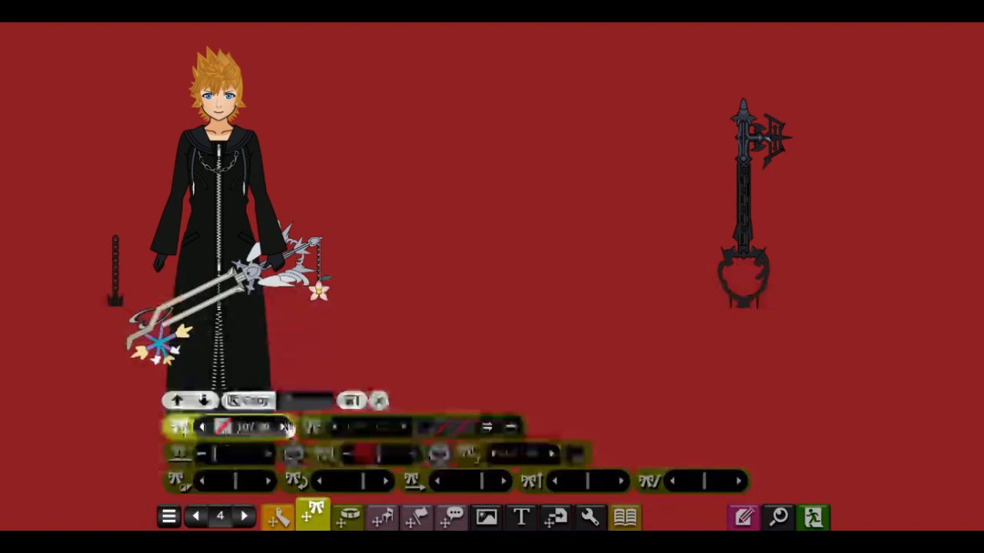
# Hide the weapon's ribbon pieces in slots 11 to 13
pyautogui.click(223, 427)
pyautogui.click(231, 431)
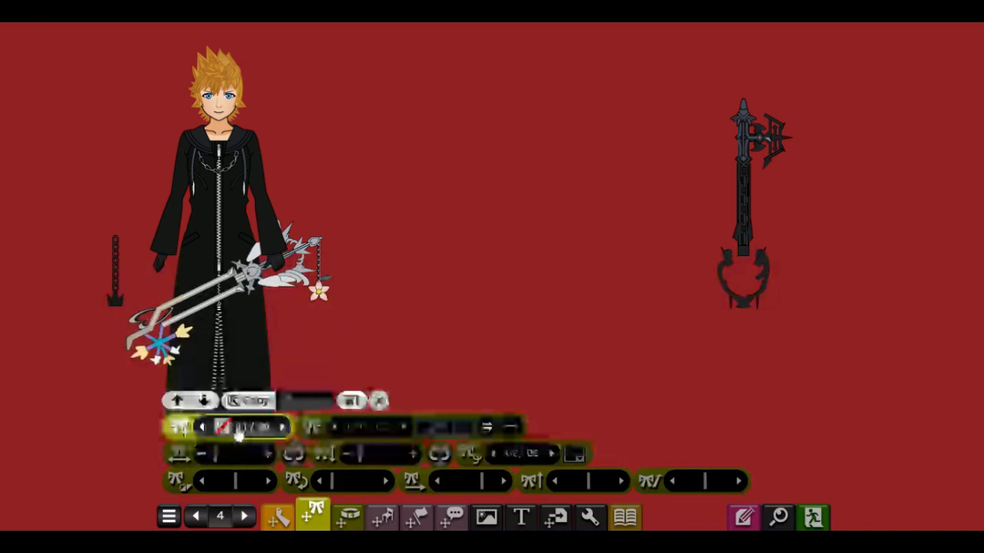
pyautogui.click(283, 428)
pyautogui.click(232, 429)
pyautogui.click(232, 429)
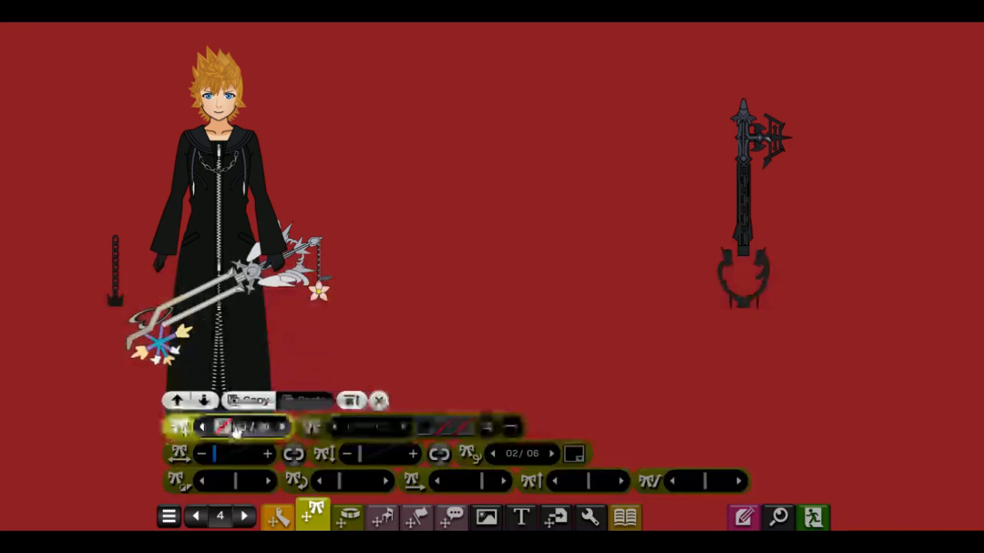
pyautogui.click(283, 428)
pyautogui.click(222, 429)
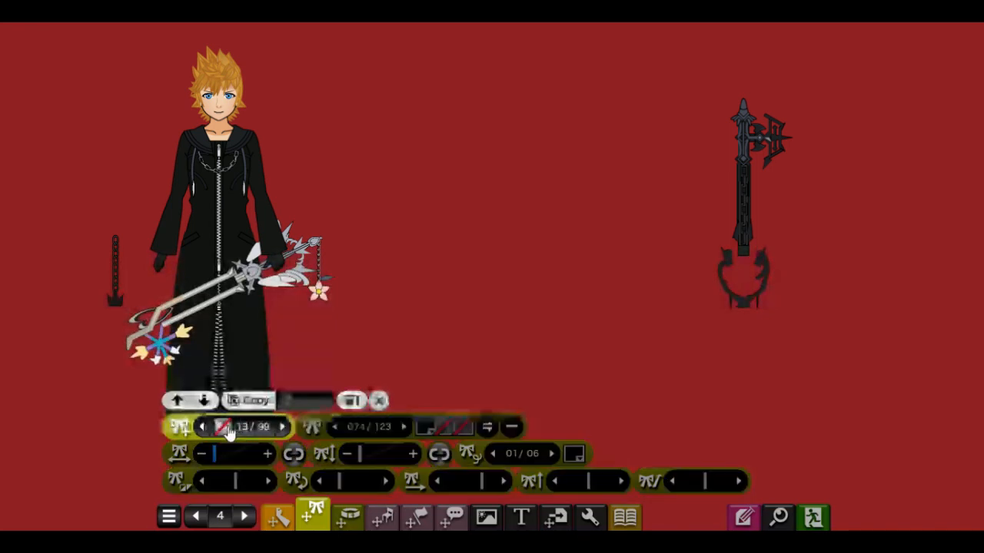
# Hide the weapon's ribbon pieces in slots 14 to 16
pyautogui.click(284, 428)
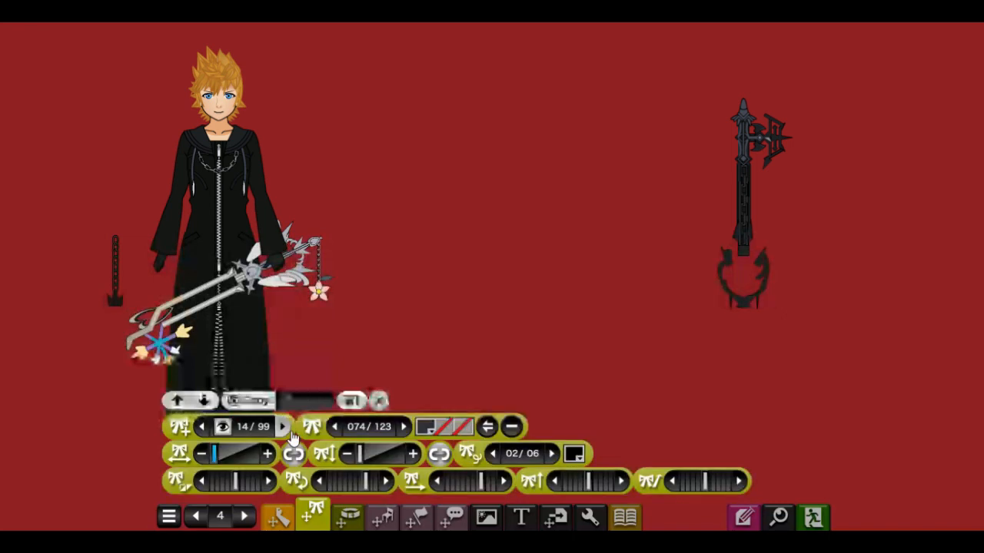
pyautogui.click(285, 428)
pyautogui.click(223, 429)
pyautogui.click(223, 429)
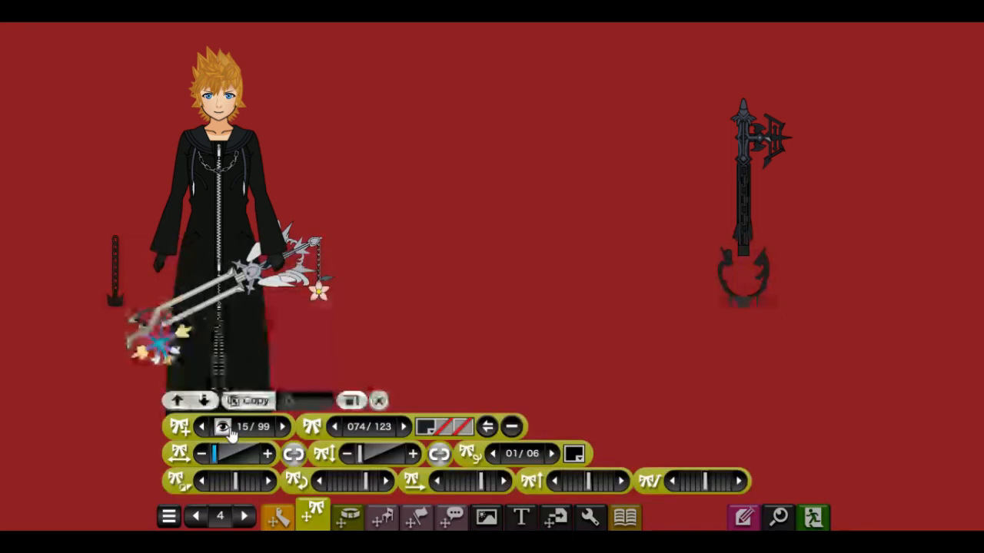
pyautogui.click(223, 429)
pyautogui.click(283, 427)
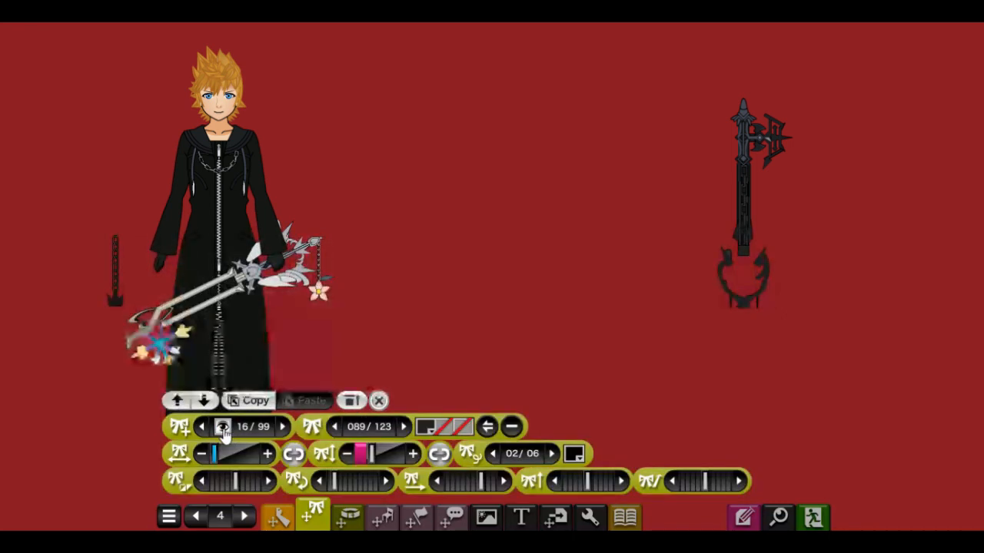
pyautogui.click(223, 429)
# Hide the ribbon pieces in slots 17 to 20 of the black weapon
pyautogui.click(283, 428)
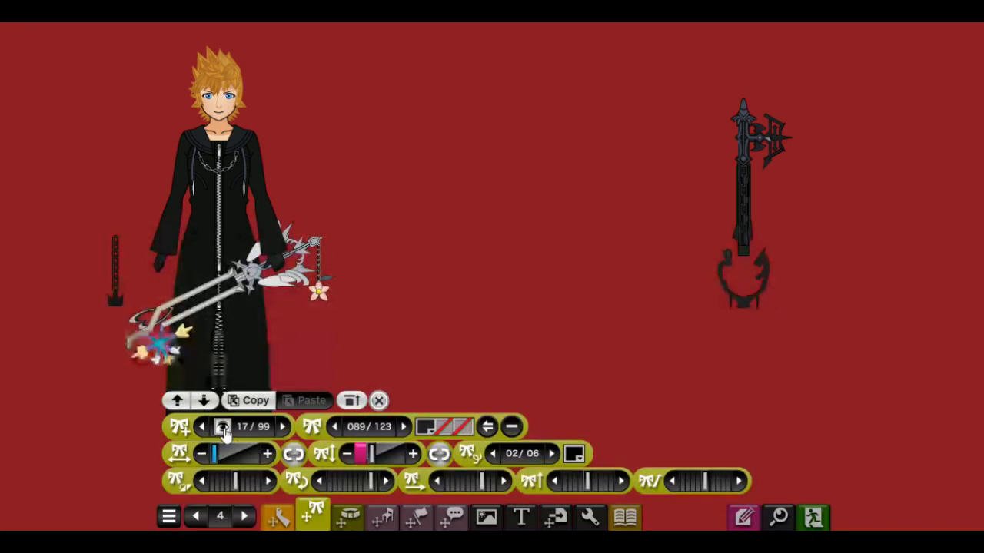
pyautogui.click(222, 430)
pyautogui.click(283, 428)
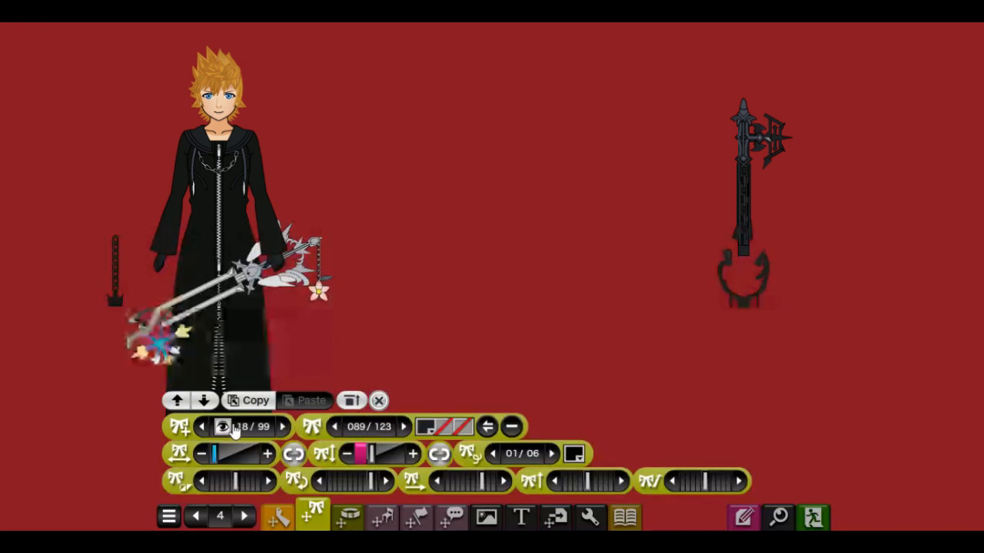
pyautogui.click(227, 429)
pyautogui.click(283, 428)
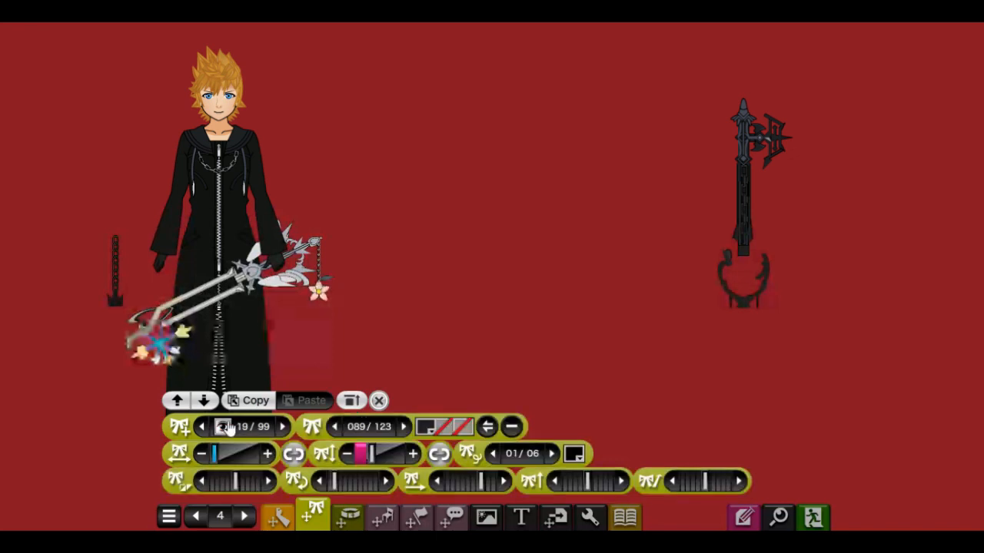
pyautogui.click(224, 429)
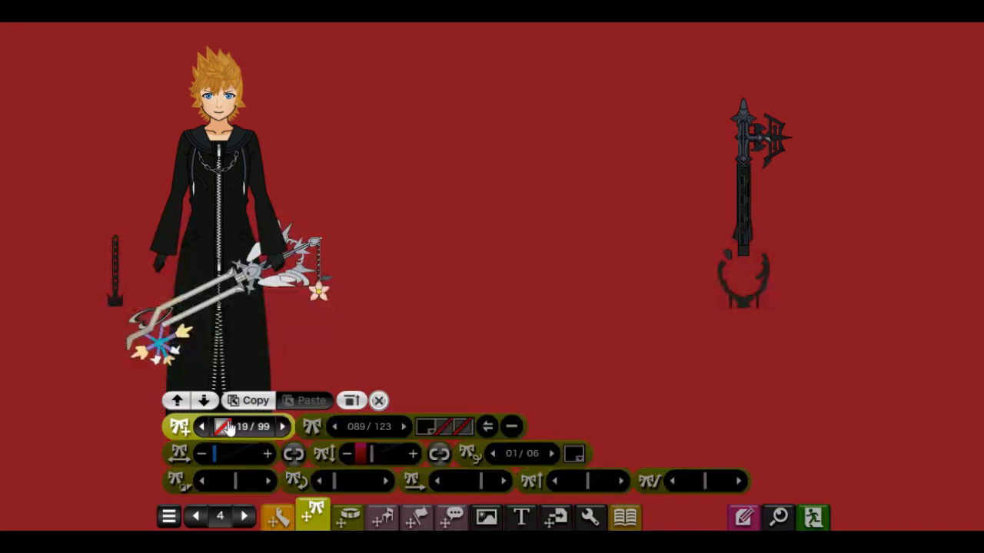
pyautogui.click(283, 428)
pyautogui.click(226, 429)
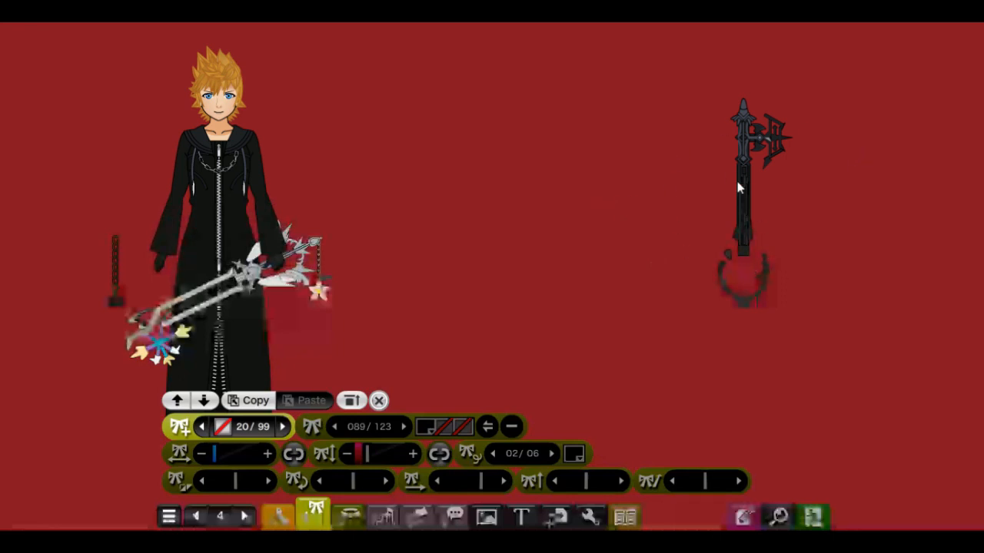
# Hide the ribbon pieces in slots 51 and 41 near the head of the black weapon
pyautogui.click(742, 110)
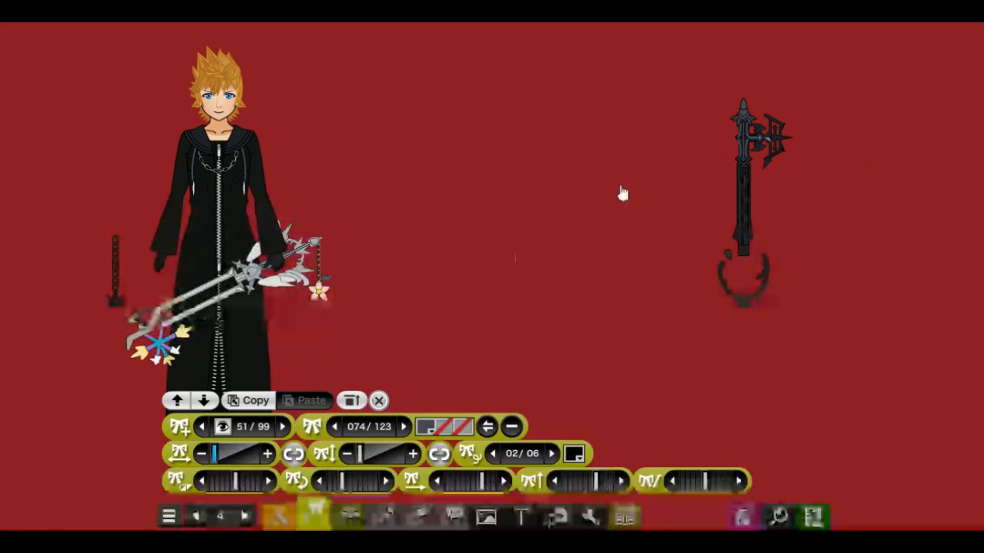
pyautogui.click(759, 148)
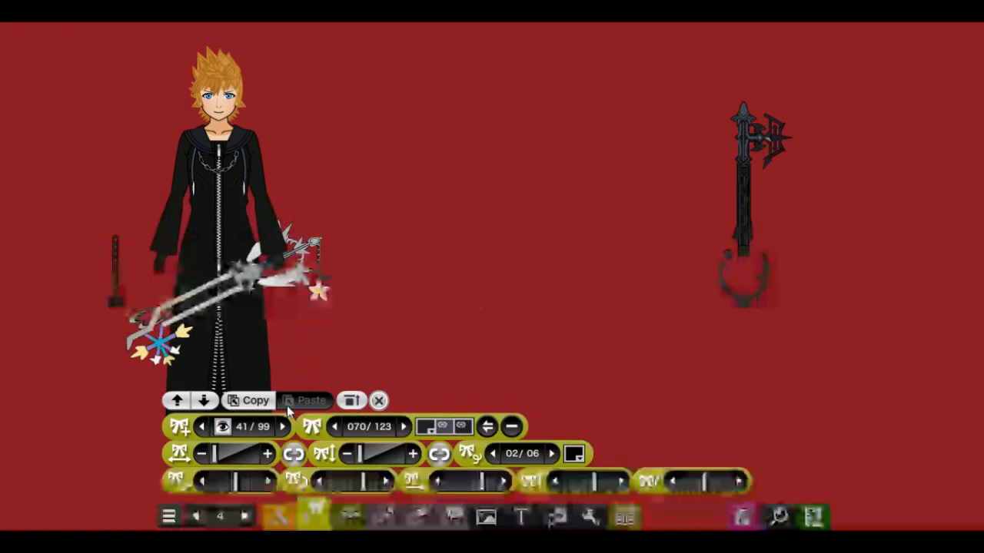
pyautogui.click(223, 428)
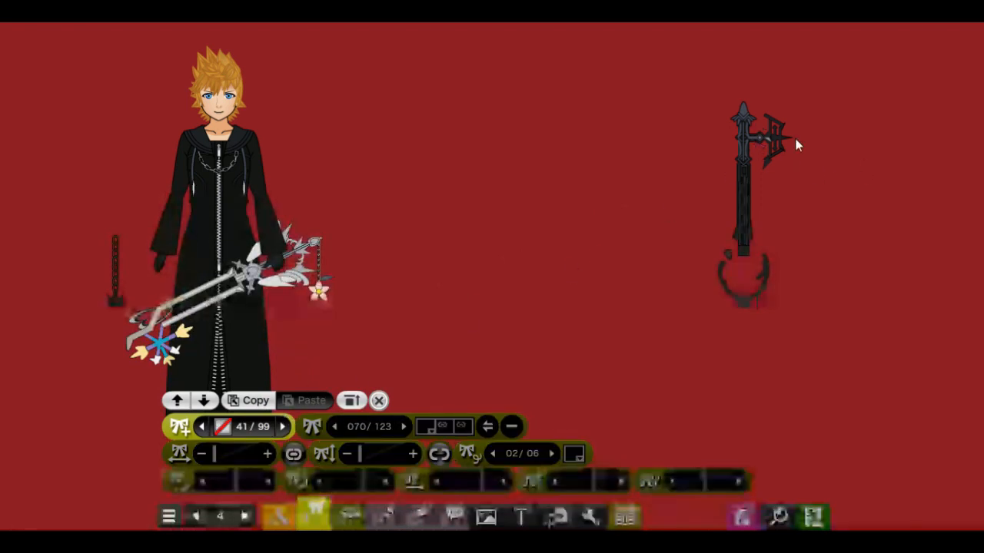
# Toggle the visibility of the black weapon's belt piece in slot 41 and finish with it hidden
pyautogui.click(223, 428)
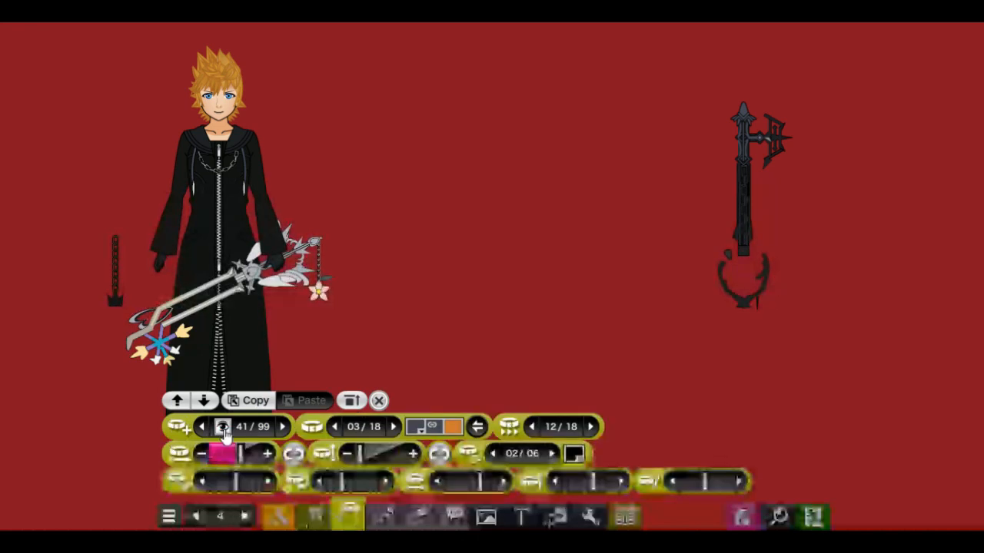
pyautogui.click(223, 428)
pyautogui.click(223, 429)
pyautogui.click(223, 428)
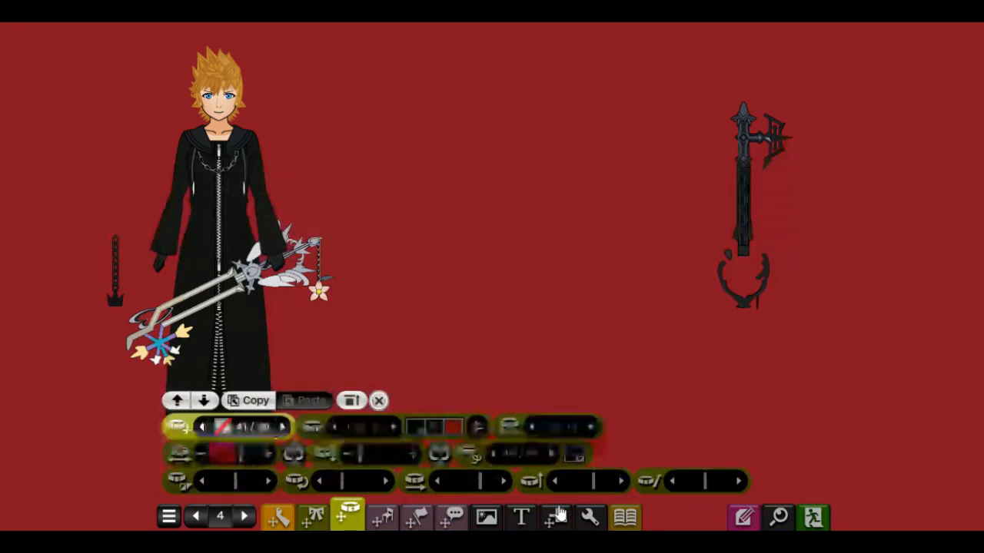
# Enable image export cropping and frame the black weapon with a crop area about 94 wide and 272 high
pyautogui.click(780, 520)
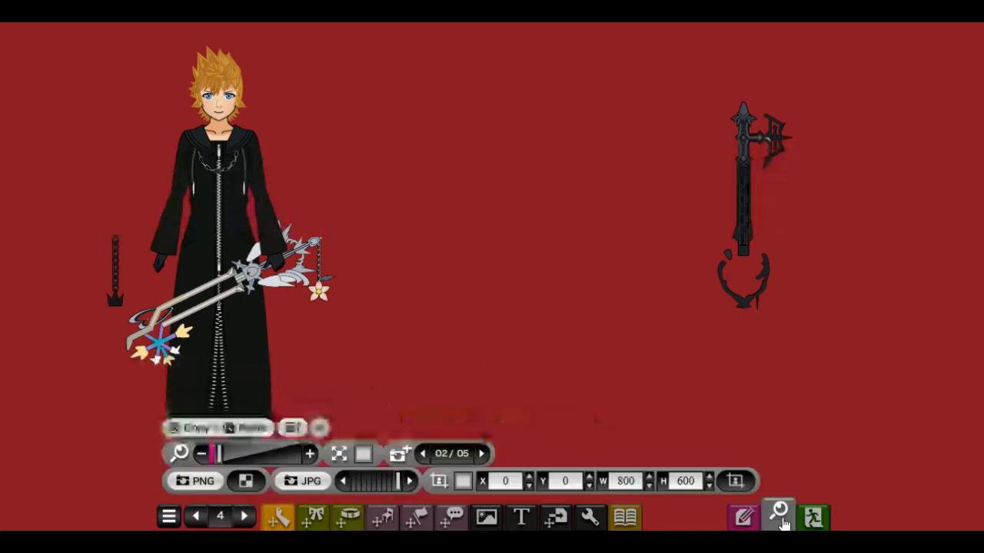
pyautogui.moveTo(744, 492)
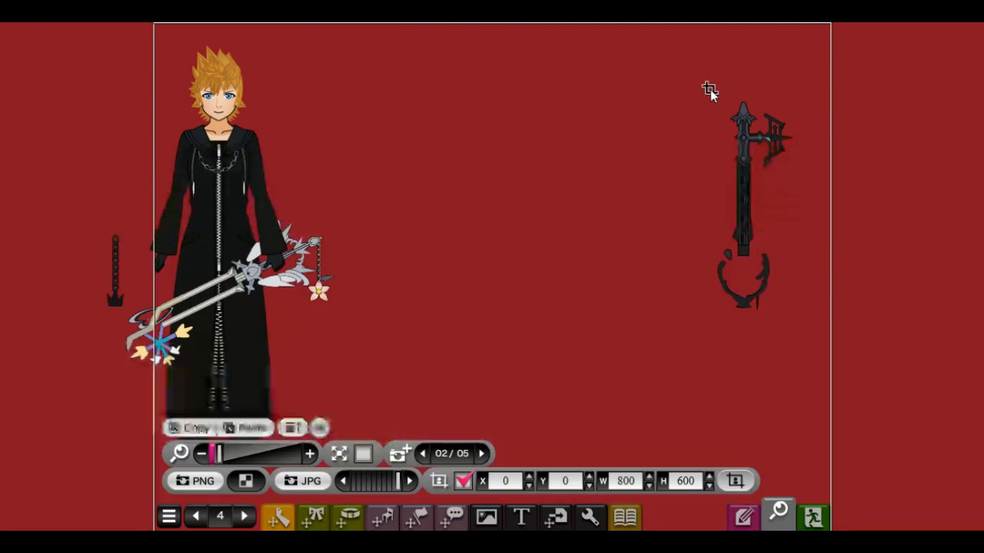
pyautogui.moveTo(708, 90); pyautogui.dragTo(790, 320)
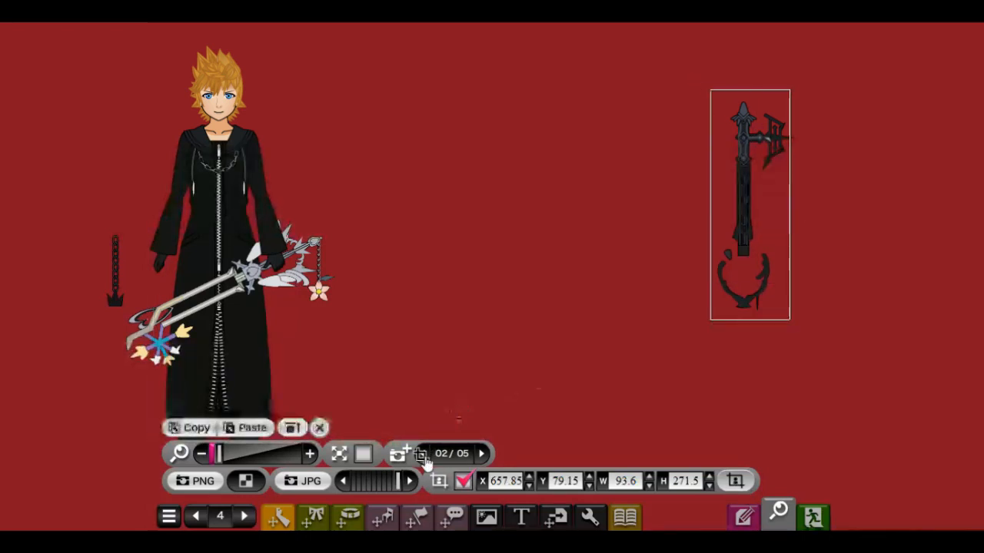
# Set the export size option to 05 and toggle the PNG background transparency, finishing by pasting the copied camera settings
pyautogui.click(425, 458)
pyautogui.click(424, 458)
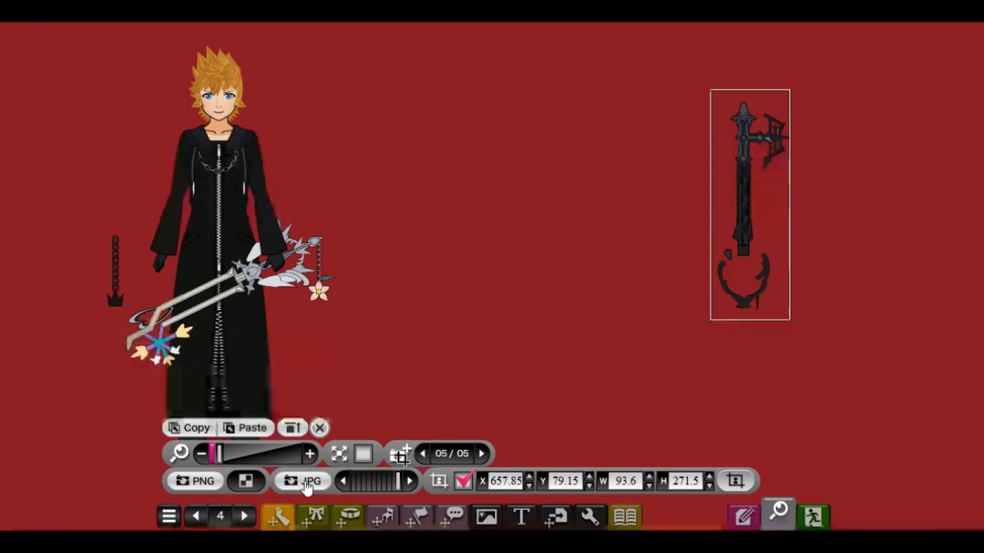
pyautogui.click(247, 482)
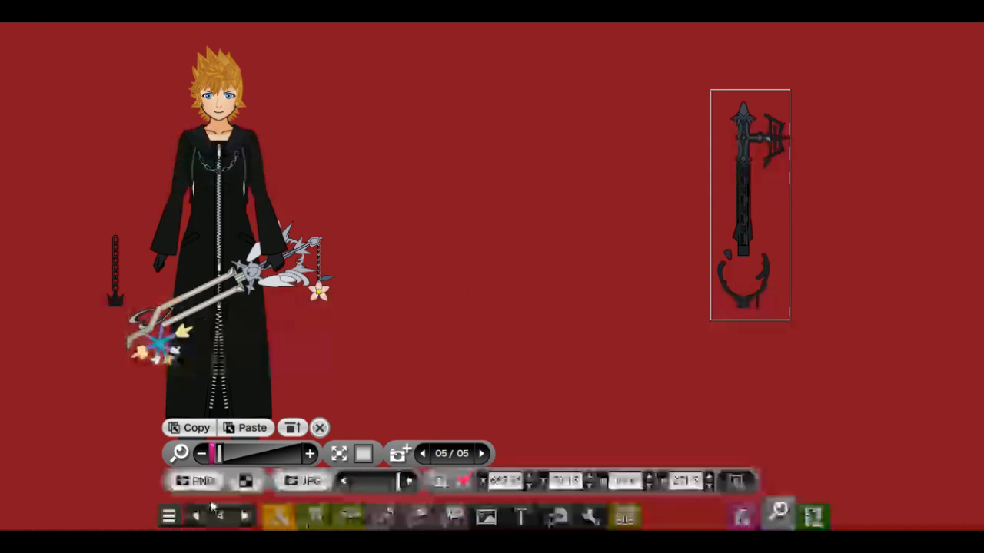
pyautogui.click(241, 433)
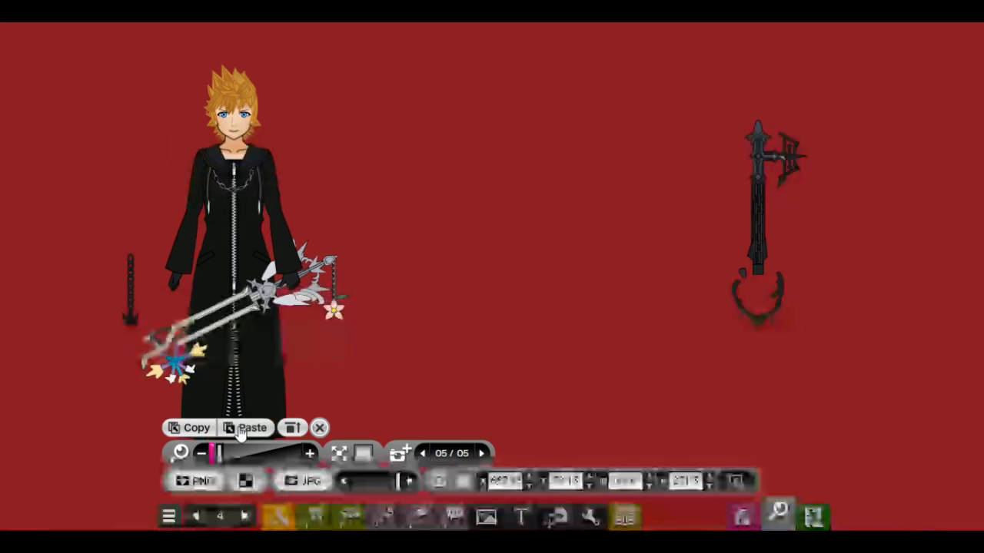